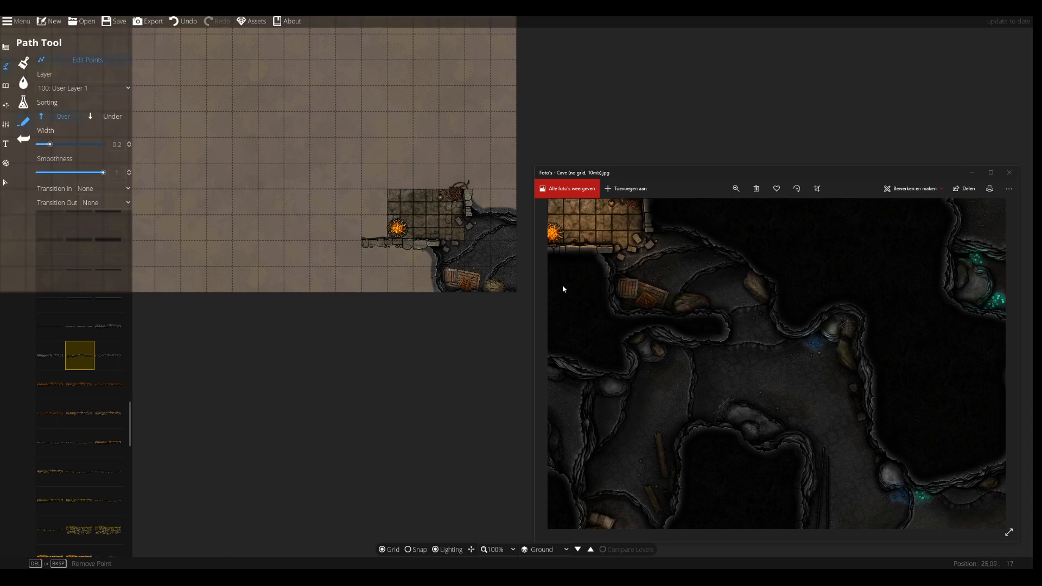
left_click_drag(811, 410, 857, 467)
mouse_move(462, 261)
left_click(369, 165)
left_click_drag(242, 109, 541, 266)
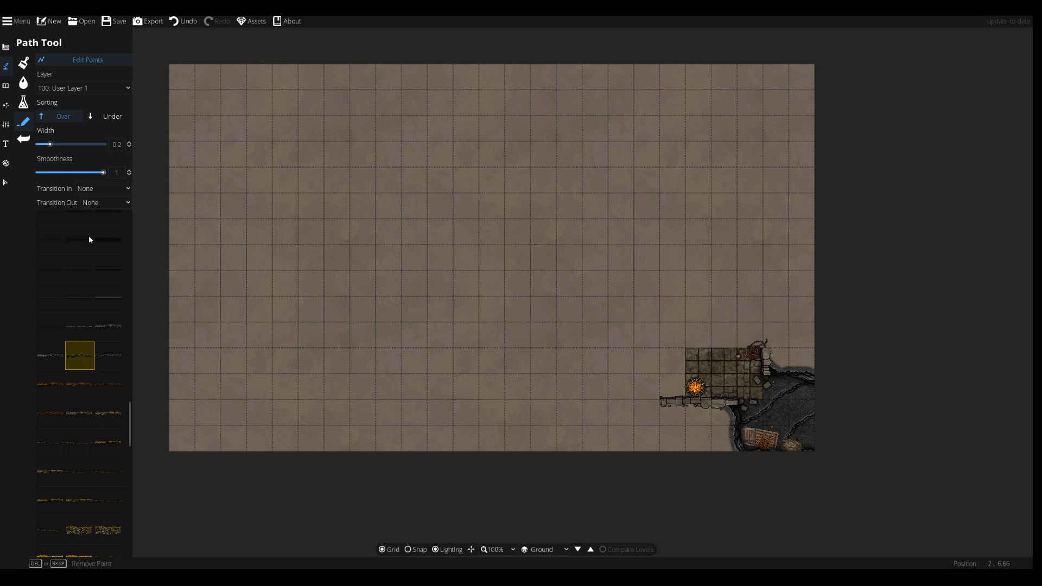
left_click(6, 85)
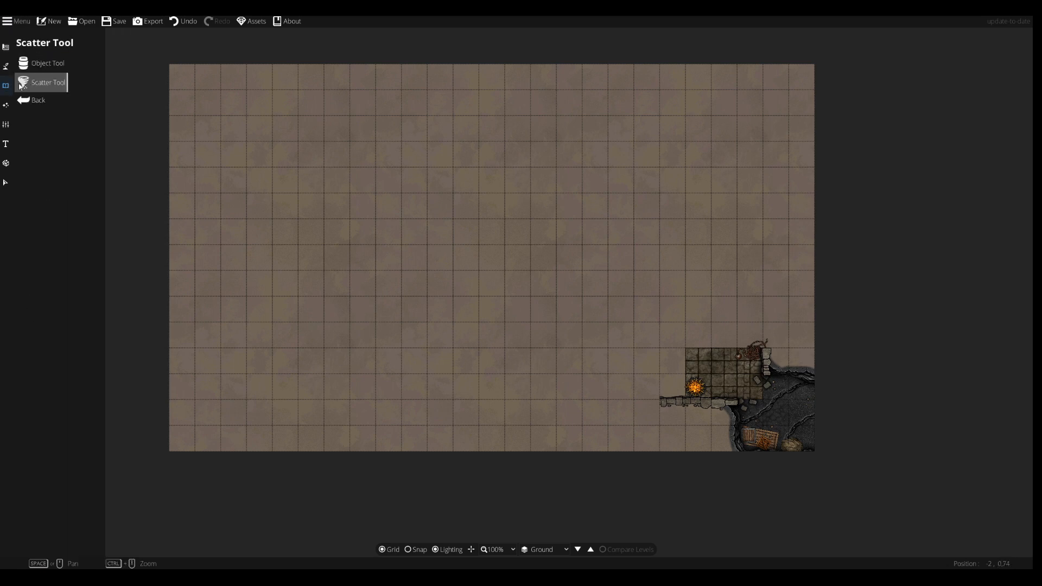
left_click(23, 63)
left_click(5, 65)
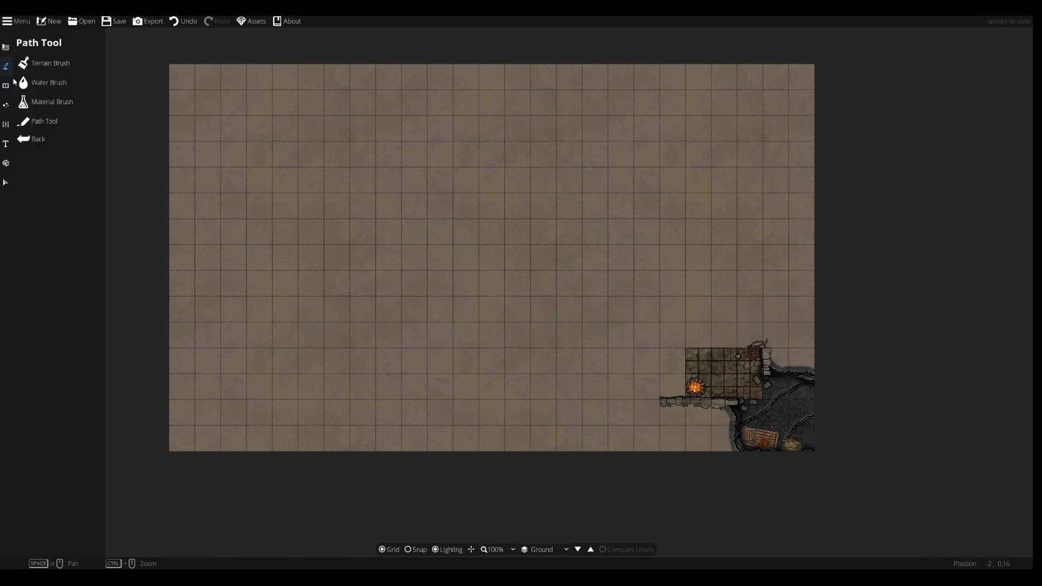
left_click(5, 47)
left_click(63, 138)
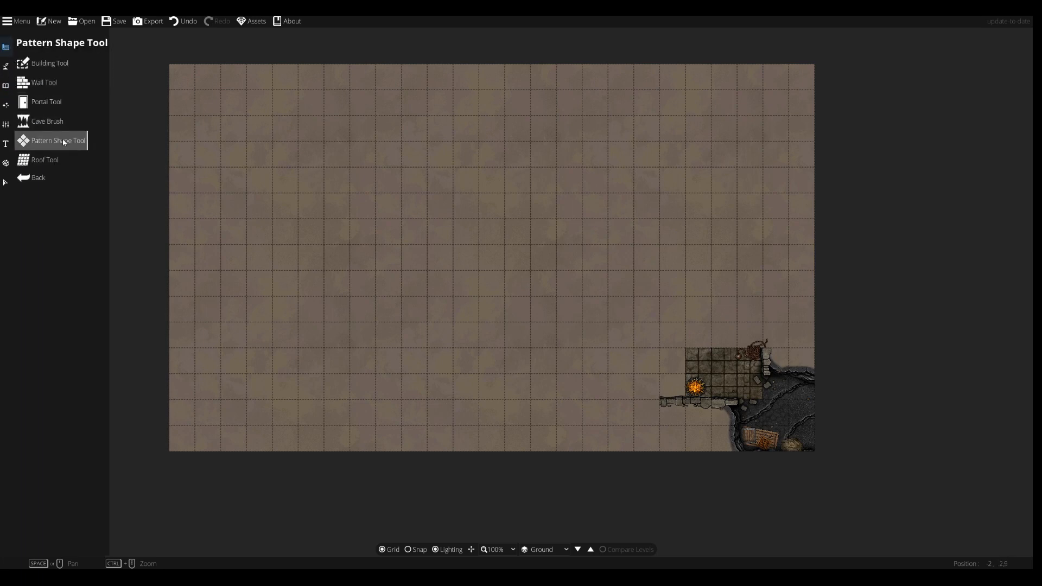
With snapping on, draw a Stone C wall from the end of the ruined wall, two squares west and three squares north.
left_click(47, 82)
left_click(45, 81)
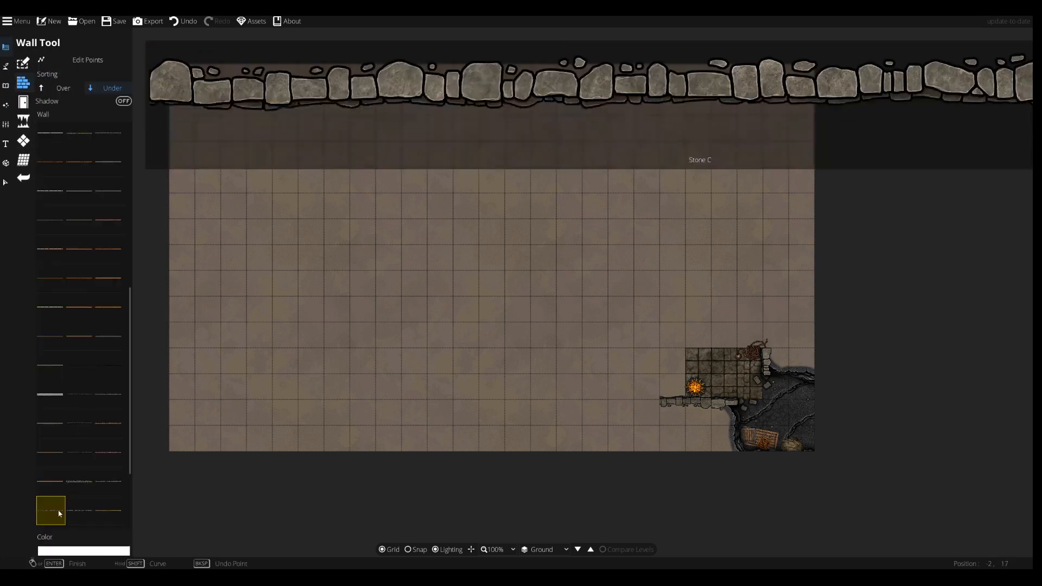
left_click(56, 513)
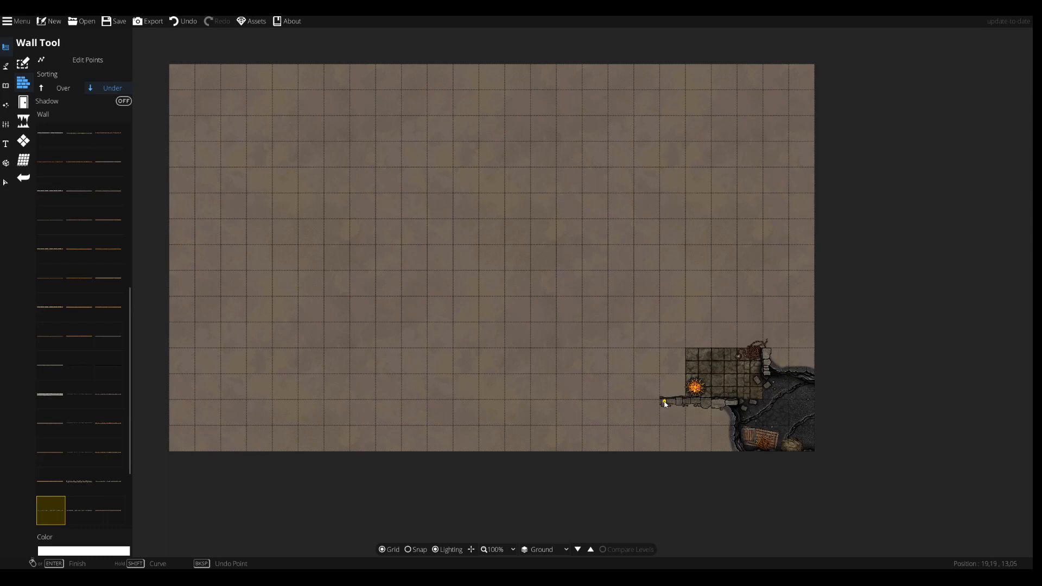
key("s")
left_click(664, 407)
left_click(612, 402)
right_click(611, 326)
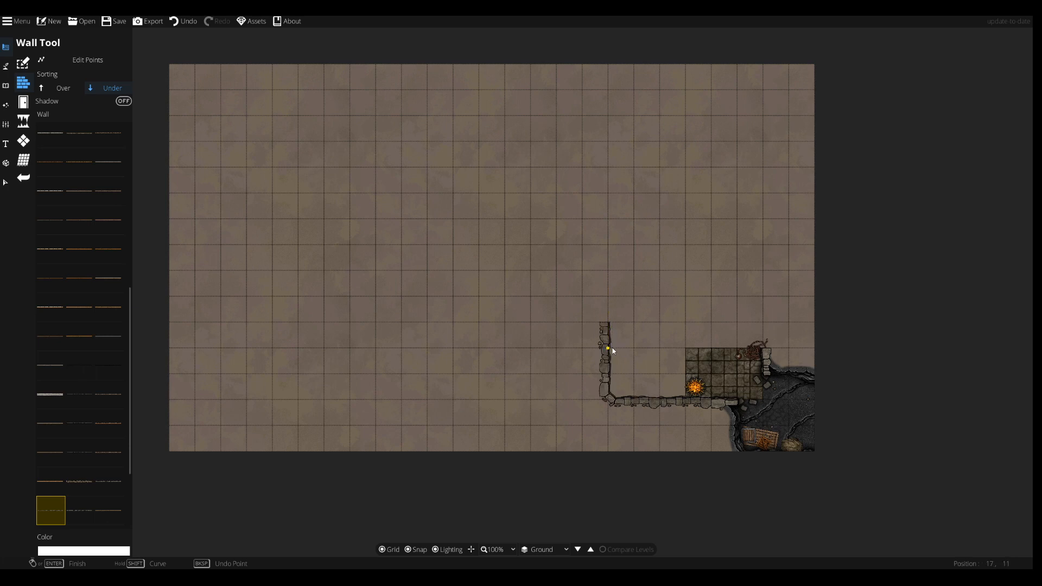
mouse_move(53, 517)
mouse_move(86, 513)
left_click(80, 510)
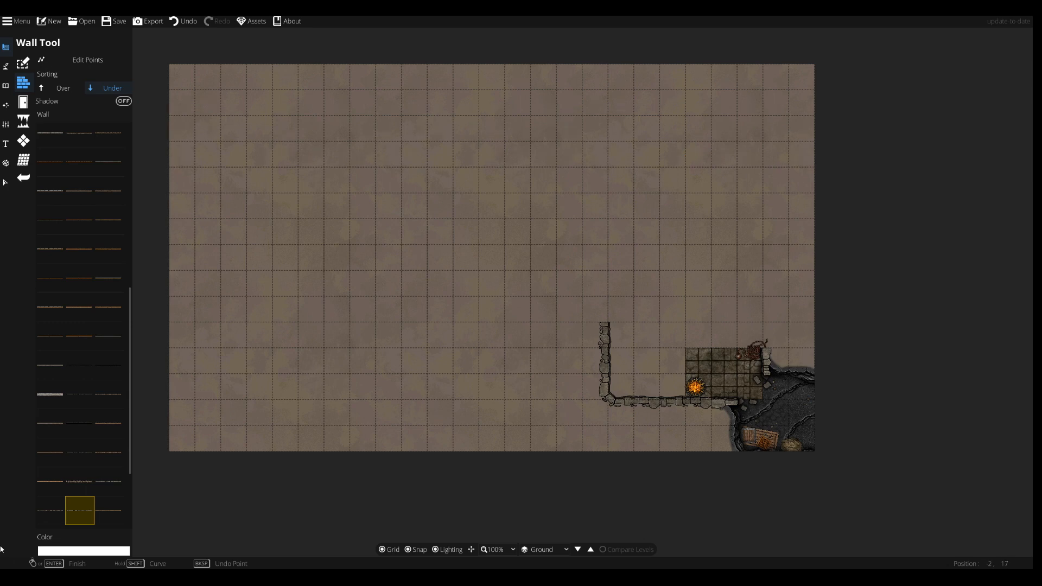
left_click(50, 510)
left_click(609, 327)
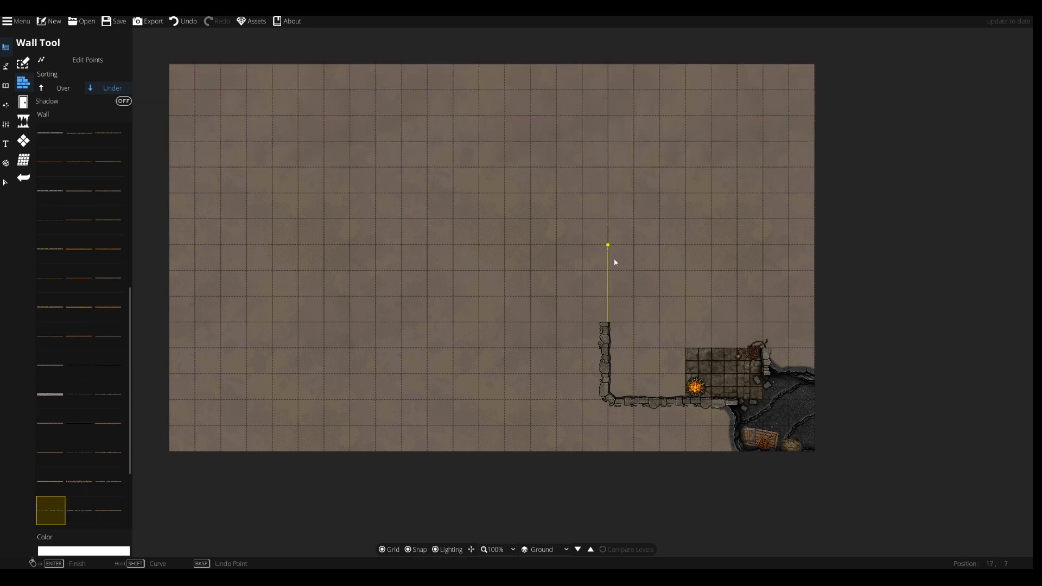
left_click(607, 296)
key("ctrl+z")
double_click(531, 323)
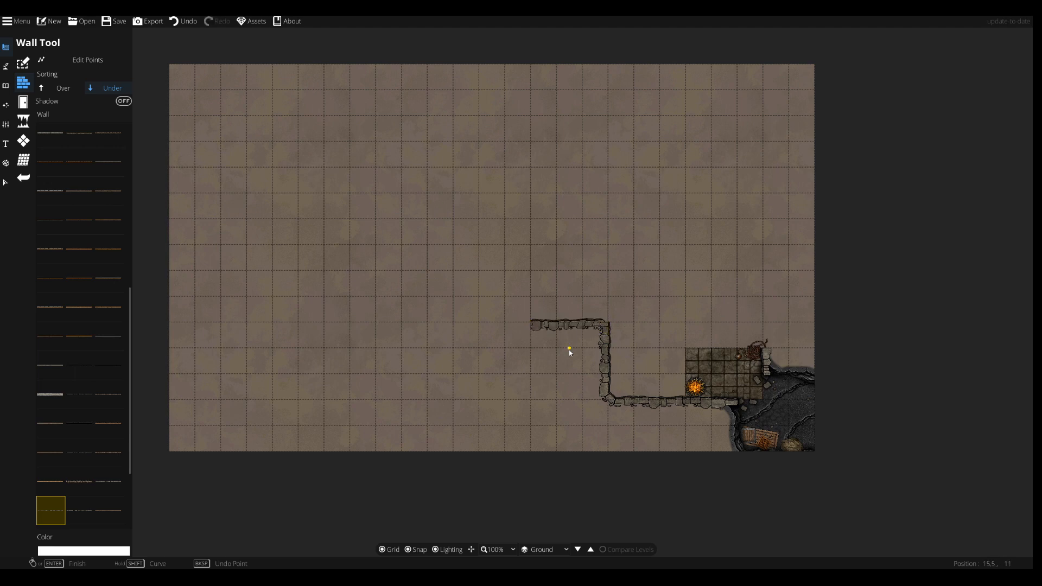
key("ctrl+z")
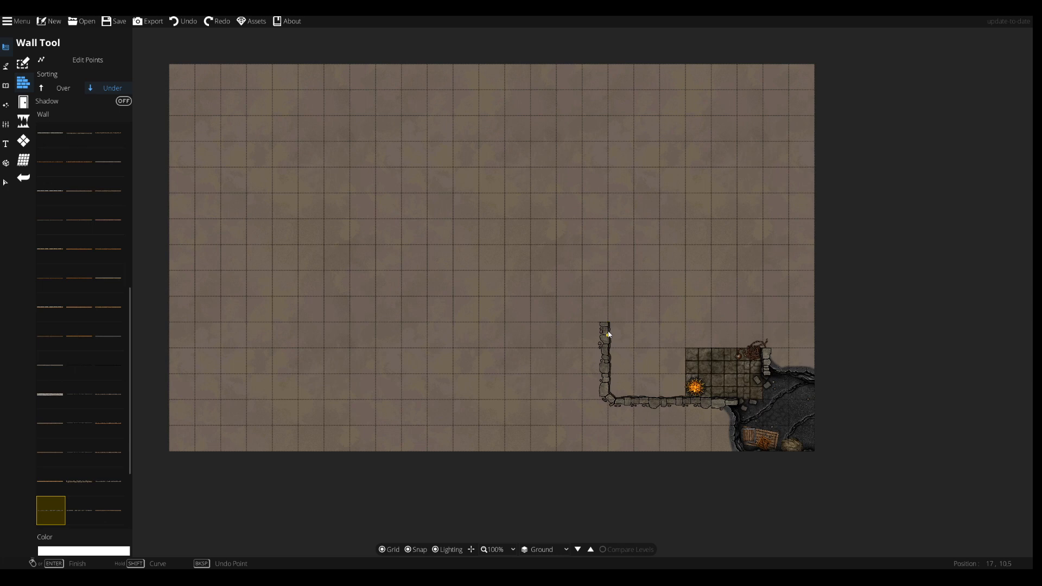
double_click(542, 323)
key("ctrl+z")
Continue the stone wall seven squares north, six squares east and eight squares south to meet the ruined wall, enclosing the room.
left_click(608, 325)
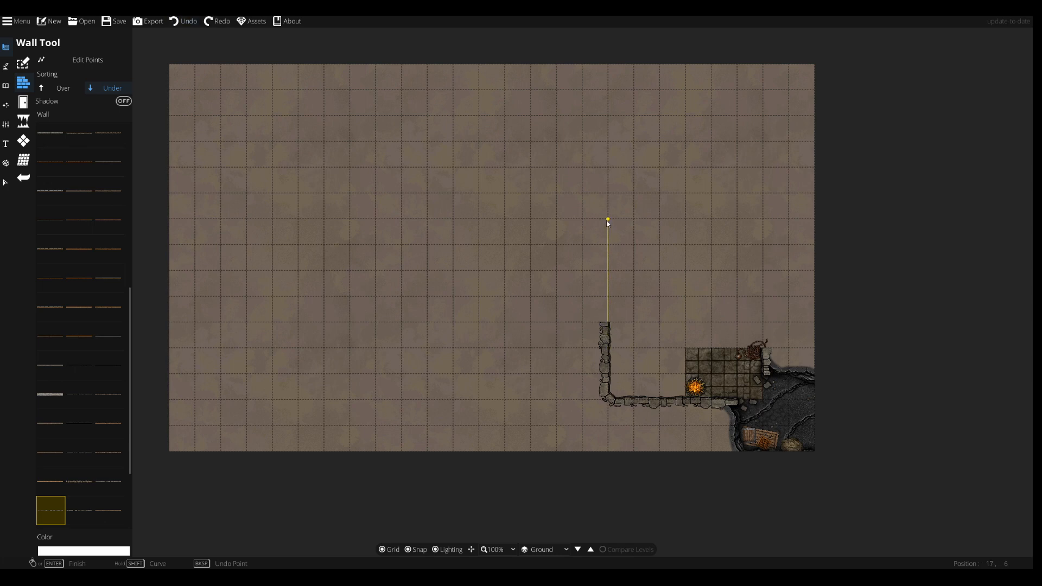
left_click(612, 142)
left_click(763, 142)
left_click(764, 348)
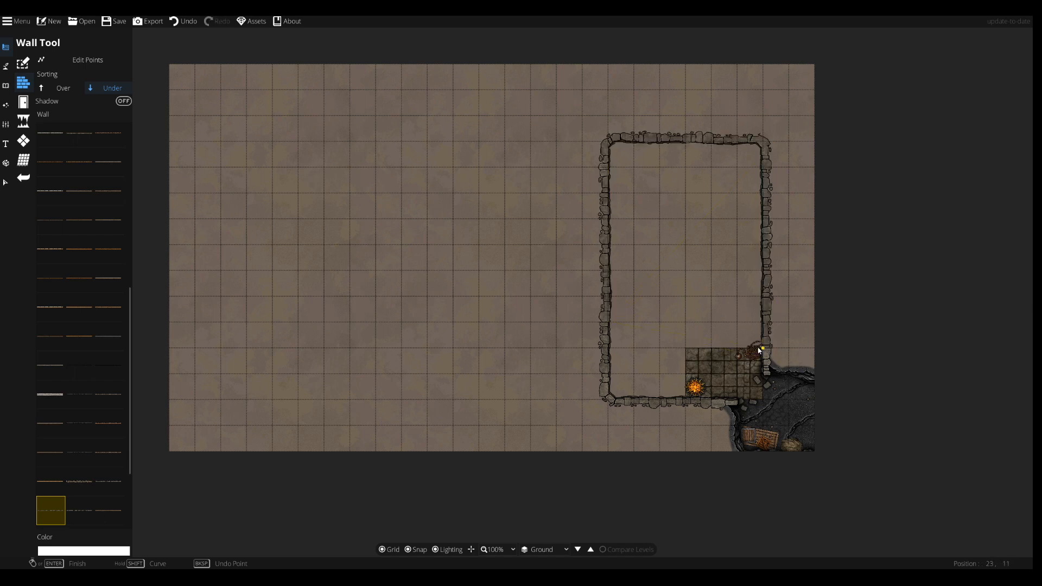
Fill the unfloored part of the room with two rectangles of brown cracked stone tile pattern, 6 by 8 and 3 by 2 squares.
scroll(759, 351, "up", 1)
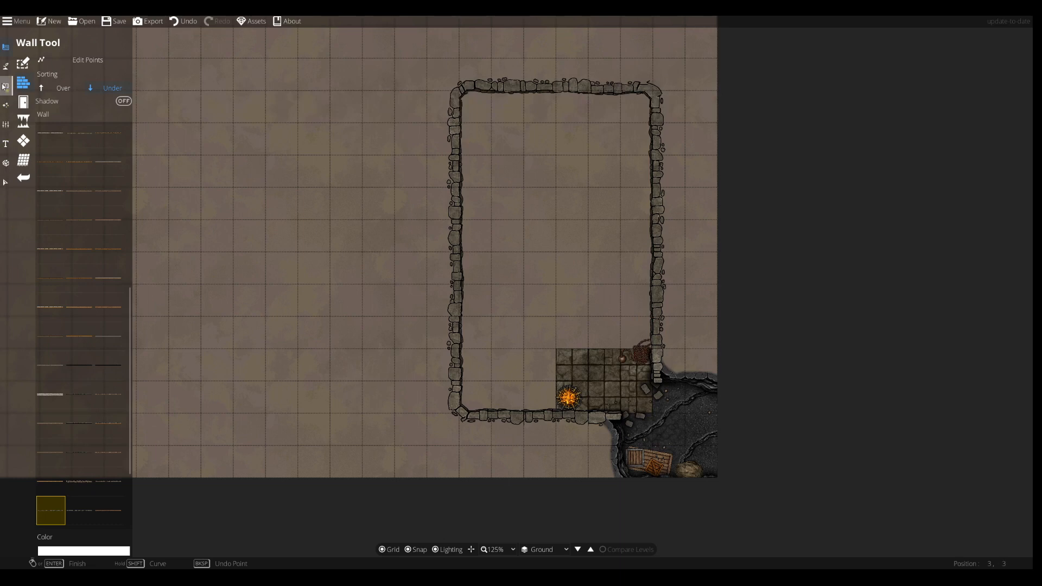
left_click(6, 104)
left_click(5, 66)
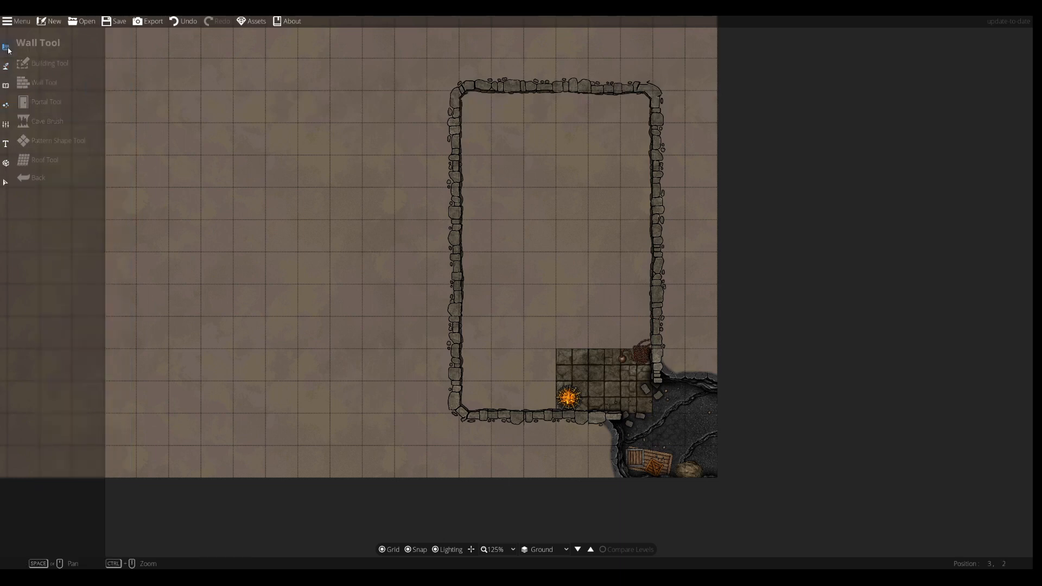
left_click(41, 140)
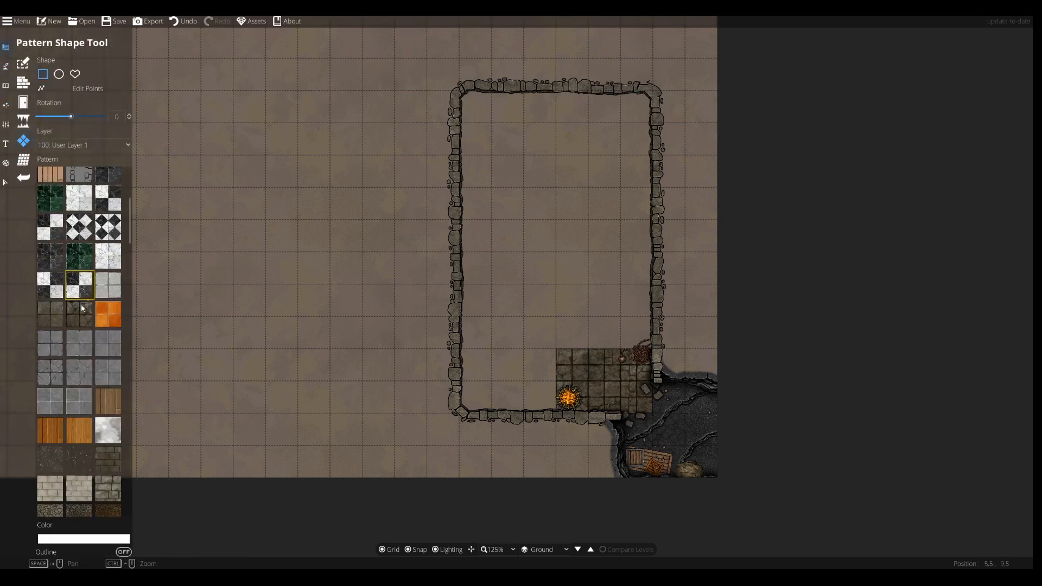
left_click_drag(653, 92, 460, 348)
left_click_drag(459, 417, 559, 350)
left_click(49, 320)
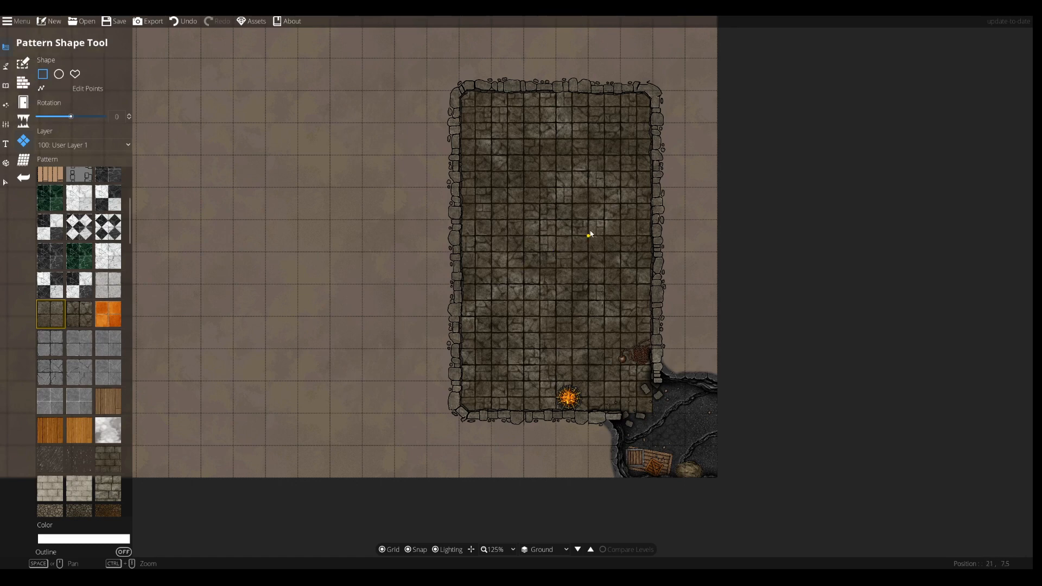
Move the three floor pattern shapes of the room to the -100: Below Water layer.
left_click(6, 182)
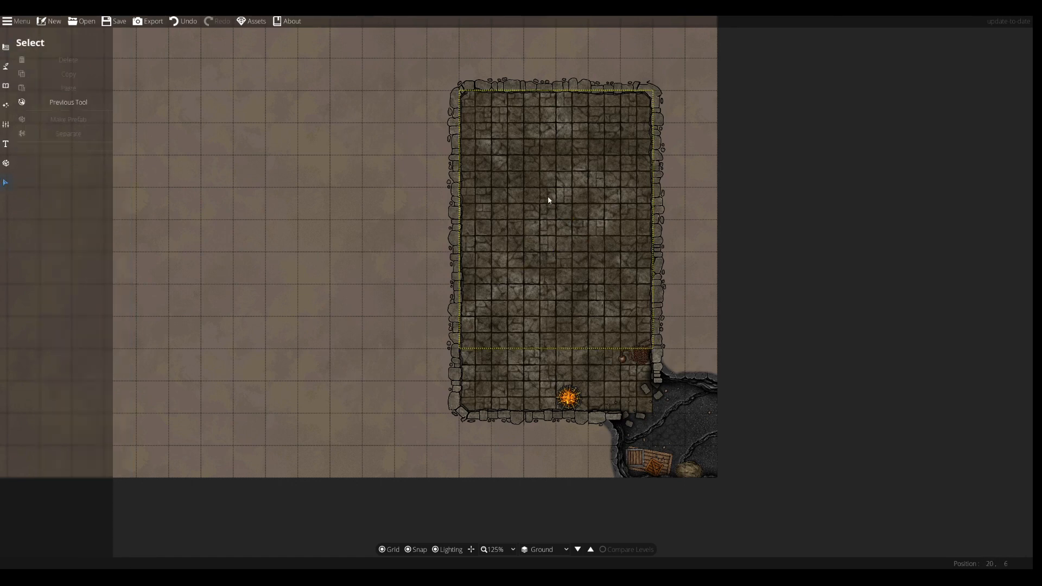
left_click(548, 202)
left_click(58, 163)
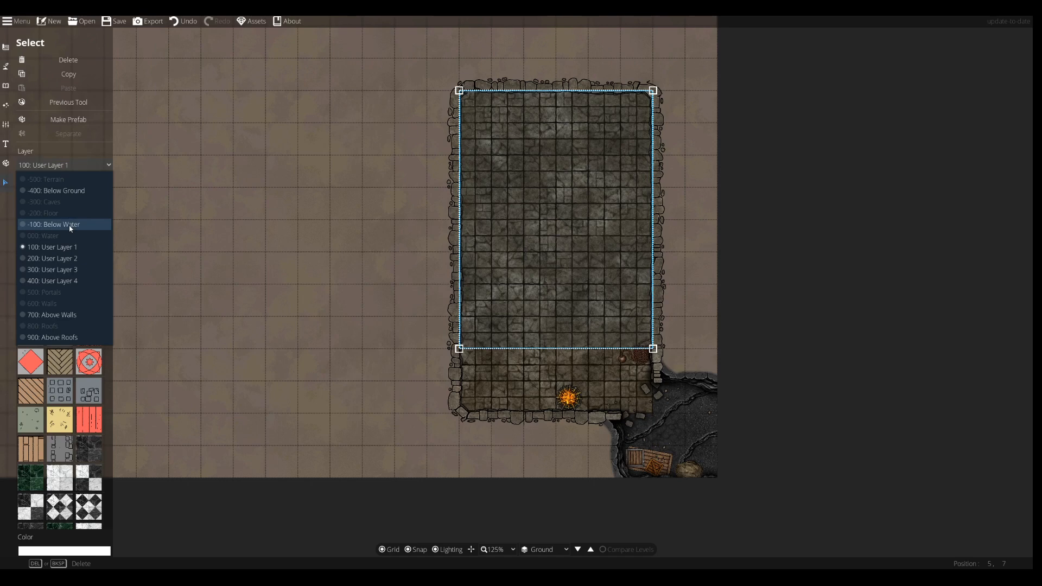
left_click(434, 255)
left_click(527, 374)
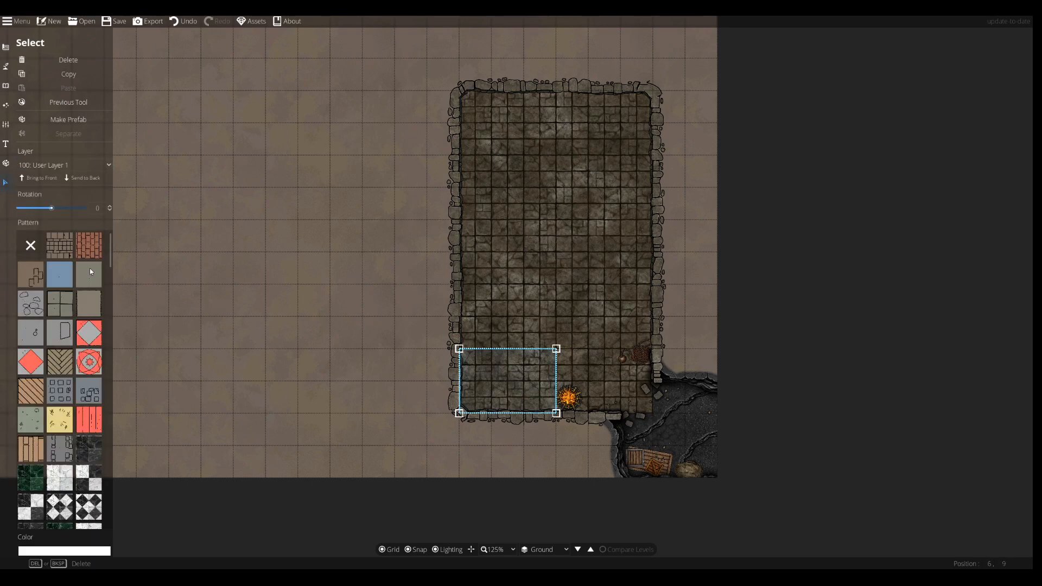
left_click(89, 165)
left_click(58, 227)
left_click(635, 367)
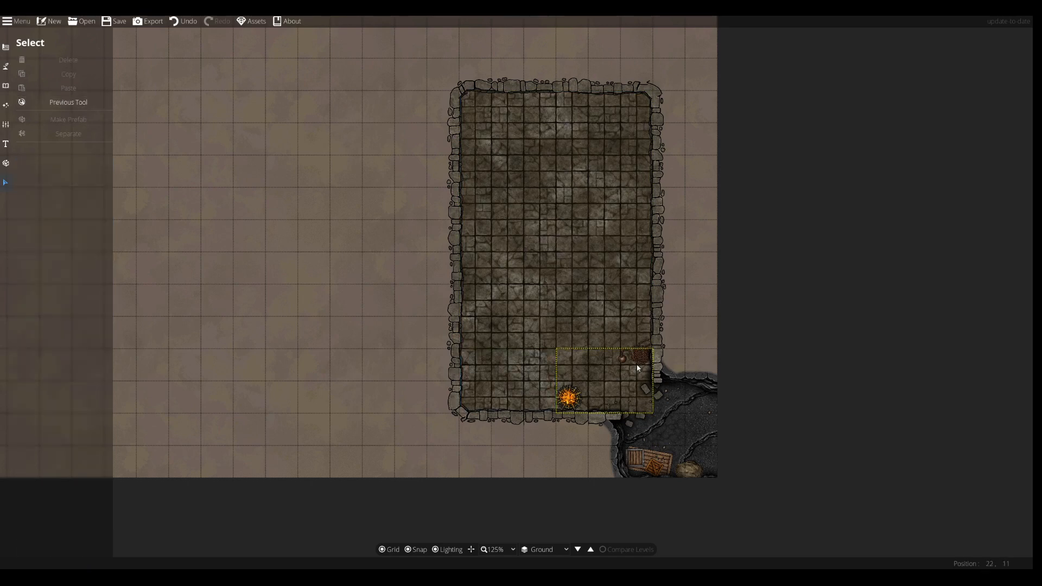
left_click(634, 368)
left_click(58, 164)
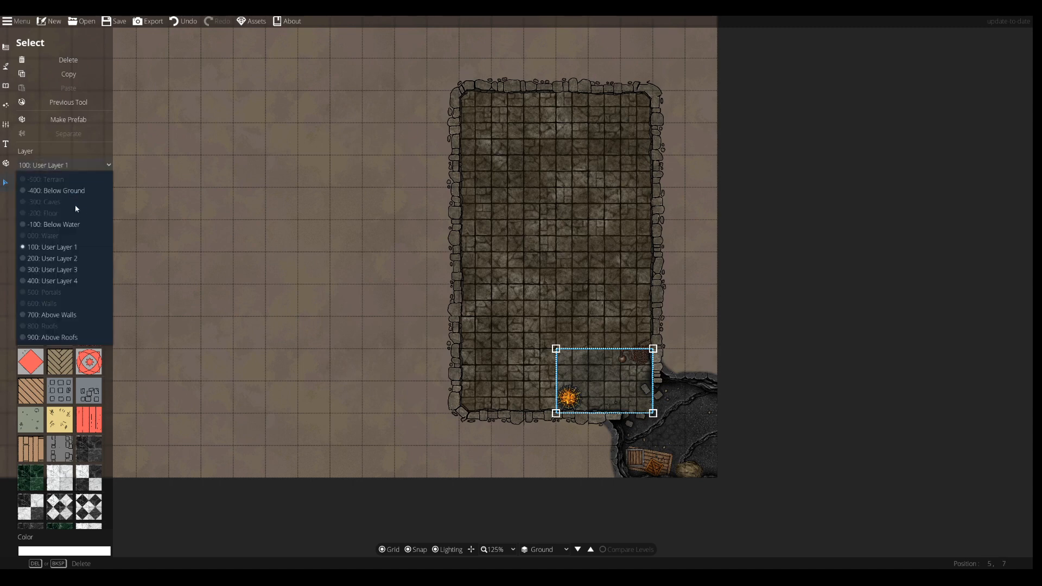
left_click(54, 224)
Overlay small rectangles of the same cracked stone tile pattern on the southern part of the room's floor, on User Layer 1.
left_click(5, 84)
left_click(6, 66)
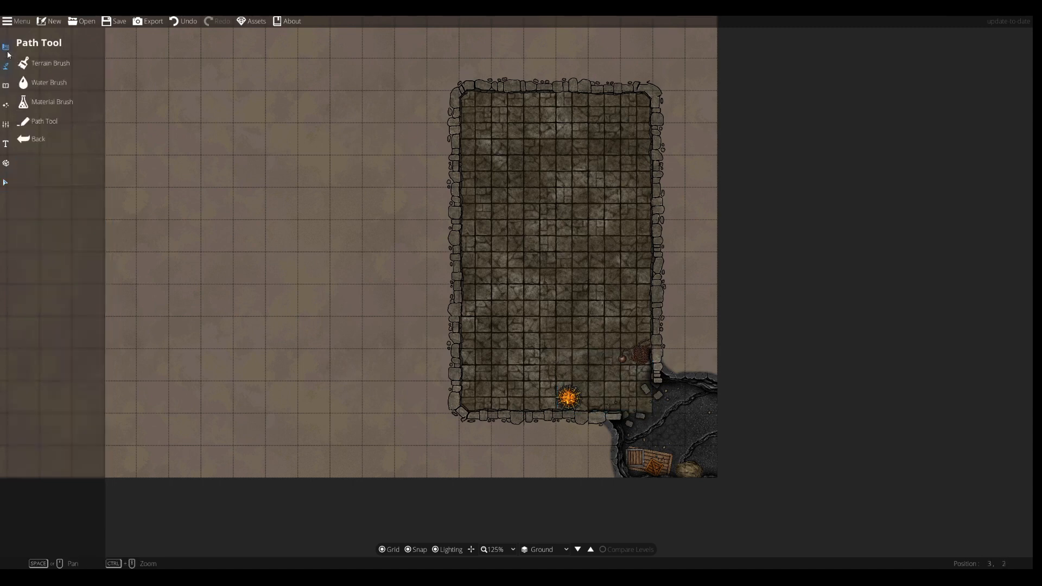
left_click(5, 47)
left_click(29, 84)
left_click(33, 121)
left_click(38, 144)
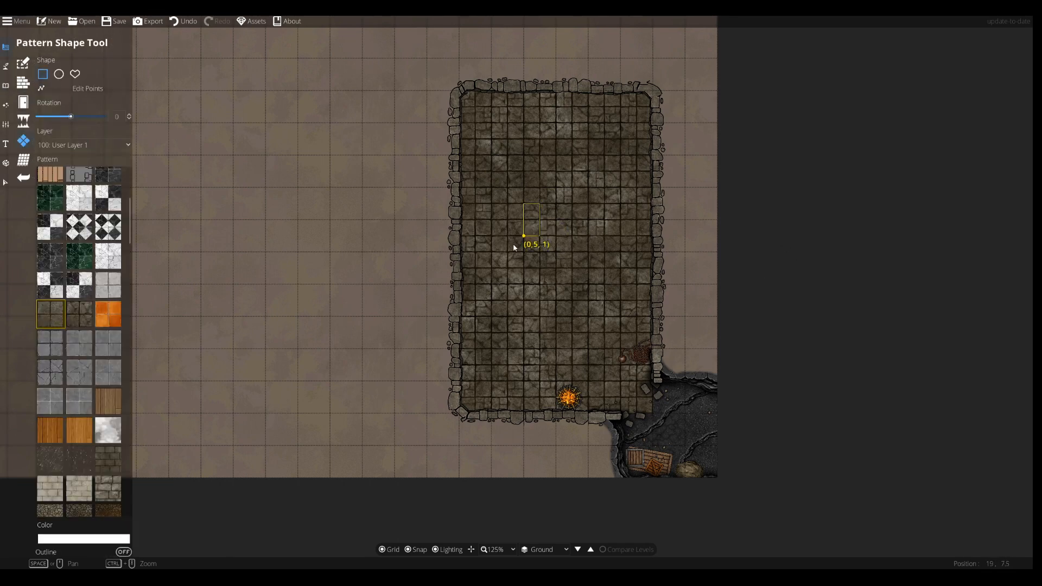
scroll(540, 252, "up", 3)
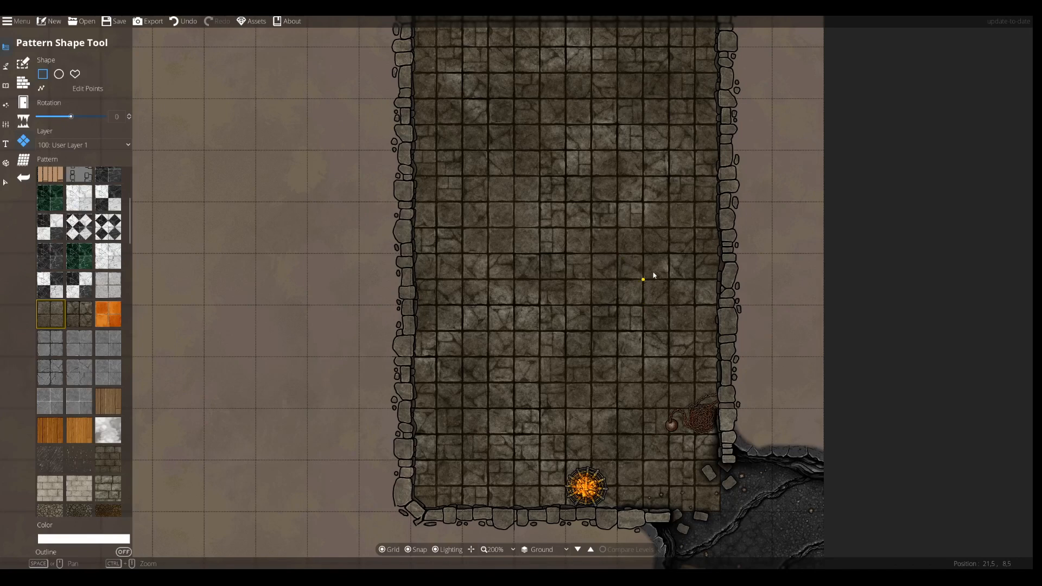
left_click_drag(547, 395, 450, 446)
left_click_drag(487, 485, 448, 464)
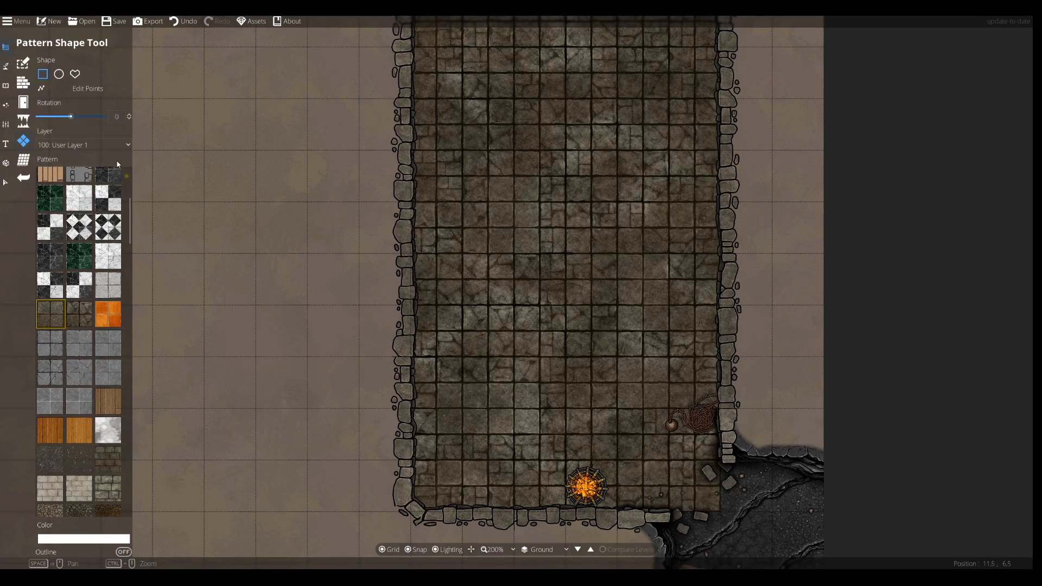
Overlay more small rectangles of the cracked stone tile pattern across the northern part of the room's floor.
scroll(622, 198, "up", 3)
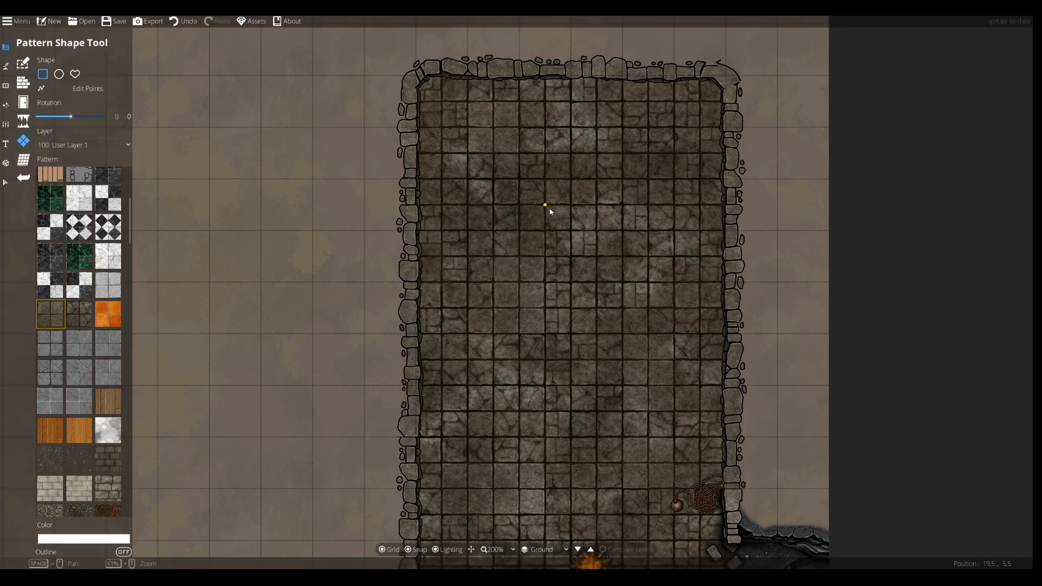
left_click_drag(500, 161, 466, 257)
left_click_drag(706, 224, 622, 270)
left_click_drag(723, 77, 677, 132)
left_click_drag(614, 233, 604, 127)
left_click_drag(449, 209, 410, 290)
Choose the dark translucent tile overlay pattern and draw a 6 by 8 square rectangle of it from the floor's southeast corner.
scroll(77, 369, "down", 15)
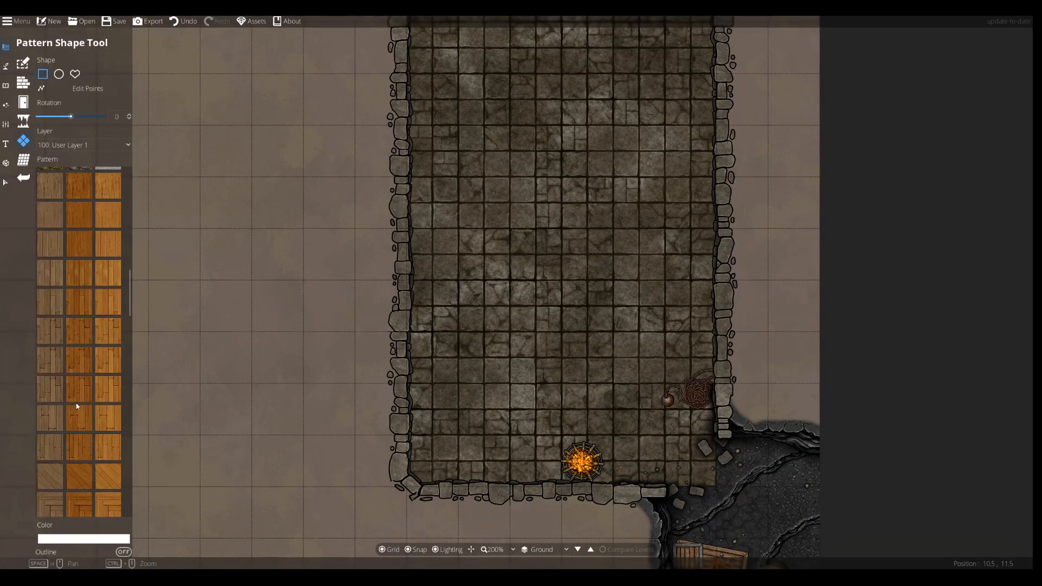
scroll(99, 371, "down", 5)
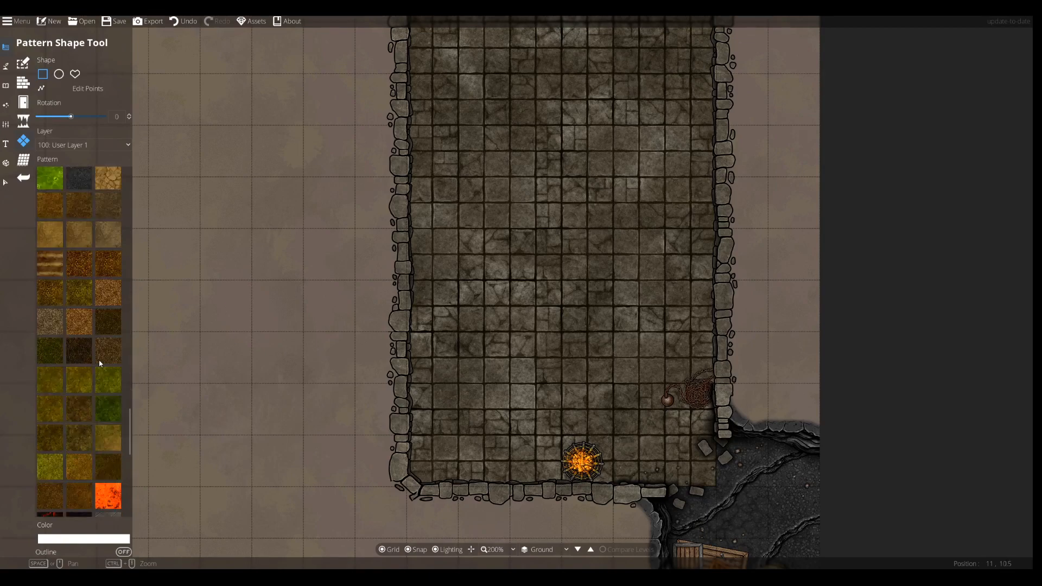
scroll(92, 369, "down", 6)
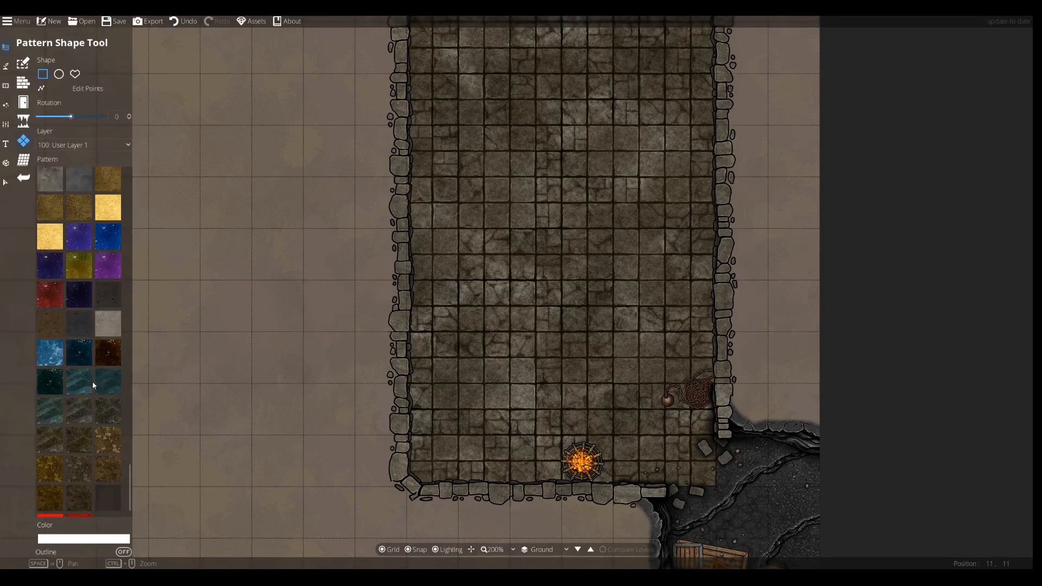
scroll(91, 360, "up", 5)
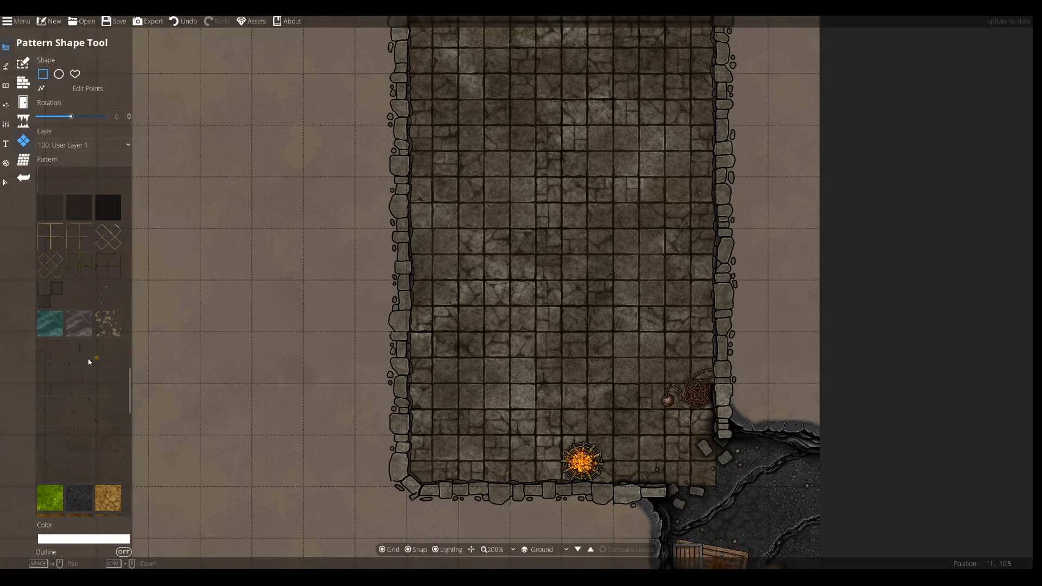
left_click(52, 297)
left_click_drag(716, 492, 399, 76)
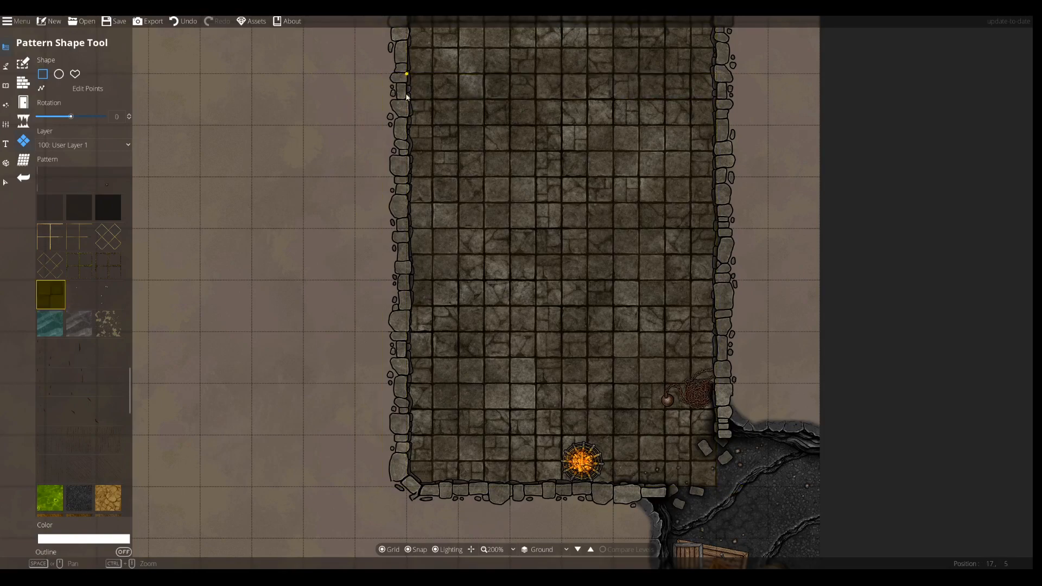
Try covering the entire room floor with one rectangle of the dark tile overlay pattern, and undo it.
scroll(424, 144, "down", 1)
left_click_drag(522, 174, 544, 269)
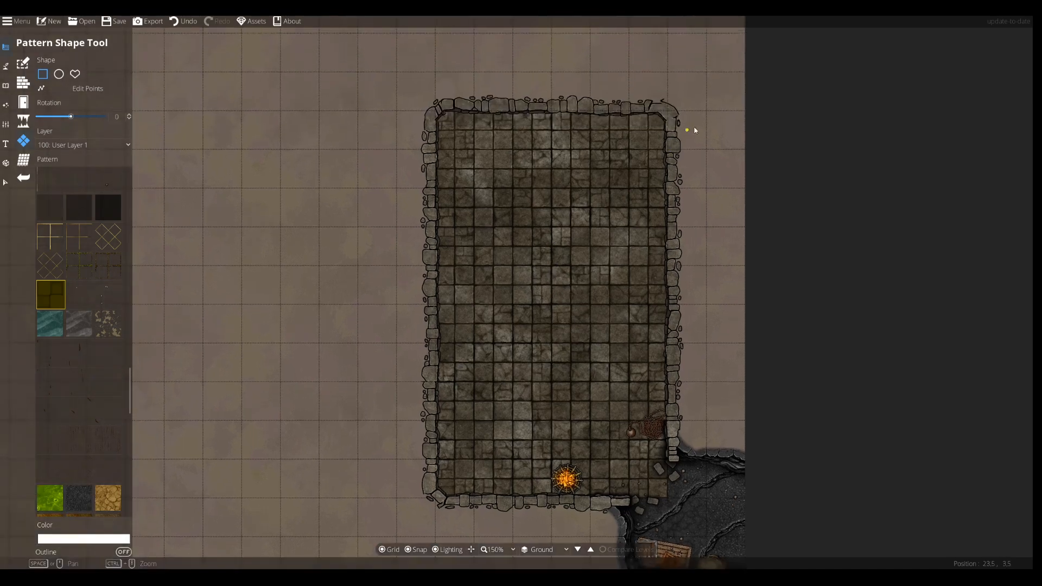
left_click_drag(673, 112, 436, 499)
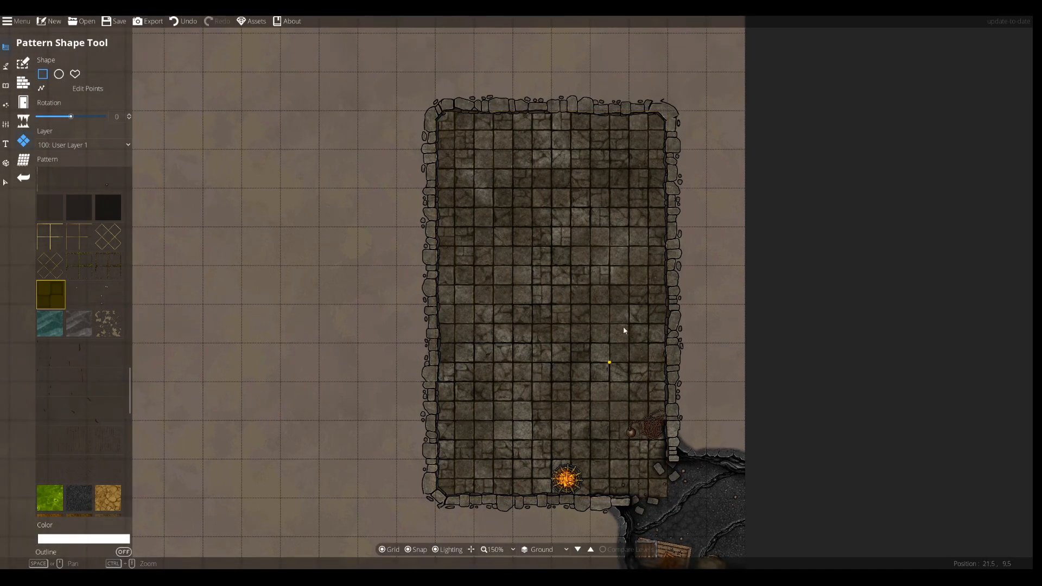
key("ctrl+z")
Darken scattered single tiles and small patches of the room's floor, mostly with the plain dark translucent pattern, for a more uneven look.
left_click_drag(666, 108, 632, 145)
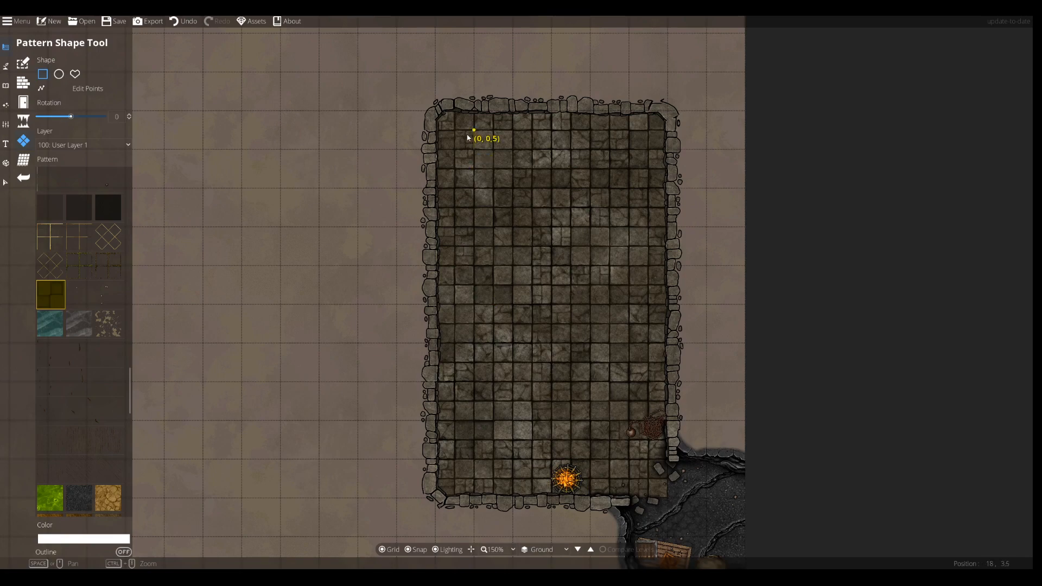
left_click(50, 206)
scroll(673, 285, "up", 2)
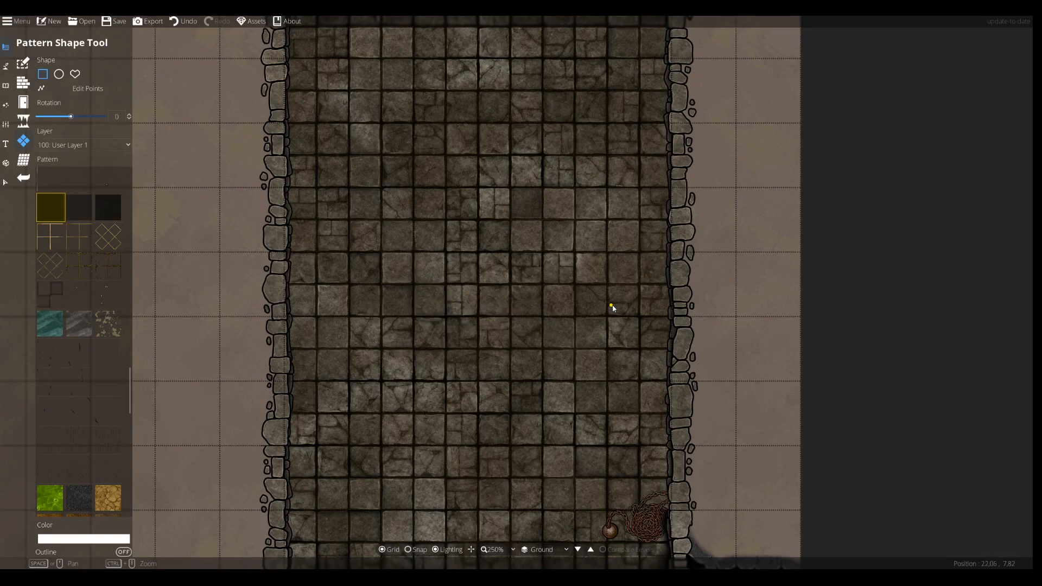
left_click_drag(608, 287, 576, 320)
left_click_drag(576, 382, 543, 416)
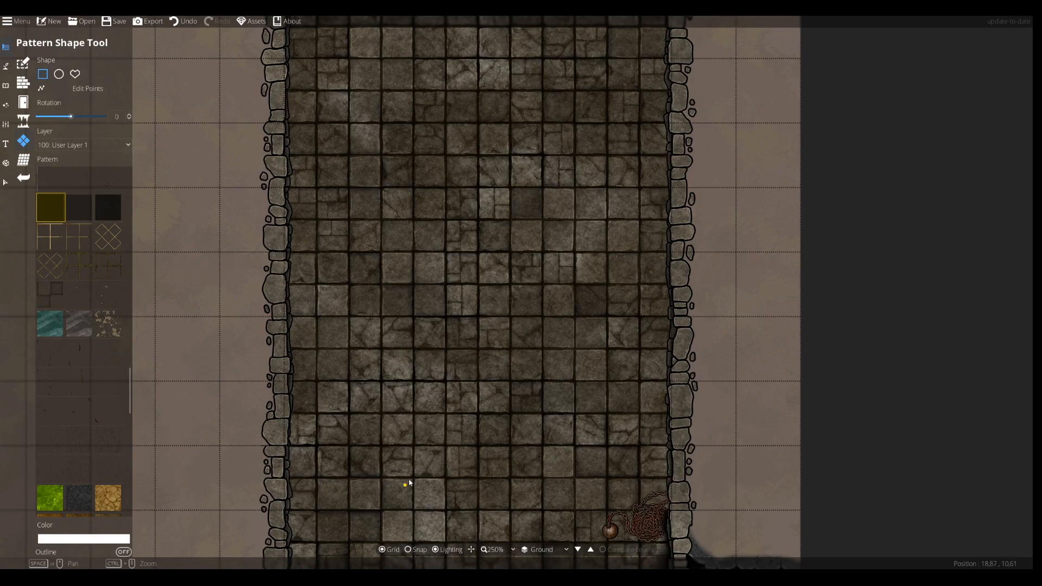
left_click_drag(407, 487, 429, 401)
left_click_drag(391, 438, 361, 405)
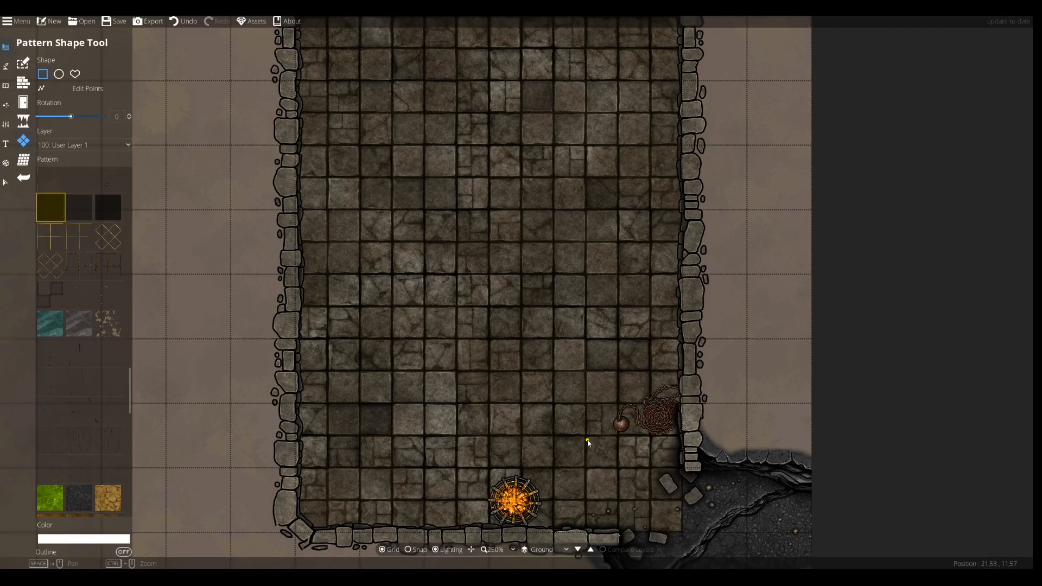
left_click_drag(587, 436, 556, 467)
left_click_drag(649, 276, 624, 310)
scroll(569, 305, "down", 2)
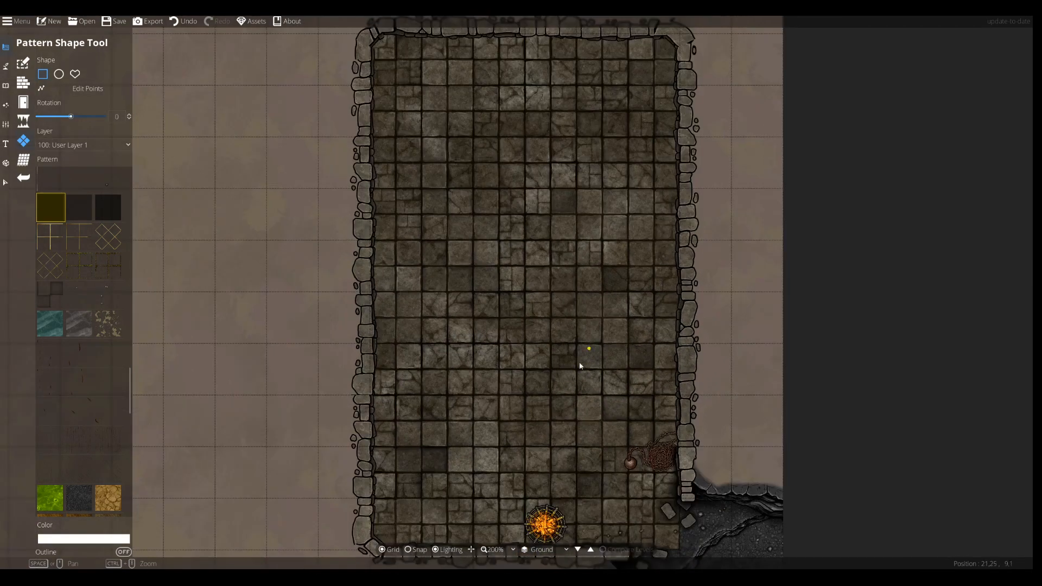
Compare the door styles of the Portal tool and choose a rusty metal 1x1 door.
left_click(23, 102)
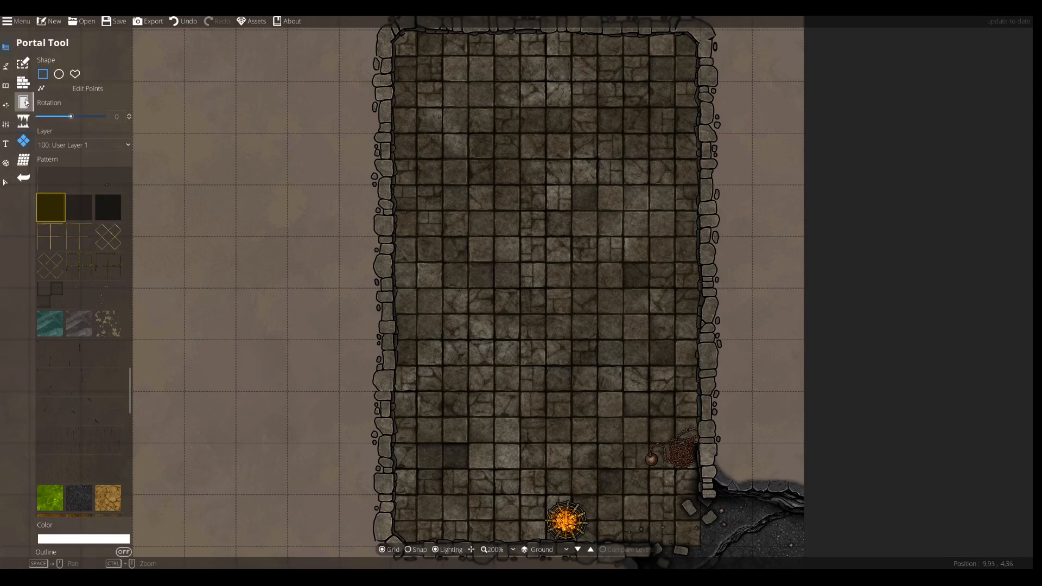
scroll(92, 366, "down", 8)
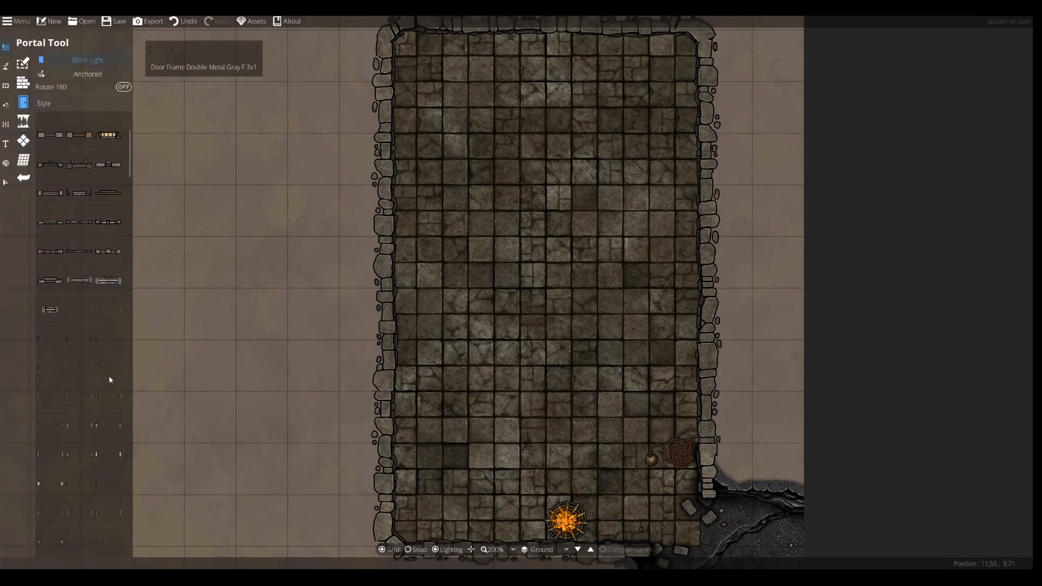
scroll(103, 364, "down", 1)
left_click(86, 267)
left_click(80, 321)
scroll(79, 379, "down", 2)
left_click(73, 385)
left_click(52, 467)
left_click(48, 452)
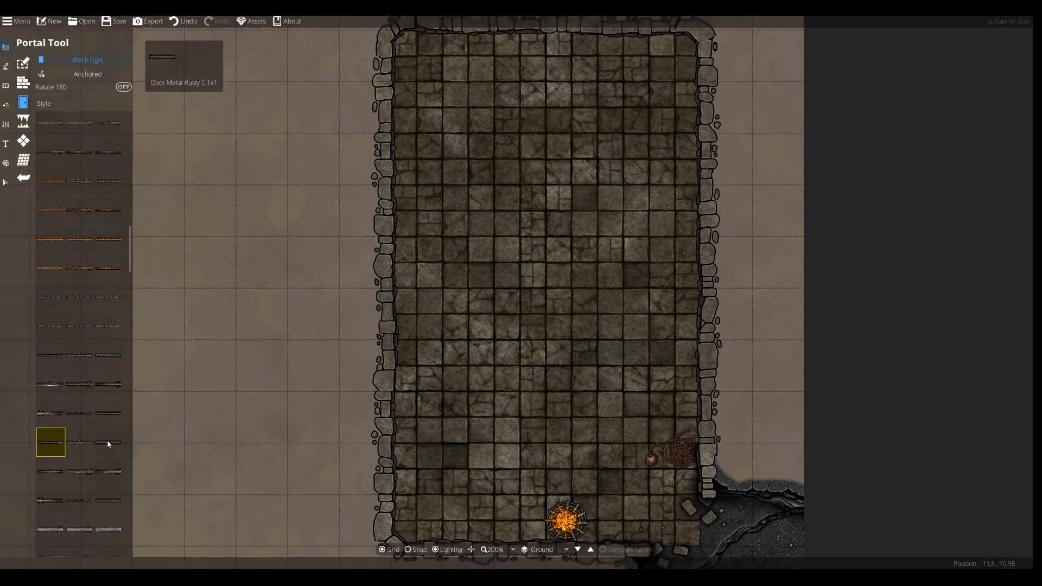
left_click(76, 473)
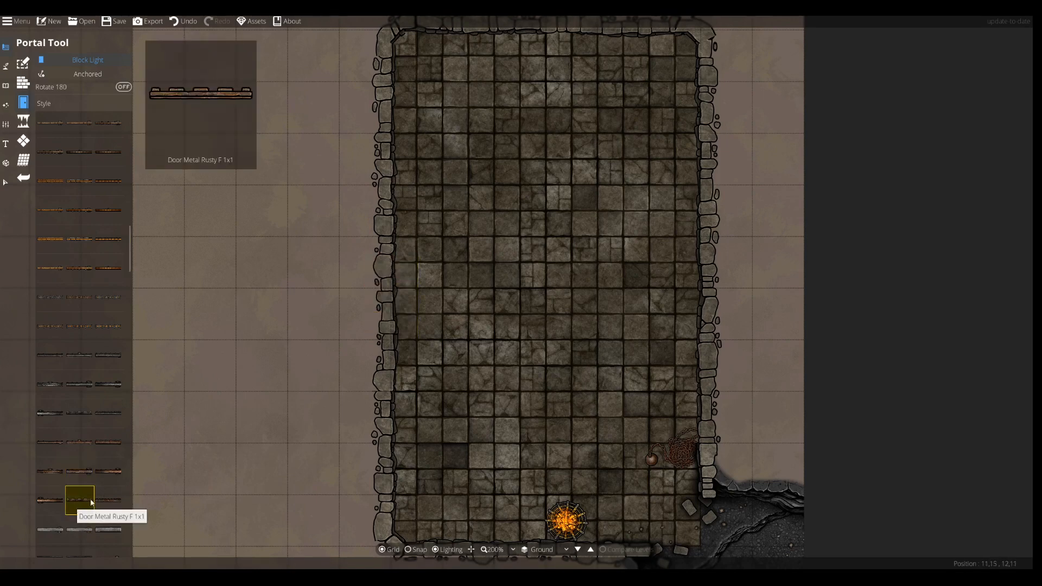
left_click(91, 503)
left_click(50, 471)
left_click(77, 477)
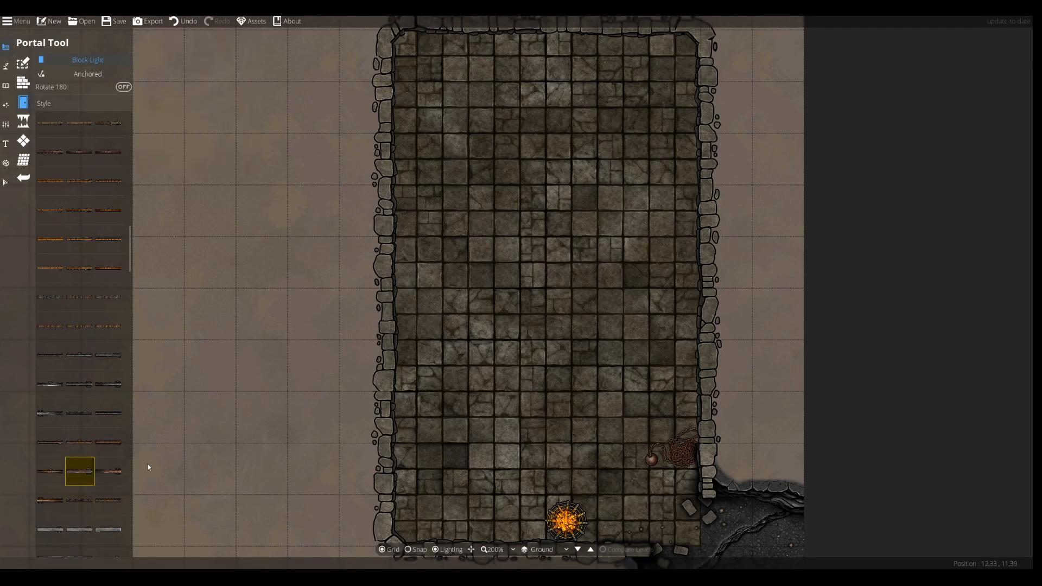
Place a rusty metal door in the west wall near the southwest corner and another in the north wall.
left_click(391, 314)
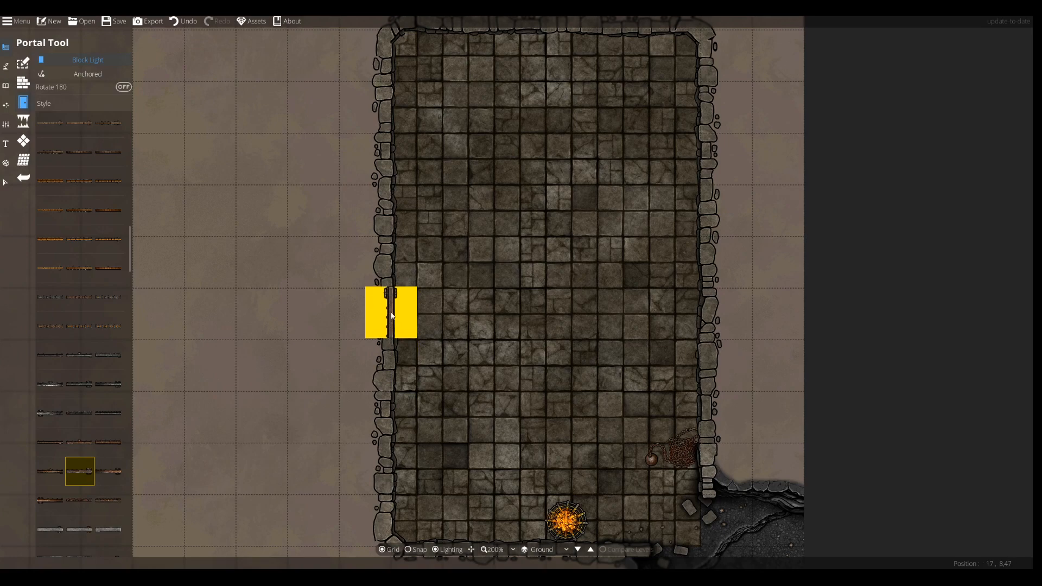
scroll(392, 315, "down", 2)
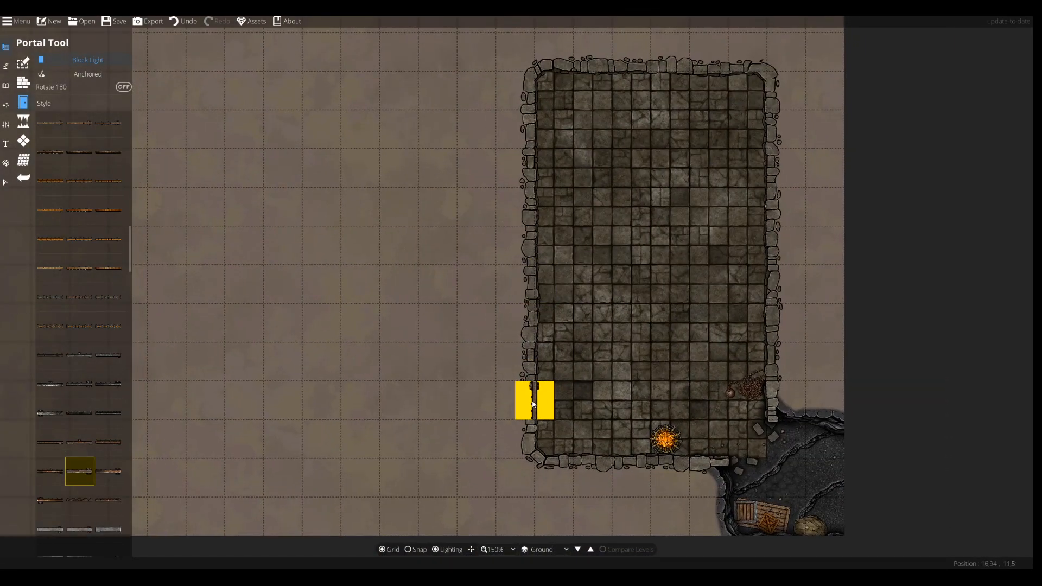
left_click(534, 405)
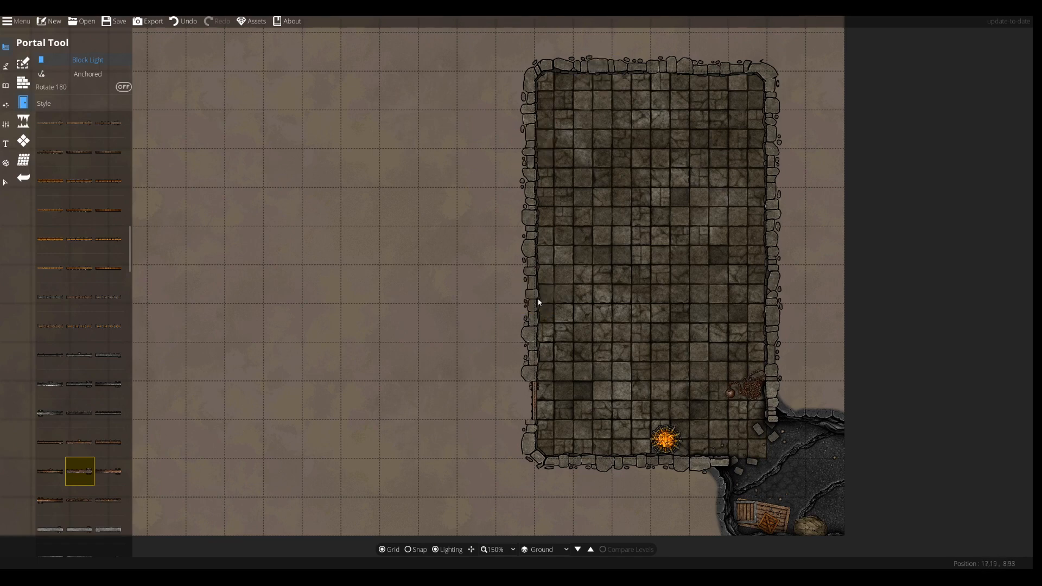
left_click(632, 77)
left_click_drag(600, 104, 595, 204)
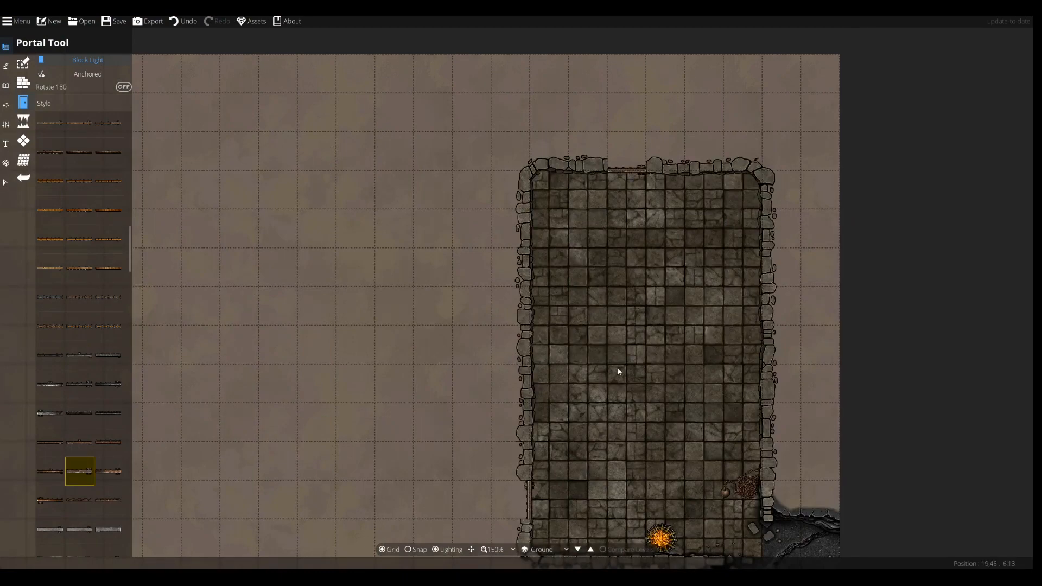
Look over the room and the empty ground to its north, west and south on the map.
left_click_drag(619, 372, 672, 298)
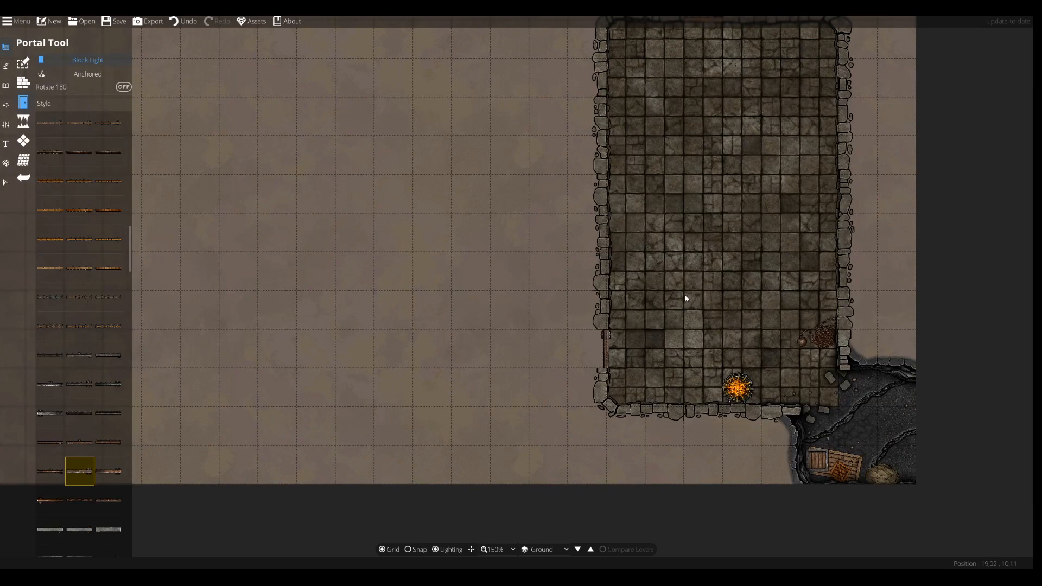
left_click_drag(759, 181, 752, 295)
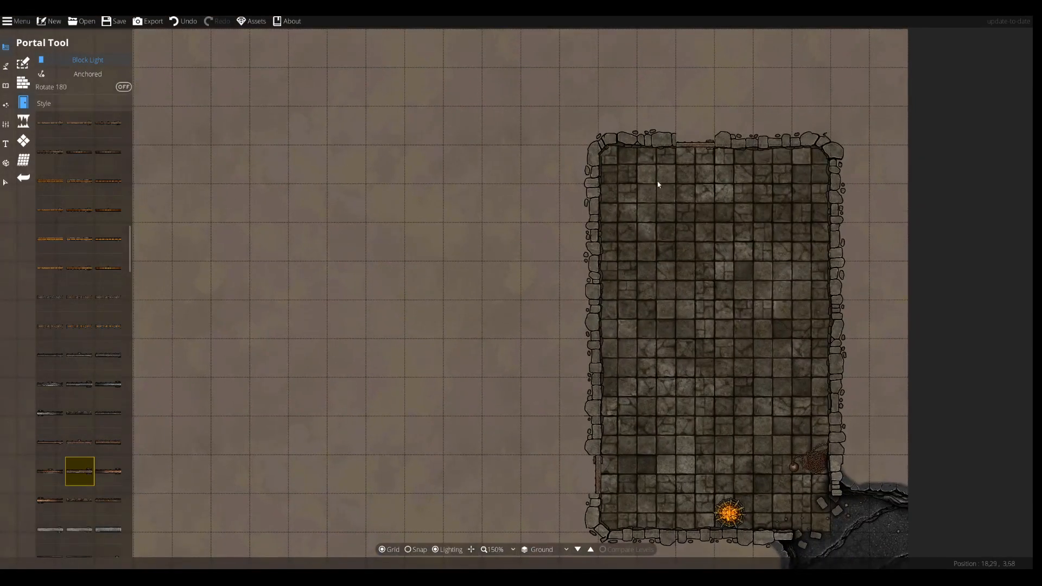
left_click_drag(416, 293, 546, 320)
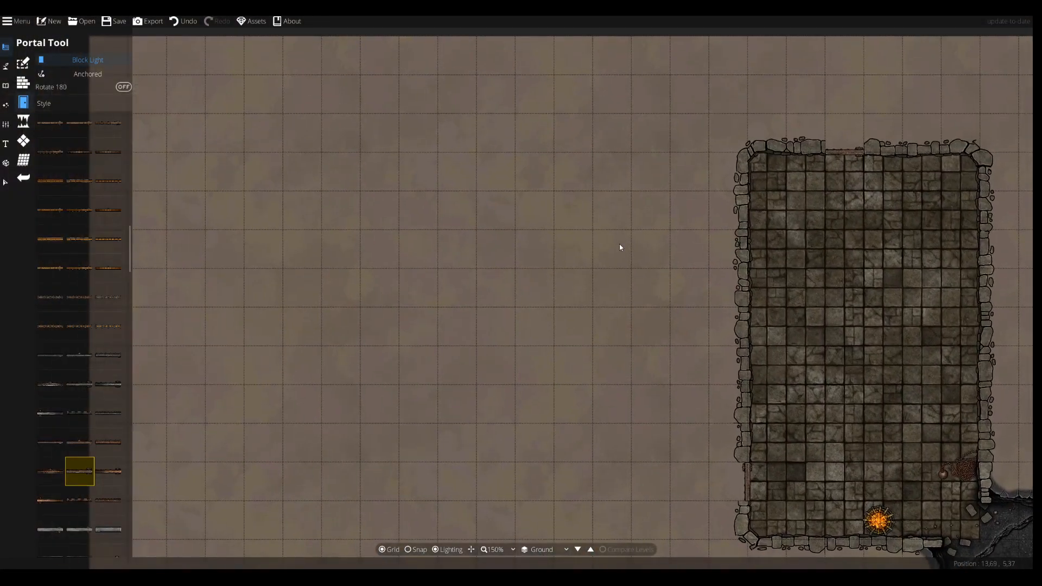
left_click_drag(719, 318, 655, 279)
scroll(656, 279, "down", 1)
left_click_drag(608, 353, 648, 385)
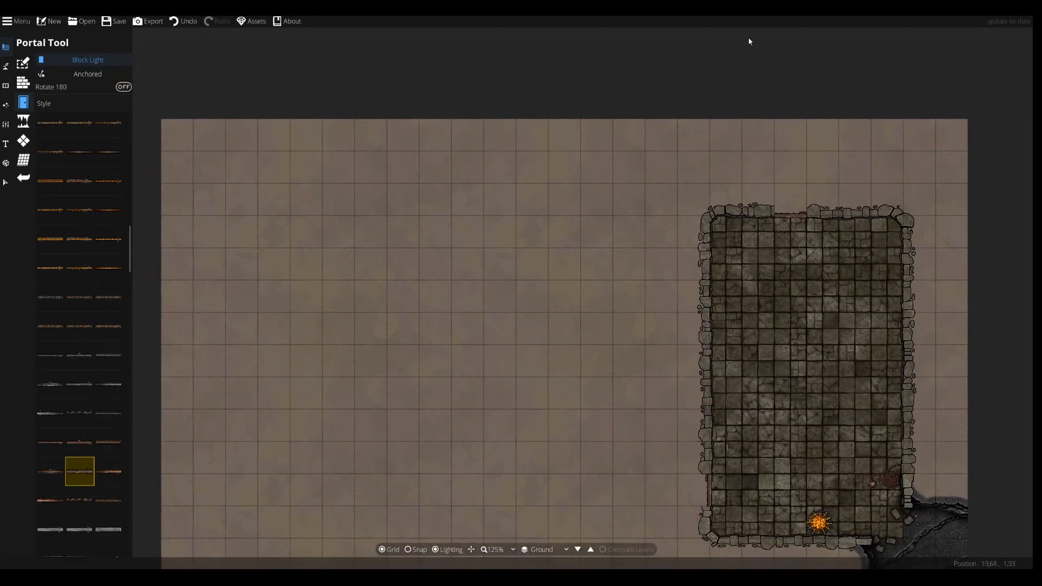
left_click_drag(791, 344, 695, 247)
left_click_drag(617, 362, 530, 307)
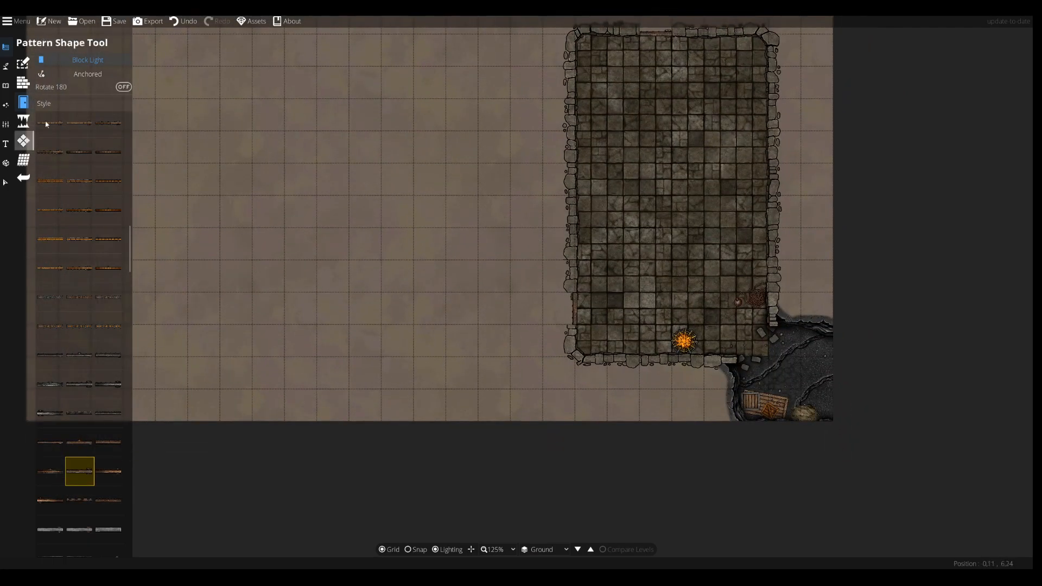
Switch to the Wall tool with the same rough stone style as the room's walls, ready at the west door.
left_click(22, 85)
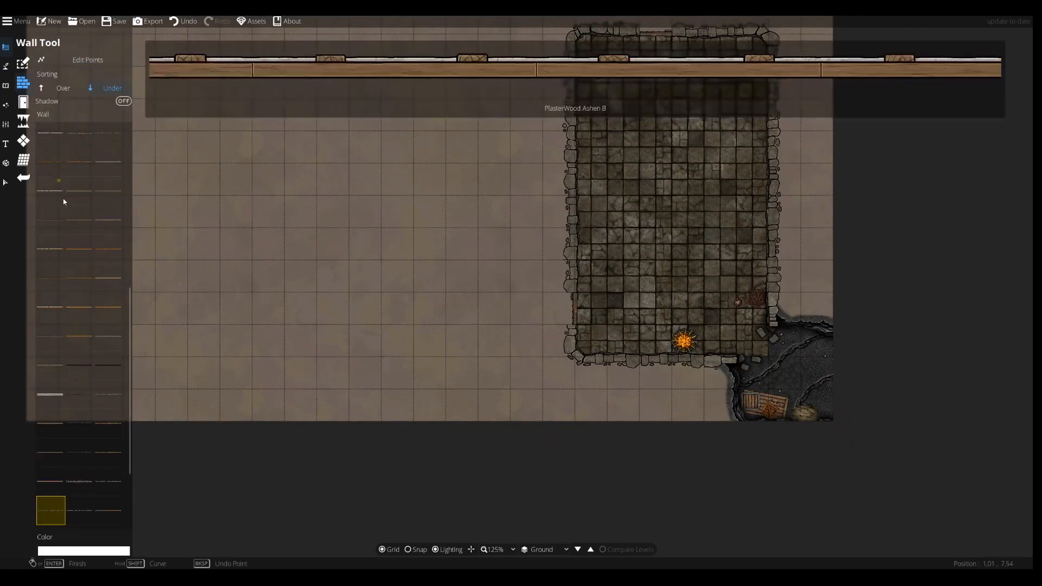
left_click(54, 510)
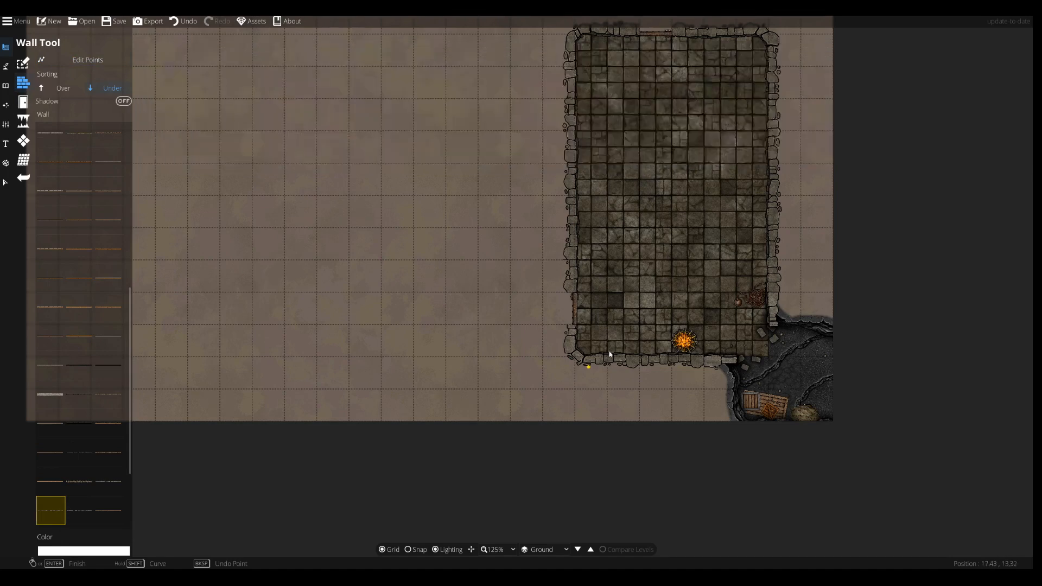
scroll(583, 282, "up", 5)
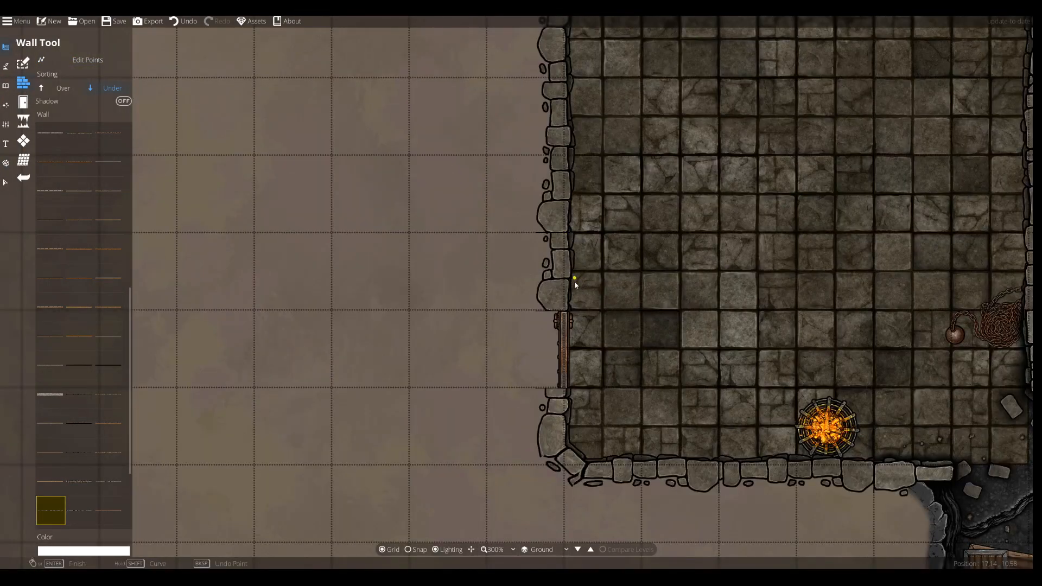
Try drawing a stone wall about two squares long westward from the northern edge of the west door, and undo it.
left_click(565, 321)
left_click(415, 309)
right_click(415, 310)
key("ctrl+z")
left_click(460, 321)
right_click(460, 322)
key("ctrl+z")
left_click(416, 319)
left_click(563, 310)
right_click(563, 309)
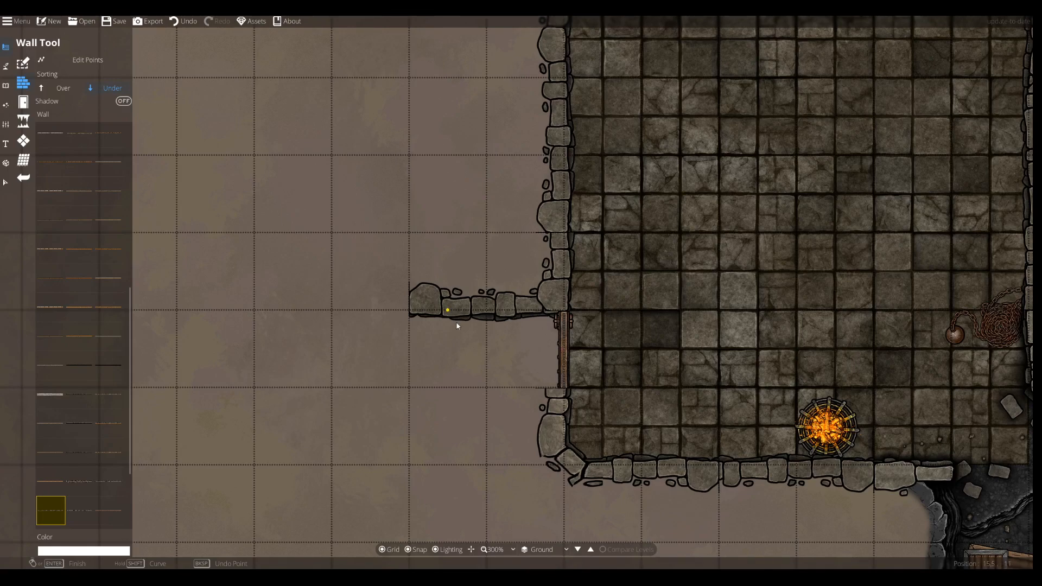
key("ctrl+z")
Draw two parallel stone walls, each five squares long and two squares apart, running west from the room's southwest part to form a corridor.
scroll(537, 325, "down", 1)
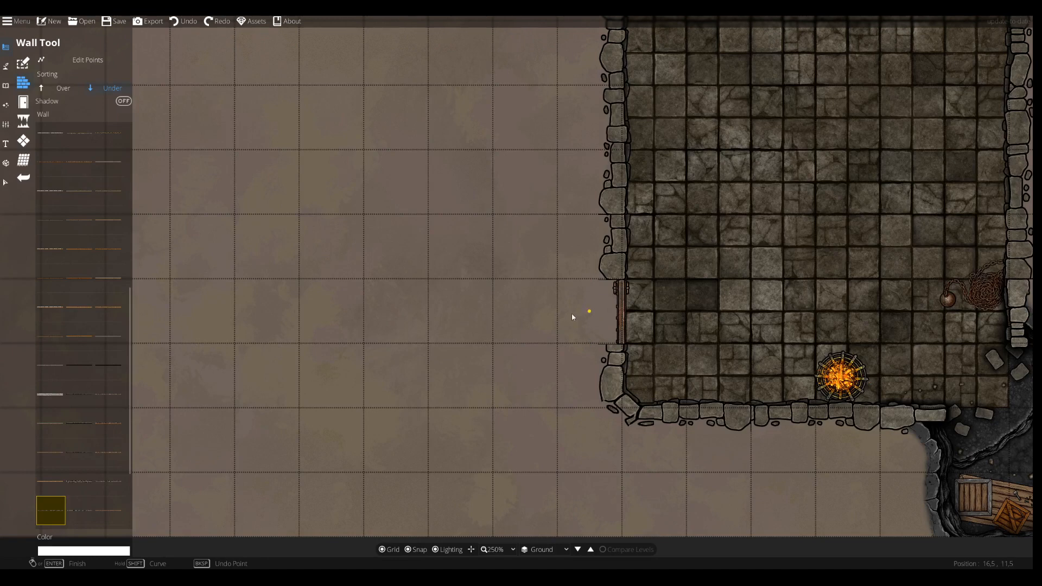
left_click_drag(505, 276, 608, 270)
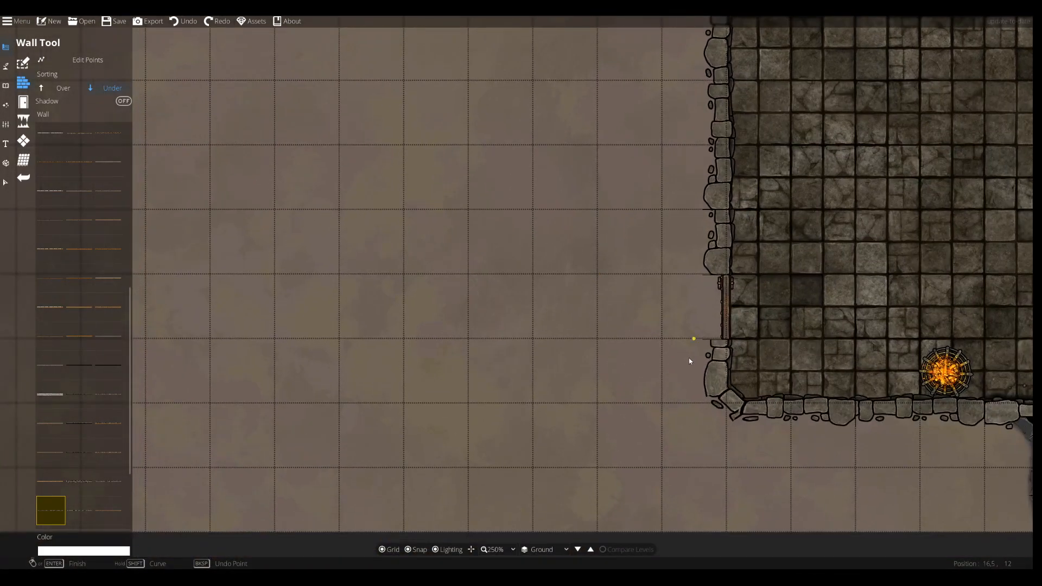
scroll(649, 364, "down", 3)
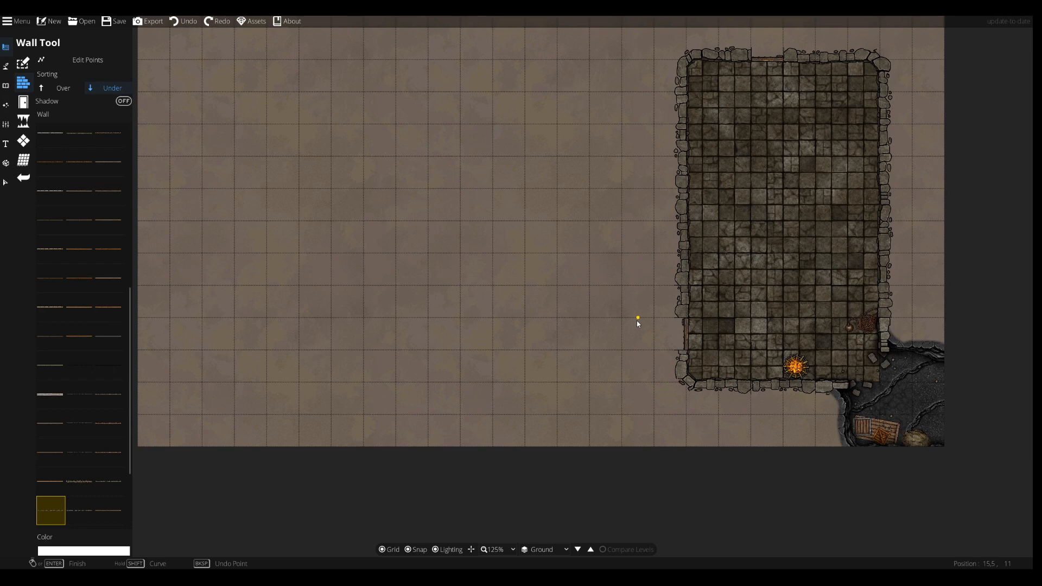
left_click(525, 285)
left_click(684, 285)
right_click(686, 286)
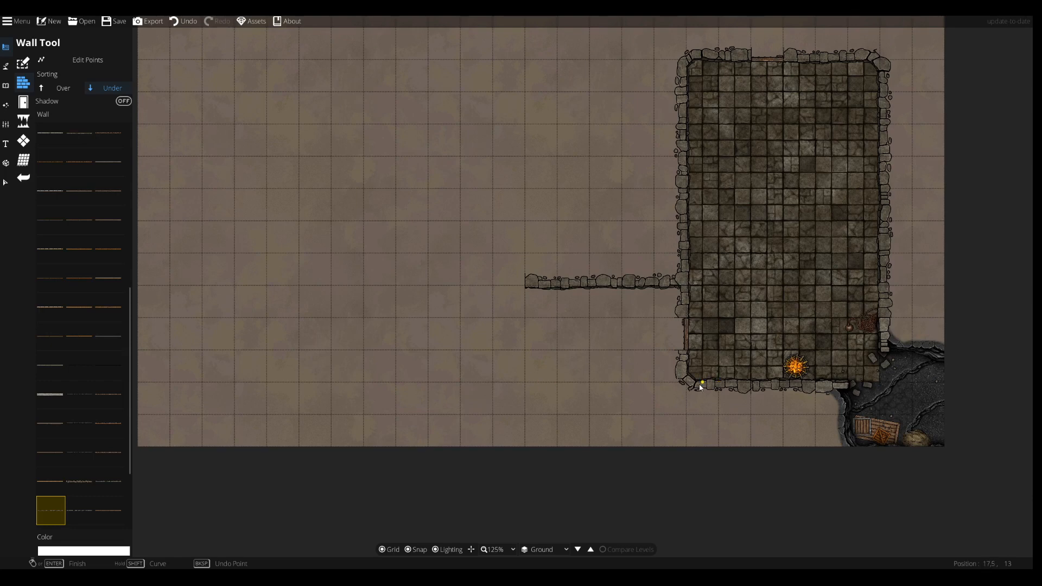
left_click(686, 351)
left_click(533, 356)
right_click(535, 356)
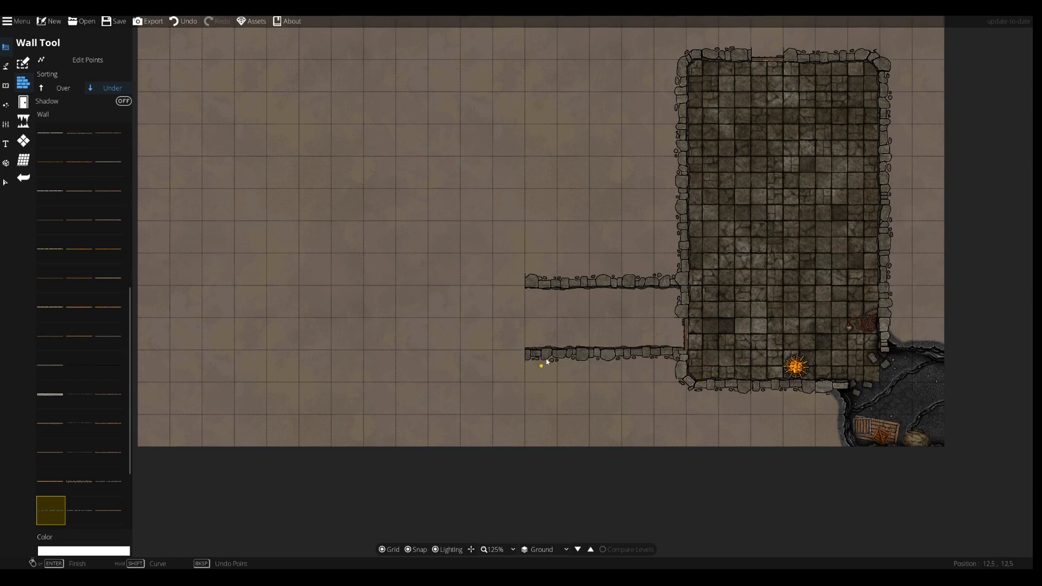
Edit the points of the room's west wall to leave a one-square opening just south of the corridor's northern wall.
scroll(568, 338, "up", 3)
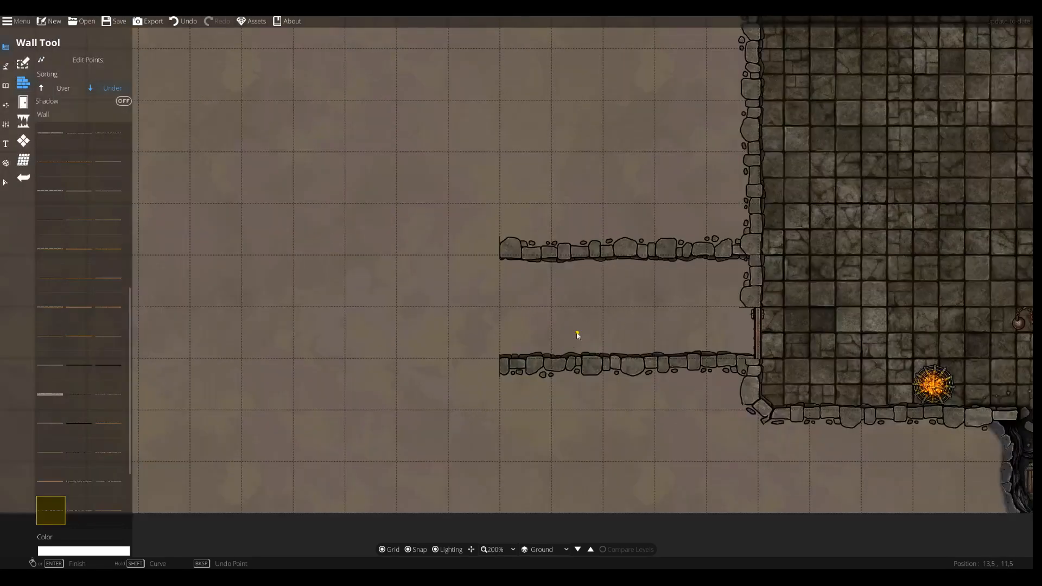
left_click_drag(713, 303, 622, 305)
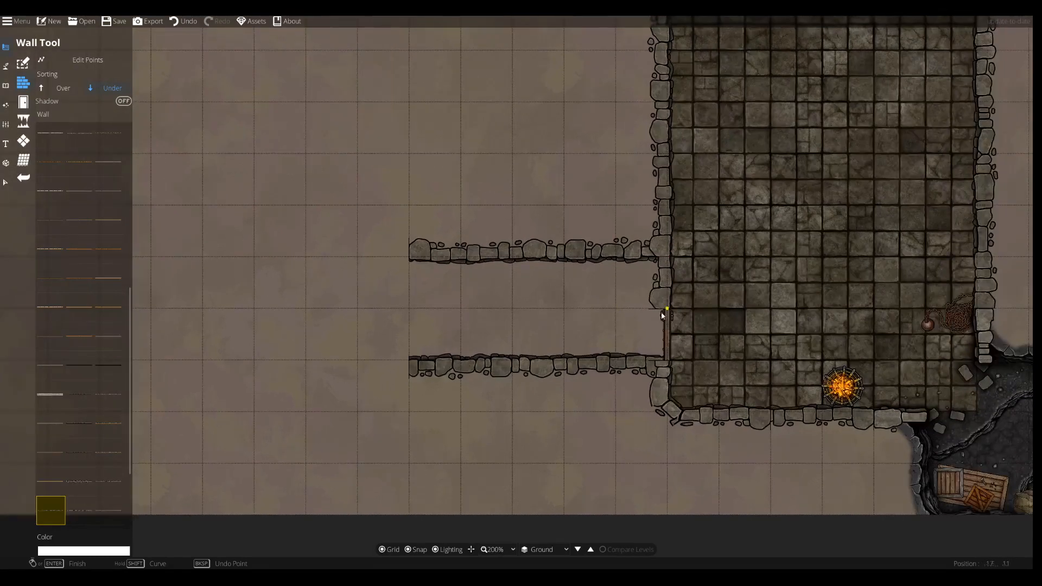
left_click(76, 59)
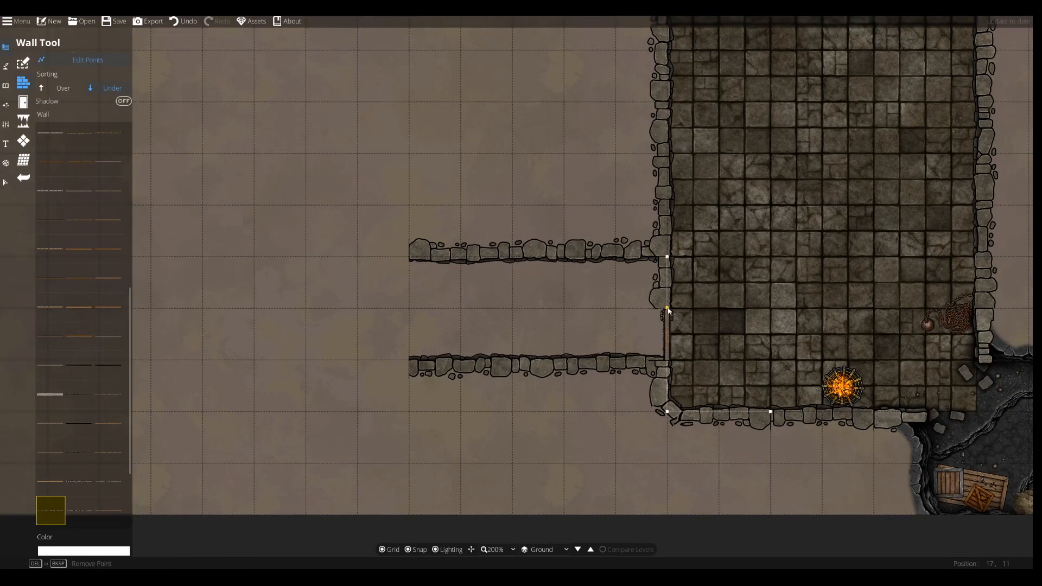
left_click(671, 261)
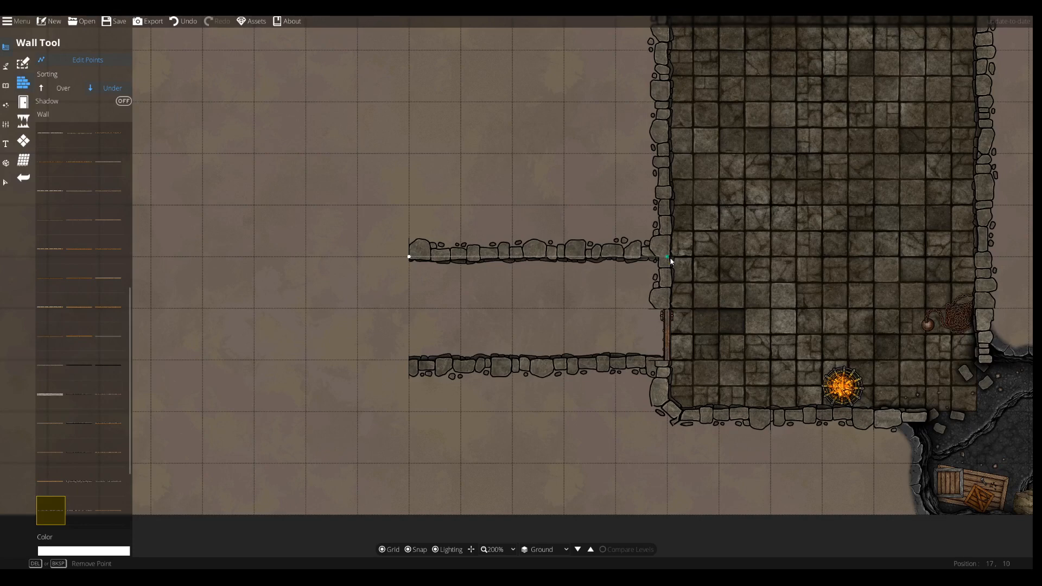
left_click_drag(669, 255, 676, 312)
left_click(658, 234)
left_click_drag(666, 231, 672, 260)
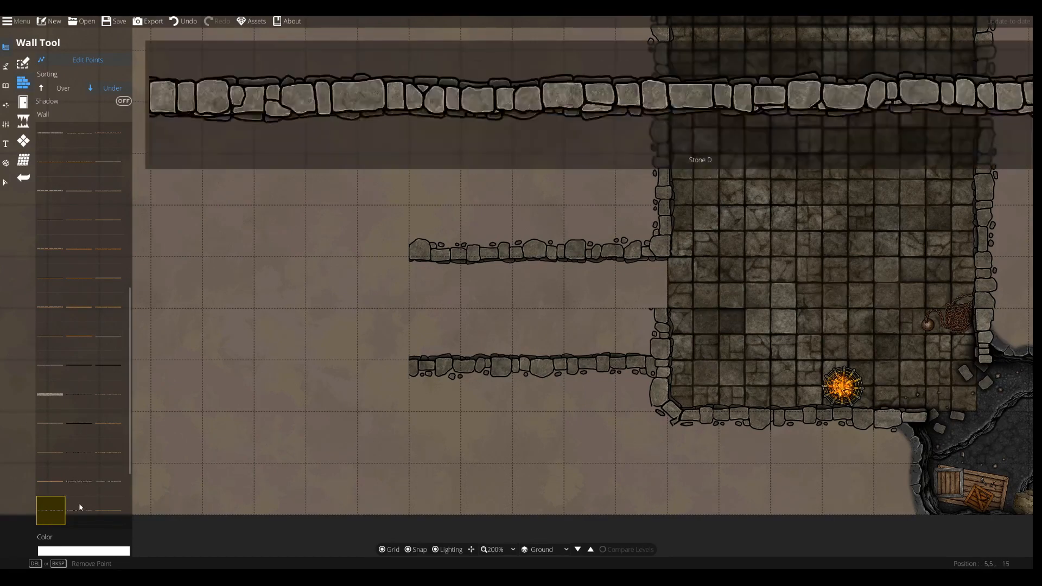
Choose the Stone D wall style and draw a one-square segment across the opening in the west wall.
left_click(79, 506)
key("s")
left_click(614, 265)
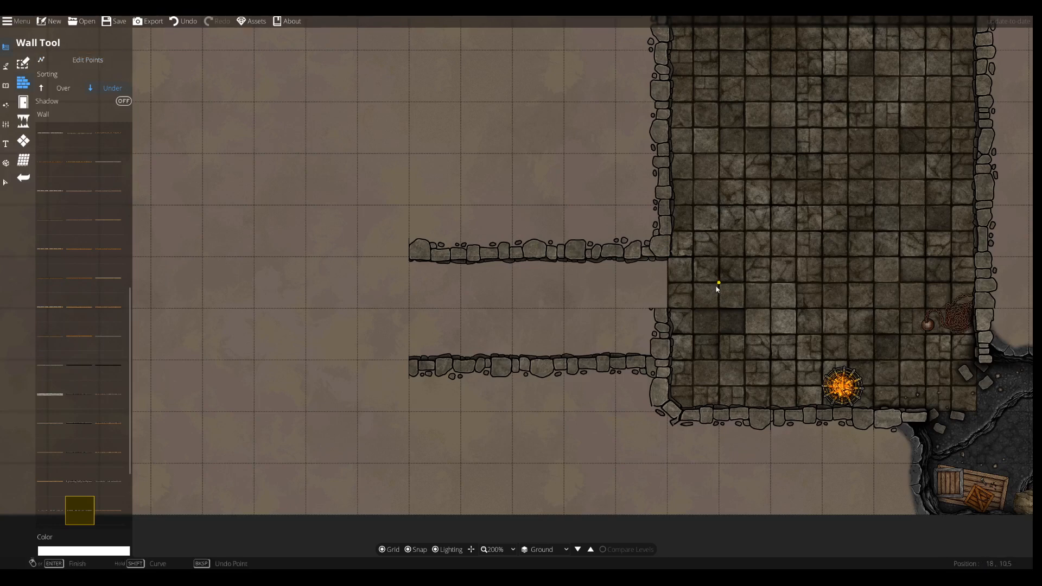
left_click(668, 257)
left_click(668, 309)
right_click(668, 308)
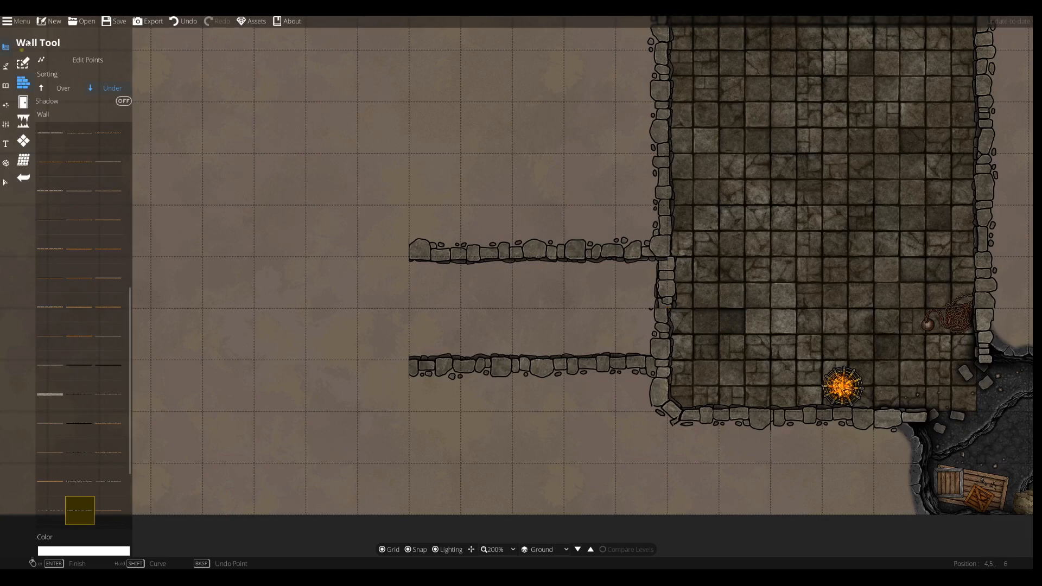
Edit the points of the short Stone D wall to extend it one square south to the corridor's southern wall.
left_click(41, 59)
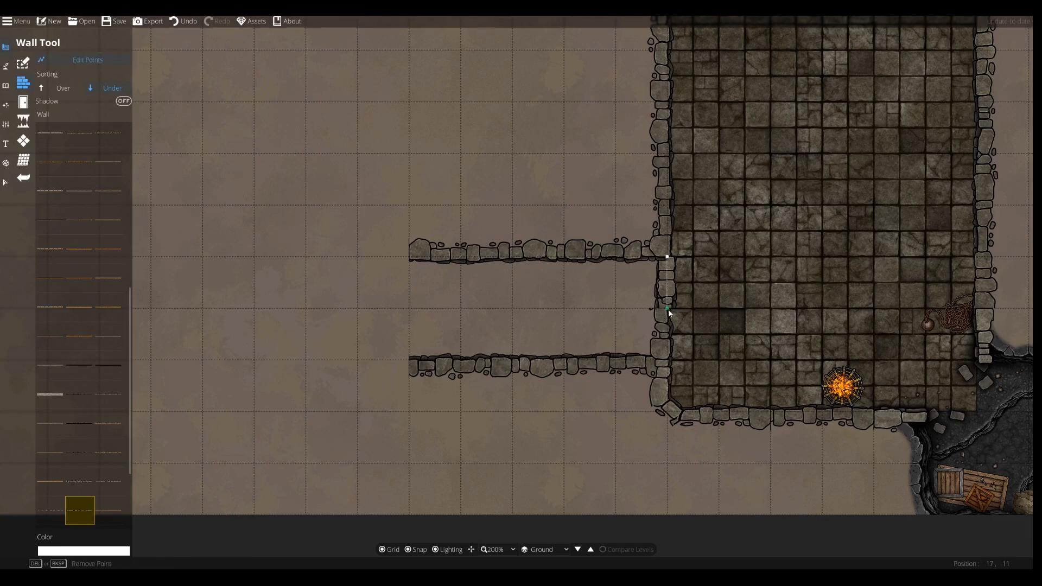
left_click_drag(668, 310, 668, 354)
left_click_drag(668, 311, 663, 355)
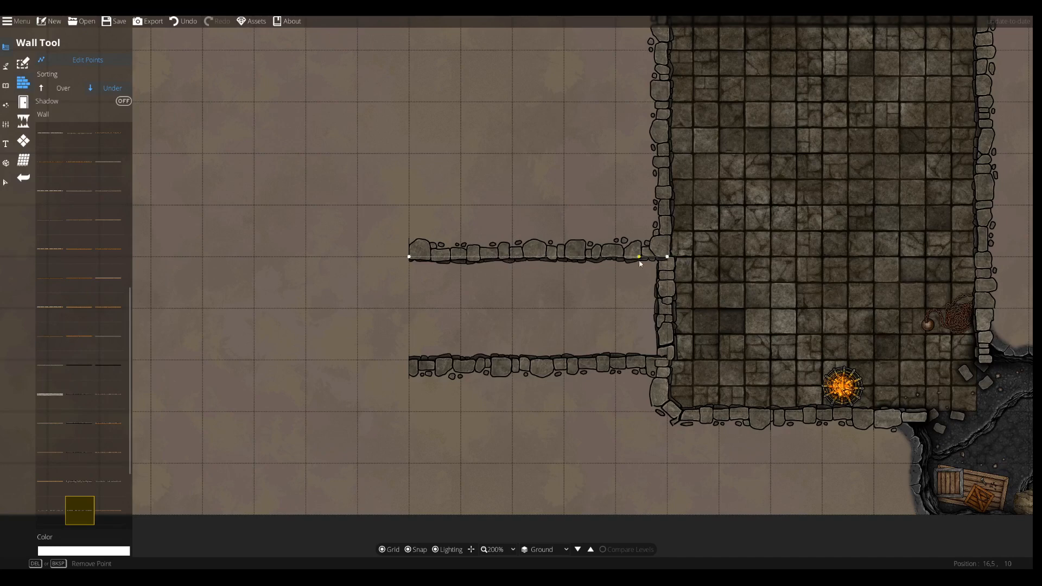
Place a one-square door, with Rotate 180 on, in the west wall just north of the corridor's southern wall.
left_click(23, 102)
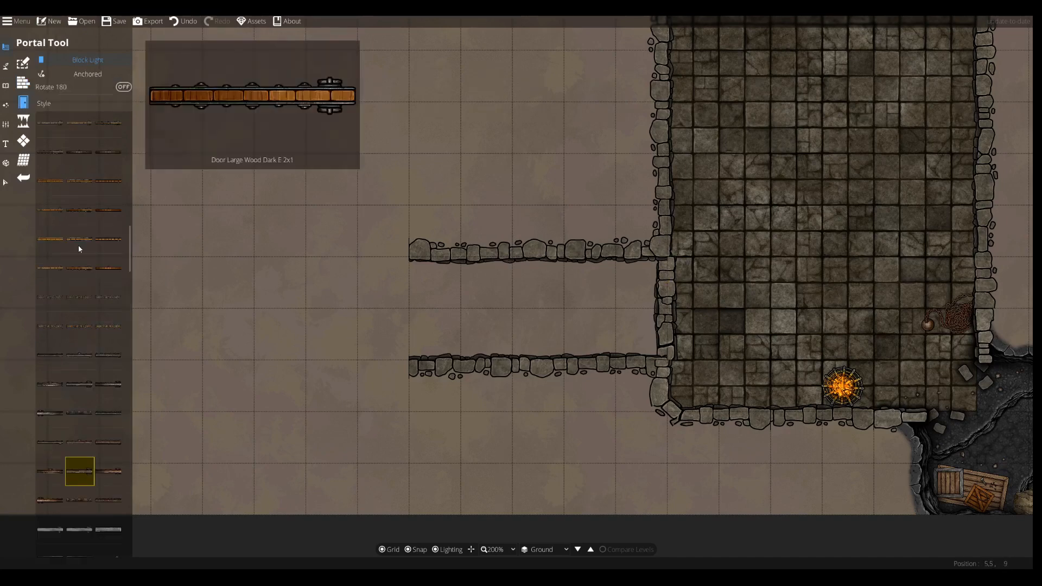
left_click(671, 328)
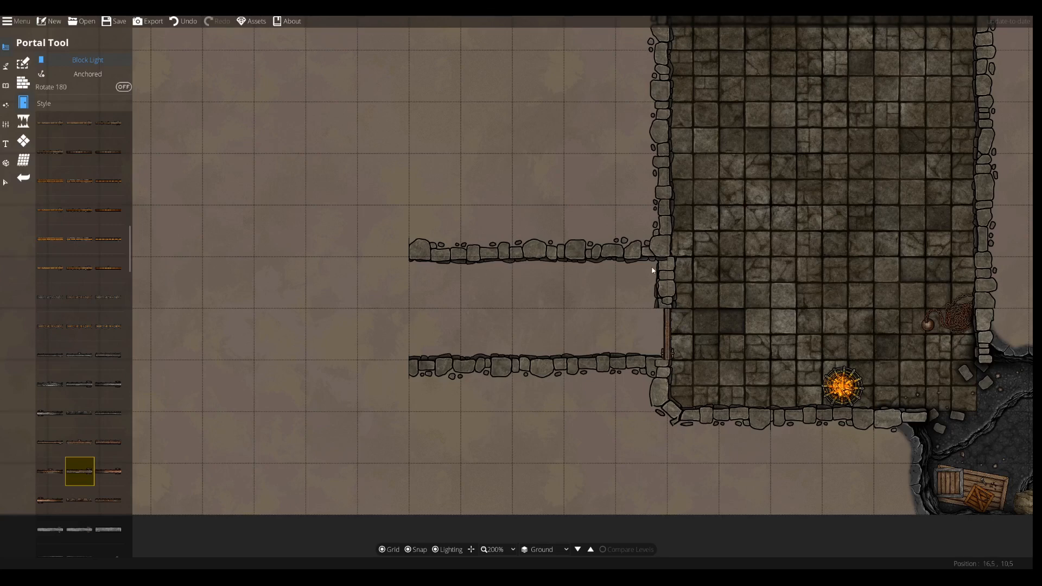
scroll(669, 359, "up", 1)
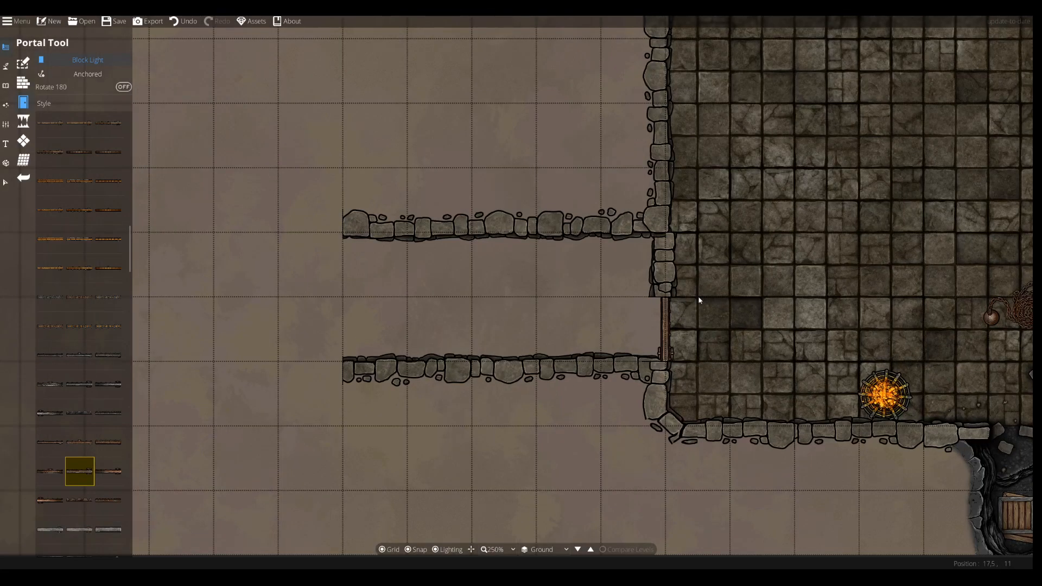
key("ctrl+z")
left_click(123, 86)
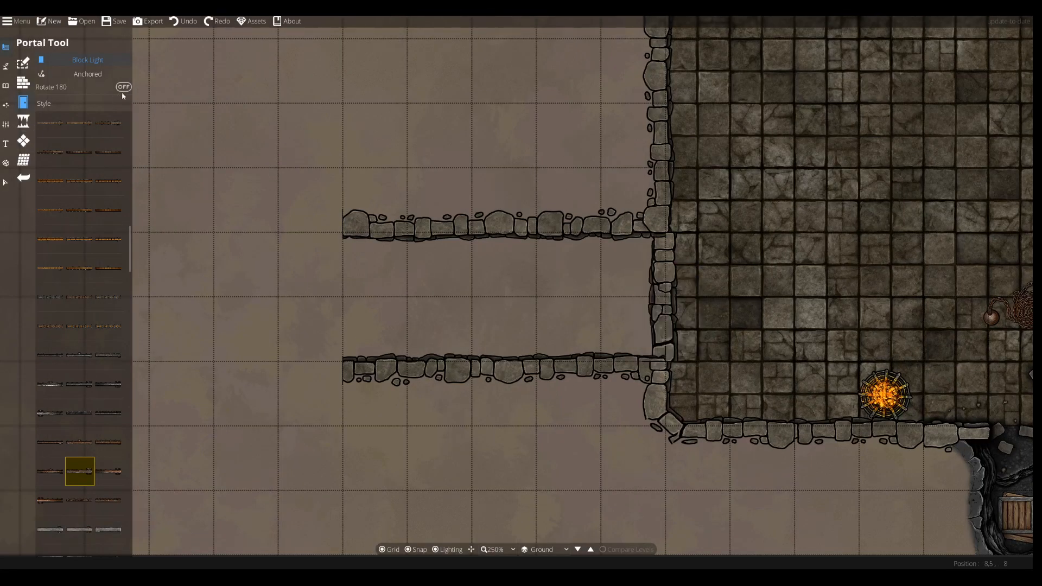
left_click(647, 328)
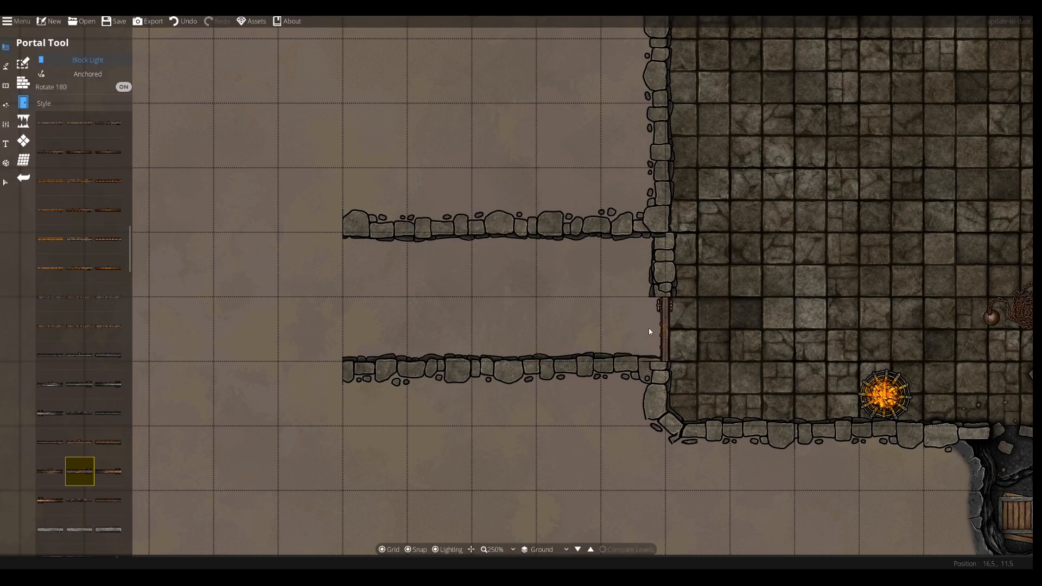
left_click_drag(465, 277, 368, 315)
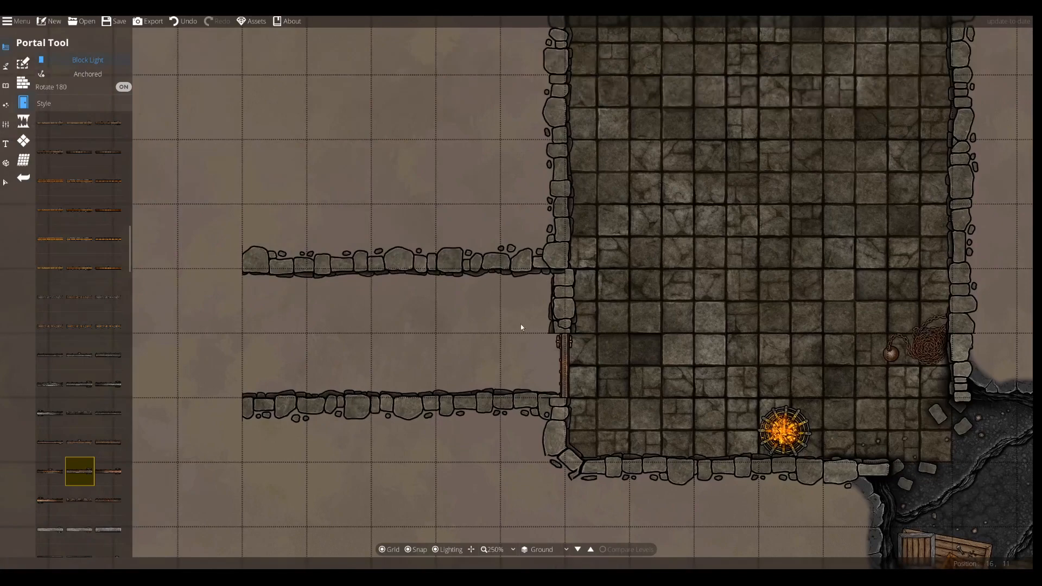
left_click_drag(367, 252, 457, 172)
left_click_drag(606, 170, 519, 235)
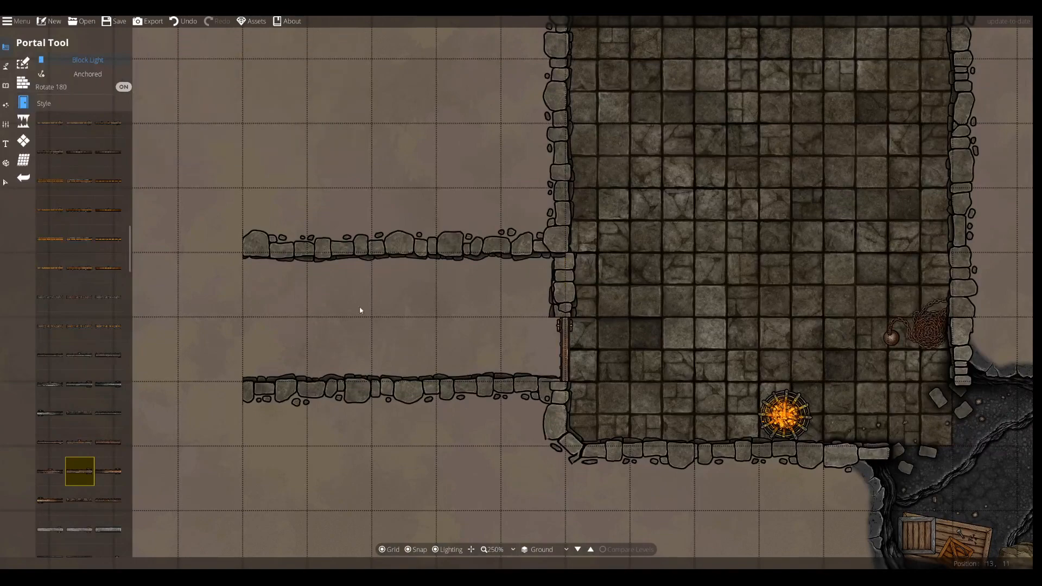
left_click_drag(340, 311, 460, 299)
scroll(498, 330, "down", 4)
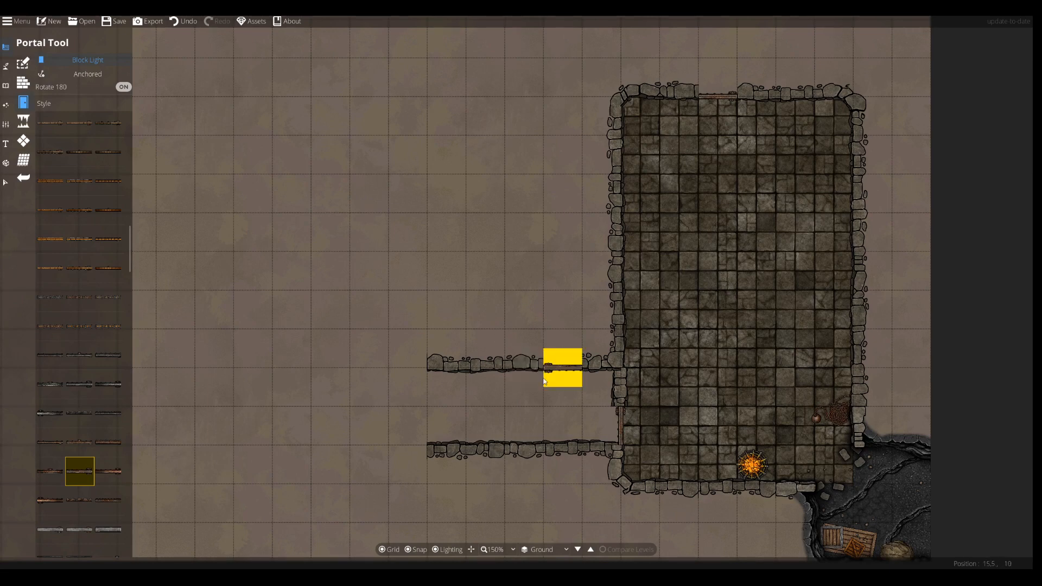
left_click(23, 121)
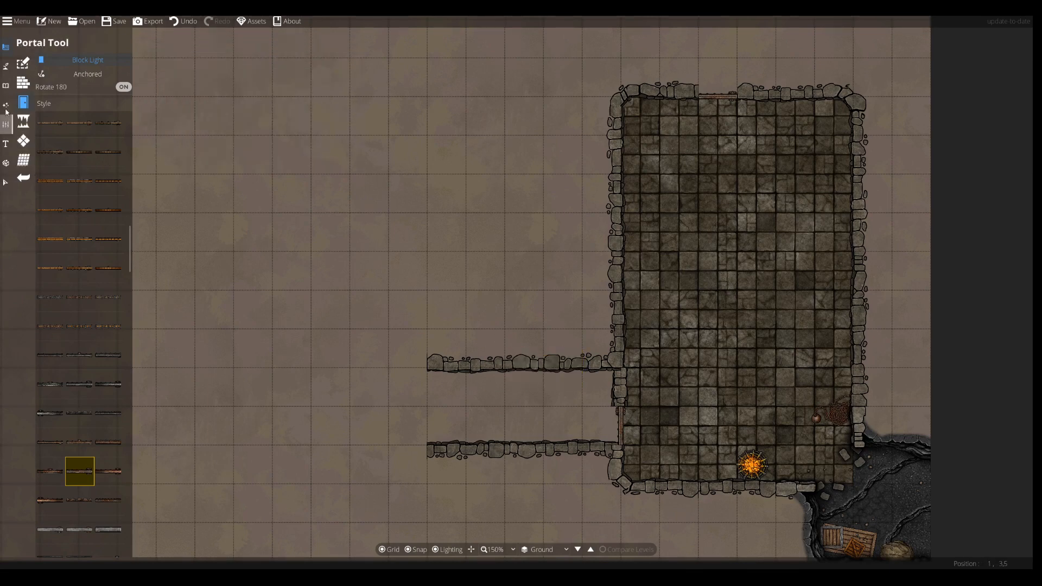
left_click(25, 86)
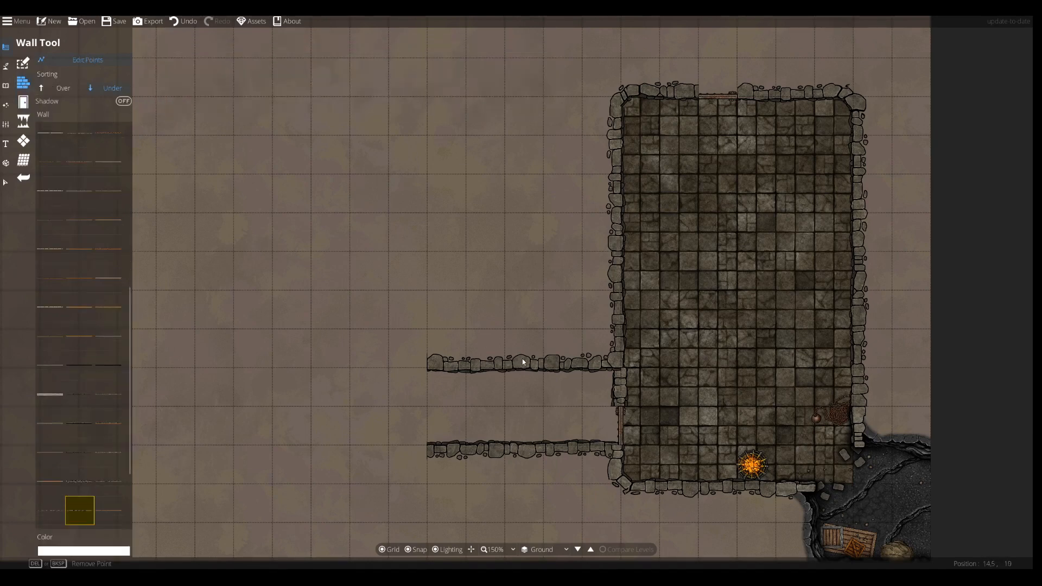
Change the wall style of the corridor's northern wall to Stone D.
left_click(5, 183)
left_click(559, 366)
mouse_move(57, 451)
scroll(59, 452, "down", 4)
scroll(67, 297, "up", 3)
scroll(67, 296, "up", 2)
scroll(62, 341, "down", 10)
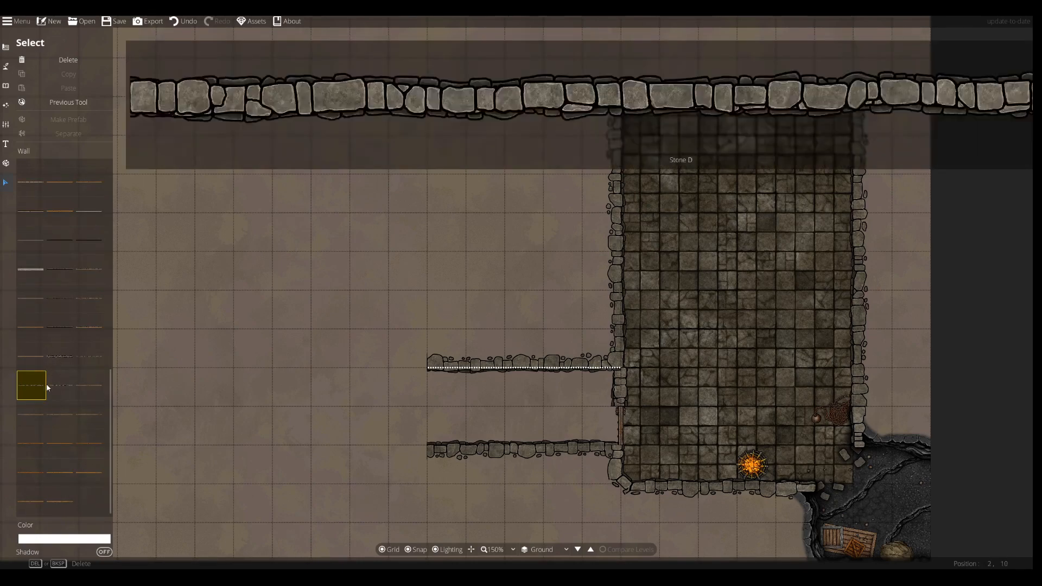
left_click(49, 385)
left_click(357, 238)
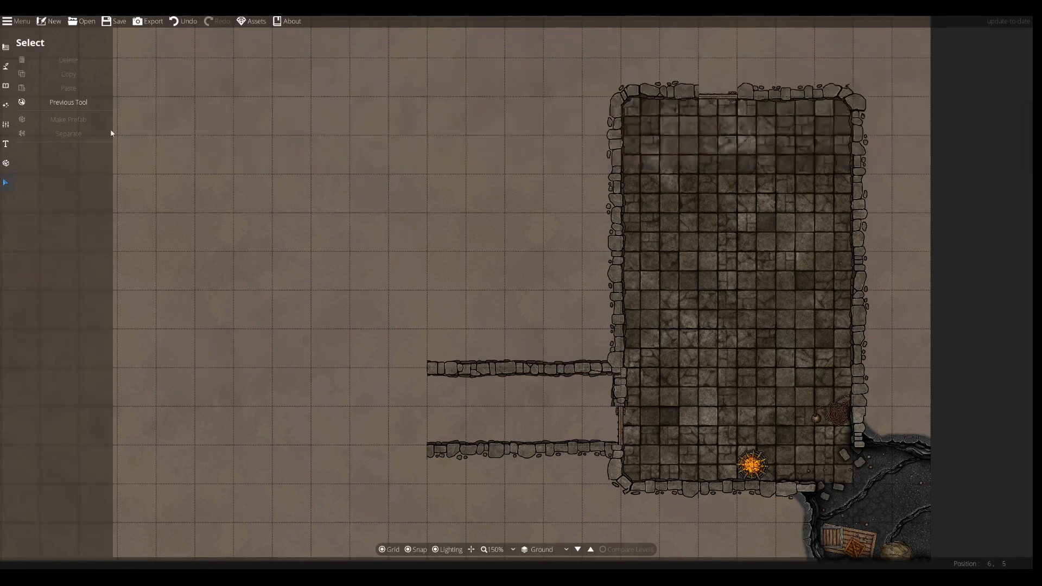
Choose the rubble-edged stone wall style for drawing new walls.
left_click(5, 65)
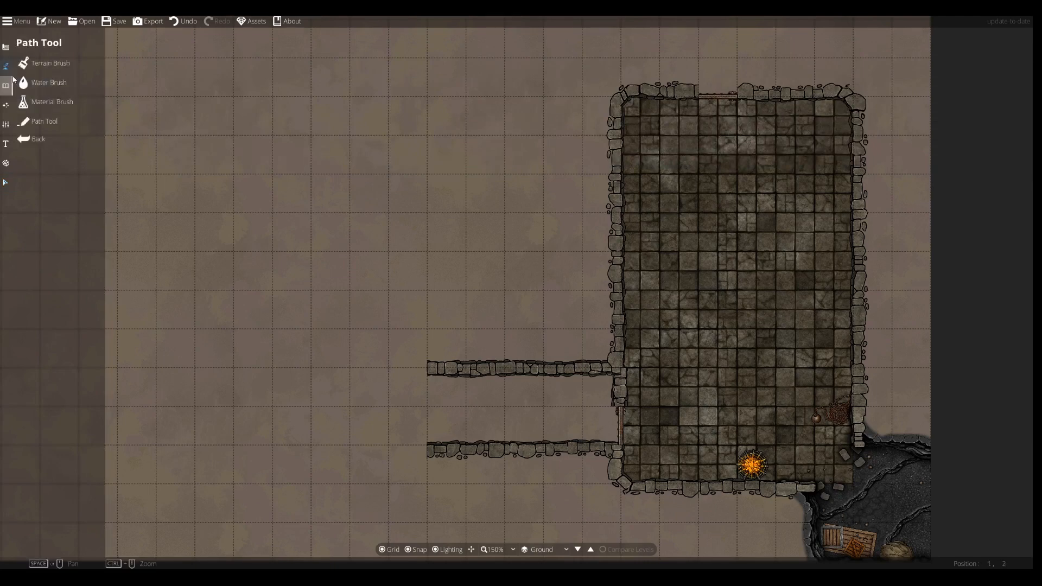
left_click(23, 70)
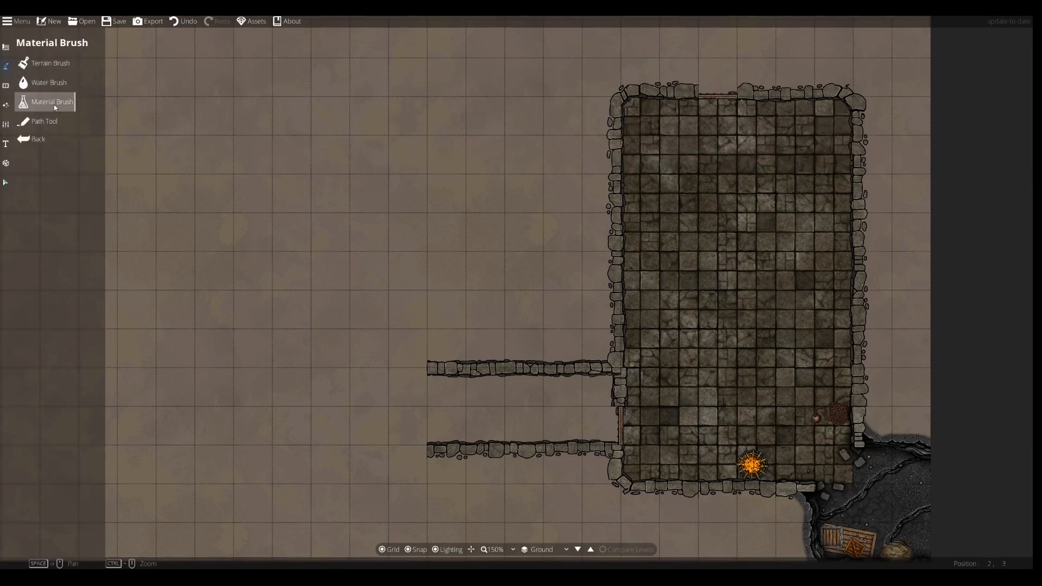
left_click(6, 47)
left_click(28, 84)
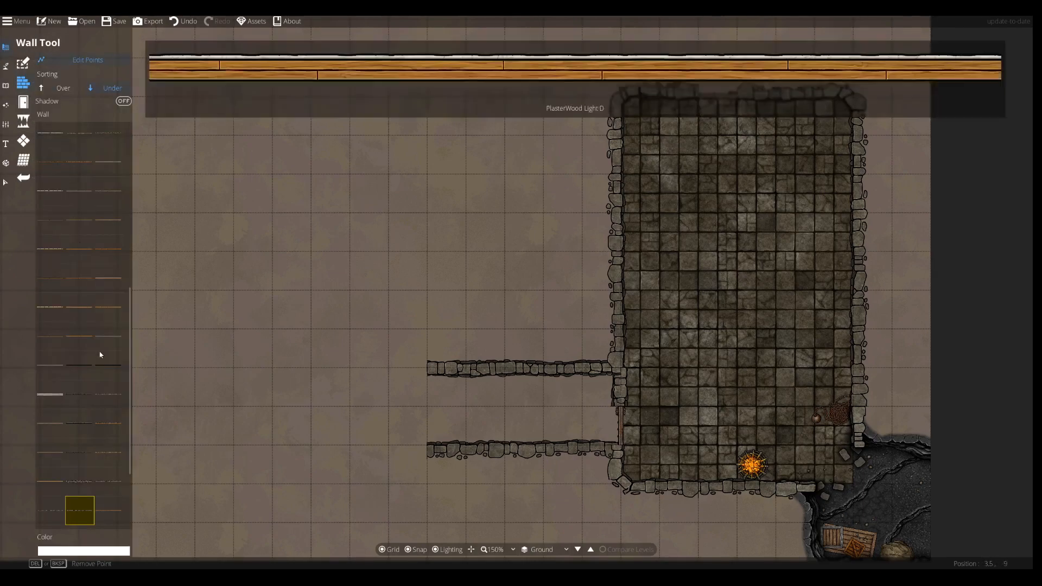
left_click(54, 515)
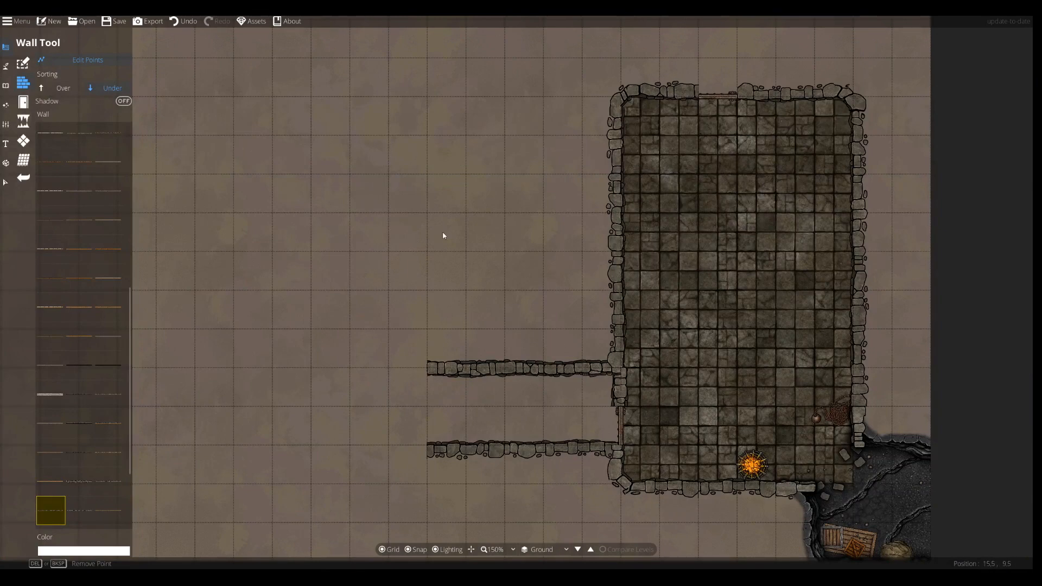
left_click(621, 328)
left_click(582, 362)
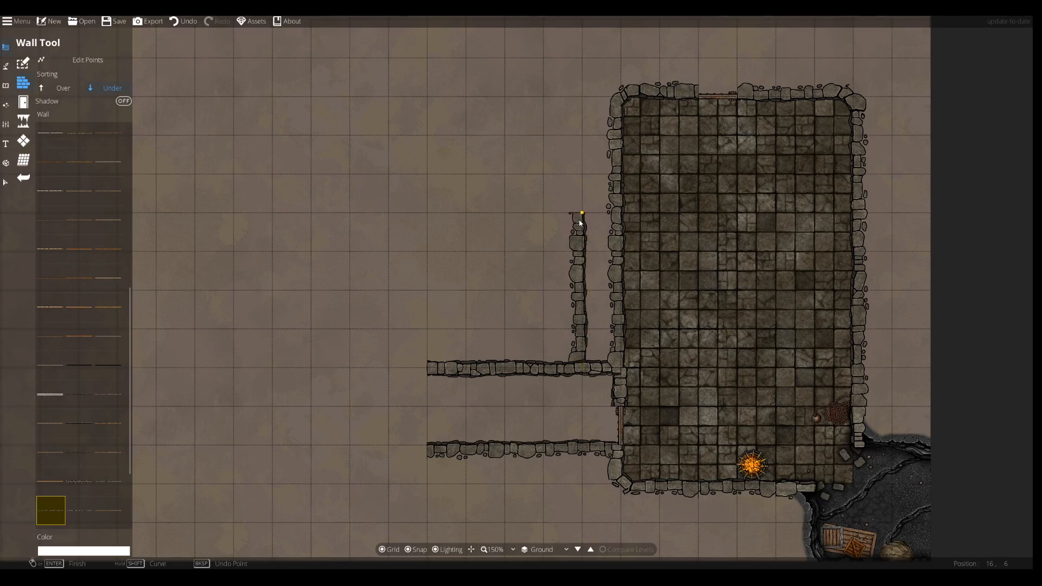
key("ctrl+z")
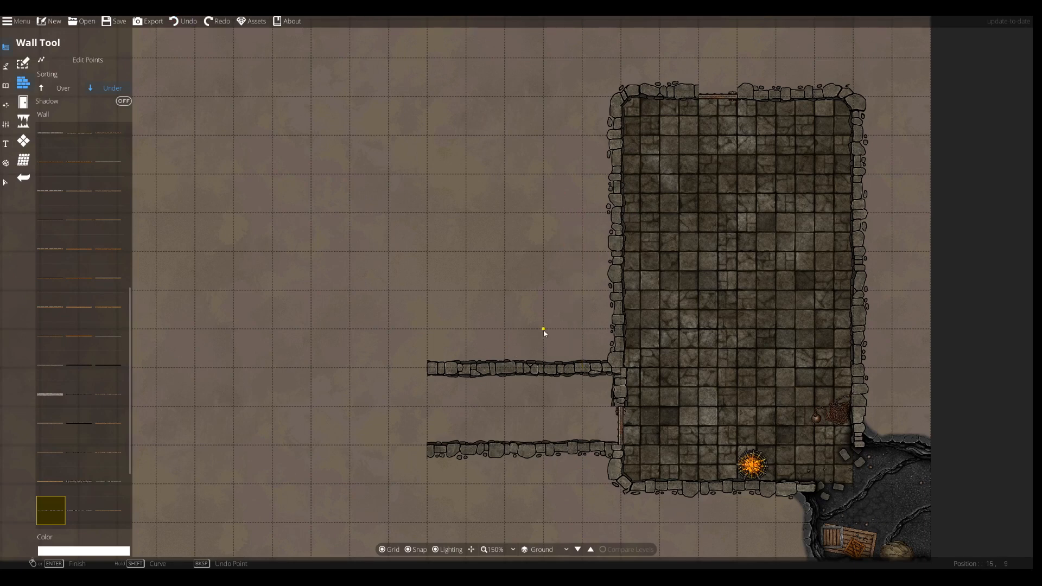
Draw a stone-walled room three squares wide and four squares tall north of the corridor, with a one-square neck down to the corridor's northern wall.
left_click(505, 353)
left_click(505, 329)
left_click(466, 329)
left_click(466, 174)
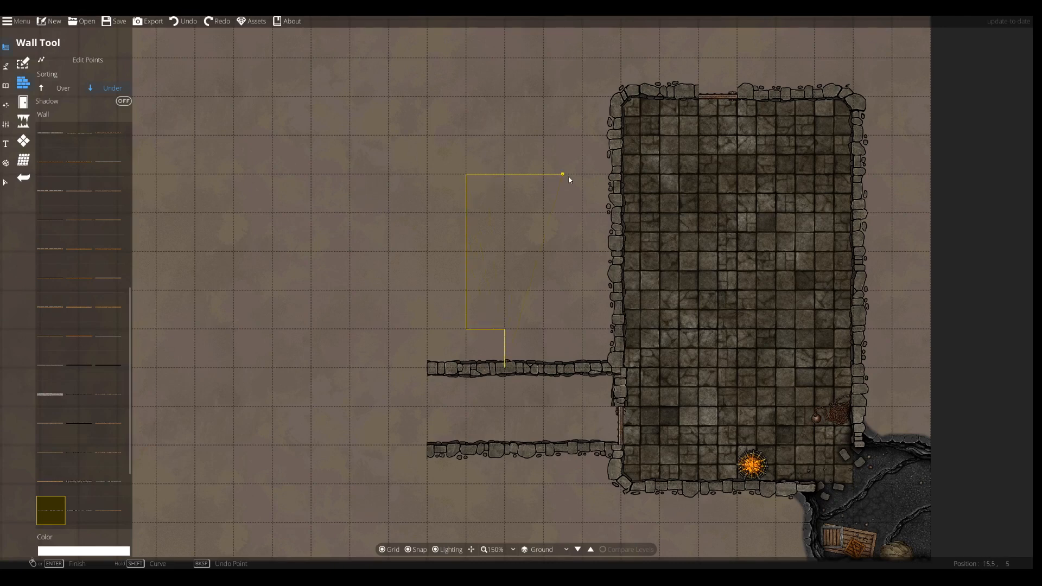
left_click(581, 175)
left_click(582, 330)
left_click(544, 329)
left_click(548, 369)
right_click(548, 369)
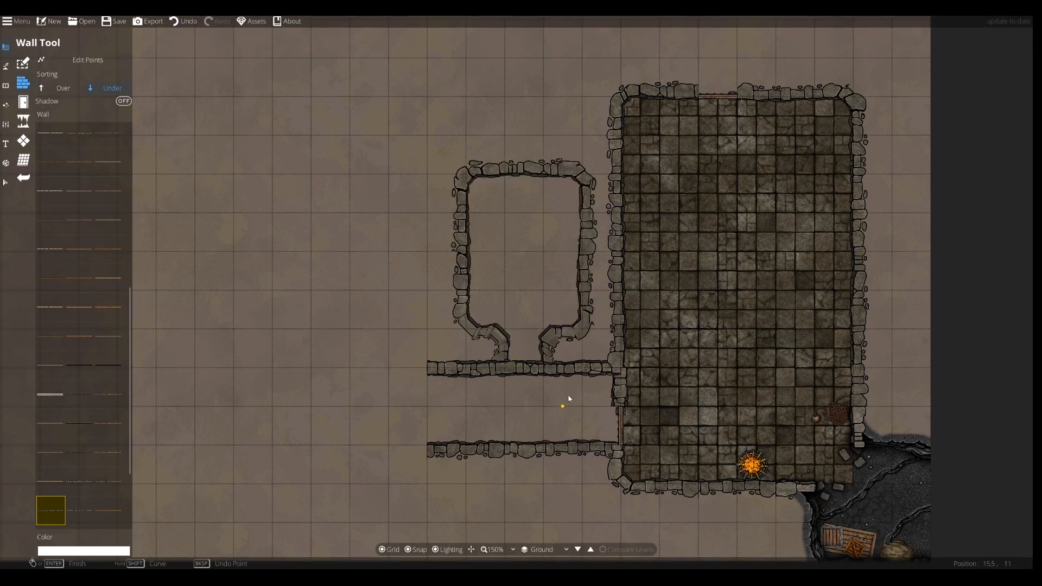
Remove the six corner points of the small room's wall, splitting it into separate straight segments with square ends.
scroll(540, 353, "up", 5)
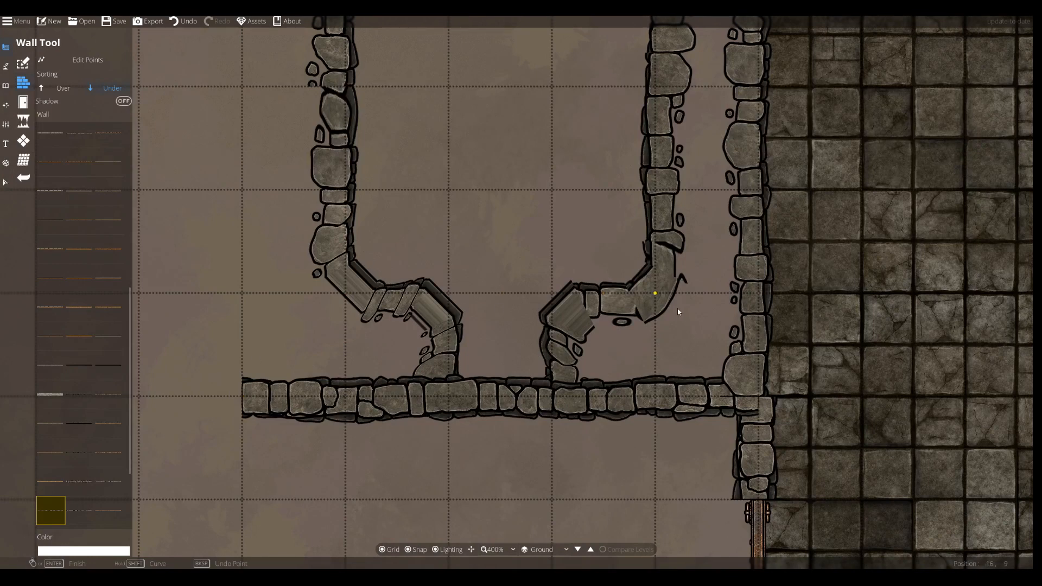
left_click(88, 59)
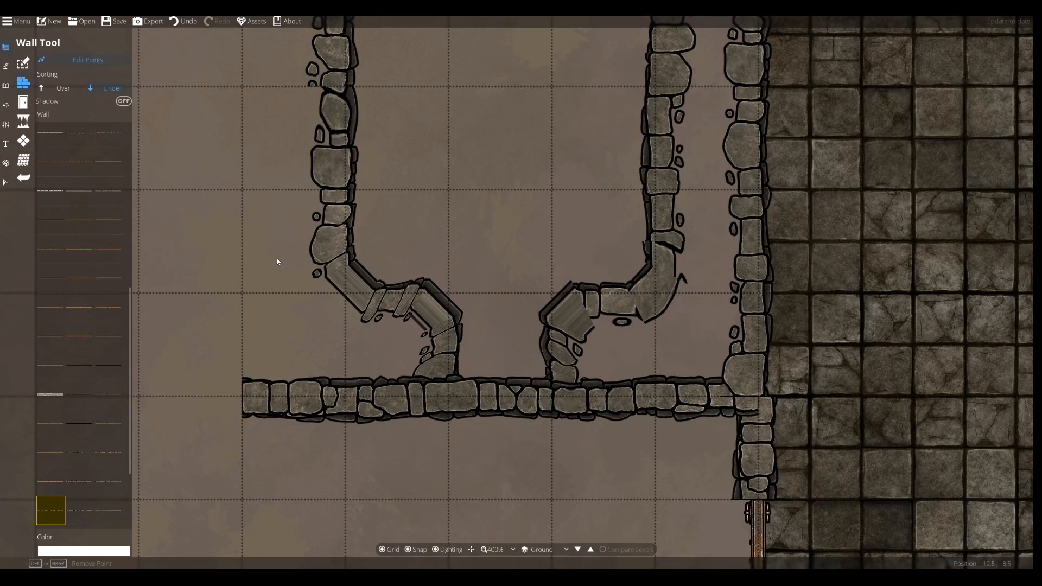
key("Delete")
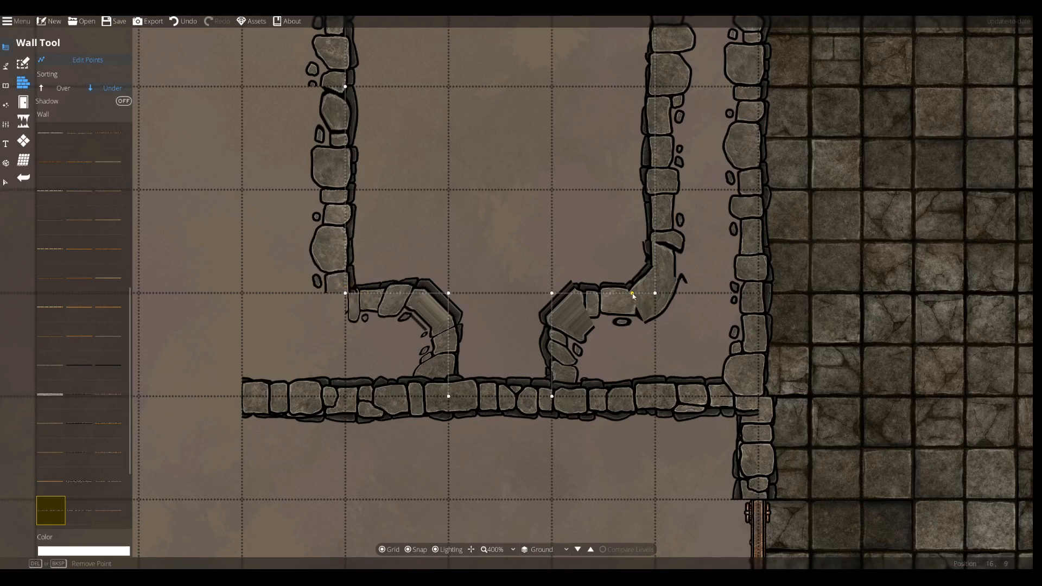
key("Delete")
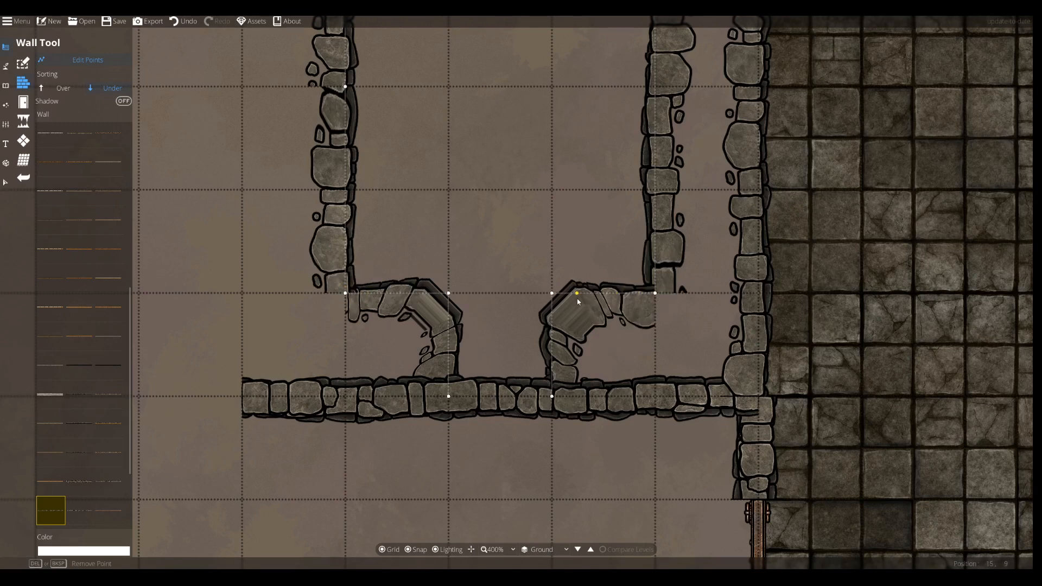
key("Delete")
key("Delete")
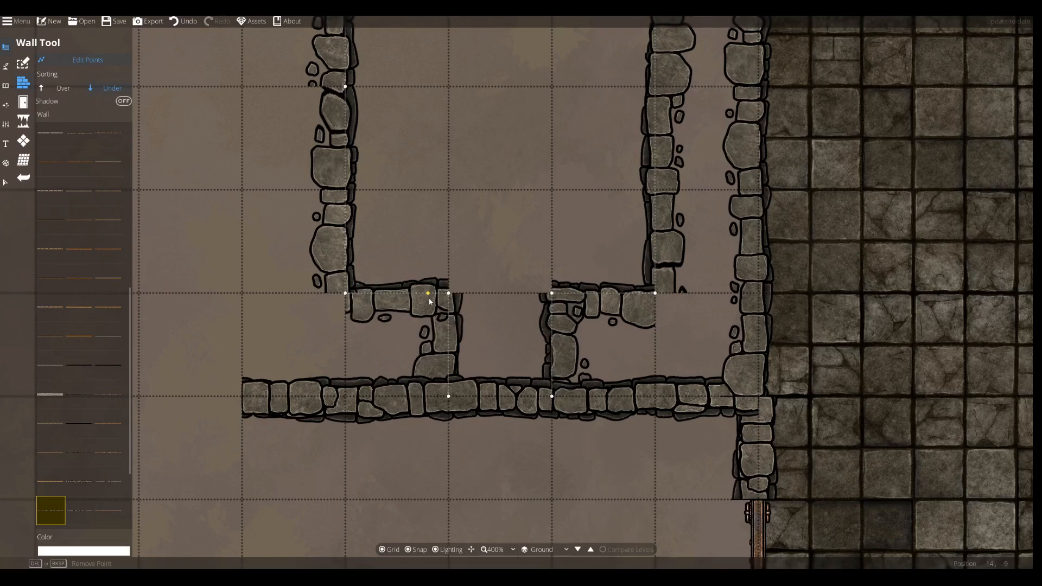
left_click_drag(505, 161, 529, 326)
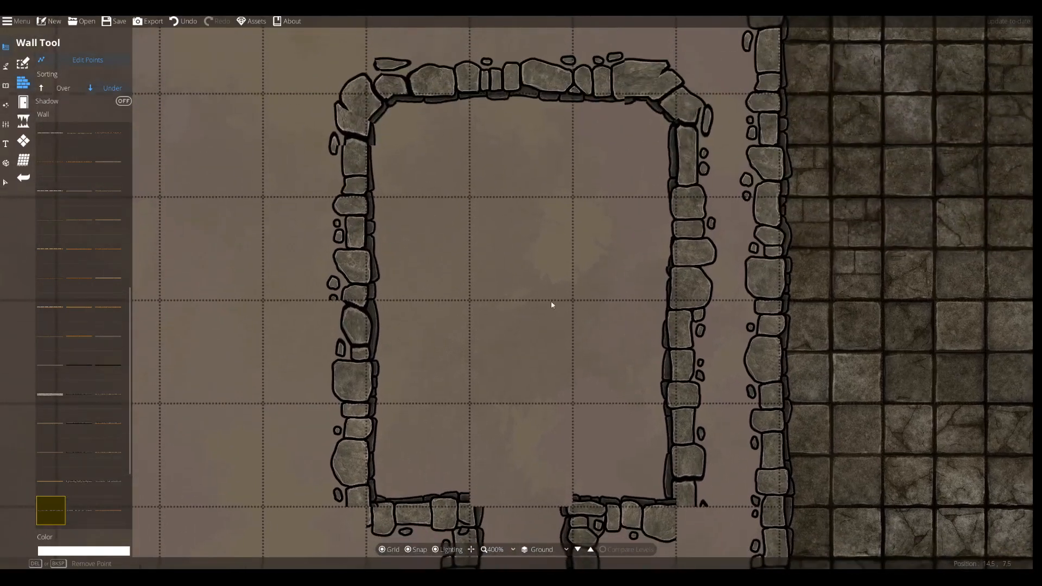
key("Delete")
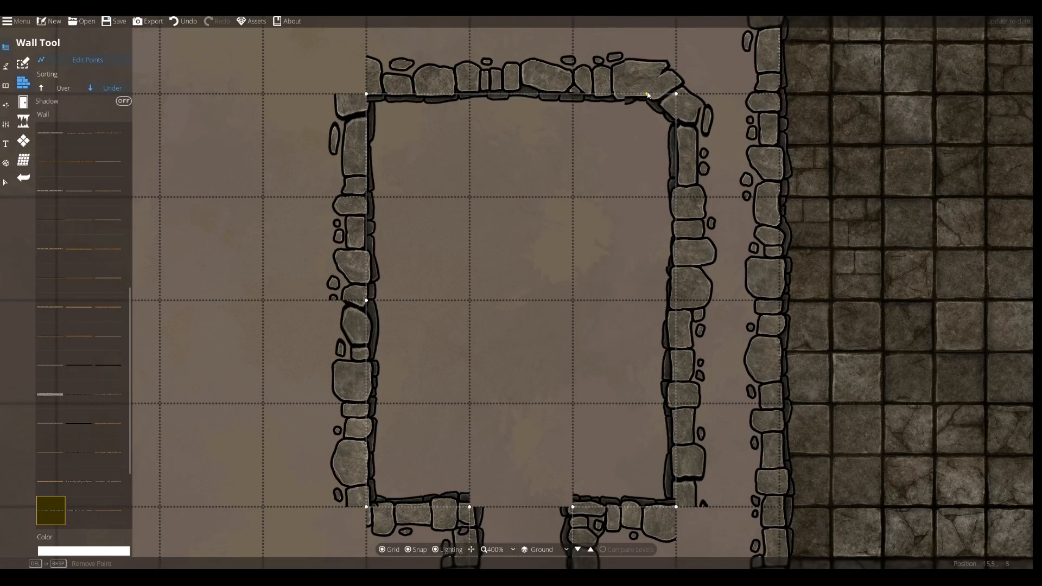
key("Delete")
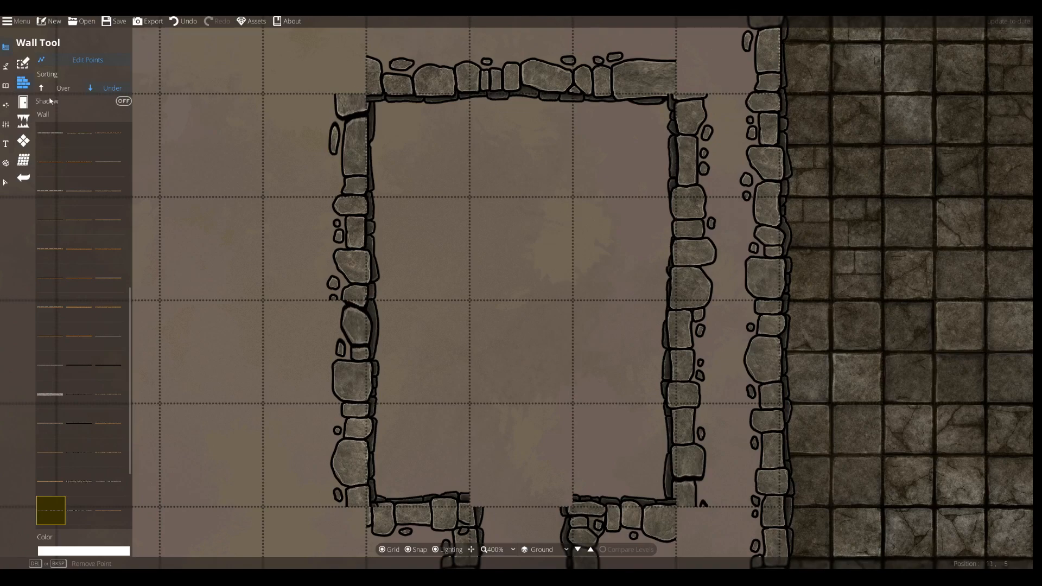
Search the whole object library for "pillar" and choose a square grey stone block pillar.
left_click(5, 86)
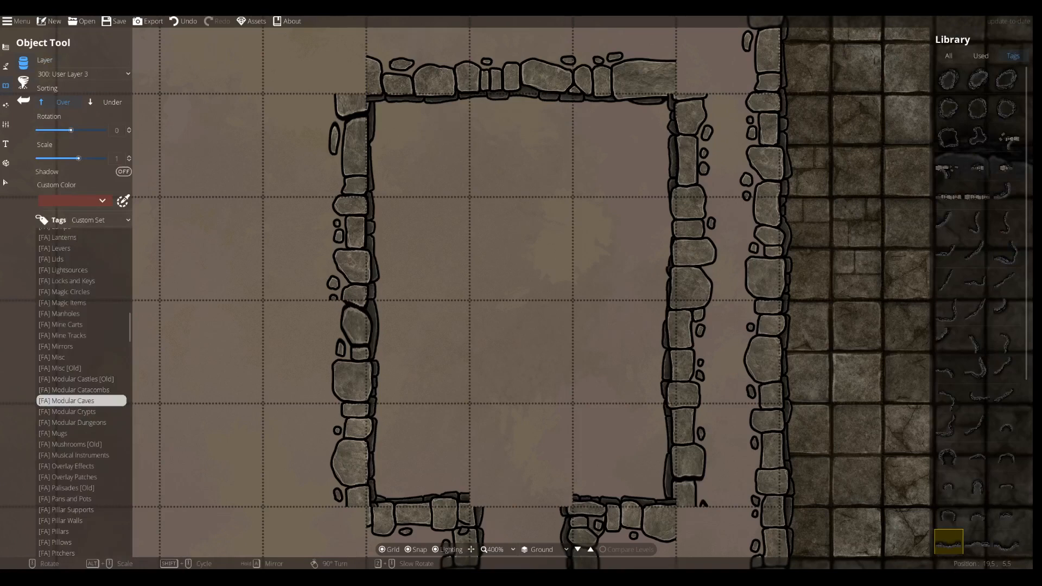
left_click(948, 55)
left_click(979, 70)
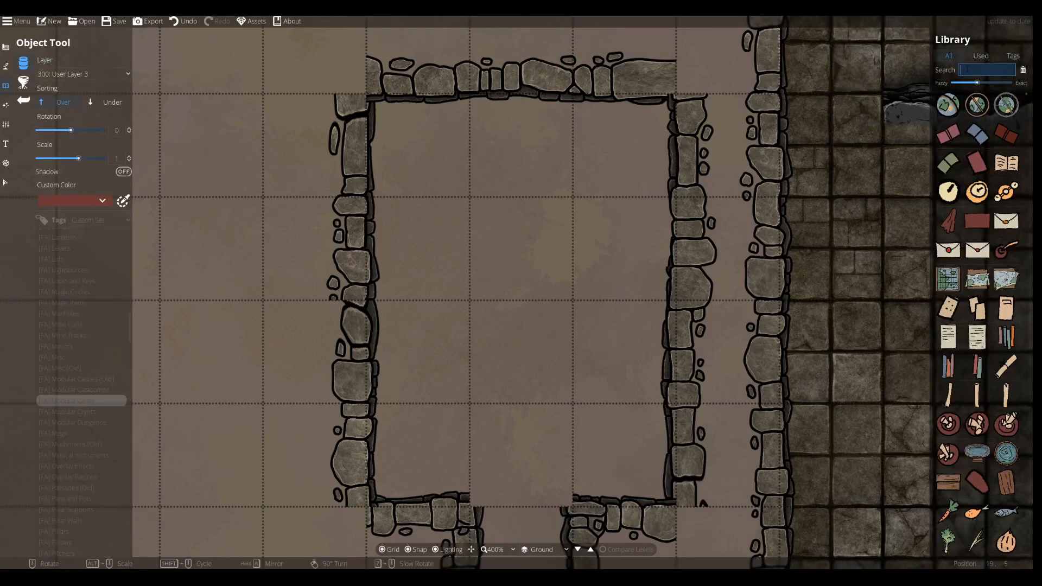
type("pillar")
left_click(977, 312)
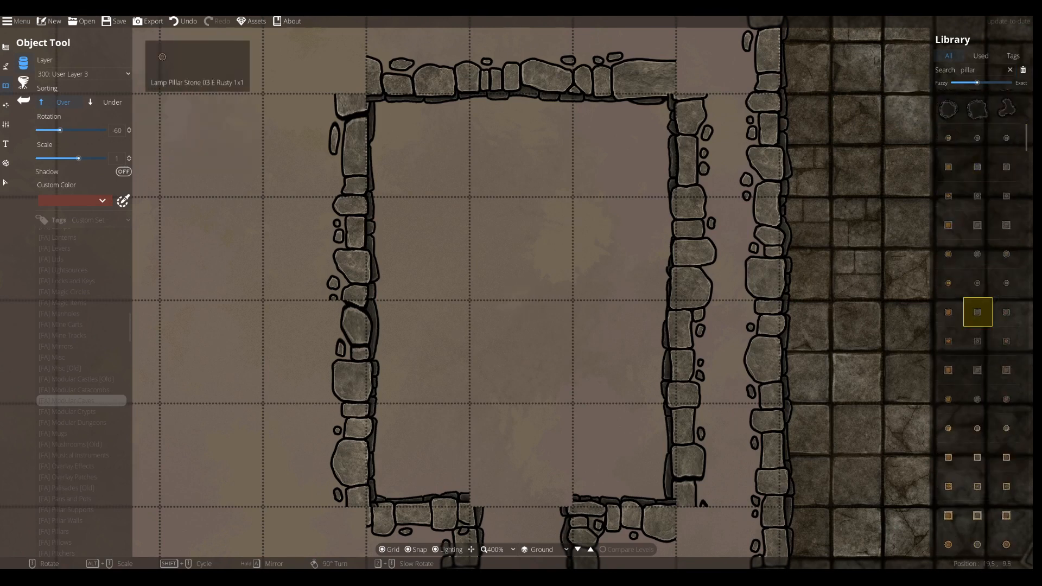
scroll(977, 434, "down", 4)
left_click(977, 313)
left_click(978, 285)
scroll(539, 237, "down", 3)
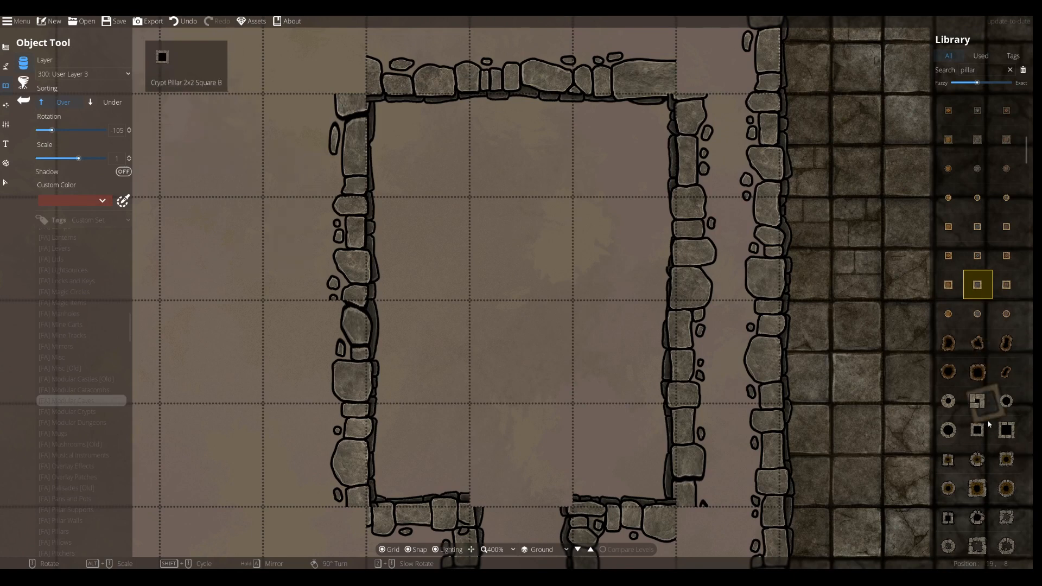
left_click(977, 402)
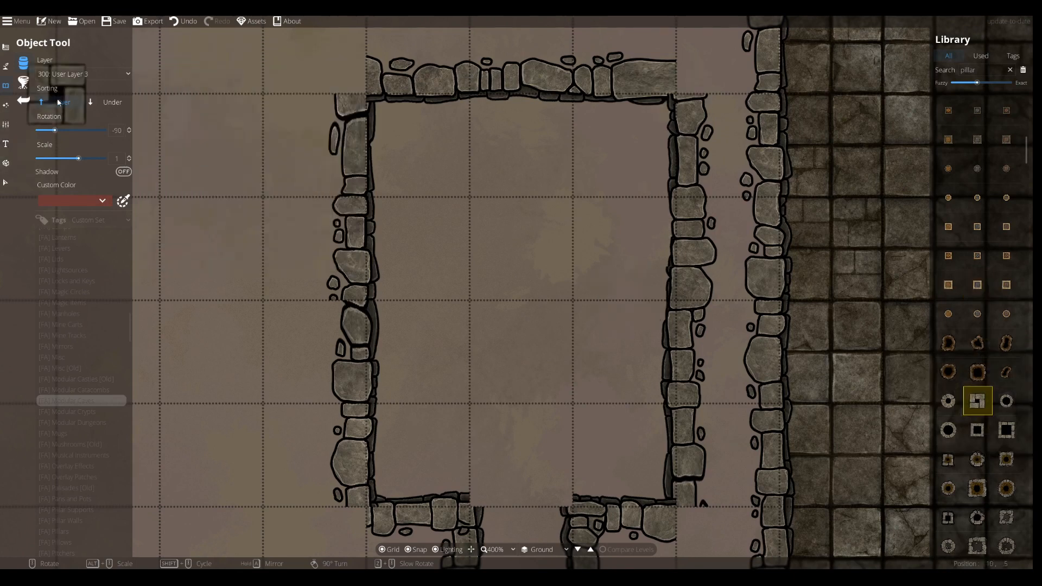
Set the object layer to 700: Above Walls and choose a square pillar ringed with grey stones from the pillar results.
left_click(82, 74)
left_click(68, 227)
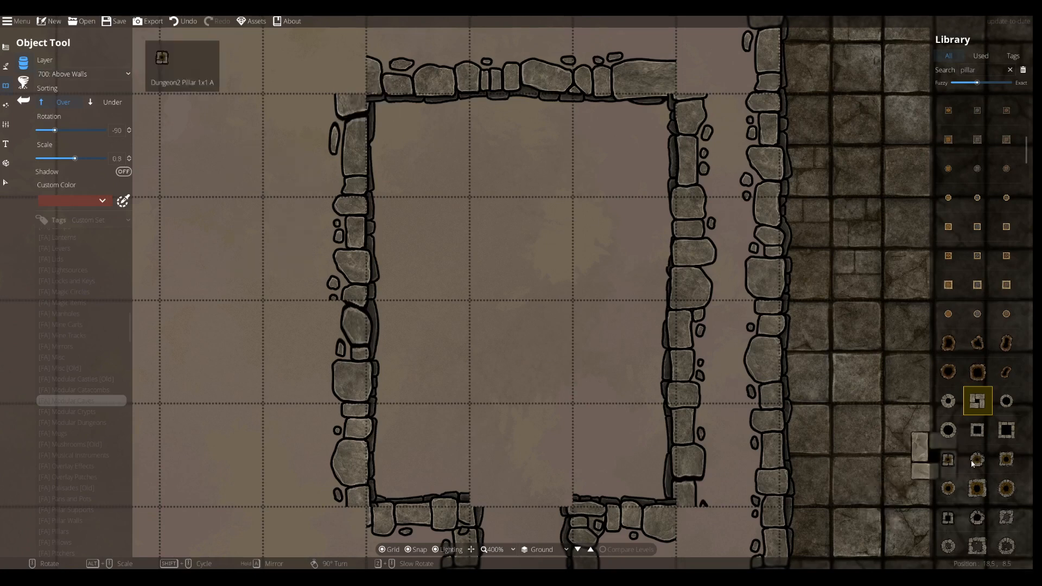
left_click(949, 468)
scroll(995, 459, "down", 4)
scroll(1010, 401, "down", 4)
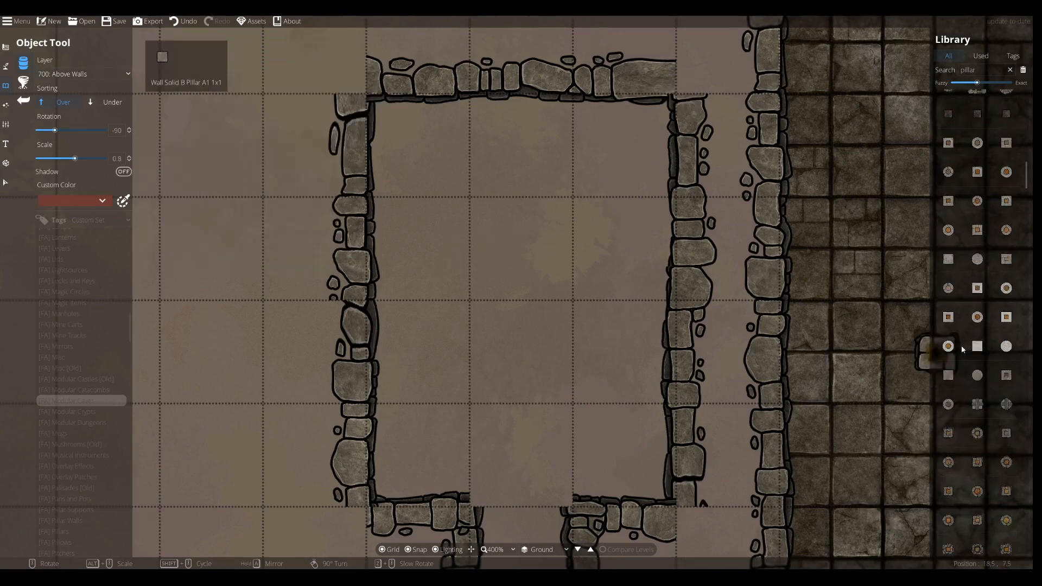
scroll(983, 243, "up", 1)
left_click(978, 142)
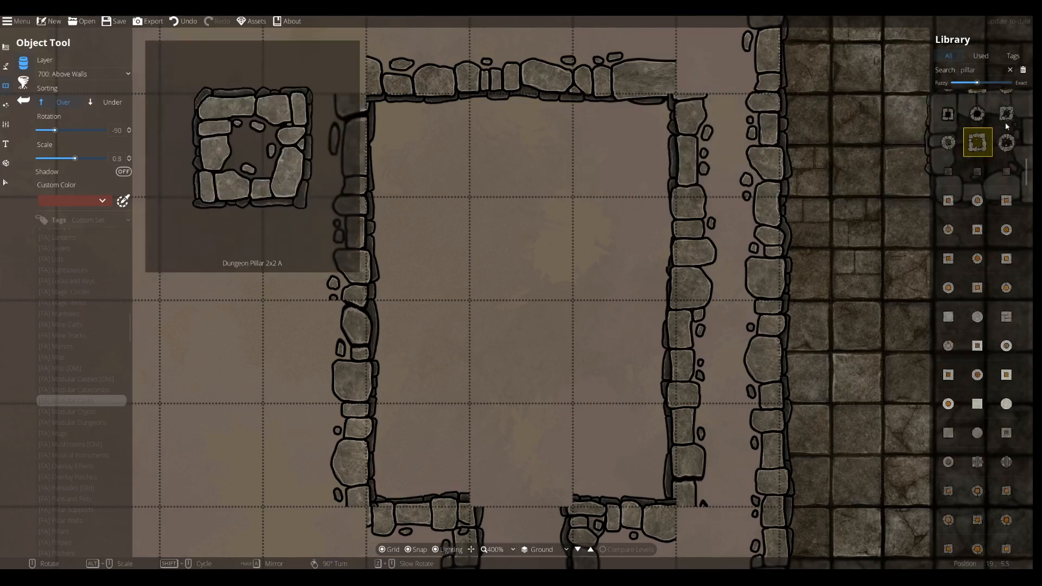
Place a plain square grey stone pillar at 0.6 scale on each of the small room's two northern corners.
scroll(978, 155, "up", 4)
scroll(978, 155, "down", 5)
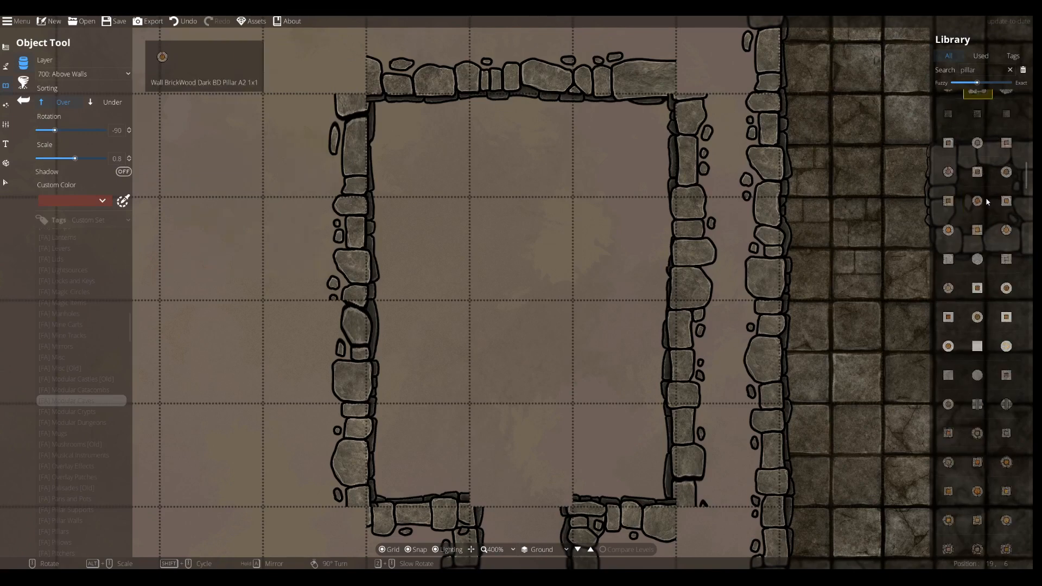
scroll(988, 252, "down", 5)
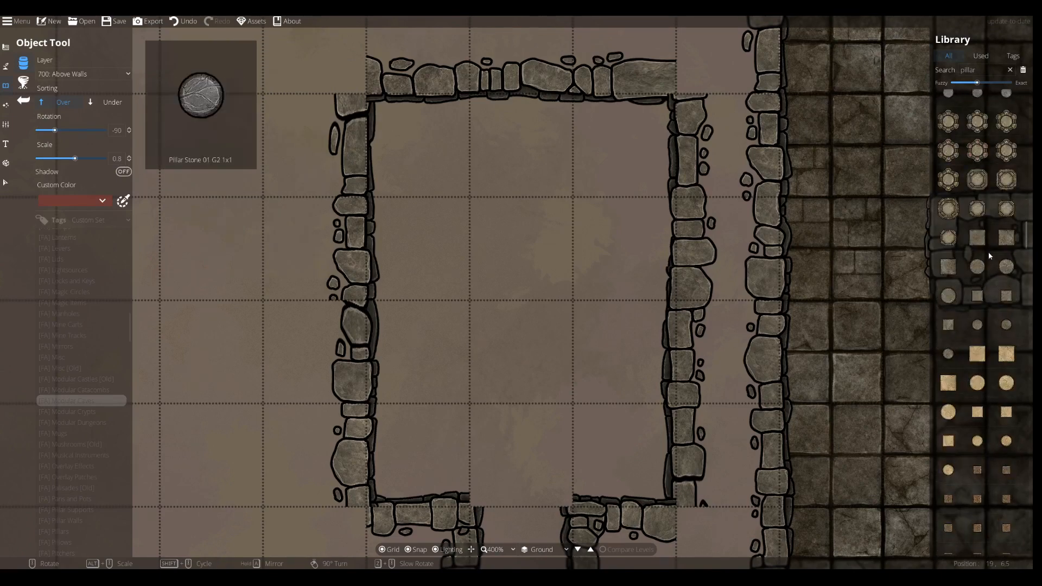
left_click(977, 180)
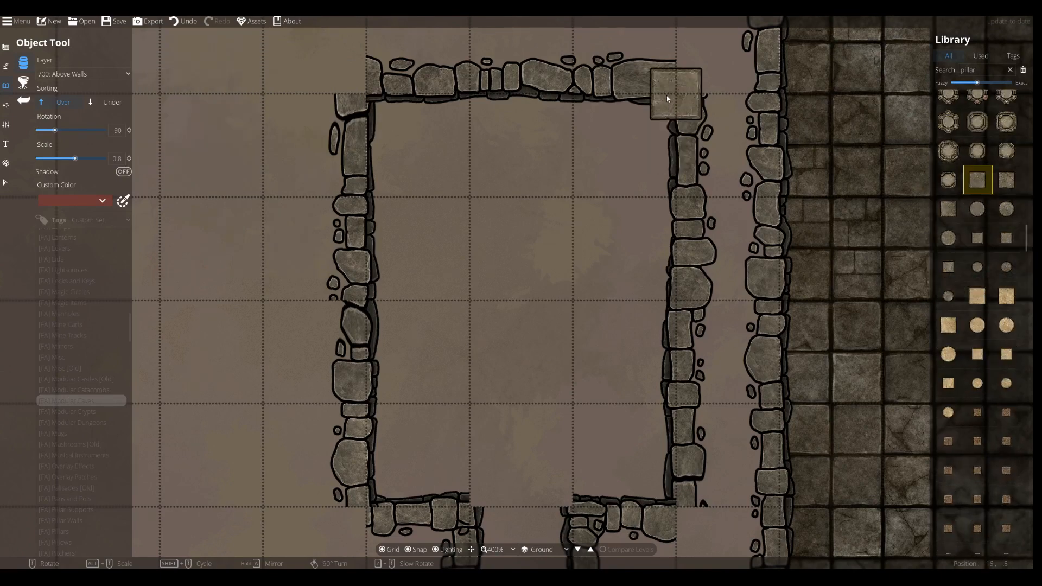
scroll(669, 96, "down", 1)
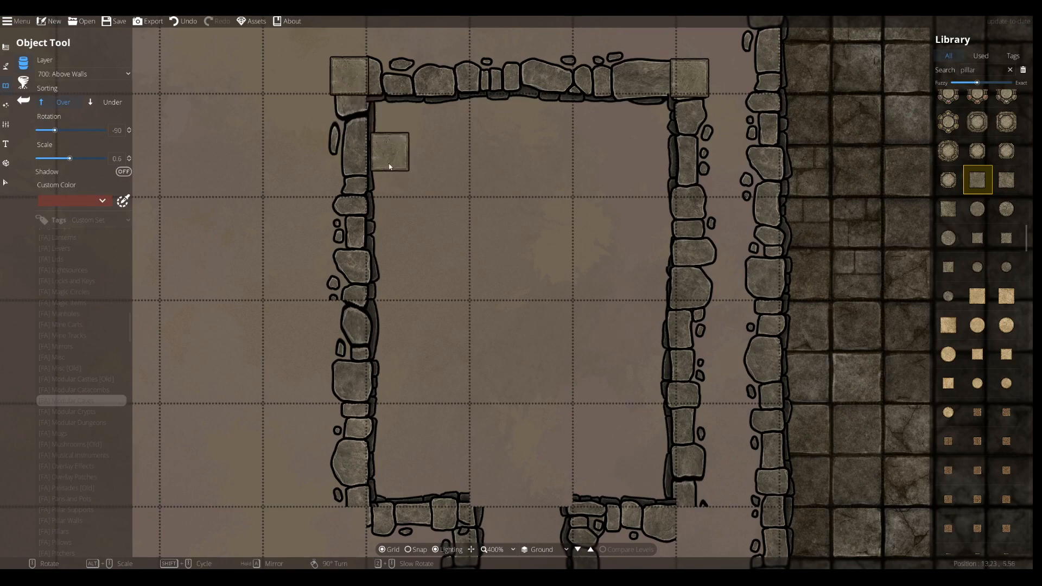
Browse the remaining pillar search results for a piece suited to covering the small room's wall corners.
left_click_drag(384, 494, 406, 326)
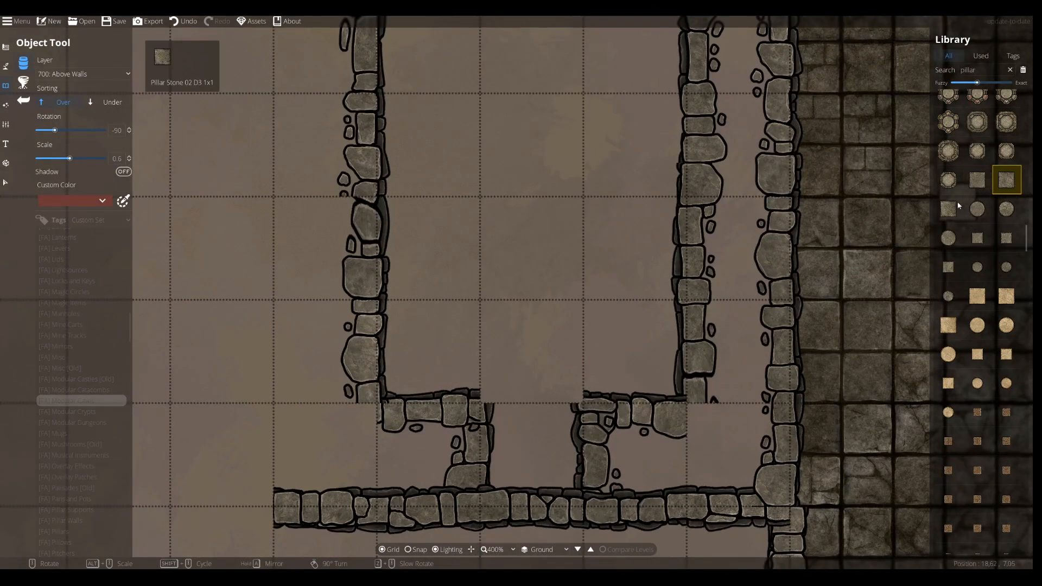
scroll(963, 283, "down", 4)
scroll(971, 336, "down", 10)
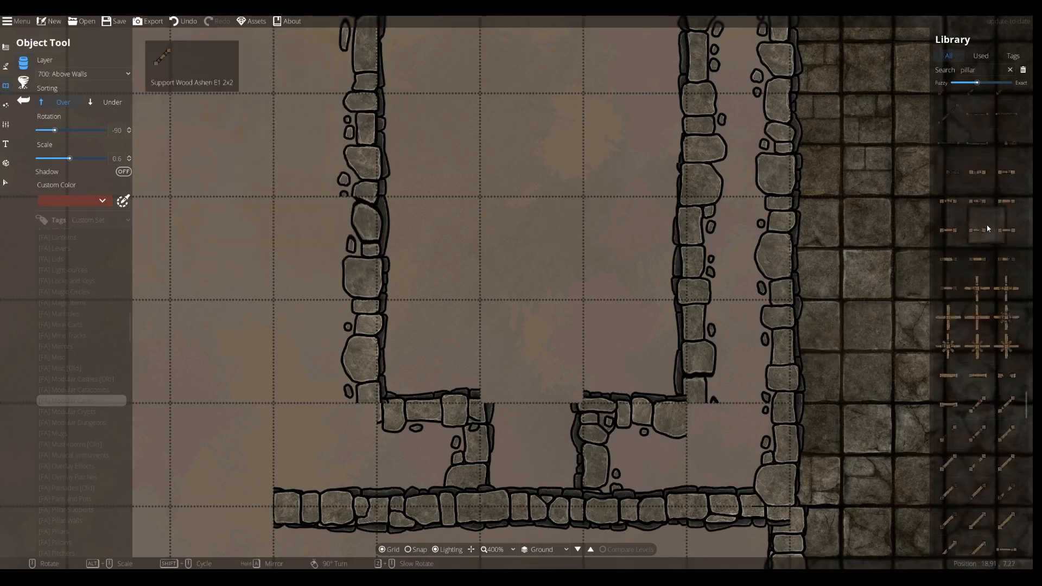
left_click(986, 229)
scroll(618, 282, "up", 5)
scroll(453, 435, "up", 1)
scroll(970, 319, "up", 3)
scroll(970, 319, "down", 5)
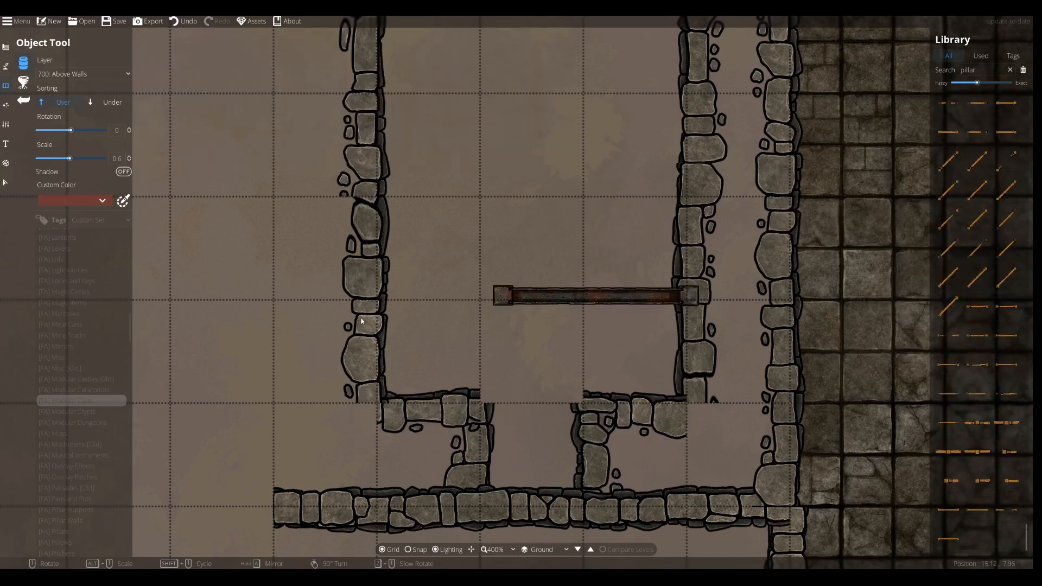
scroll(81, 380, "down", 5)
Look through the object tags and filter the library by [FA] Modular Dungeons.
left_click(81, 423)
scroll(84, 445, "down", 5)
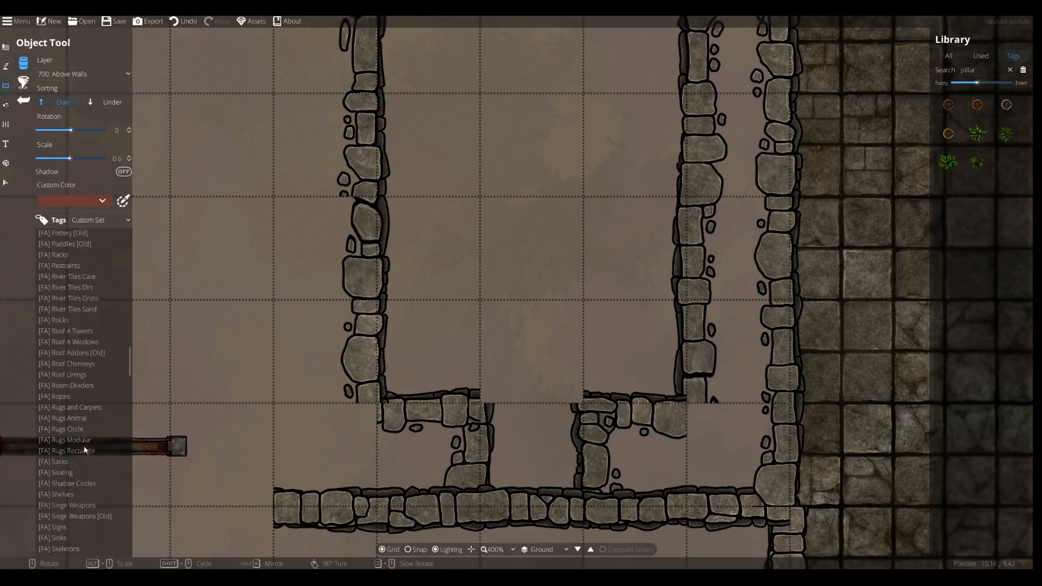
scroll(83, 435, "down", 6)
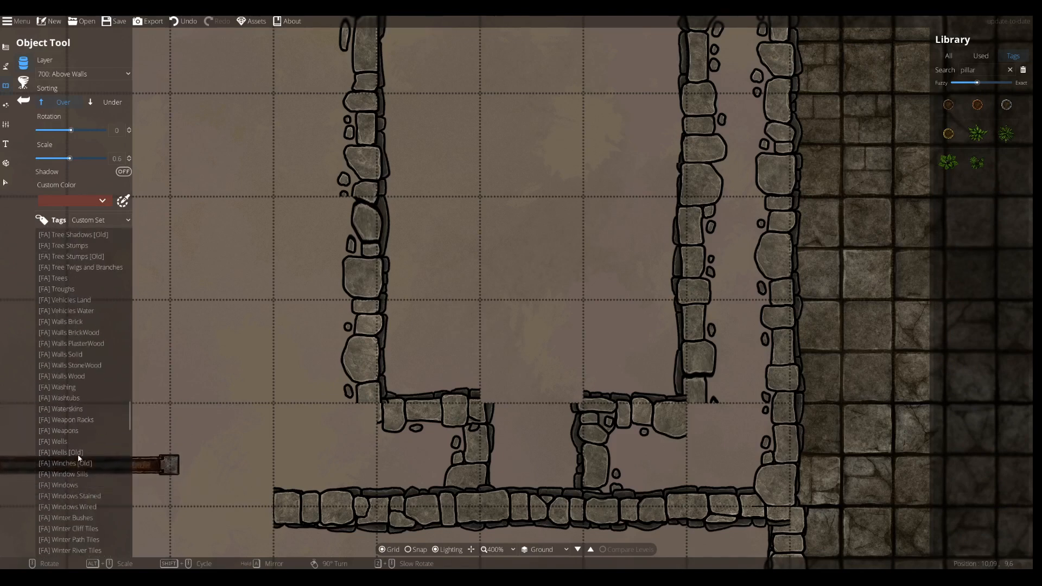
scroll(83, 327, "up", 5)
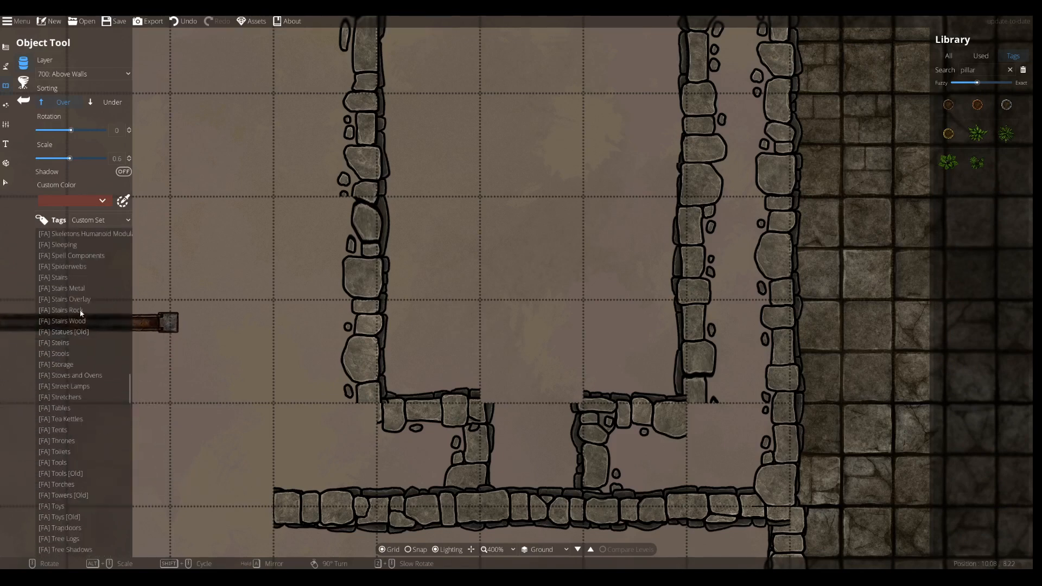
scroll(74, 401, "down", 5)
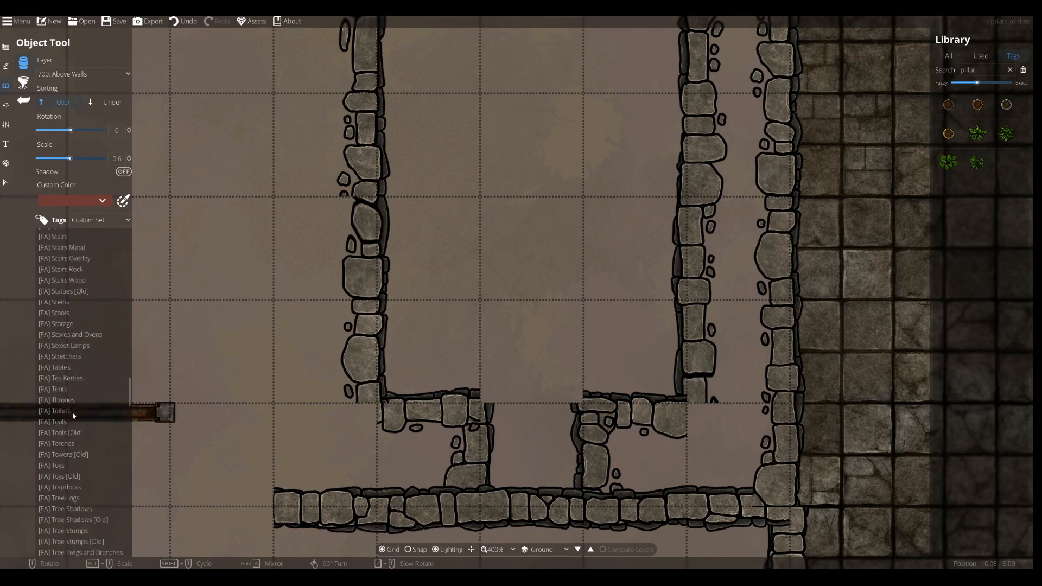
scroll(73, 415, "up", 10)
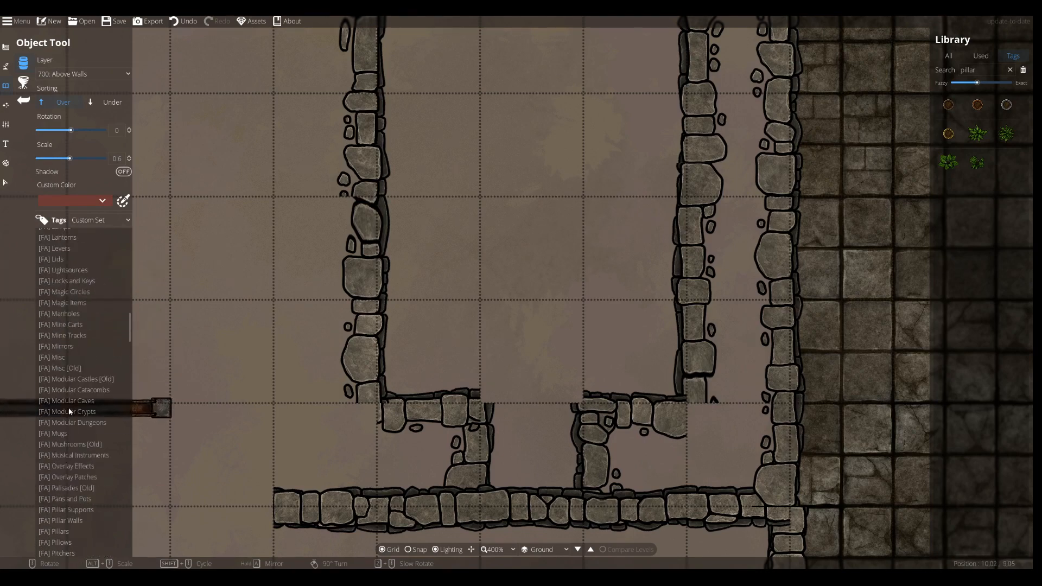
scroll(70, 416, "down", 5)
left_click(80, 298)
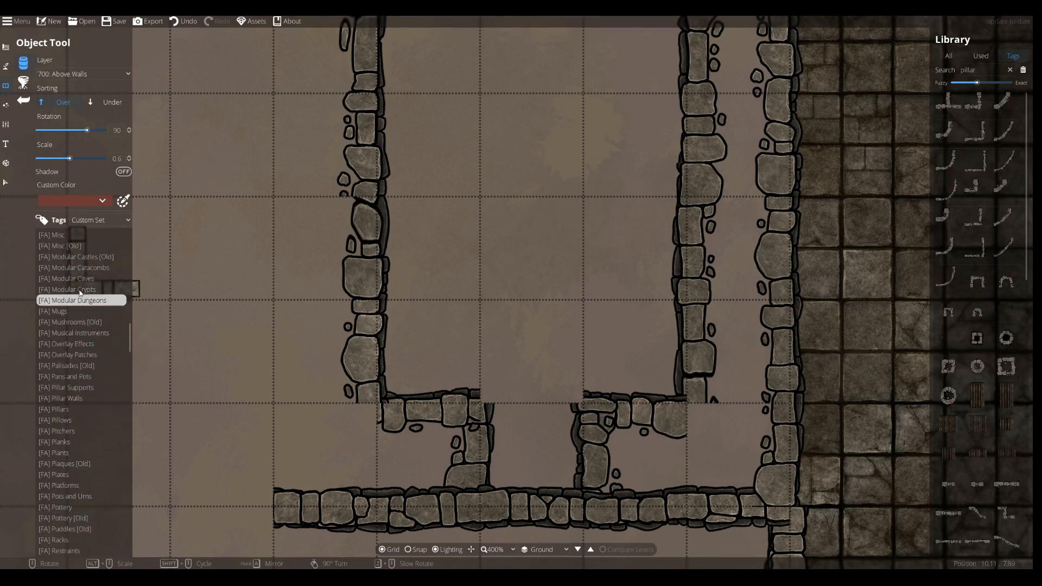
Try covering the small room's western wall corners with Dungeon Corner pieces at 0.9 scale.
left_click(977, 191)
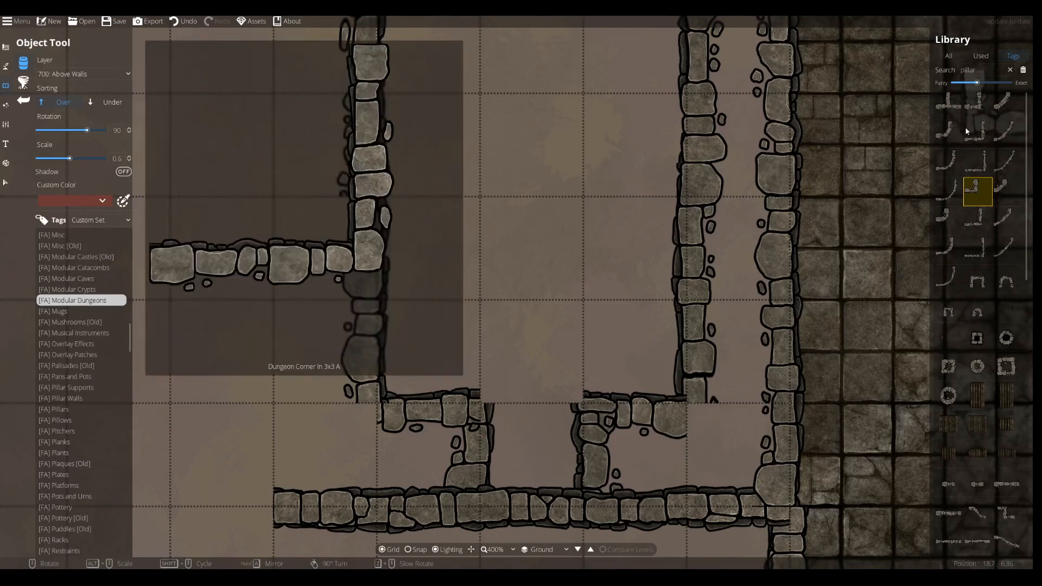
left_click(948, 103)
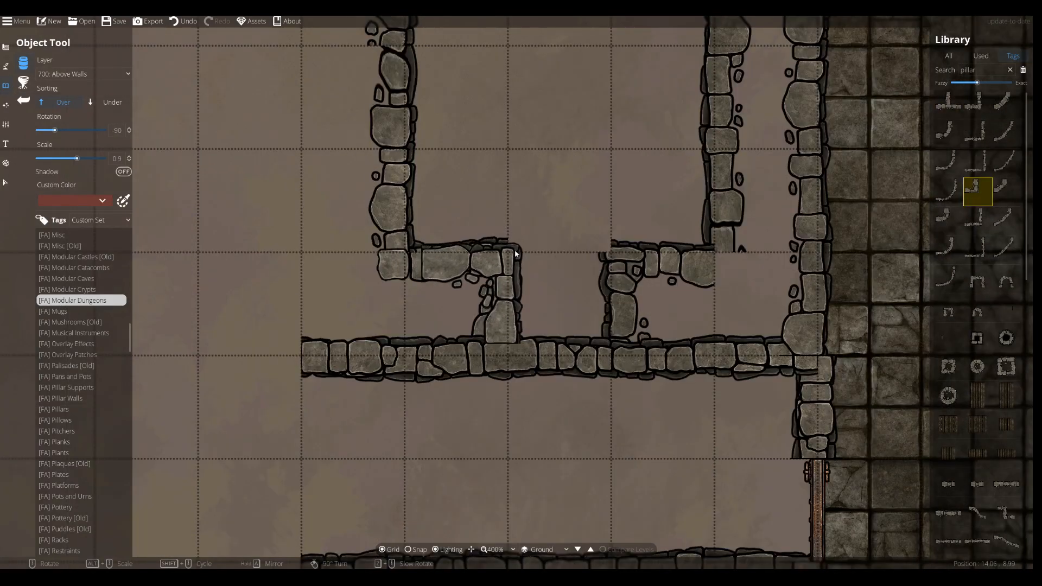
left_click_drag(507, 193, 520, 371)
left_click_drag(551, 151, 536, 234)
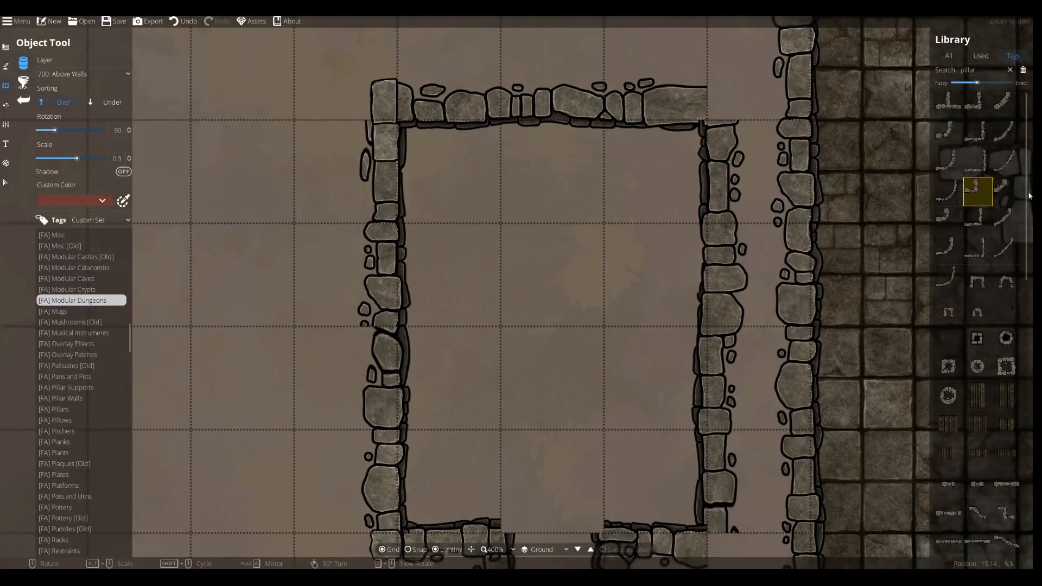
mouse_move(958, 182)
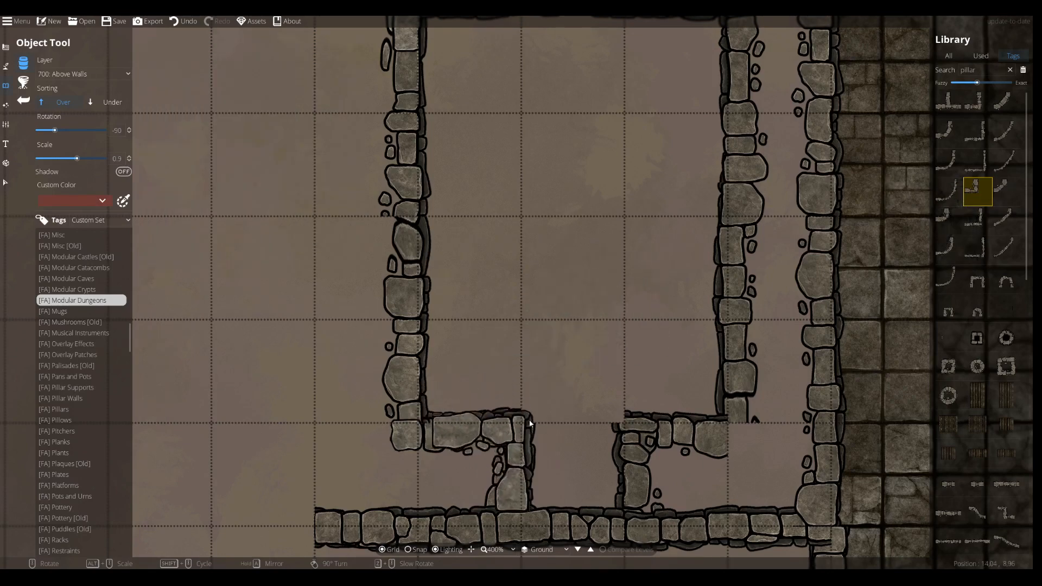
Undo the trial corner pieces and the small room's separate wall segments.
key("ctrl+z")
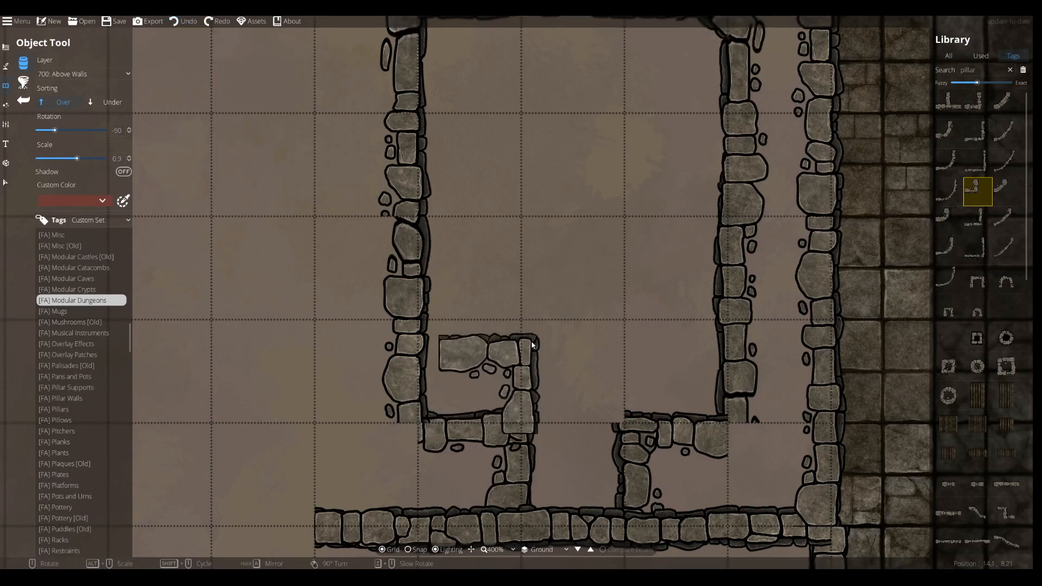
key("ctrl+z")
key("ctrl+z")
key("ctrl+z")
key("ctrl+z")
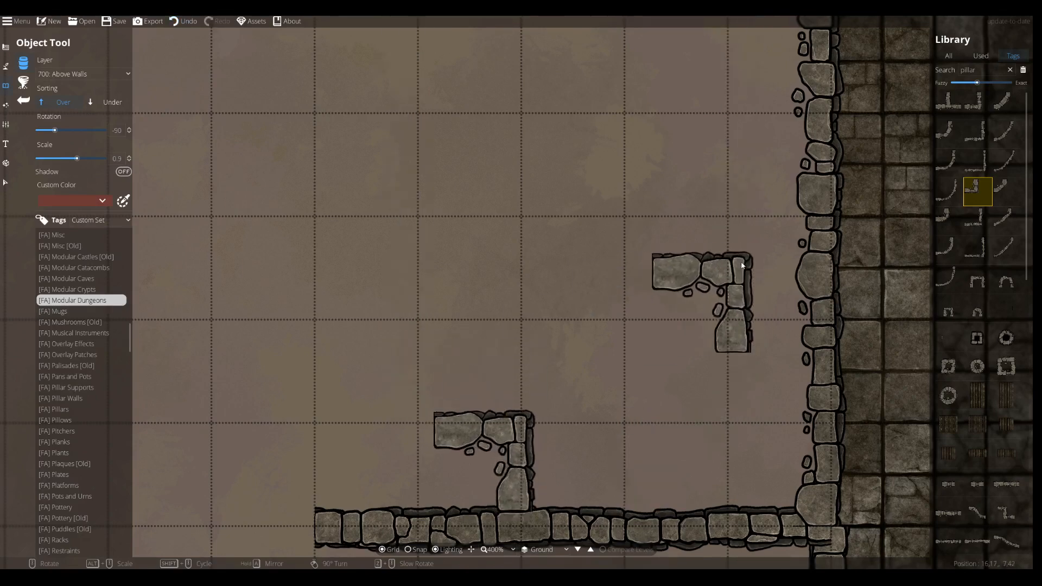
right_click(532, 320)
key("ctrl+z")
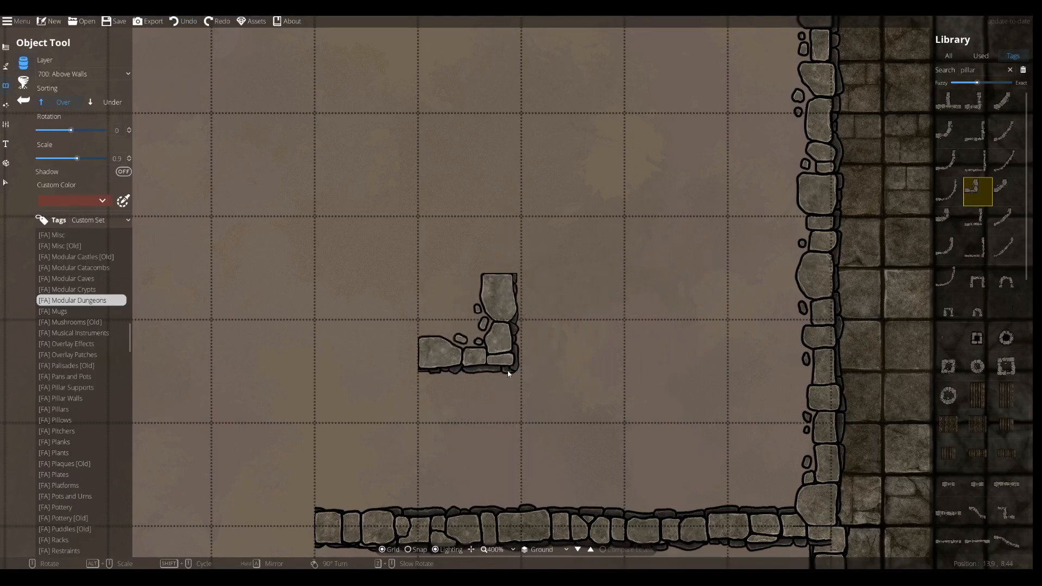
Place two Dungeon Corner Out 2x2 A pieces at 0.9 scale, rotated -90 and -180, flanking a one-square neck on the corridor's northern wall.
scroll(510, 421, "up", 6)
left_click(504, 421)
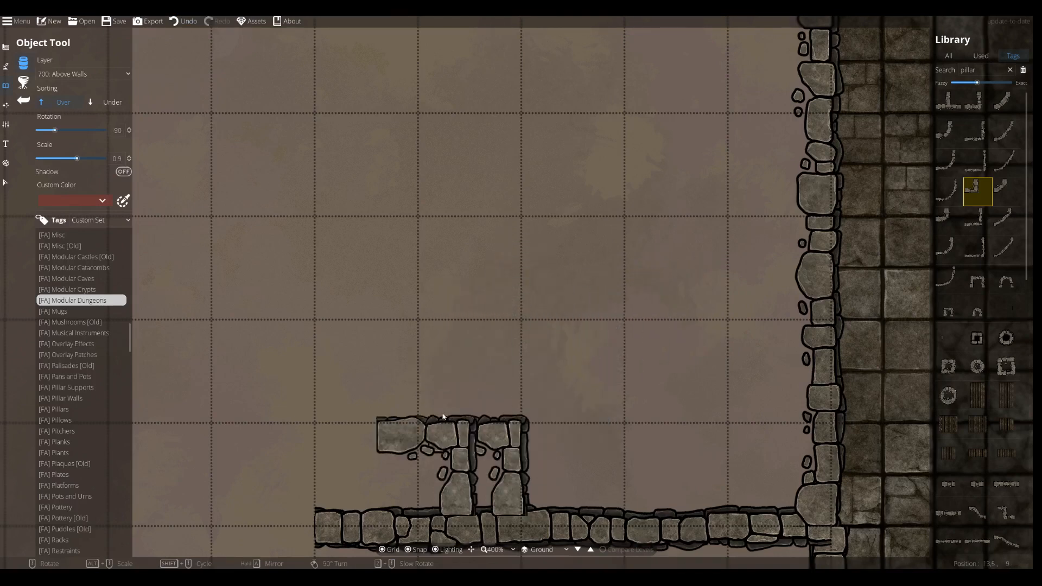
scroll(399, 402, "down", 6)
scroll(721, 391, "up", 12)
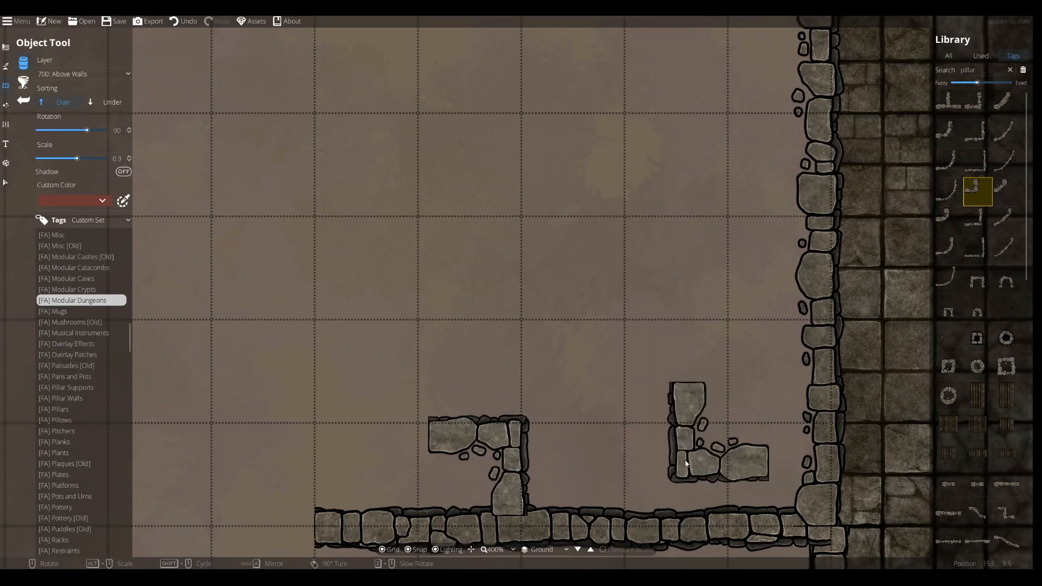
left_click(666, 429)
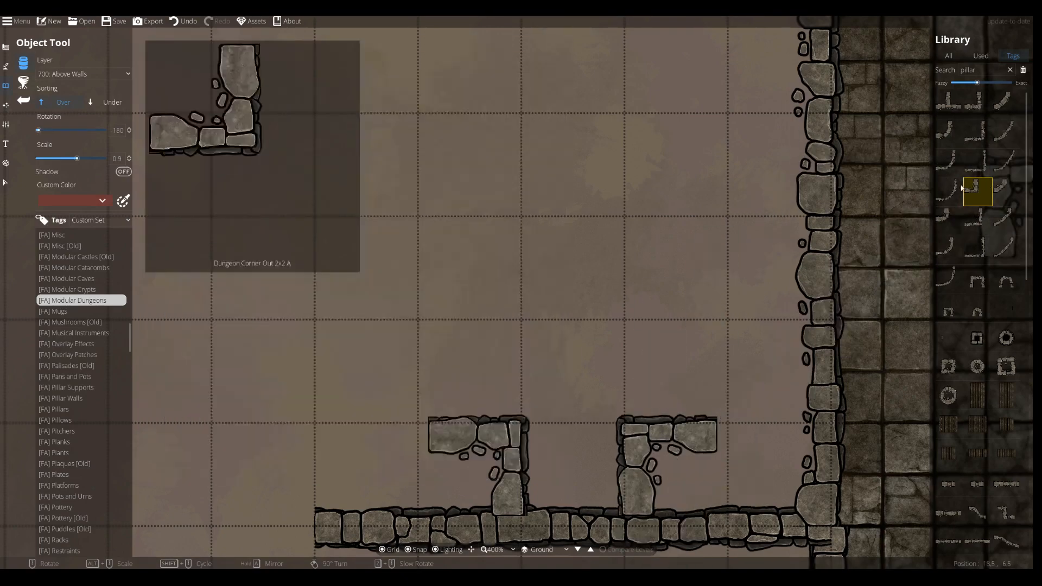
Compare the other inner, outer, curved and diagonal Modular Dungeons wall pieces for continuing the small room's walls.
left_click(948, 162)
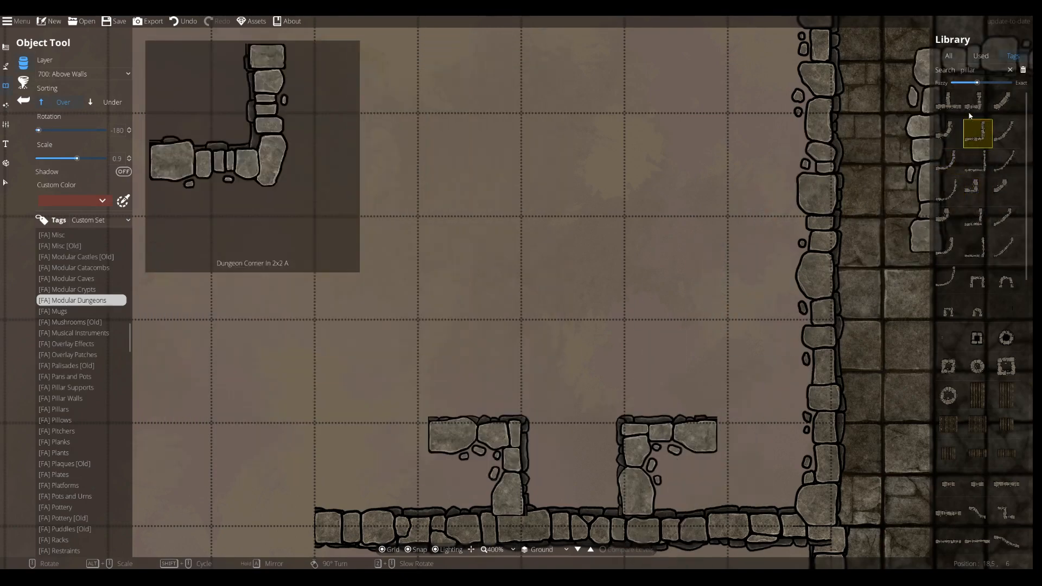
left_click(966, 259)
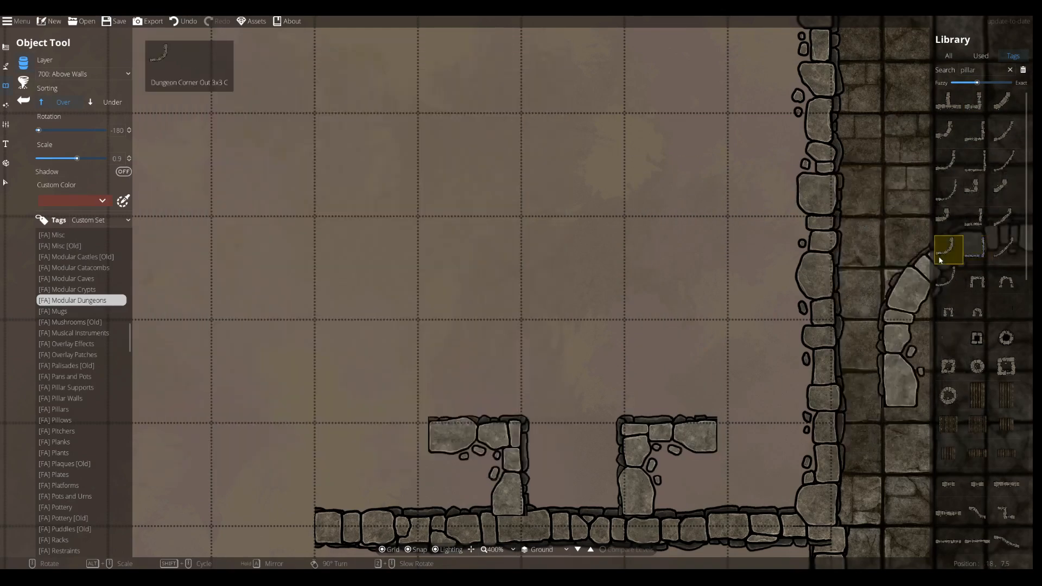
left_click(1010, 187)
left_click(978, 189)
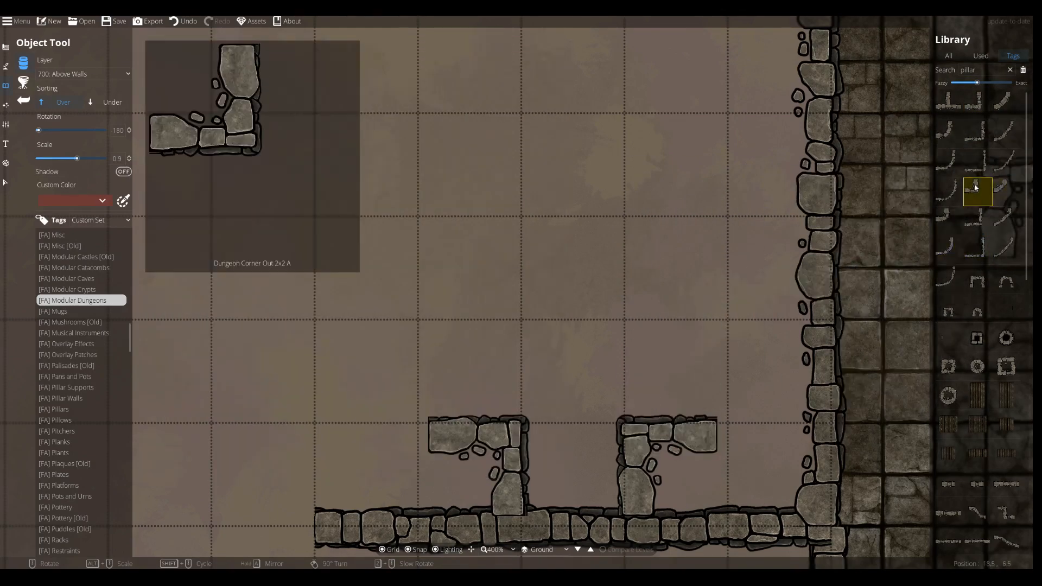
left_click(1005, 105)
right_click(693, 327)
scroll(722, 380, "up", 6)
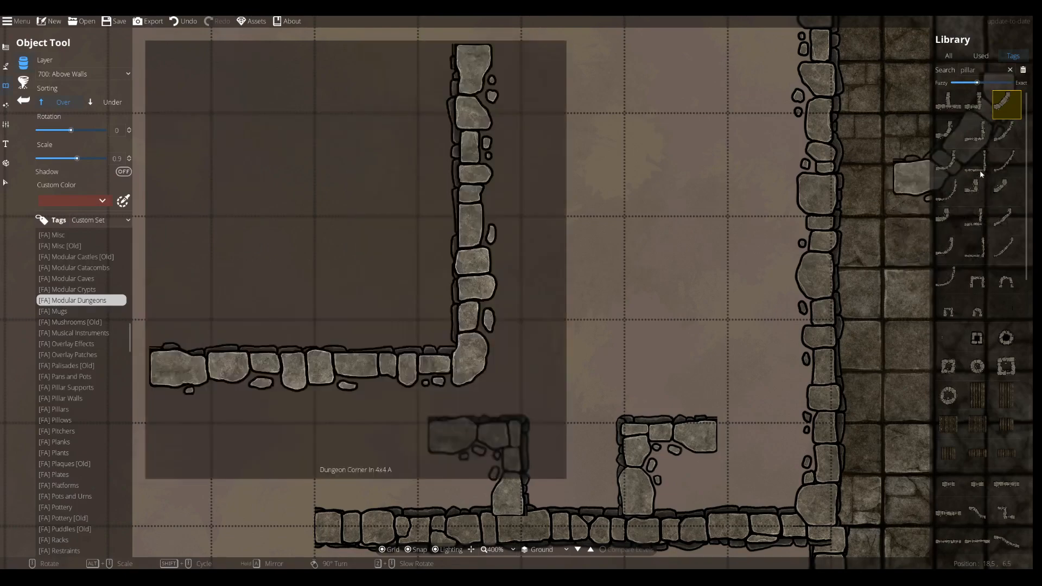
left_click(977, 190)
scroll(687, 366, "down", 12)
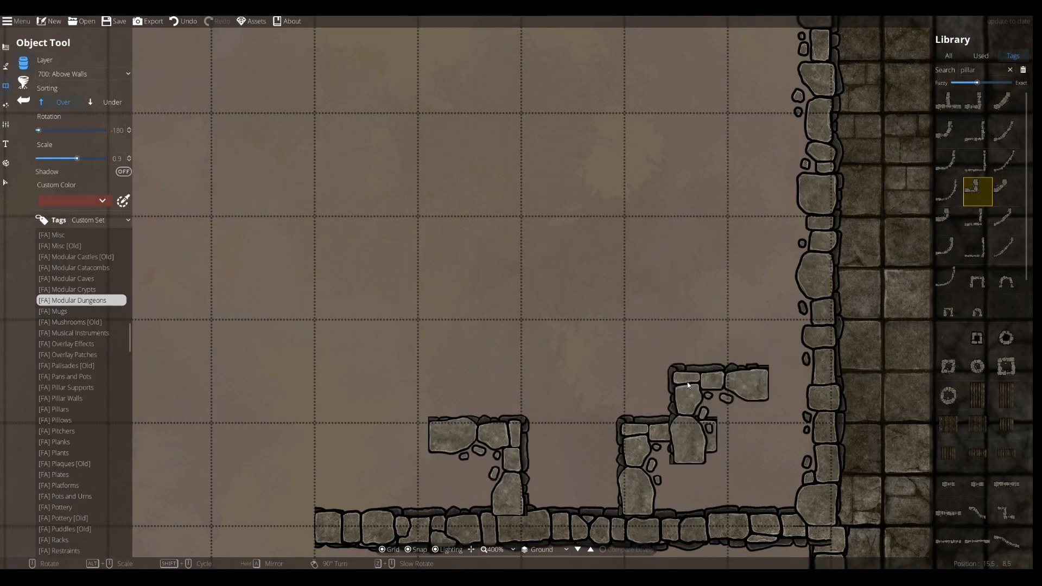
left_click(978, 277)
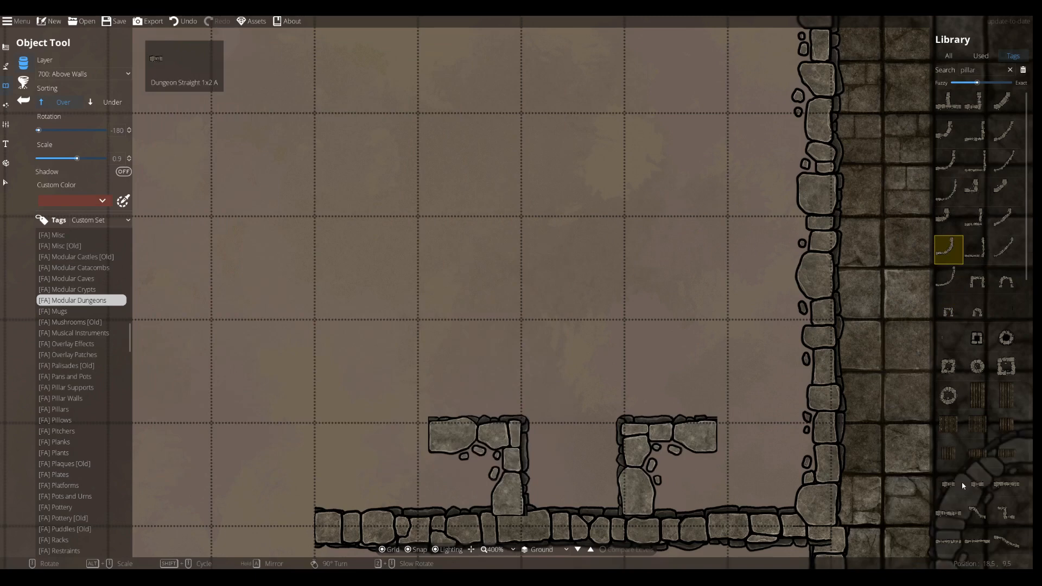
left_click(983, 512)
scroll(814, 326, "down", 1)
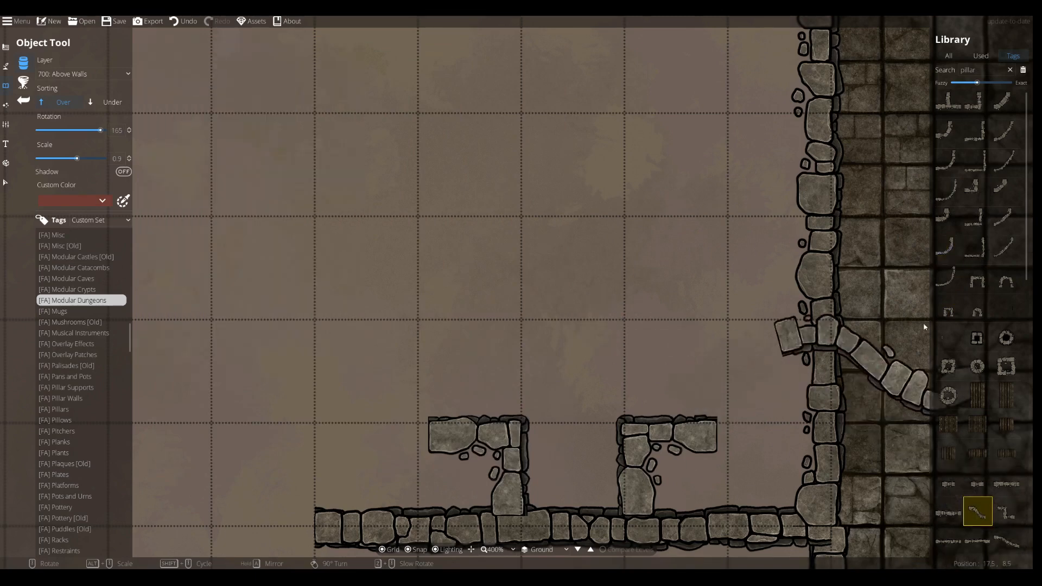
Place a Dungeon Straight 3x2 B piece at 0.9 scale, rotated -90, as the small room's eastern wall.
left_click(958, 93)
left_click(977, 100)
scroll(695, 391, "up", 13)
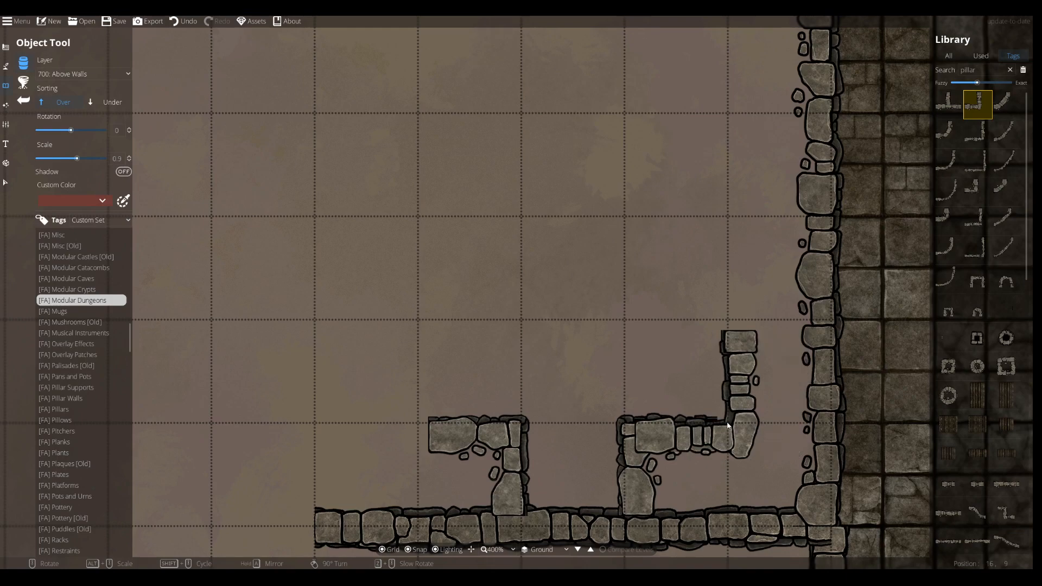
scroll(982, 190, "down", 5)
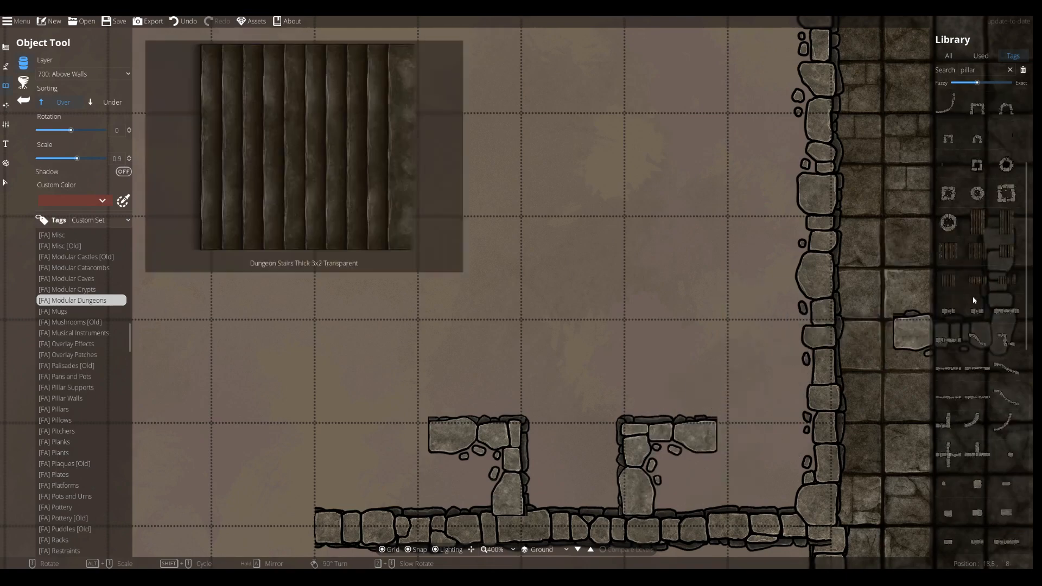
left_click(949, 367)
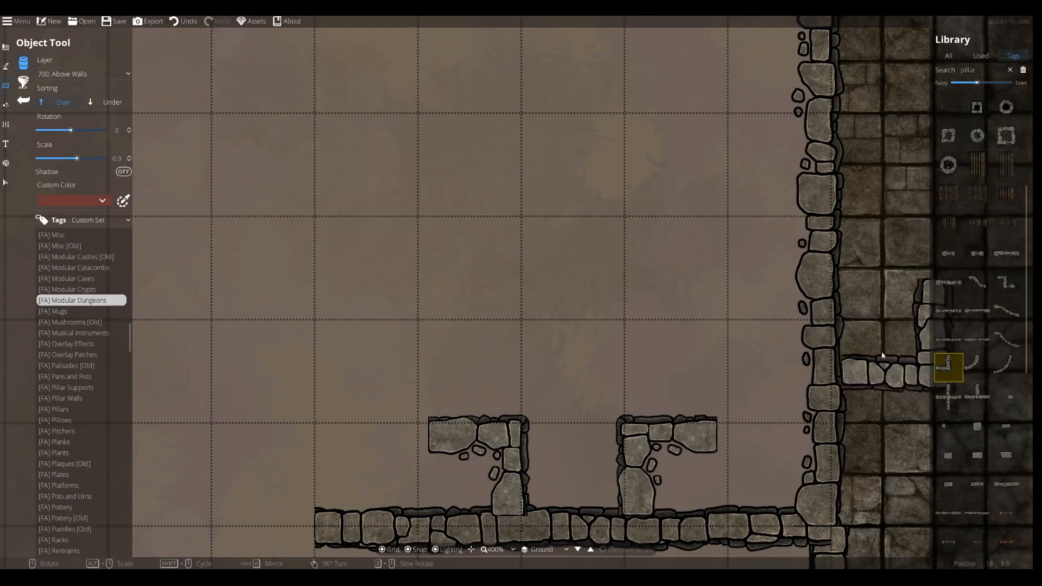
left_click(977, 309)
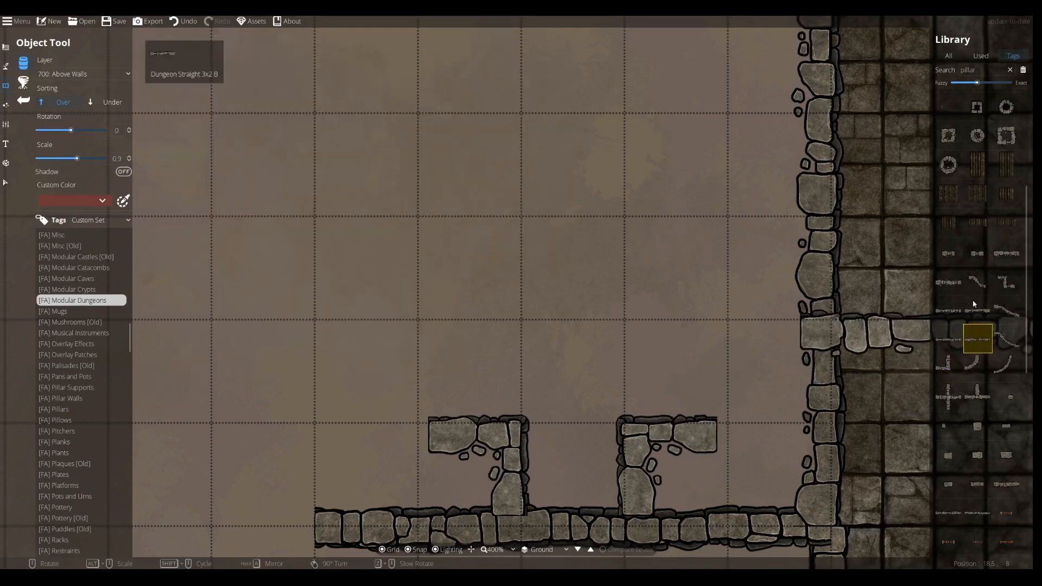
scroll(743, 359, "down", 6)
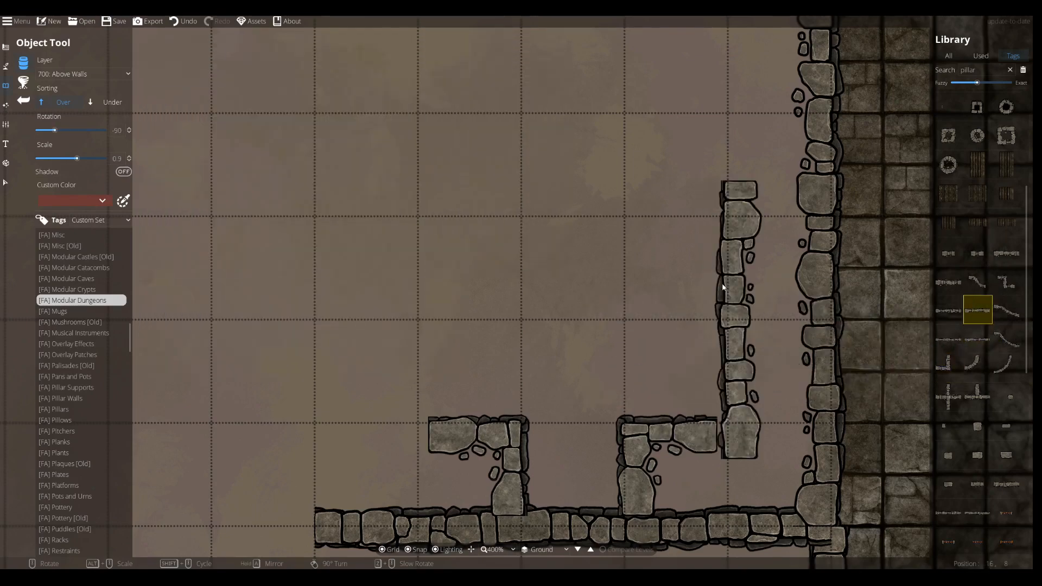
left_click(725, 289)
Add the room's northern and western walls with the same straight piece, rotated -180 and 90.
left_click_drag(673, 164, 635, 148)
left_click_drag(685, 174, 705, 266)
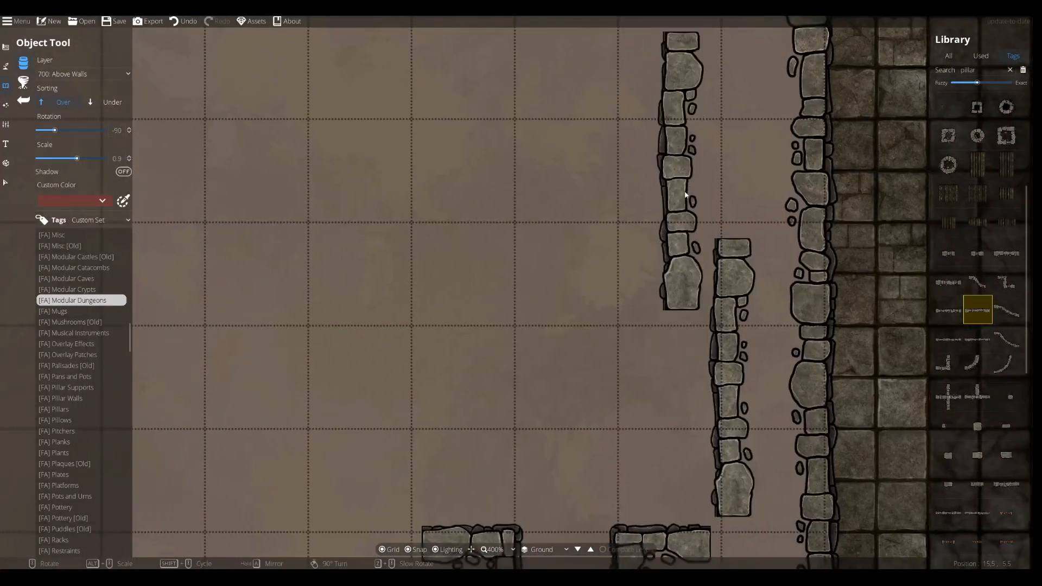
scroll(684, 194, "down", 2)
right_click(602, 182)
right_click(602, 160)
right_click(628, 144)
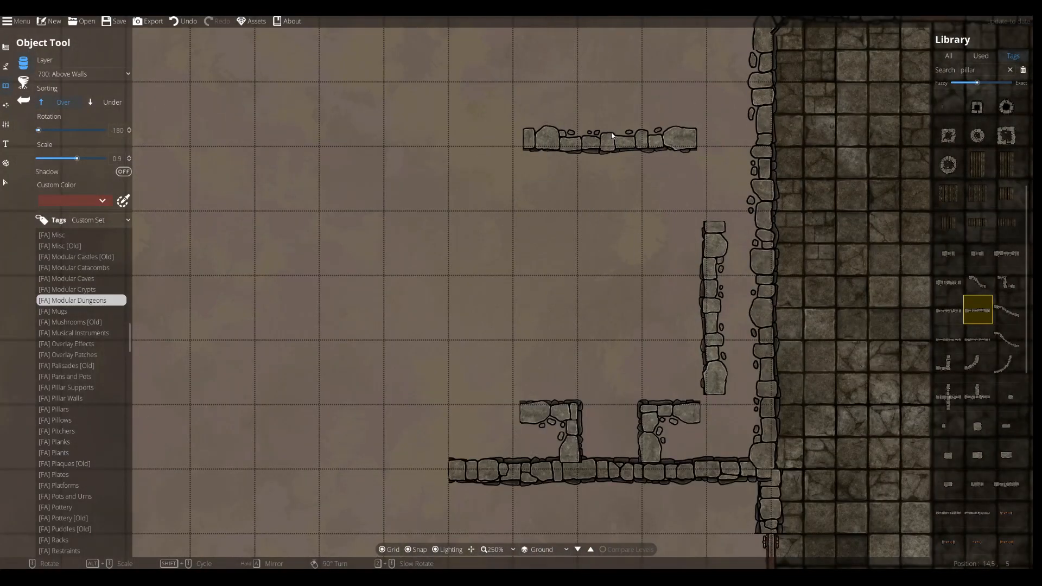
right_click(510, 282)
right_click(493, 290)
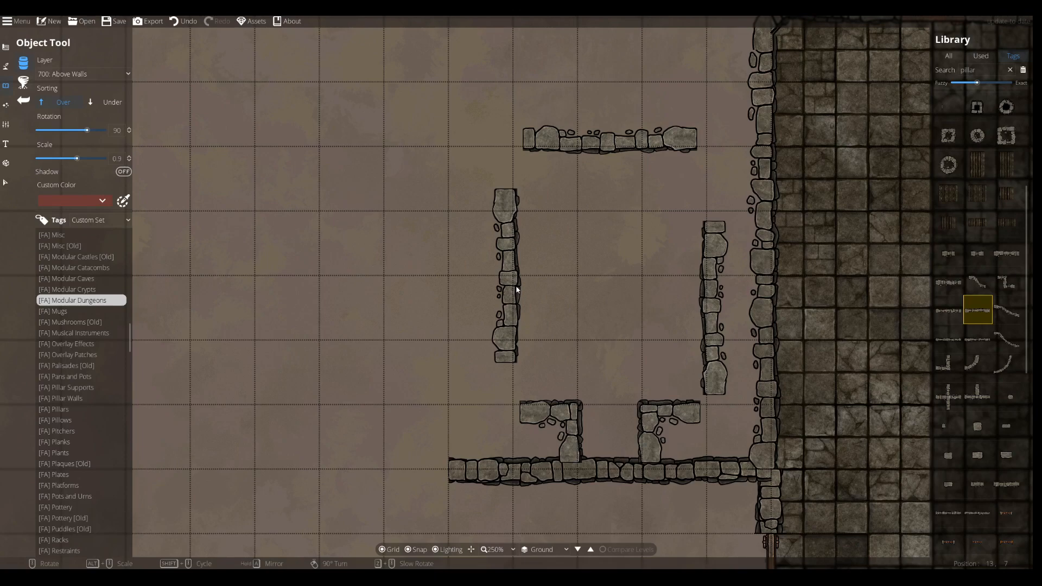
left_click(507, 277)
Try closing the room's southeastern corner with single-stone wall pieces at 0.9 scale.
left_click(956, 345)
left_click(977, 399)
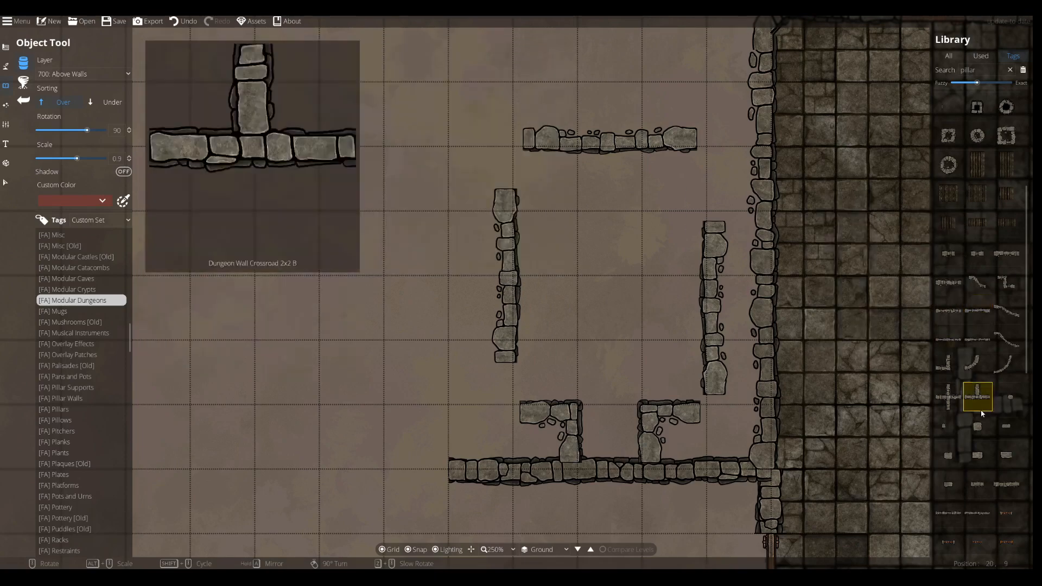
scroll(983, 411, "down", 2)
left_click(977, 339)
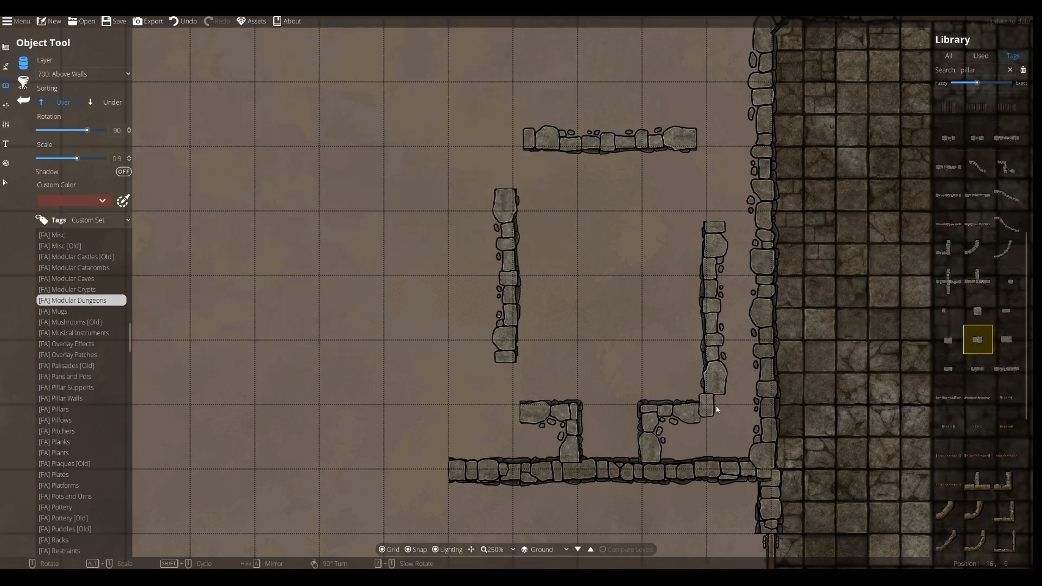
scroll(717, 402, "up", 5)
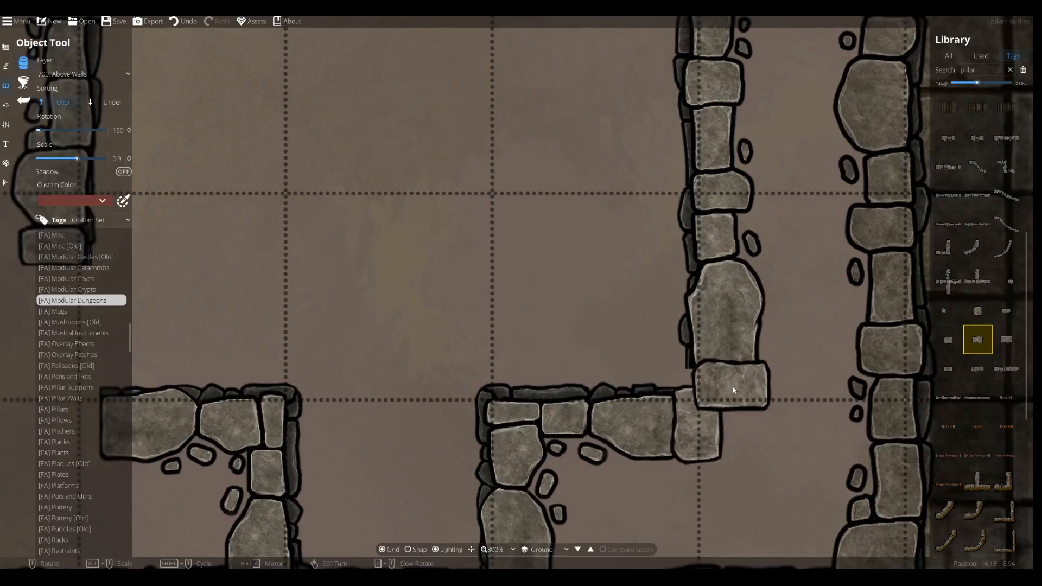
scroll(730, 391, "down", 1)
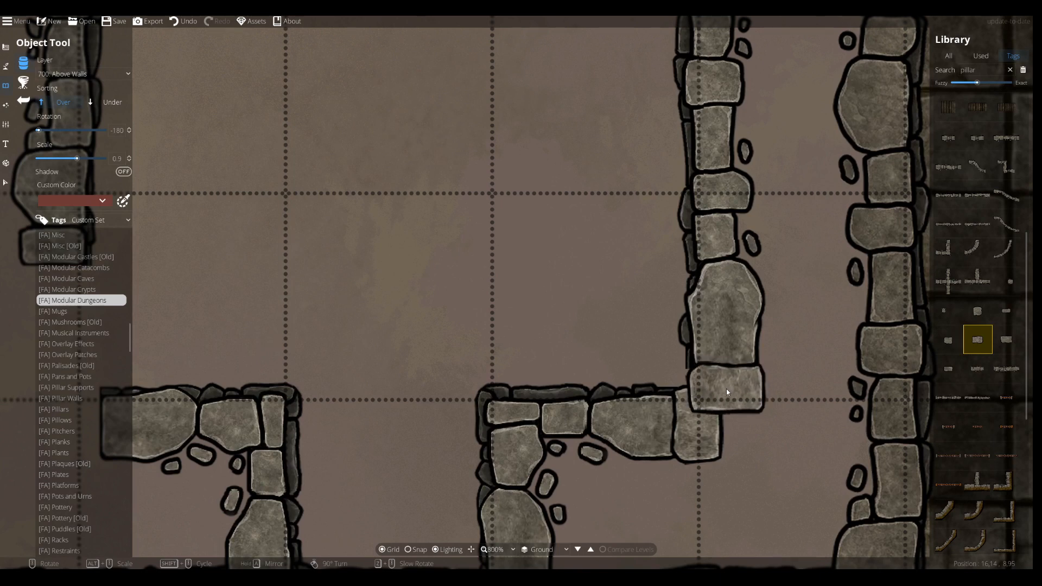
left_click(724, 389)
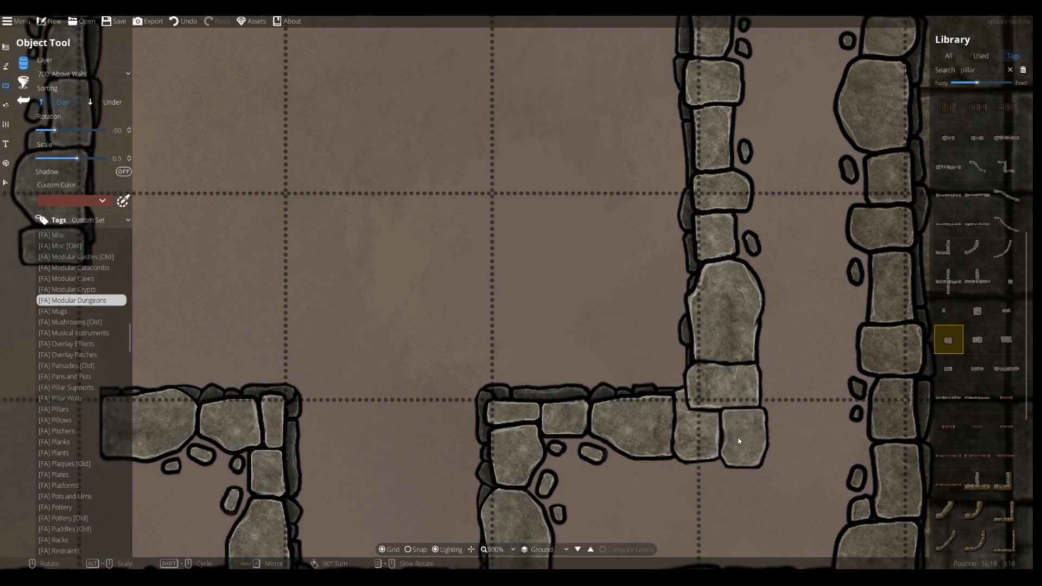
key("ctrl+z")
scroll(748, 434, "down", 2)
left_click_drag(736, 446, 701, 410)
left_click(701, 410)
left_click_drag(683, 490, 519, 340)
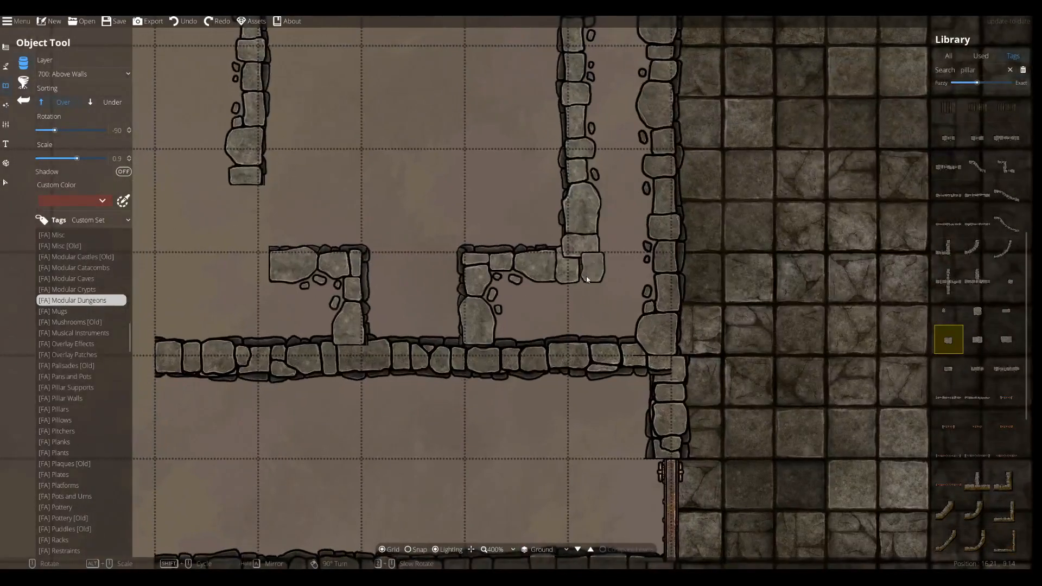
Extend the eastern and western walls northward with the short straight dungeon piece at 0.9 scale, rotated -90 and 90.
left_click_drag(608, 212, 672, 414)
left_click_drag(658, 60, 679, 184)
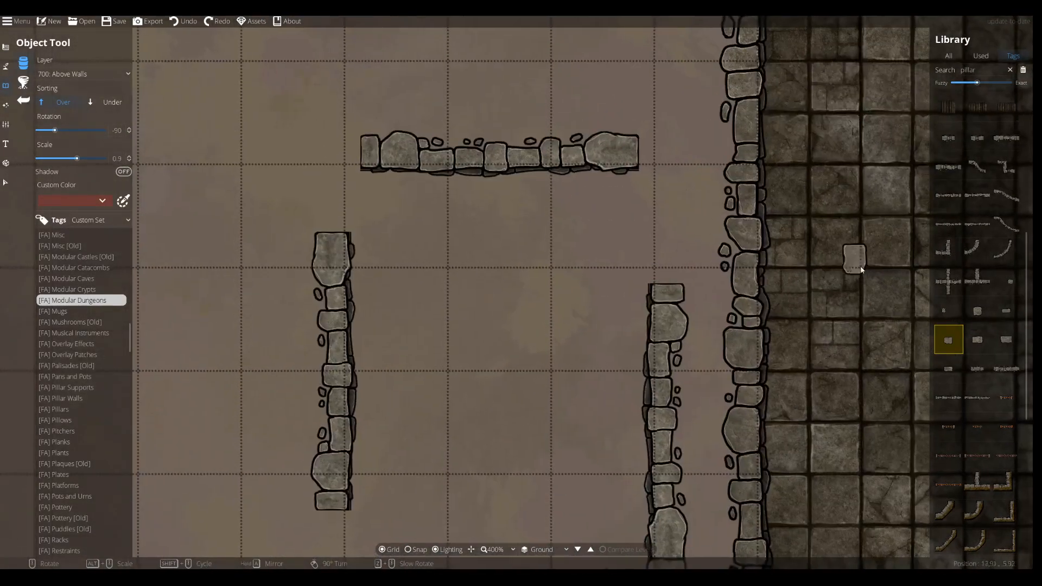
left_click(959, 291)
left_click(1006, 281)
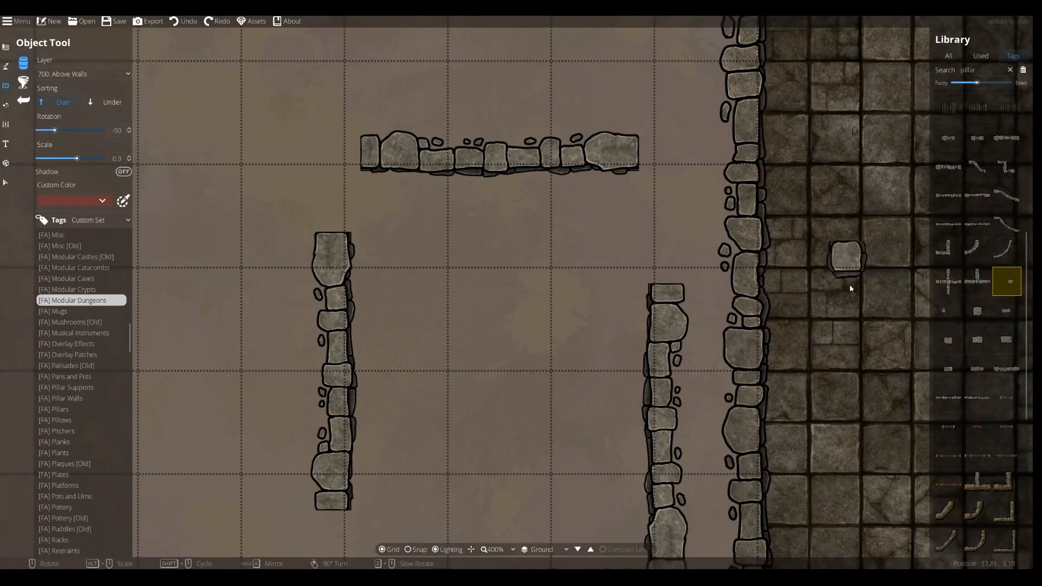
left_click(951, 137)
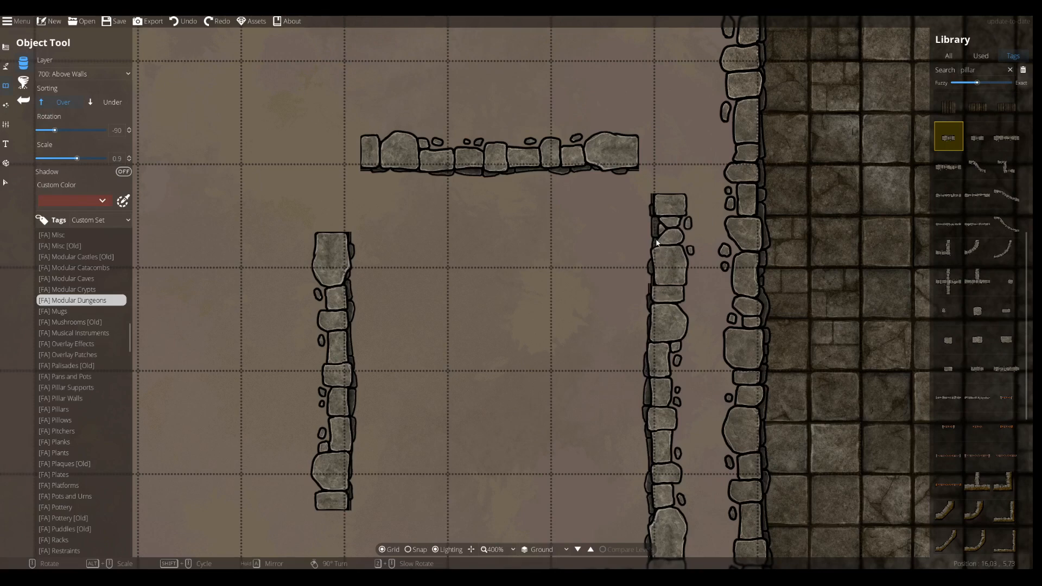
left_click(656, 242)
right_click(217, 185)
right_click(261, 198)
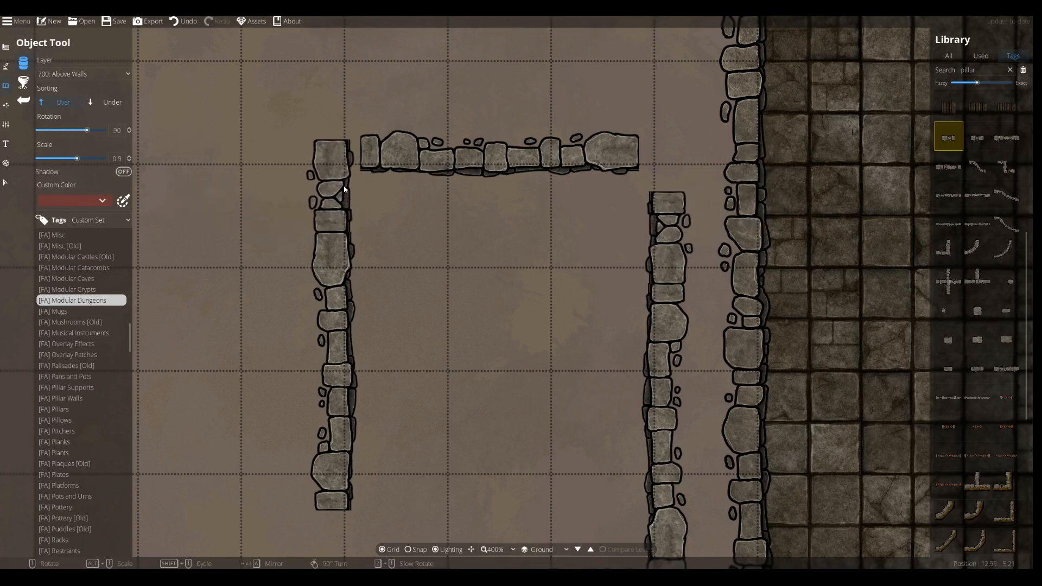
Join the northern wall to the western wall with a short straight dungeon piece rotated -180.
left_click(1007, 310)
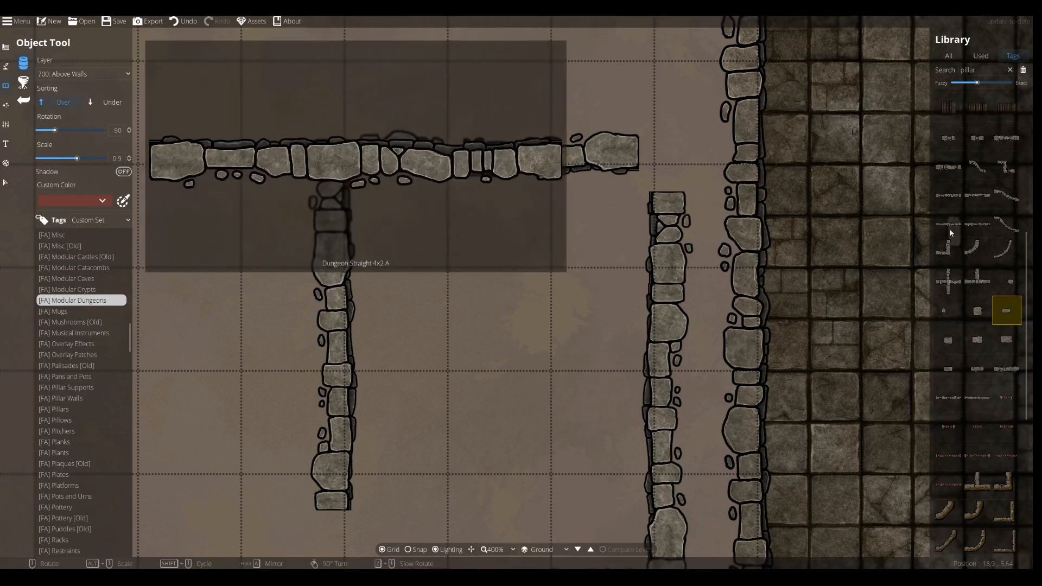
left_click(948, 222)
left_click(948, 138)
right_click(368, 152)
right_click(370, 150)
right_click(387, 150)
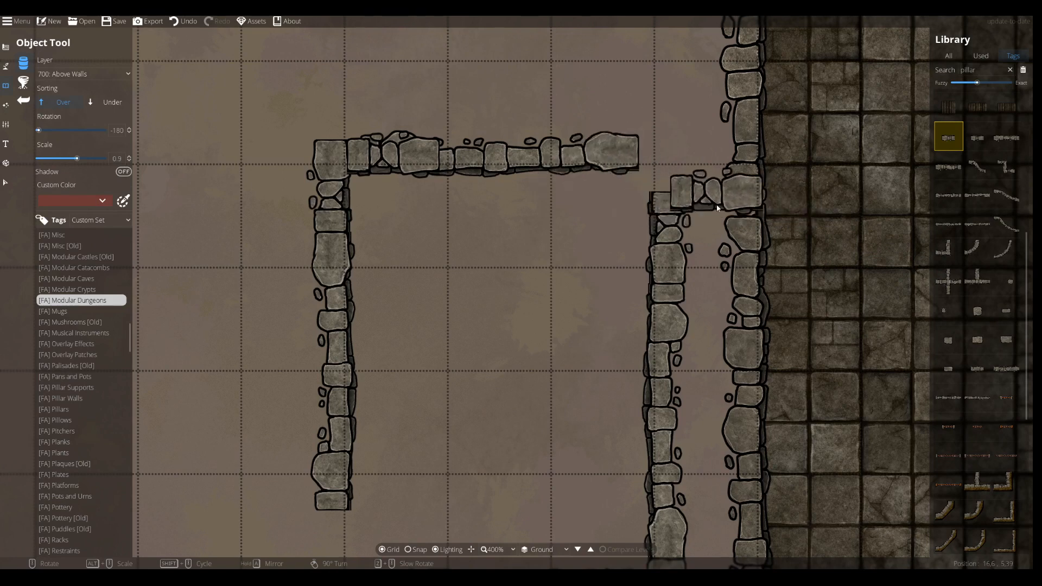
Cover the seams in the northern wall near its western end with single-stone pieces at 0.9 scale.
left_click(982, 324)
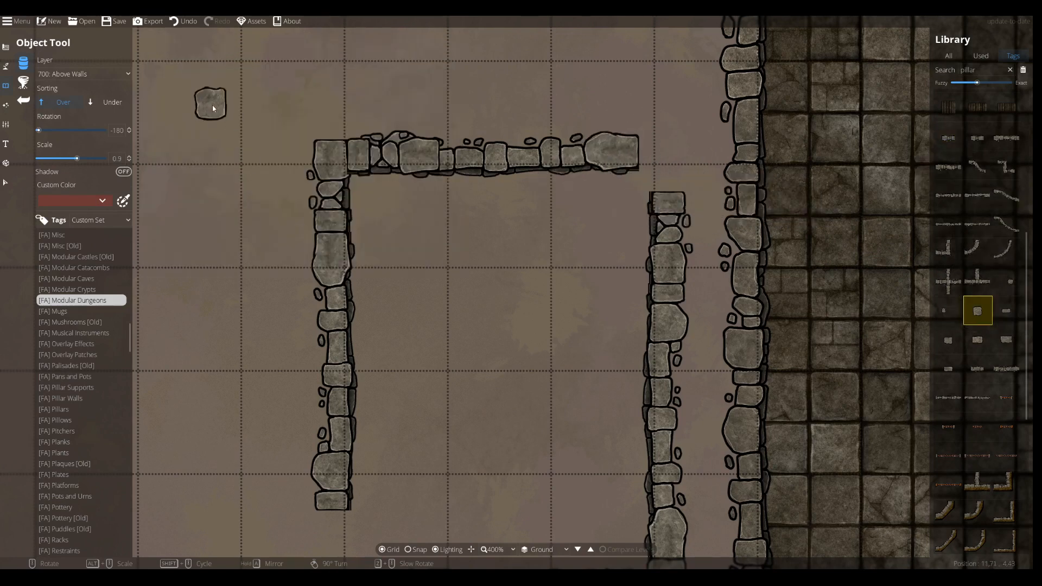
left_click(451, 156)
left_click(948, 311)
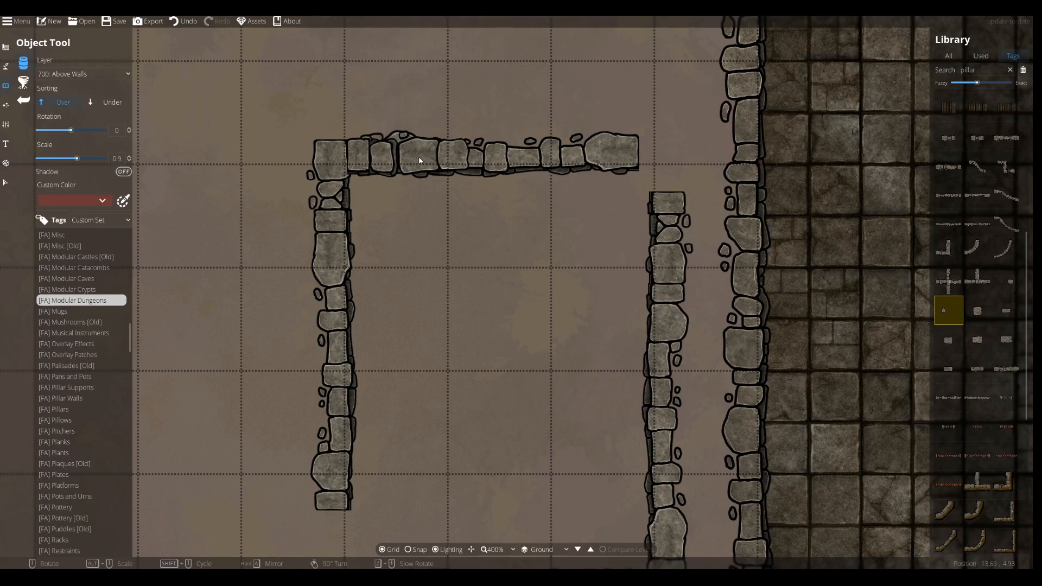
Try fitting a straight piece and a stepped Dungeon Straight 2x3 B piece between the western wall and the neck's corner piece.
left_click_drag(480, 298, 535, 38)
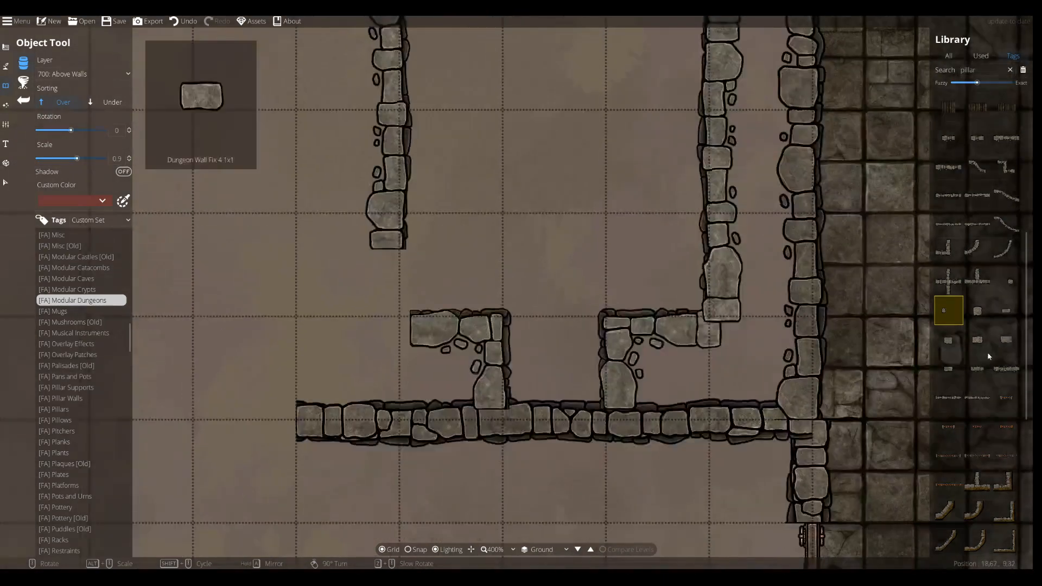
left_click(976, 369)
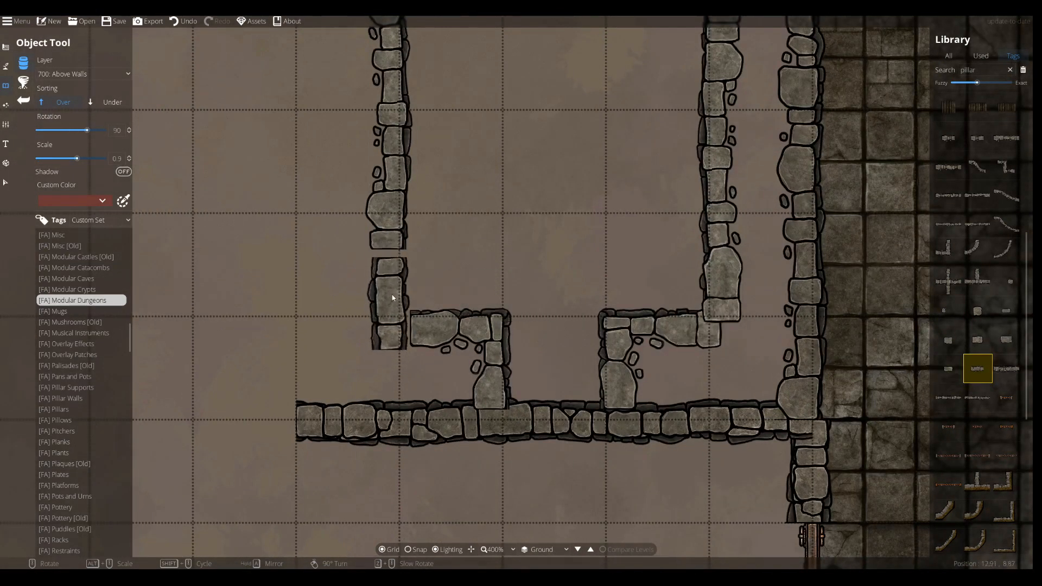
right_click(390, 297)
right_click(389, 296)
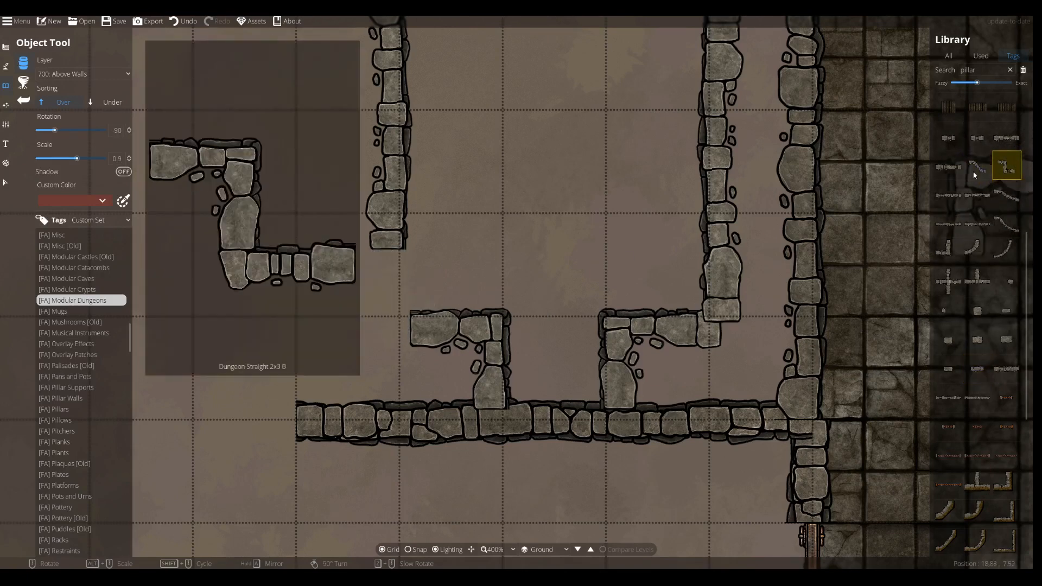
left_click(1006, 165)
right_click(424, 288)
right_click(425, 304)
right_click(425, 286)
right_click(430, 285)
right_click(446, 310)
right_click(448, 308)
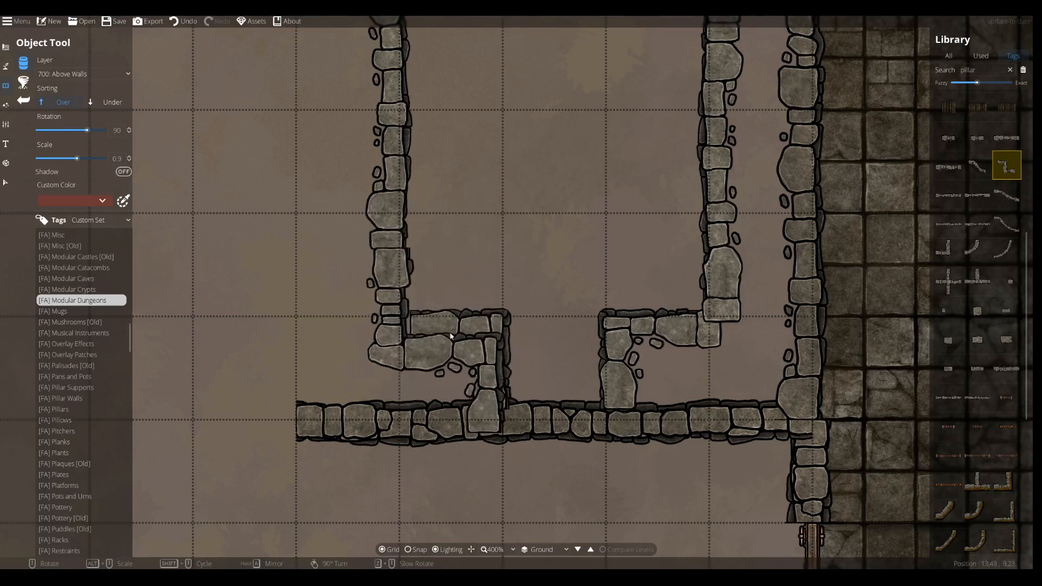
right_click(450, 311)
right_click(450, 319)
right_click(449, 324)
key("a")
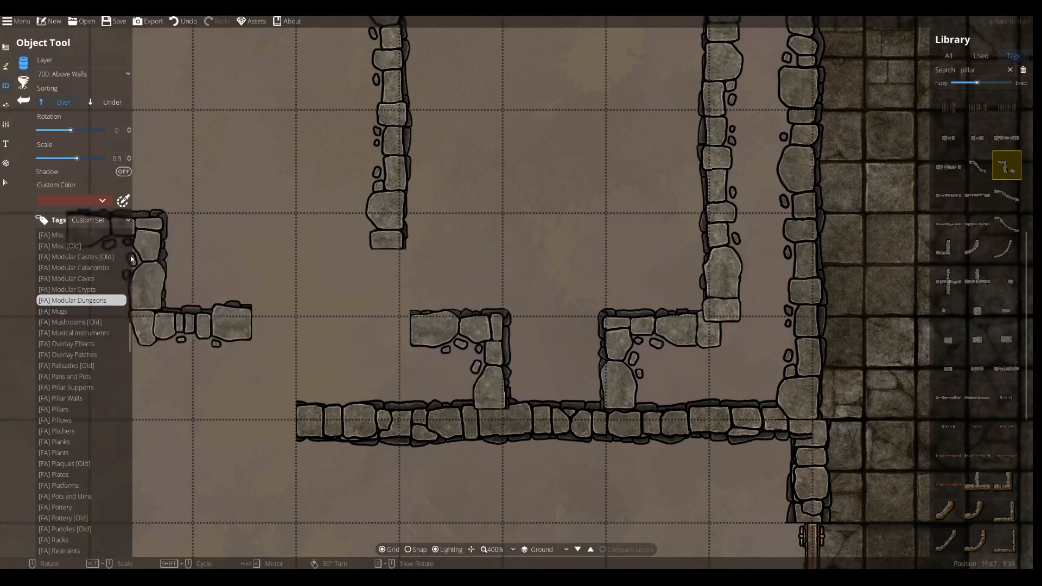
Delete the two corner wall pieces flanking the neck on the corridor's northern wall.
left_click(5, 182)
left_click_drag(483, 330, 492, 331)
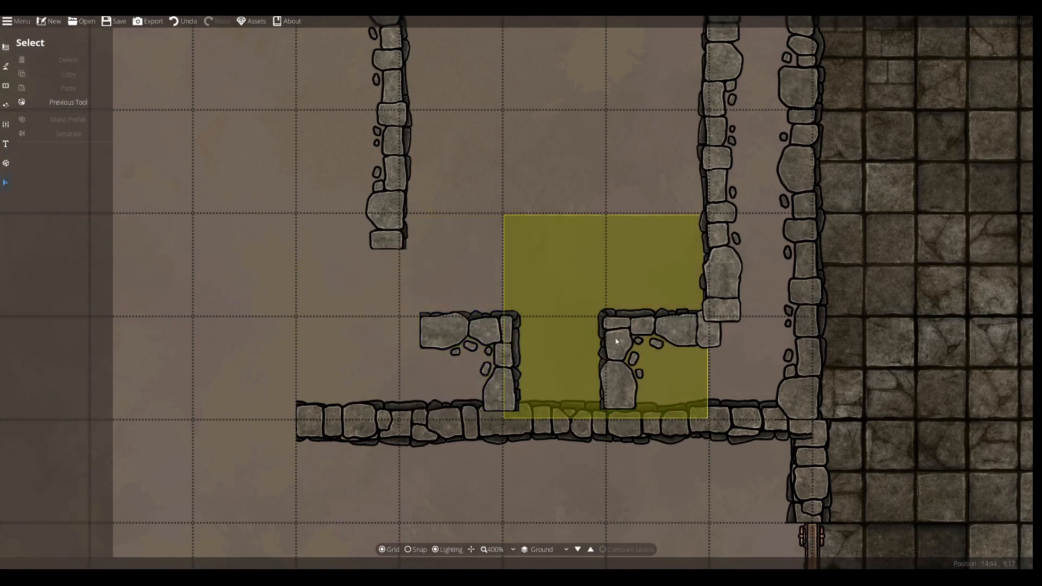
left_click(651, 346)
key("Delete")
left_click(497, 336)
key("Delete")
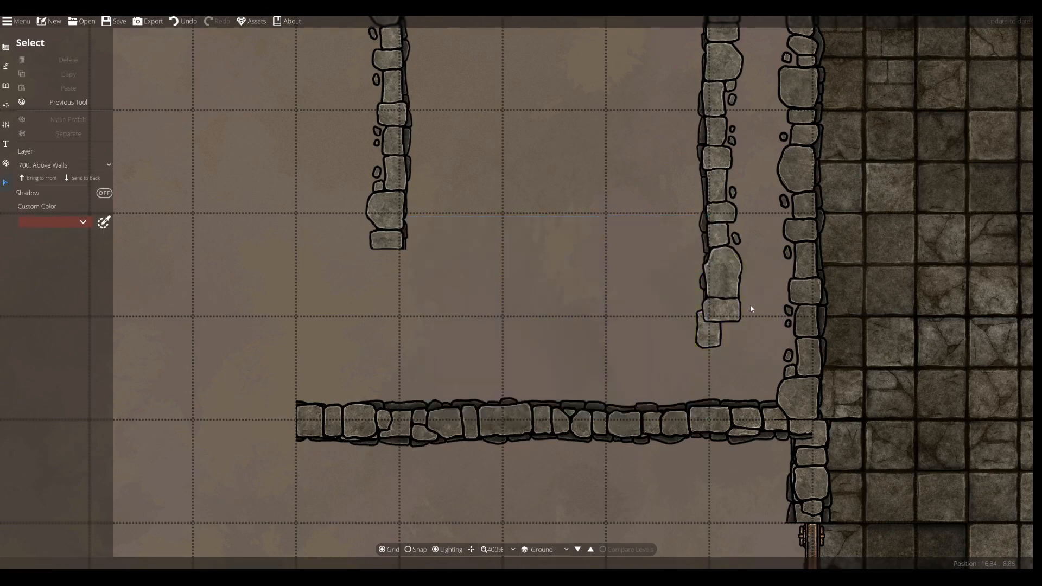
Delete the two single-stone pieces at the southern end of the room's eastern wall.
left_click(713, 348)
key("Delete")
left_click(720, 324)
key("Delete")
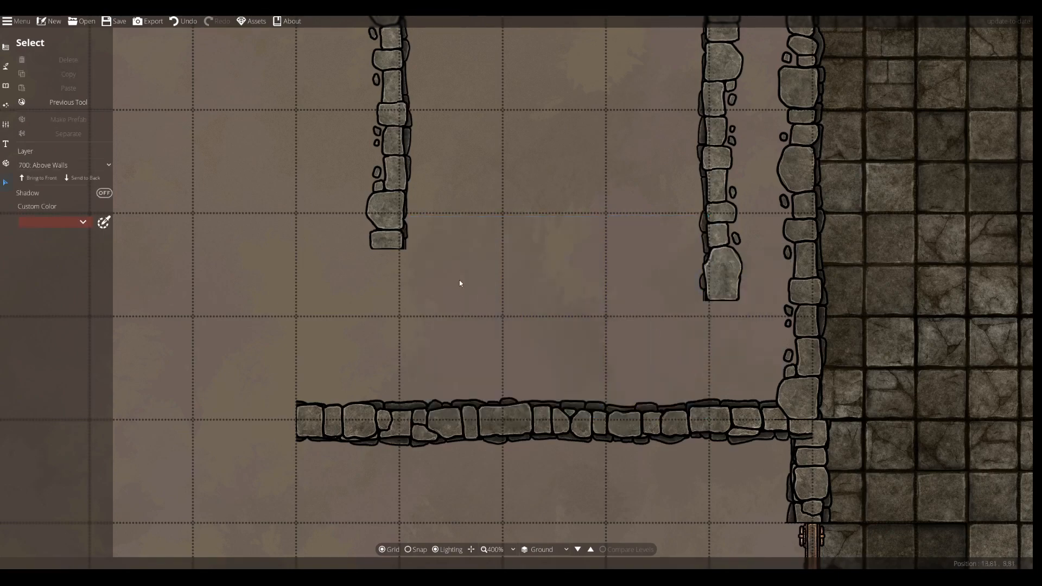
Set the stepped wall piece to be placed on layer 400: User Layer 4, sorted under existing objects.
left_click(6, 85)
left_click(44, 61)
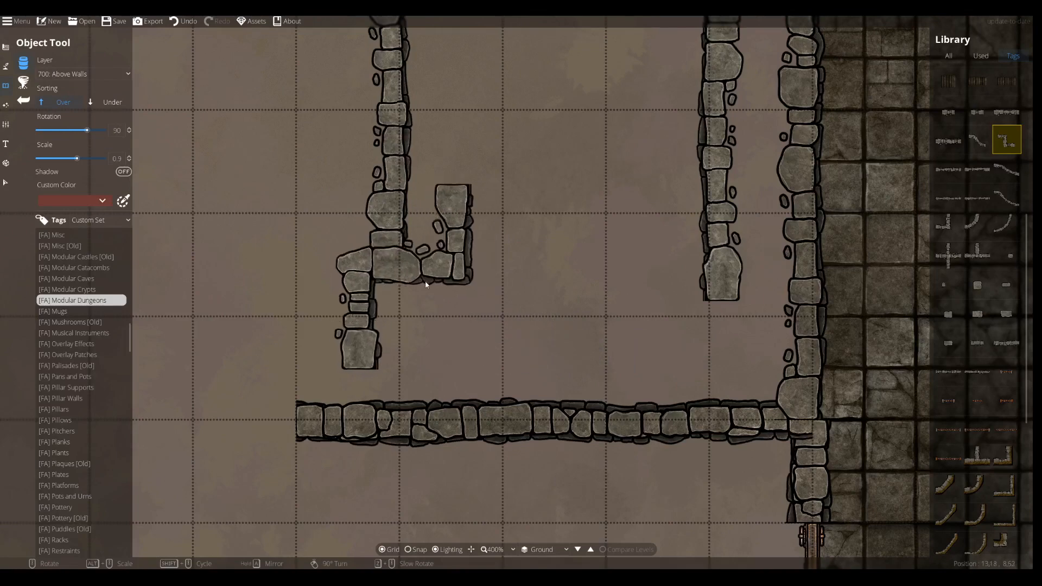
key("a")
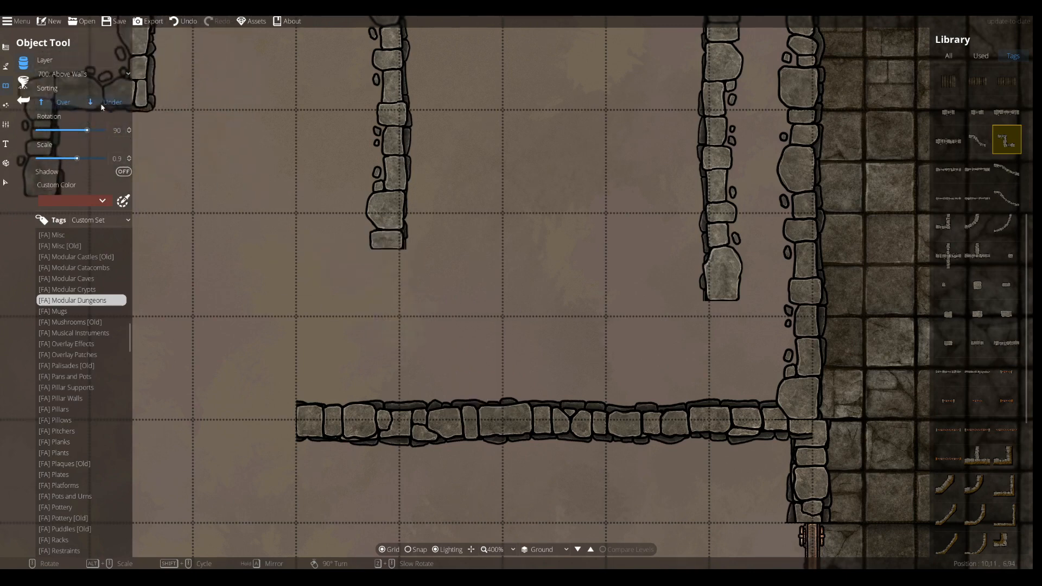
left_click(100, 74)
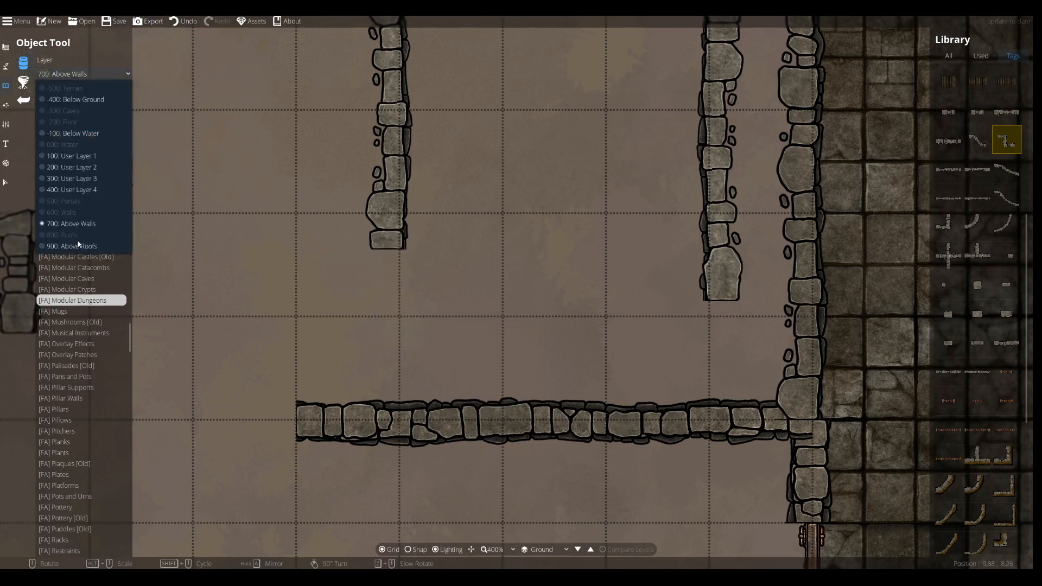
left_click(59, 189)
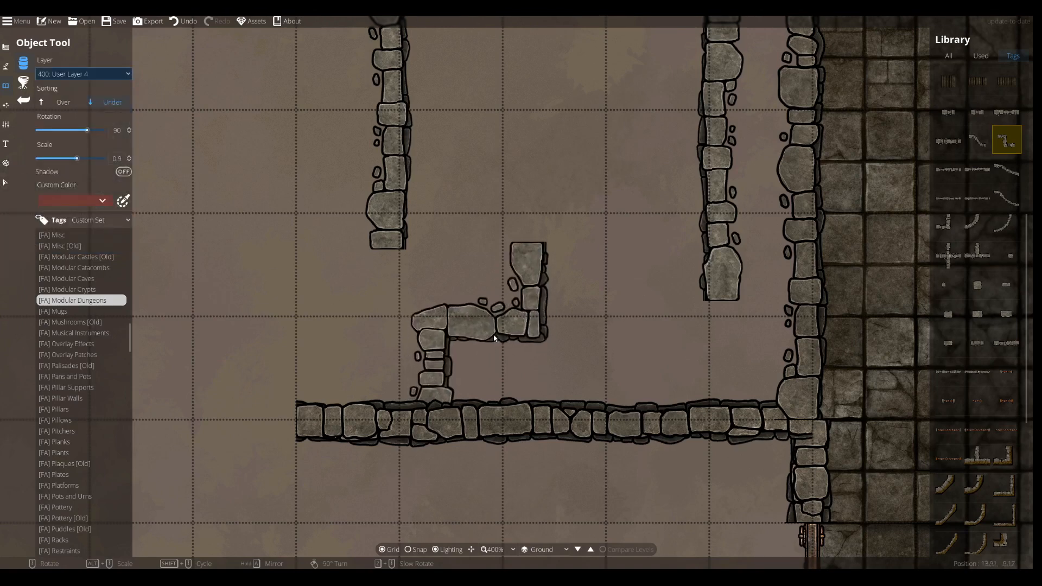
Place the stepped wall piece at the room's south-western corner and a mirrored copy, rotated -90, at its south-eastern corner to frame the neck.
left_click(449, 328)
key("a")
right_click(679, 340)
right_click(673, 339)
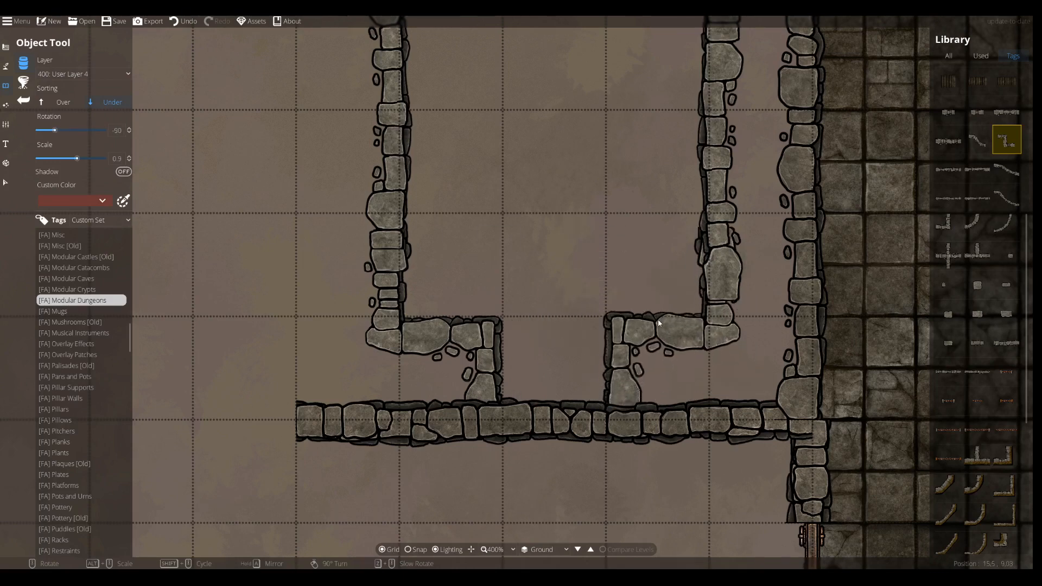
left_click(658, 323)
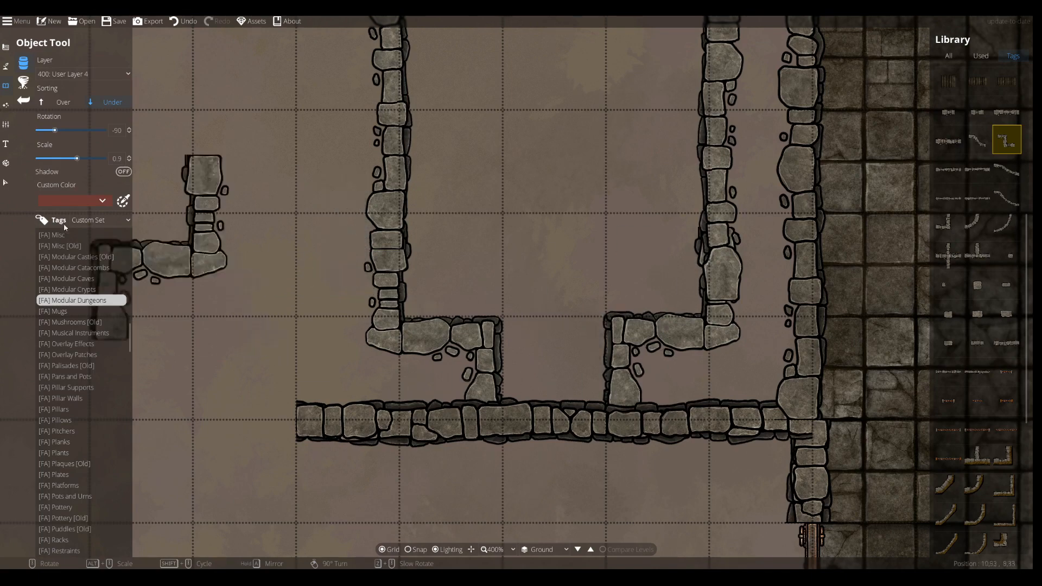
Move the straight pieces of the room's eastern wall north and slightly west to line up with the south-eastern stepped piece.
left_click_drag(558, 172, 545, 385)
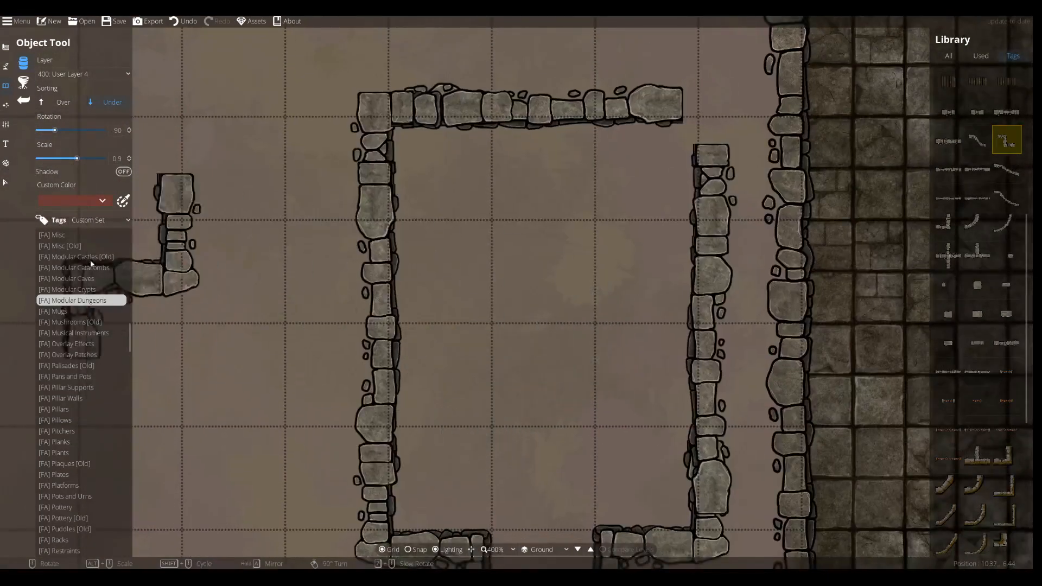
left_click(6, 183)
left_click_drag(721, 464, 717, 390)
left_click(759, 160)
left_click_drag(759, 159, 713, 177)
left_click(646, 172)
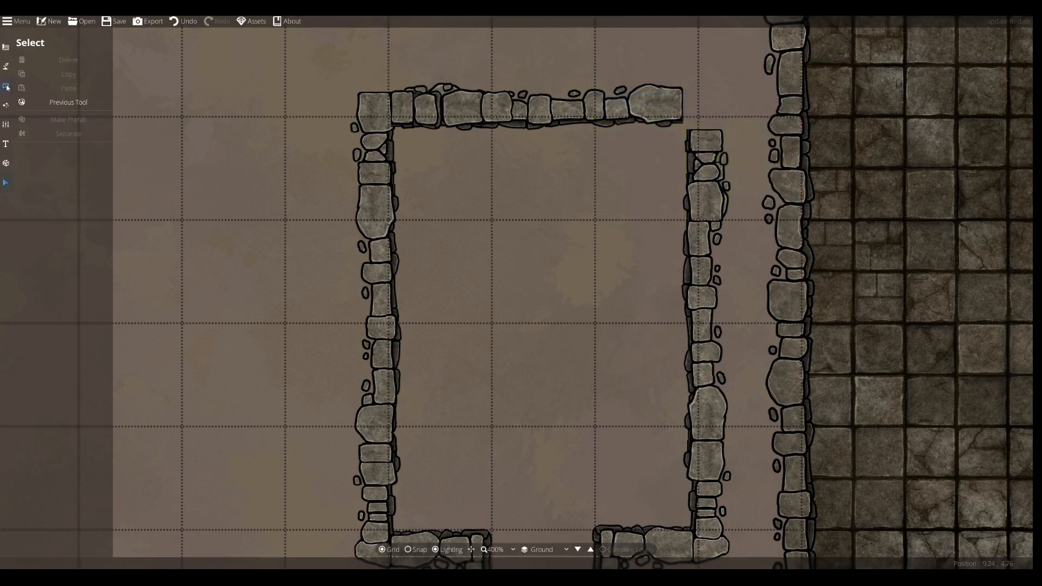
Compare the straight dungeon wall pieces, including Dungeon Straight 4x2 A, for closing the room's north-eastern corner.
left_click(6, 85)
left_click(949, 226)
left_click(949, 342)
left_click(978, 342)
right_click(786, 229)
left_click(949, 111)
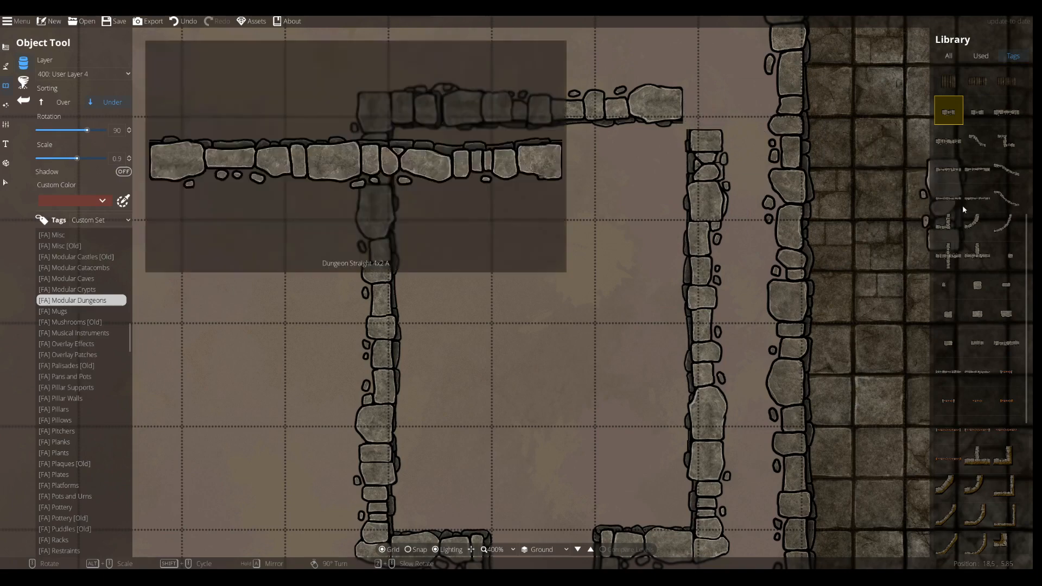
scroll(968, 347, "up", 4)
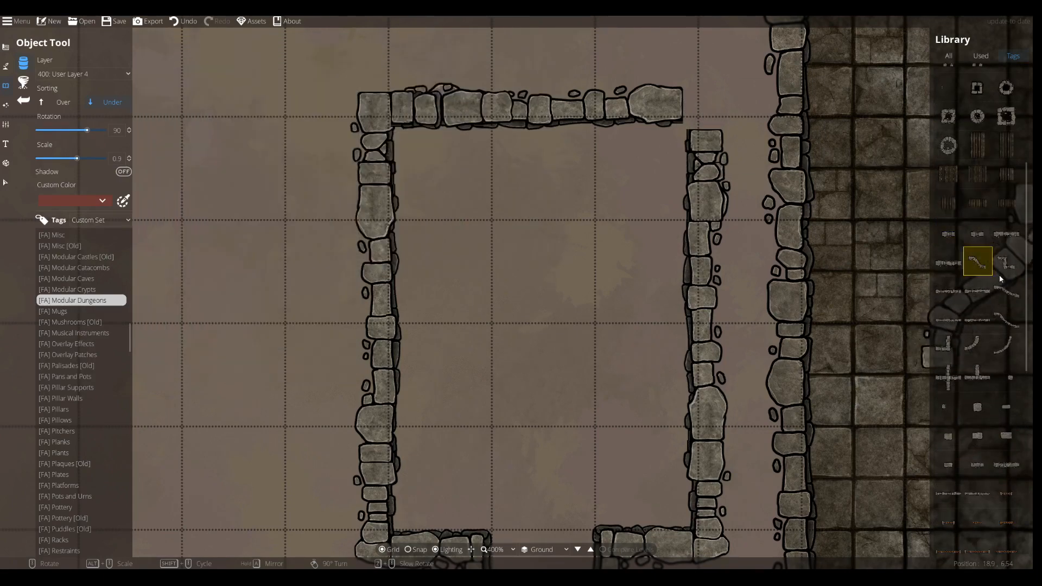
Compare the corner pieces, including Dungeon Corner Out 2x2 A and 3x3 C, for the room's north-eastern corner.
left_click(998, 271)
scroll(984, 222, "up", 7)
left_click(975, 167)
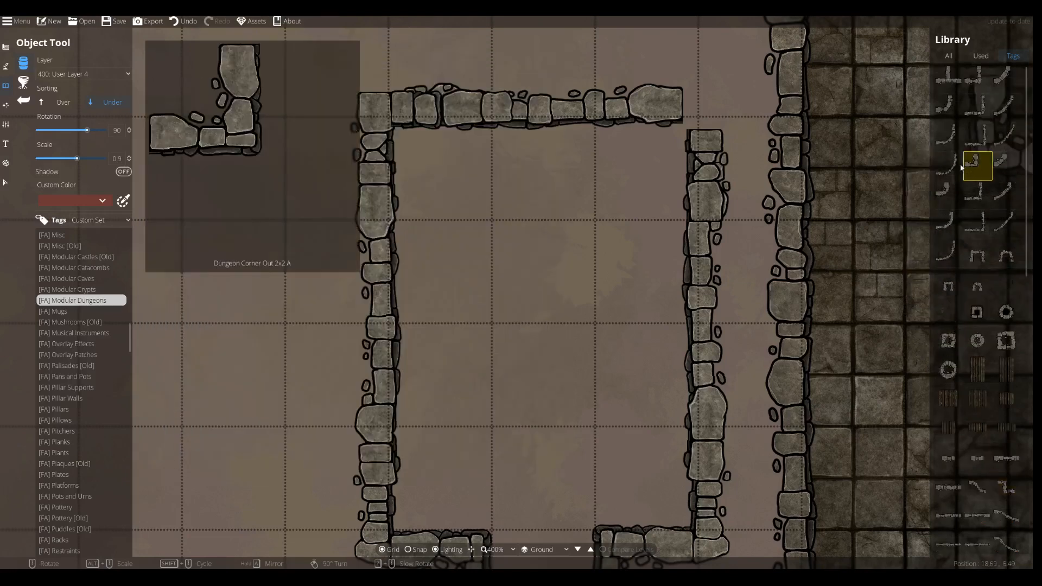
right_click(729, 116)
left_click(948, 166)
left_click(951, 223)
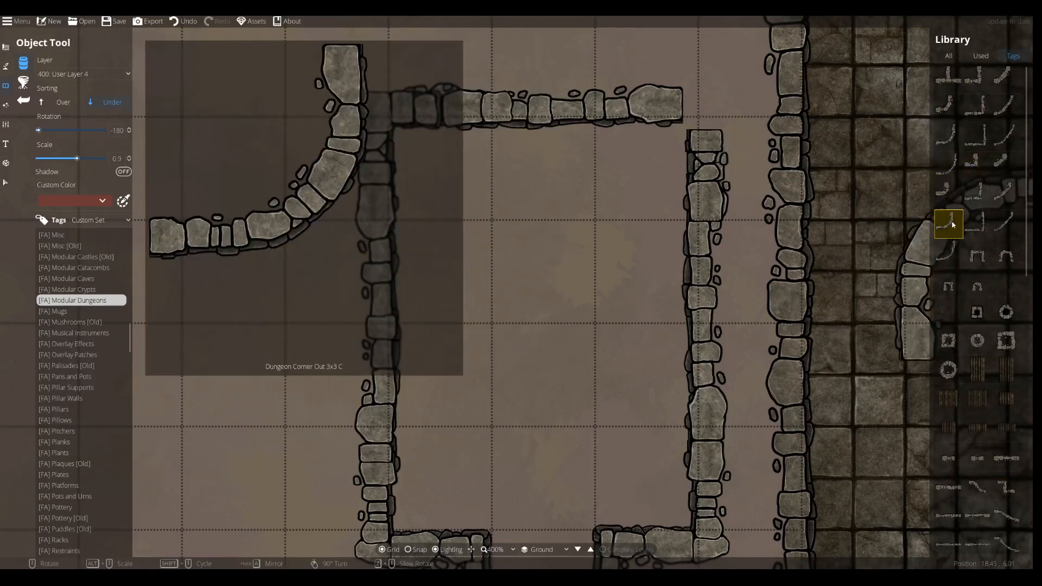
left_click(975, 221)
left_click(949, 195)
left_click(996, 171)
left_click(1000, 194)
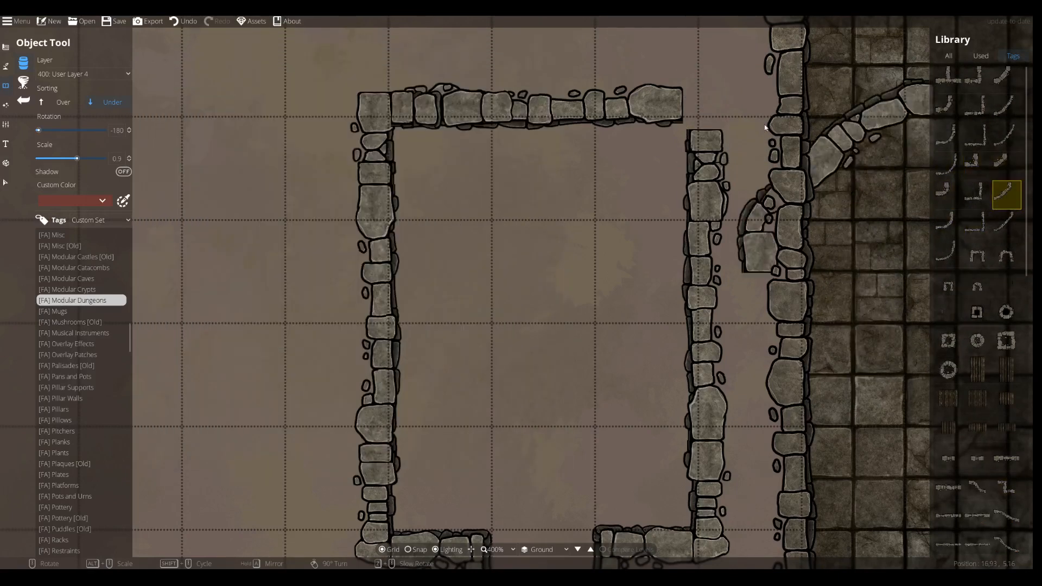
left_click(997, 170)
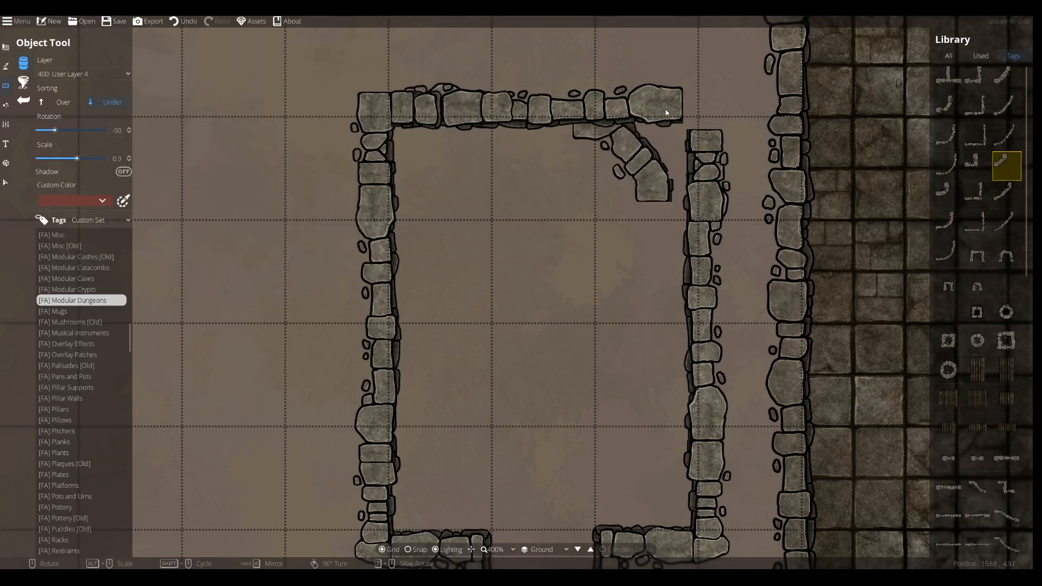
Place a small diagonal corner piece, rotated 90, inside the room's north-eastern corner on layer 700: Above Walls.
right_click(684, 121)
right_click(635, 201)
right_click(636, 186)
right_click(636, 183)
right_click(654, 181)
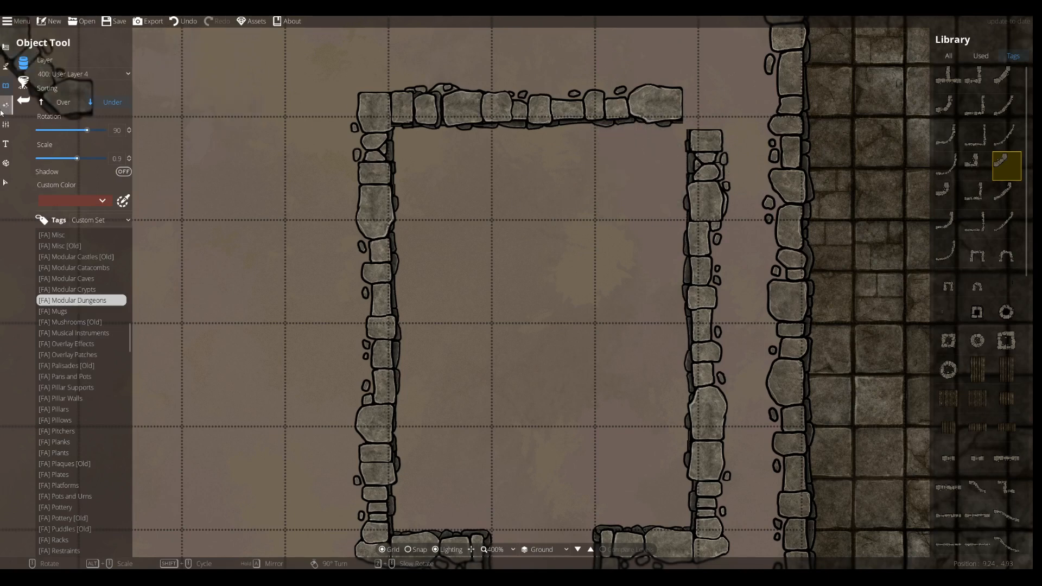
left_click(81, 74)
left_click(71, 224)
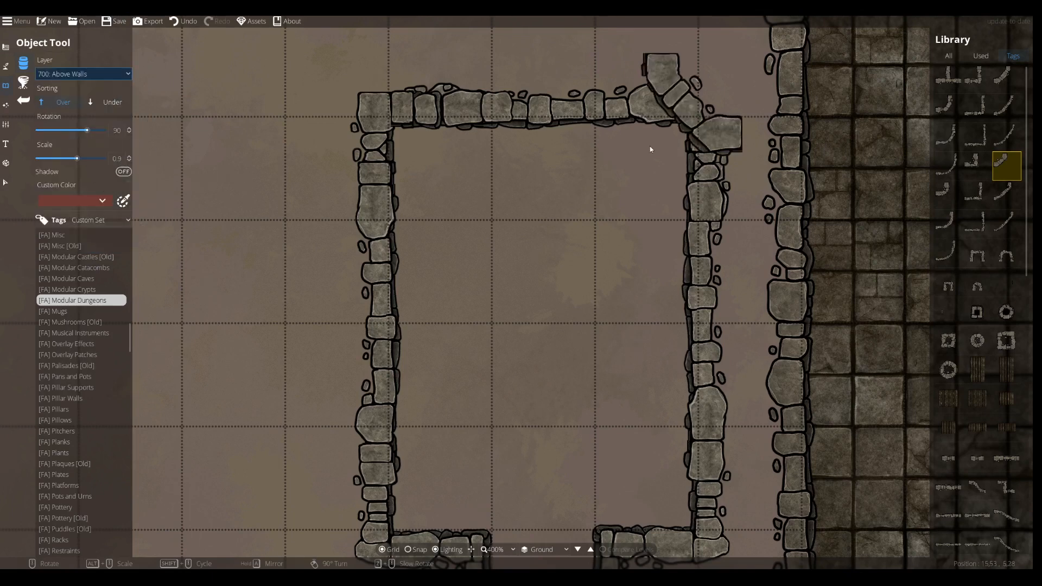
left_click(598, 212)
Examine the overall layout of the side room, corridor and large tiled hall.
scroll(642, 310, "down", 2)
left_click_drag(594, 381, 474, 255)
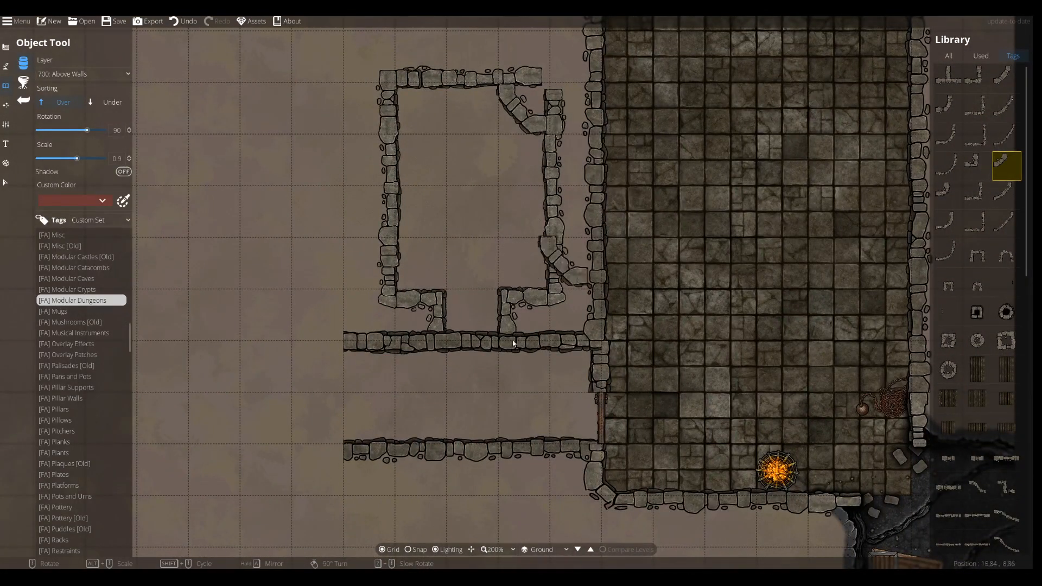
left_click_drag(494, 385, 452, 224)
left_click_drag(464, 182, 459, 438)
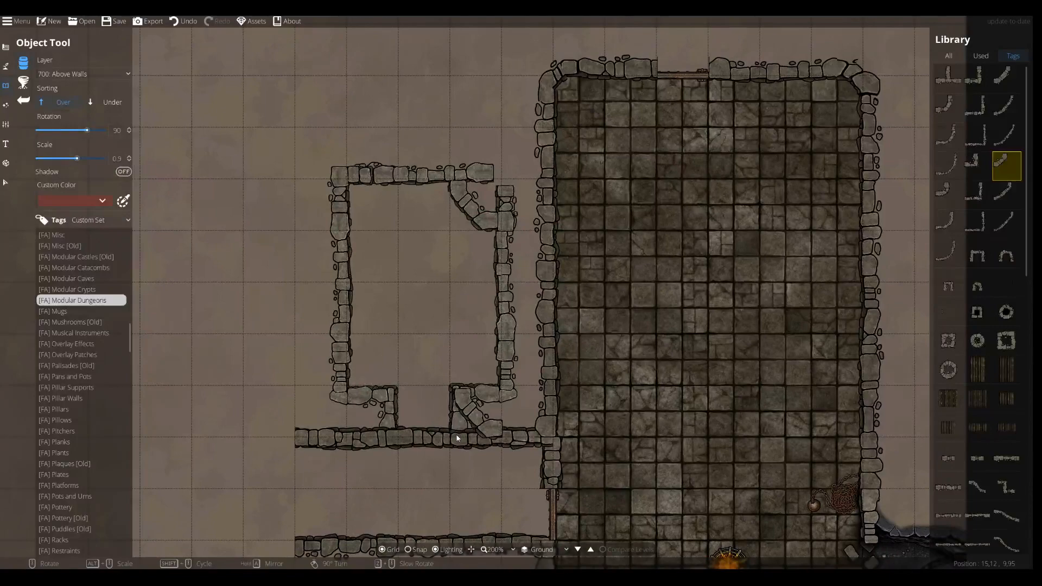
left_click_drag(732, 389, 753, 206)
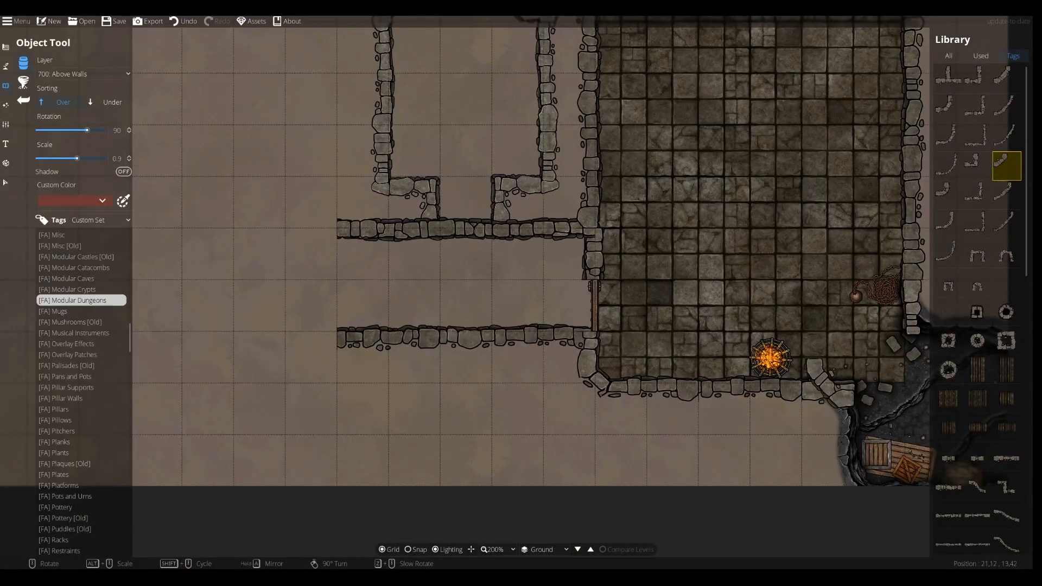
left_click_drag(775, 112, 758, 261)
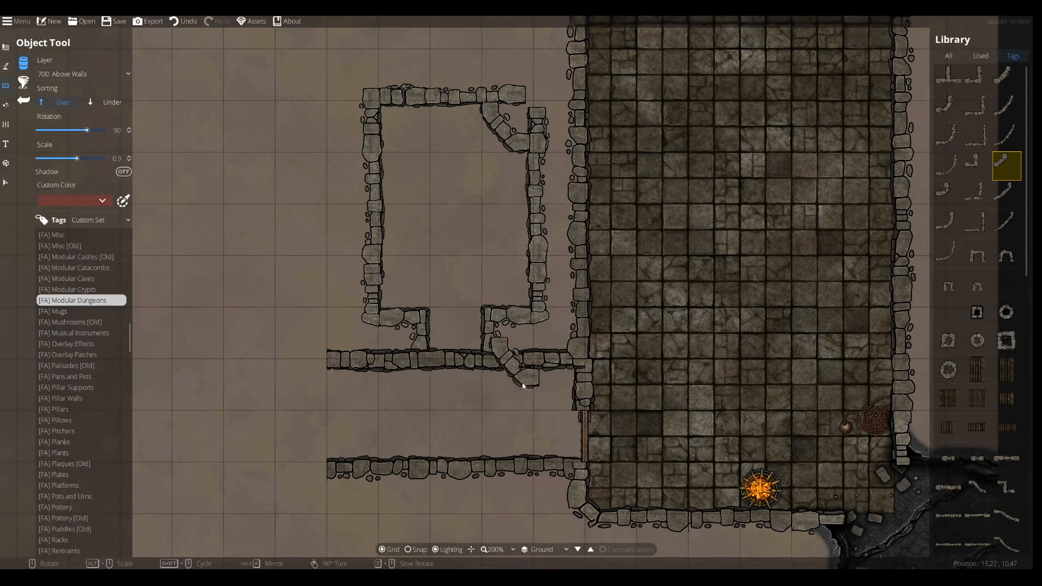
left_click(496, 408)
left_click_drag(589, 135, 509, 98)
left_click_drag(360, 216, 562, 298)
scroll(562, 298, "down", 3)
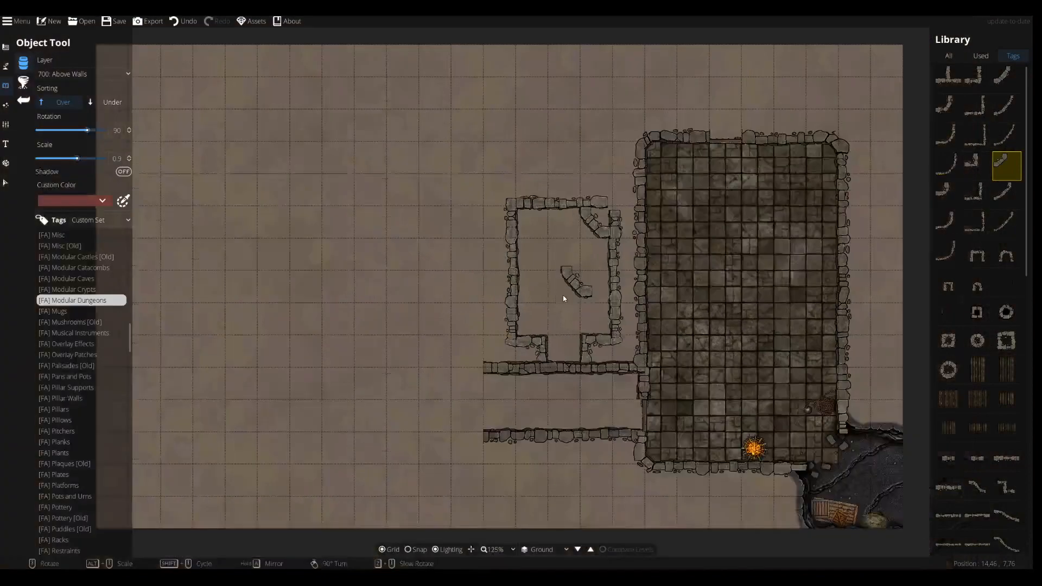
left_click(476, 319)
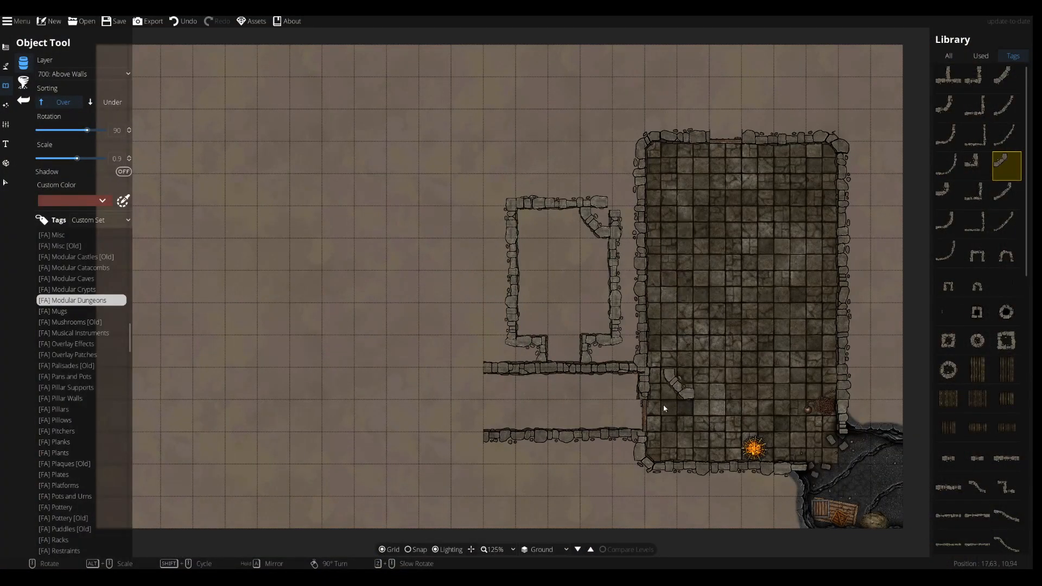
left_click_drag(560, 437, 481, 356)
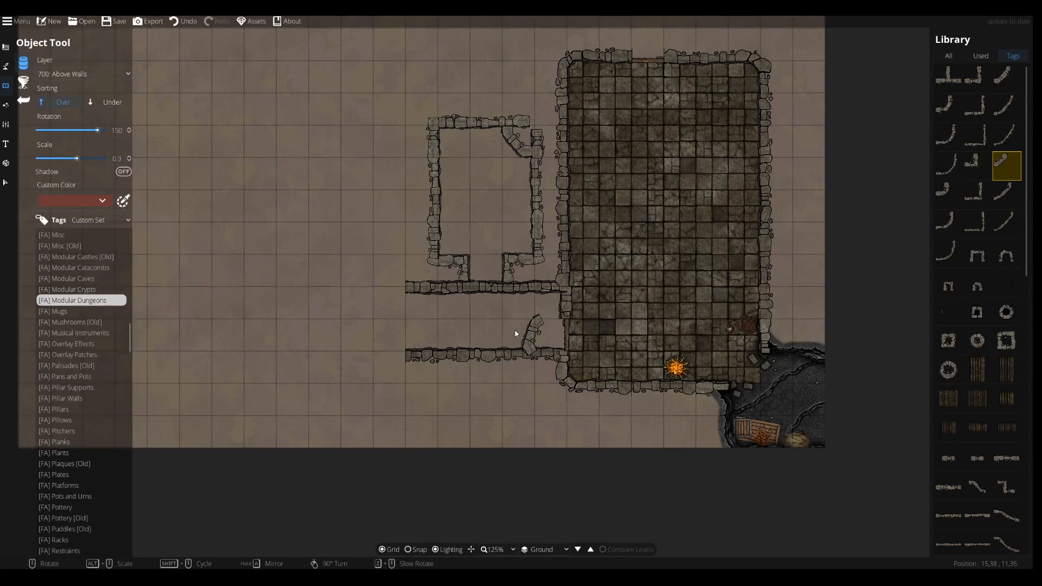
Delete the corridor's northern wall below the side room's neck.
scroll(519, 249, "up", 4)
left_click(5, 183)
left_click(369, 324)
key("Delete")
left_click(5, 66)
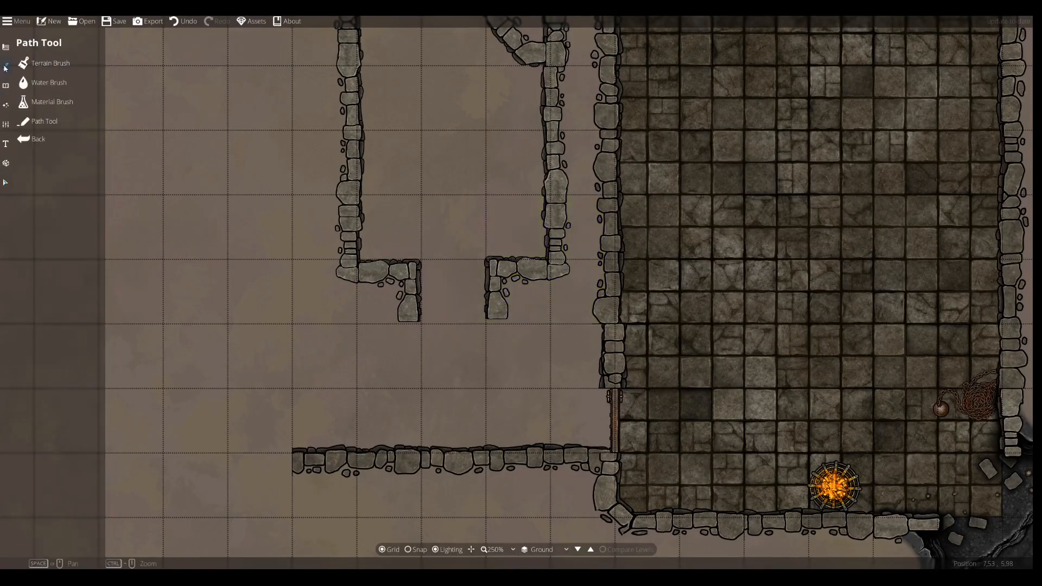
Place a two-square straight wall piece, rotated -180, between the neck's eastern side and the hall's western wall.
left_click(5, 86)
scroll(977, 217, "down", 3)
left_click(948, 364)
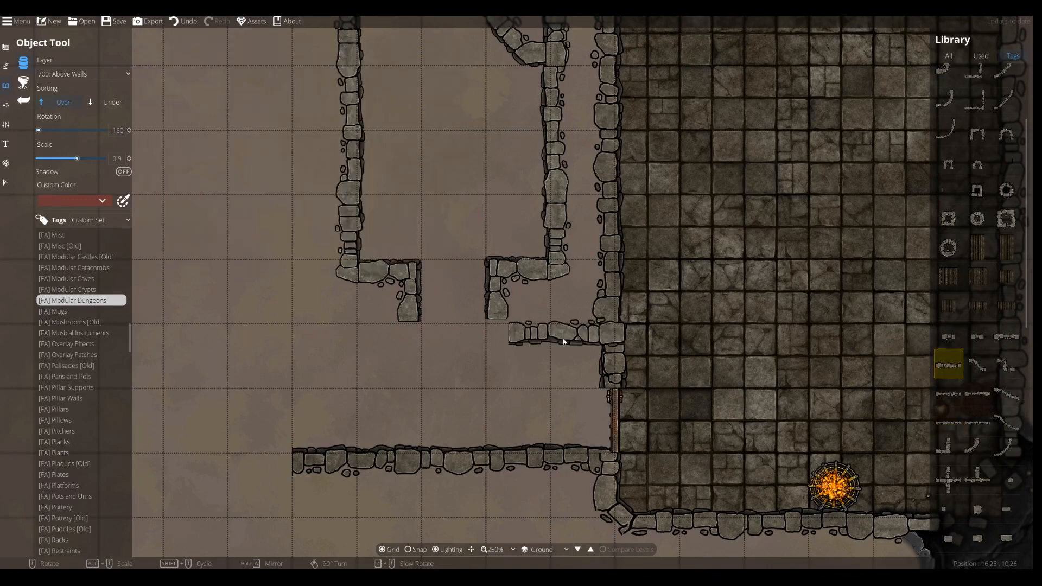
scroll(544, 328, "up", 5)
left_click(546, 324)
Cap the western end of the new corridor wall piece with a single stone below the neck's eastern side.
left_click(1008, 480)
left_click(977, 509)
scroll(380, 301, "down", 1, "shift")
right_click(367, 298)
left_click(367, 298)
left_click_drag(367, 297, 622, 321)
right_click(357, 340)
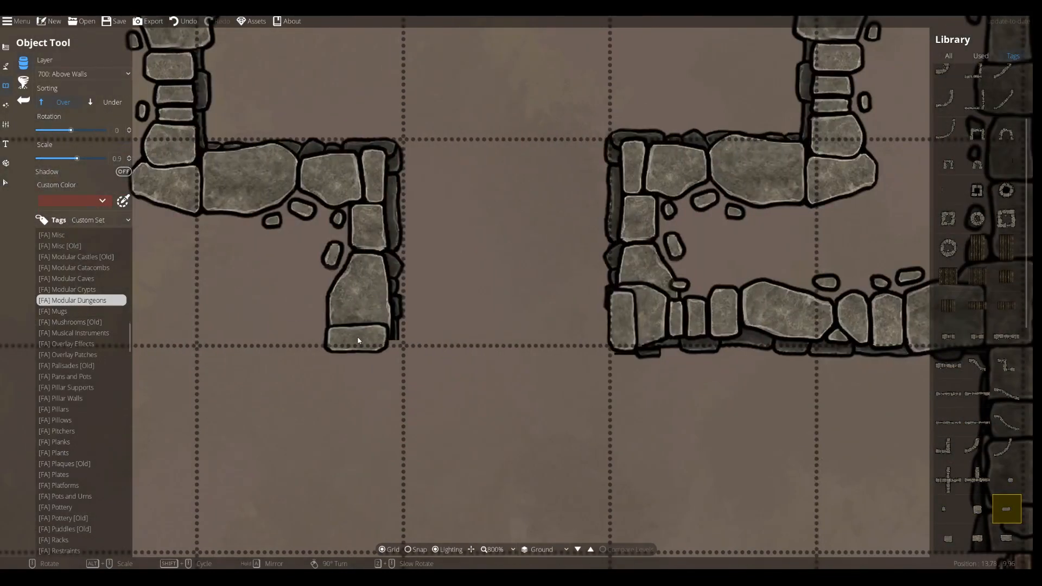
scroll(960, 380, "down", 3)
left_click(948, 384)
left_click(633, 317)
Place a wide single stone at the southern end of the neck's western wall.
left_click_drag(368, 330, 499, 301)
right_click(499, 302)
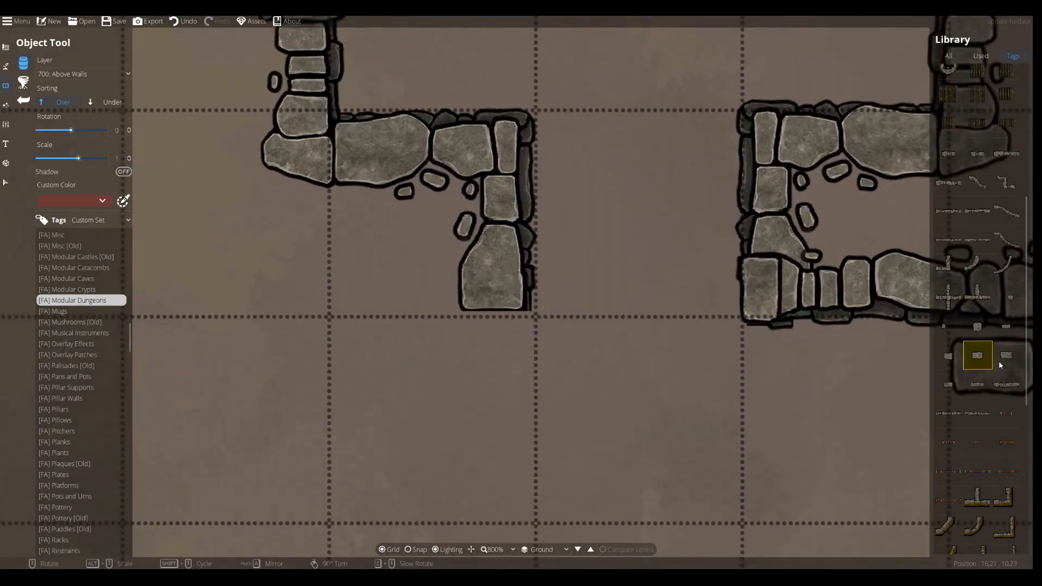
left_click(1004, 356)
left_click(495, 296)
Place the Dungeon Straight 2x3 B stepped piece, rotated 90, on the hall's western edge just north of the corridor wall.
scroll(585, 301, "down", 2)
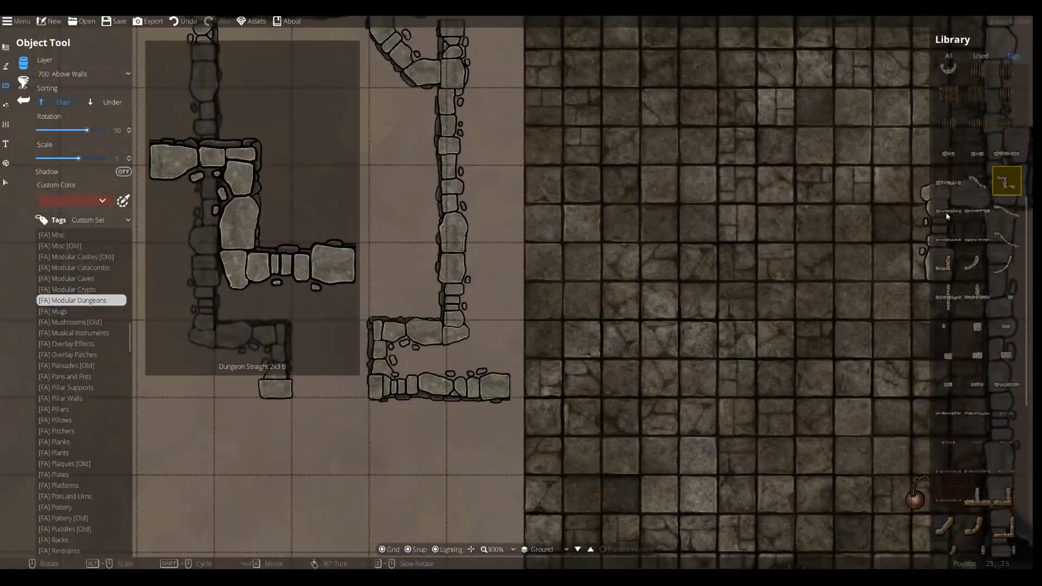
left_click(1007, 181)
left_click(550, 326)
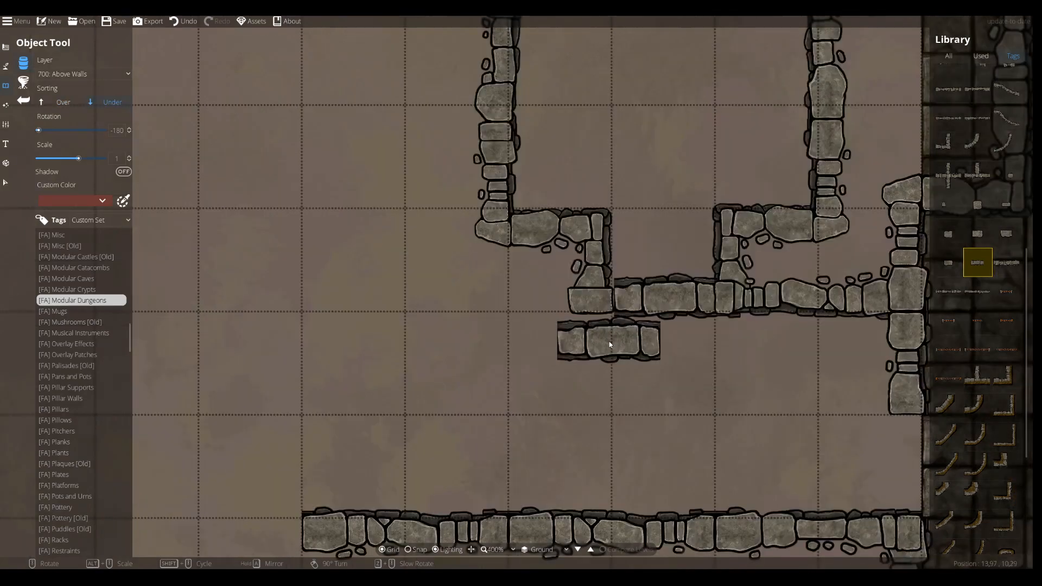
Try to extend the corridor's northern wall westward with a four-square straight piece.
scroll(974, 280, "up", 5)
scroll(973, 281, "down", 4)
left_click(973, 118)
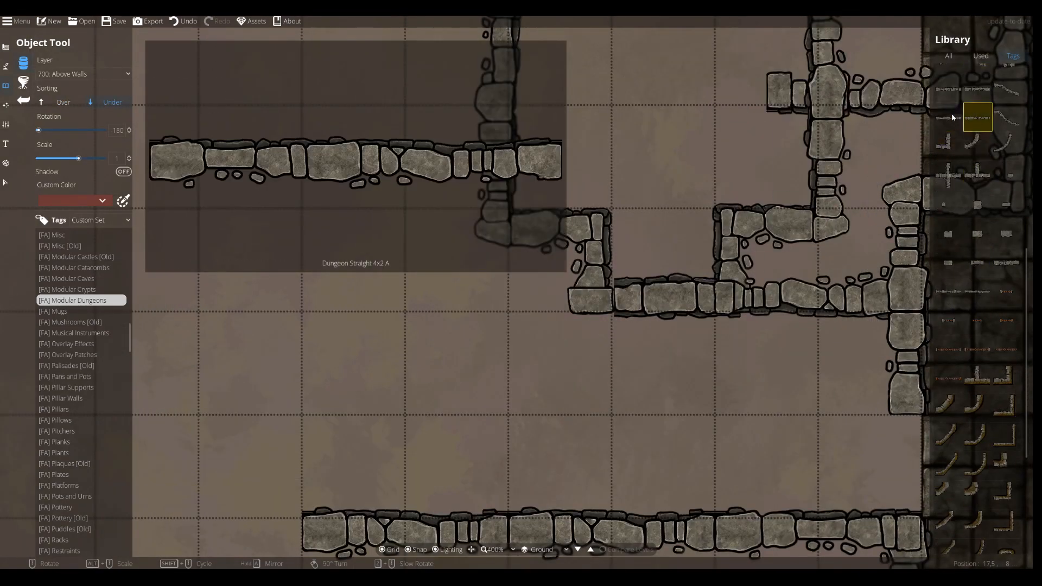
left_click(948, 117)
left_click(408, 308)
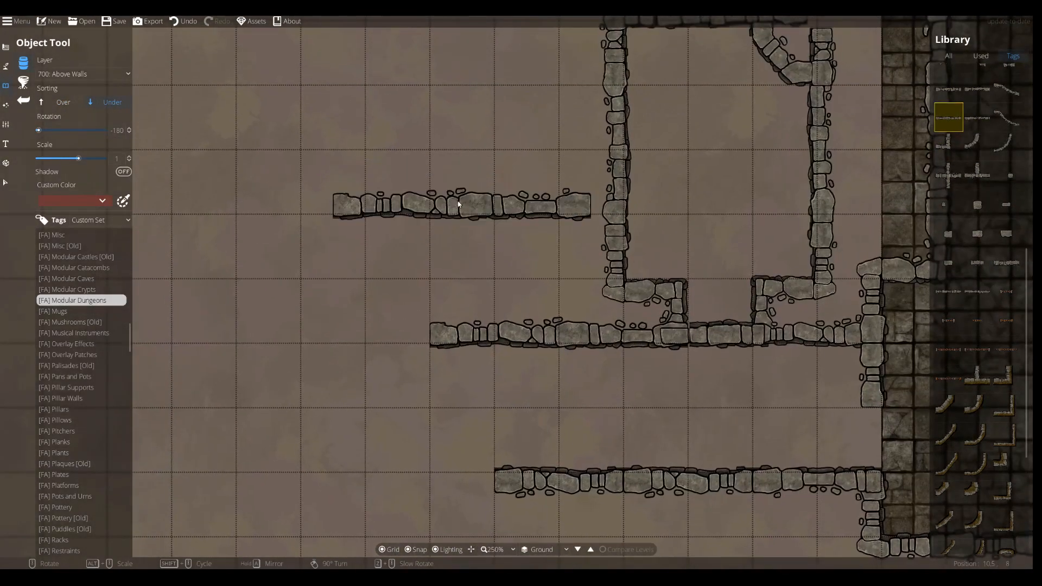
key("ctrl+z")
Extend the corridor's northern wall westward with a two-square straight piece and choose a corner piece to continue it.
left_click(1006, 154)
left_click(624, 340)
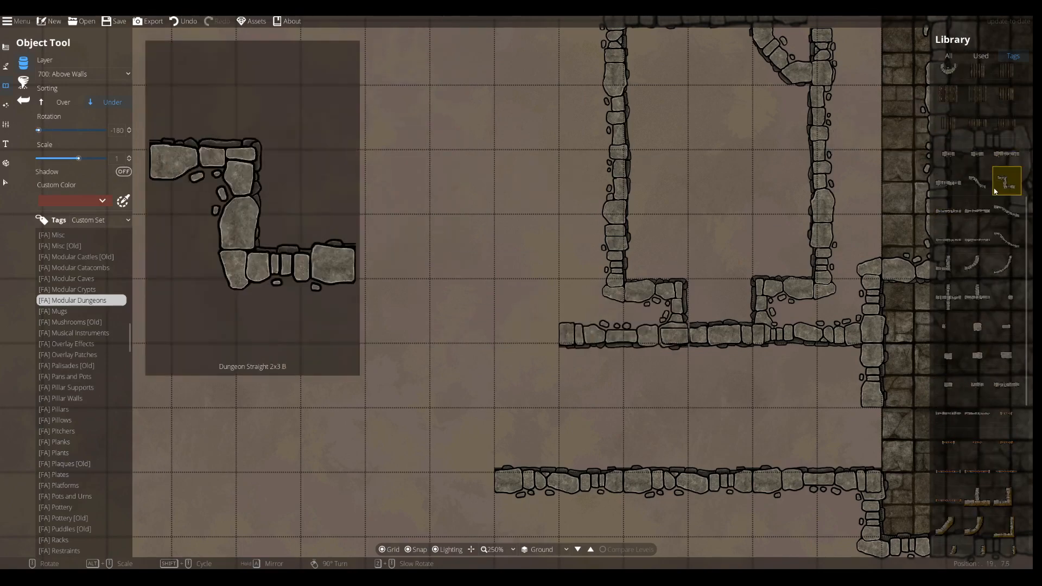
left_click(1005, 182)
left_click(1006, 154)
left_click(948, 267)
right_click(659, 292)
right_click(659, 292)
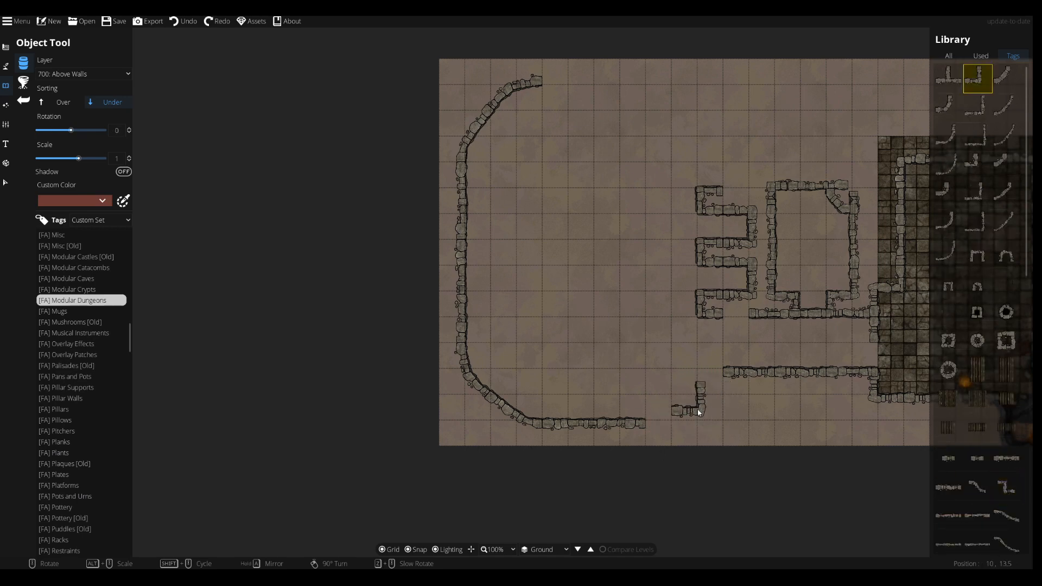
Turn the corridor's southern wall downward at its western end with two corner pieces, and fill the northern wall's gap with a one-square straight piece.
left_click(698, 423)
left_click(977, 164)
right_click(710, 396)
right_click(710, 396)
left_click(711, 384)
left_click(977, 457)
left_click(737, 319)
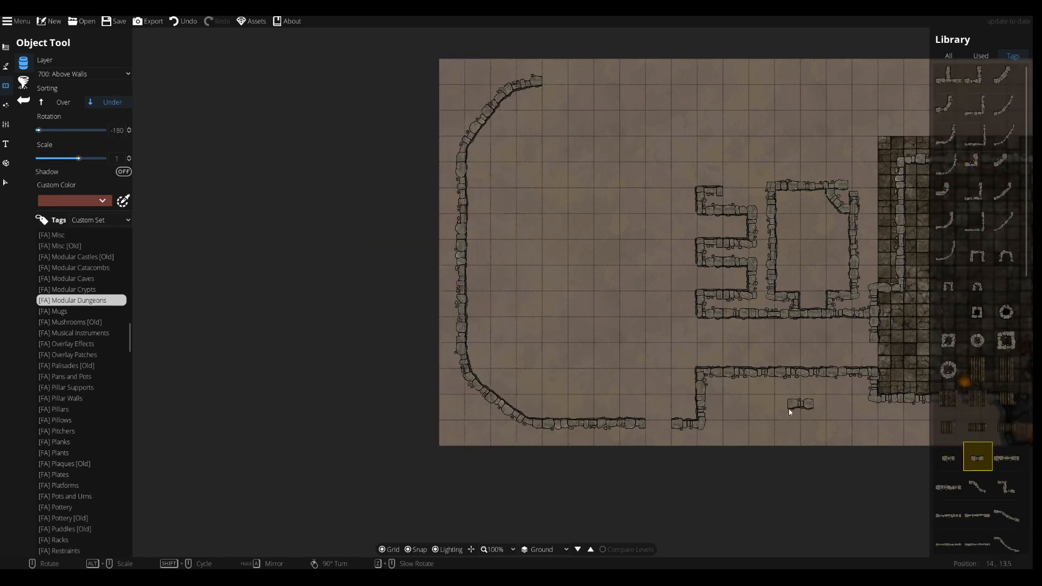
Turn off snapping and place a short straight piece, rotated -90, as a stub extending south from the corridor's north-western corner.
left_click(948, 545)
scroll(727, 336, "up", 2)
scroll(1000, 470, "down", 4)
scroll(1004, 434, "down", 2)
left_click(1008, 326)
left_click(977, 325)
right_click(673, 326)
key("s")
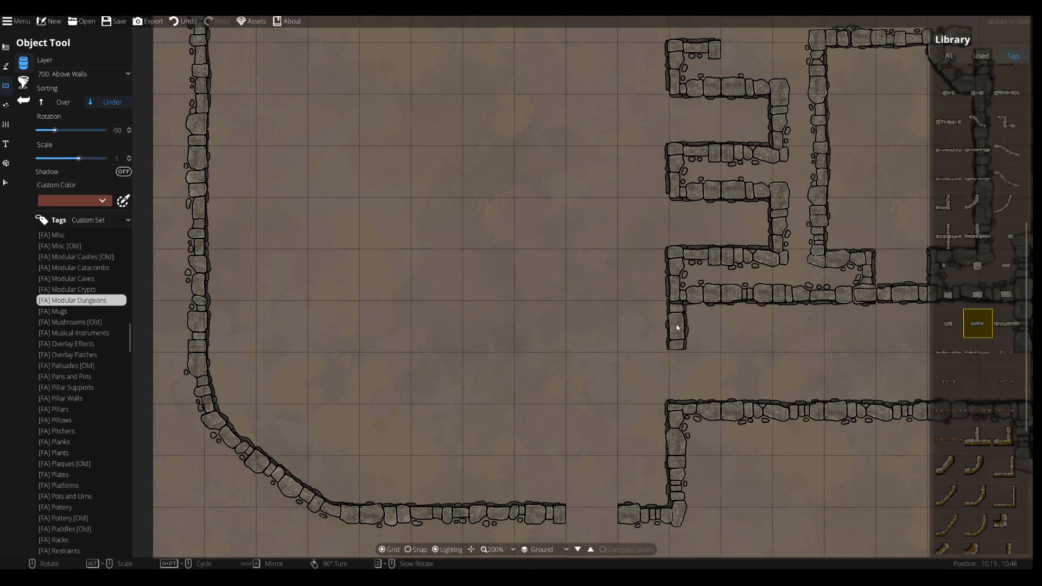
left_click(679, 329)
Hide the grid and place a wooden door piece, rotated 90, in the hall's western wall at the corridor's eastern end.
left_click_drag(497, 224, 221, 197)
left_click_drag(588, 328, 611, 261)
right_click(653, 437)
scroll(666, 353, "down", 3)
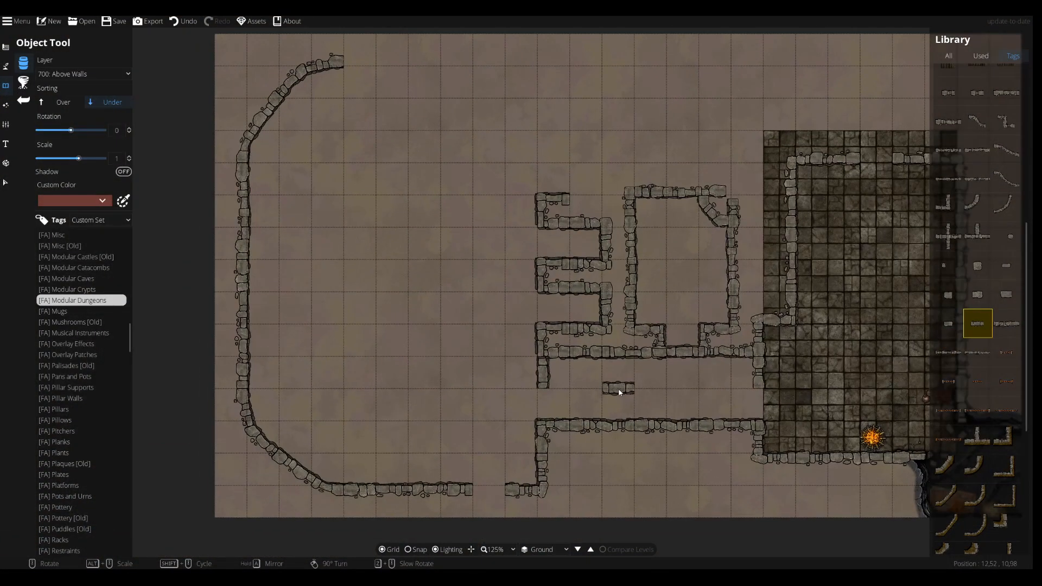
left_click(947, 381)
right_click(755, 407)
scroll(759, 407, "up", 4)
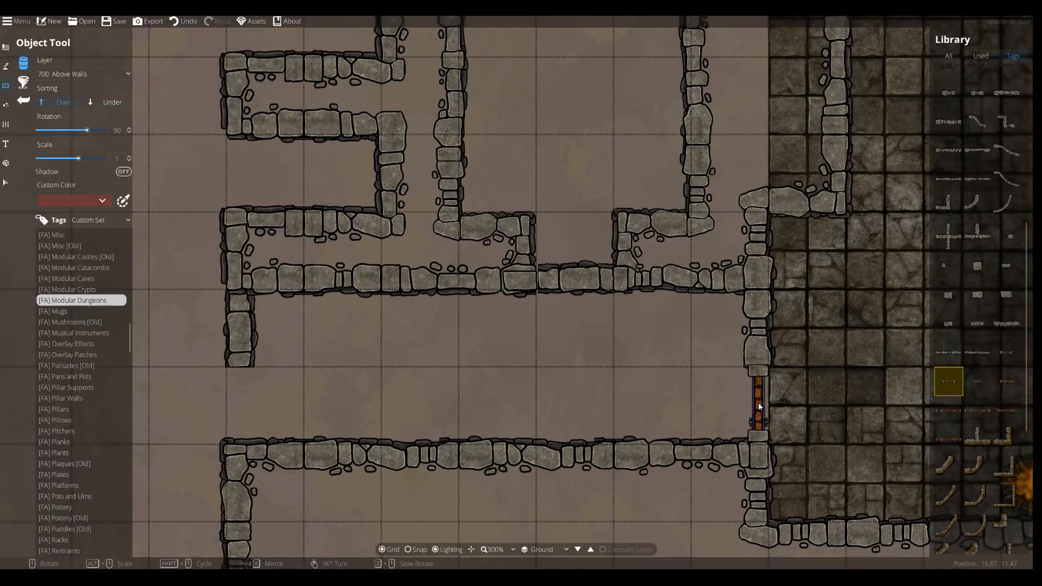
key("g")
scroll(760, 406, "up", 3)
left_click(696, 447)
left_click_drag(715, 440, 728, 256)
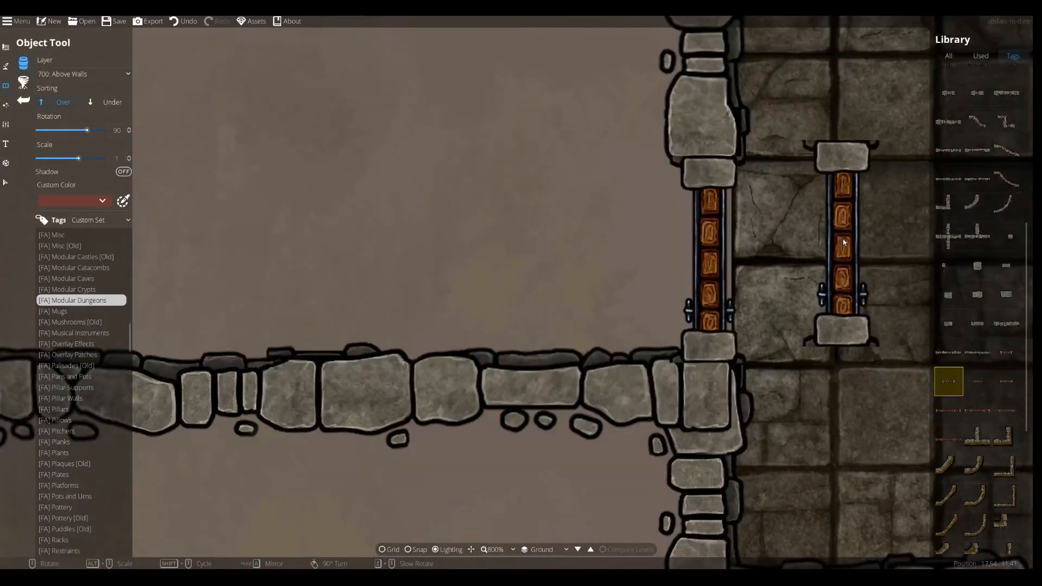
Place a small stone block where the corridor's southern wall meets the hall wall, below the wooden door.
left_click(948, 266)
right_click(663, 403)
right_click(662, 403)
right_click(663, 401)
scroll(701, 400, "down", 1)
scroll(715, 361, "down", 1)
left_click(704, 363)
Place a small stone block over the northern end of the wooden door, undoing the first attempt.
scroll(692, 347, "down", 2)
right_click(690, 257)
right_click(691, 257)
left_click(1006, 294)
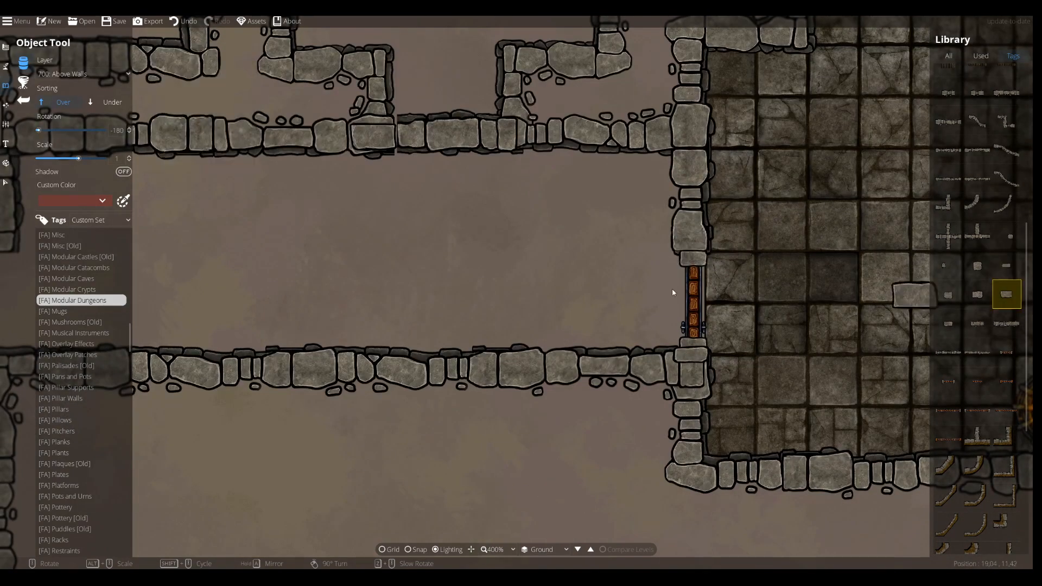
scroll(689, 249, "down", 1)
key("ctrl+z")
scroll(691, 250, "up", 2)
left_click(690, 256)
scroll(691, 255, "down", 1)
scroll(272, 62, "down", 8)
scroll(194, 67, "up", 3)
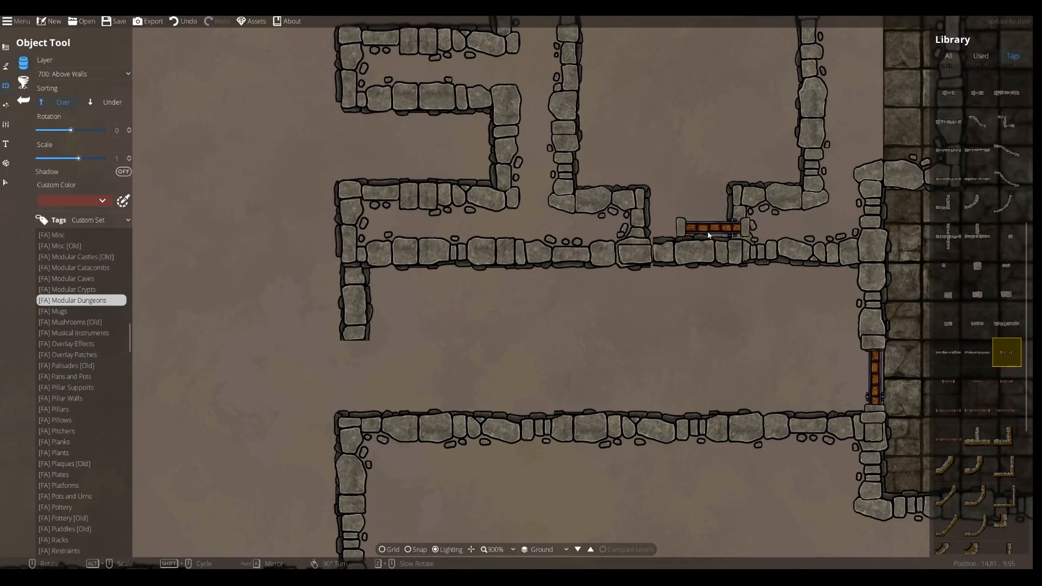
Cover the exposed wall joints around the corridor with small stone blocks, using Over sorting.
scroll(695, 234, "up", 2)
left_click(112, 102)
left_click(1006, 266)
left_click(63, 102)
right_click(610, 273)
left_click(977, 265)
scroll(615, 270, "up", 1)
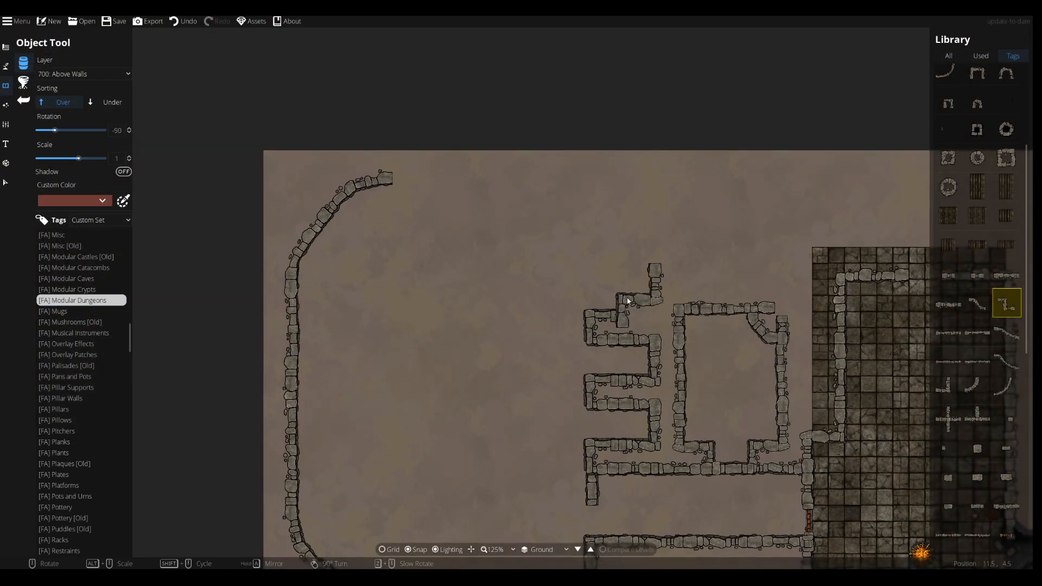
Turn the northern end of the chamber's notched eastern wall north with a corner piece, and show the grid.
scroll(977, 108, "up", 3)
left_click(977, 80)
right_click(639, 314)
key("g")
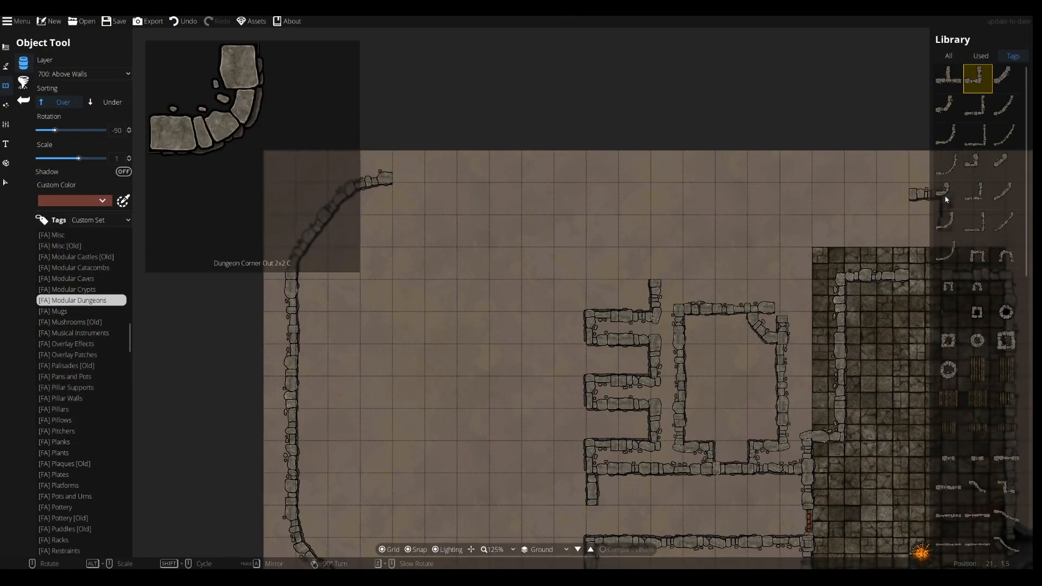
Place a rotated stepped 2x3 wall piece at the chamber's north-eastern corner, beyond the opening in its eastern wall.
scroll(1006, 350, "down", 2)
left_click(1007, 363)
right_click(589, 207)
key("s")
right_click(621, 244)
right_click(629, 205)
left_click(622, 202)
left_click_drag(703, 345, 695, 231)
left_click_drag(644, 147, 668, 226)
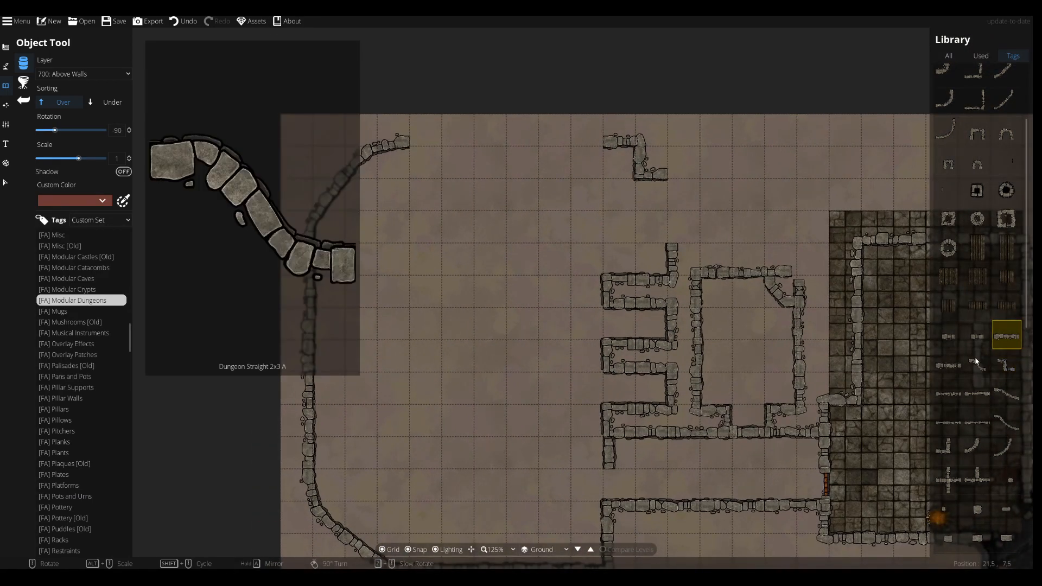
Shift the stepped piece north-west by one square and close the chamber's northern wall around an alcove with corner and straight pieces.
scroll(958, 394, "up", 3)
left_click(977, 79)
left_click(4, 183)
left_click_drag(640, 158, 608, 127)
left_click(5, 86)
right_click(511, 126)
key("ctrl+z")
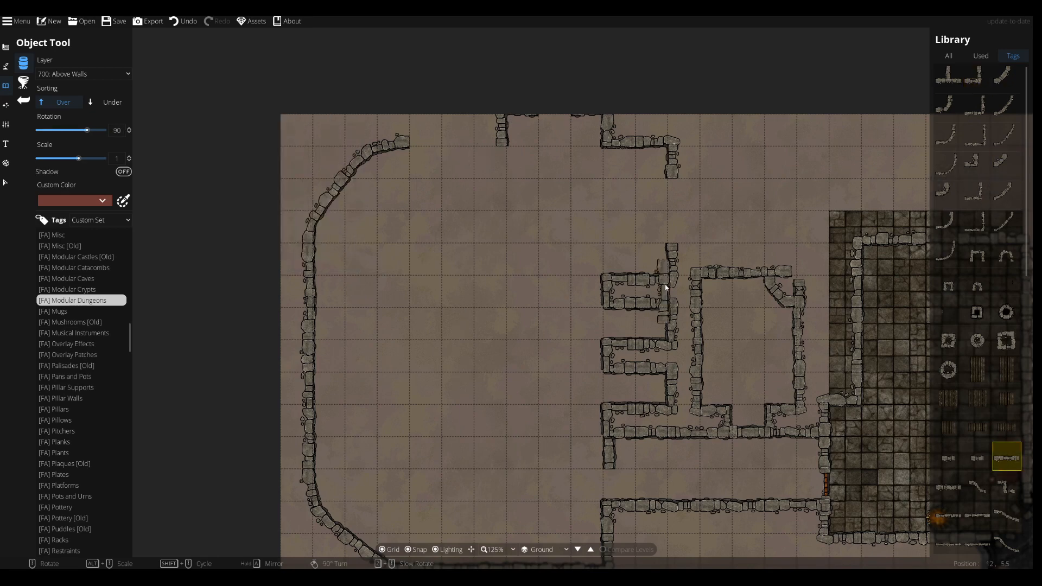
key("ctrl+y")
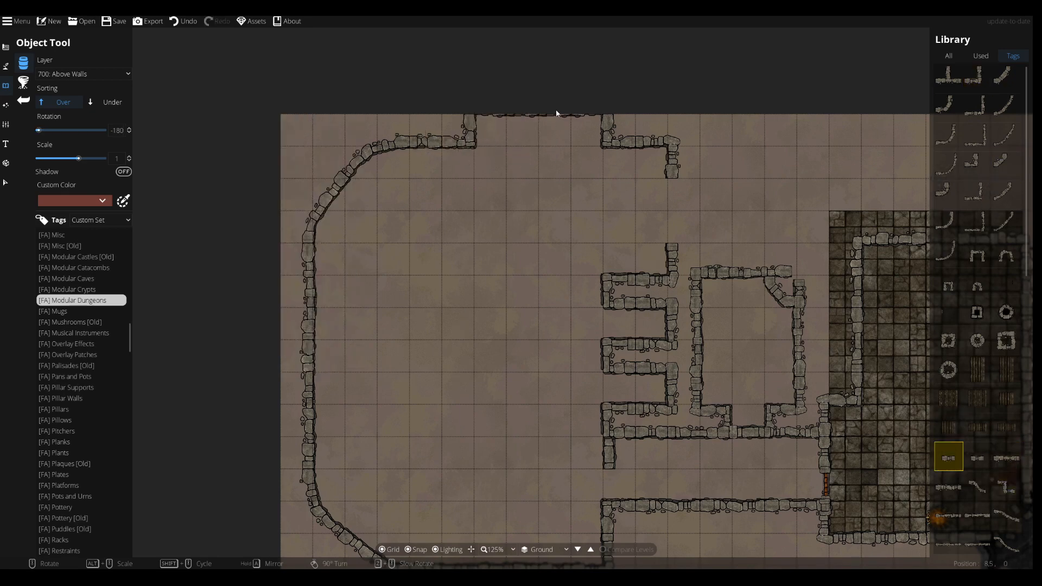
Extend the map canvas by 5 tiles to the north.
left_click(17, 21)
left_click(33, 59)
left_click(515, 242)
type("5 tiles")
left_click(468, 354)
Edit the points of the hall's tiled floor pattern so its northern and western edges follow the walls.
left_click_drag(664, 396, 548, 164)
left_click(5, 47)
left_click(44, 141)
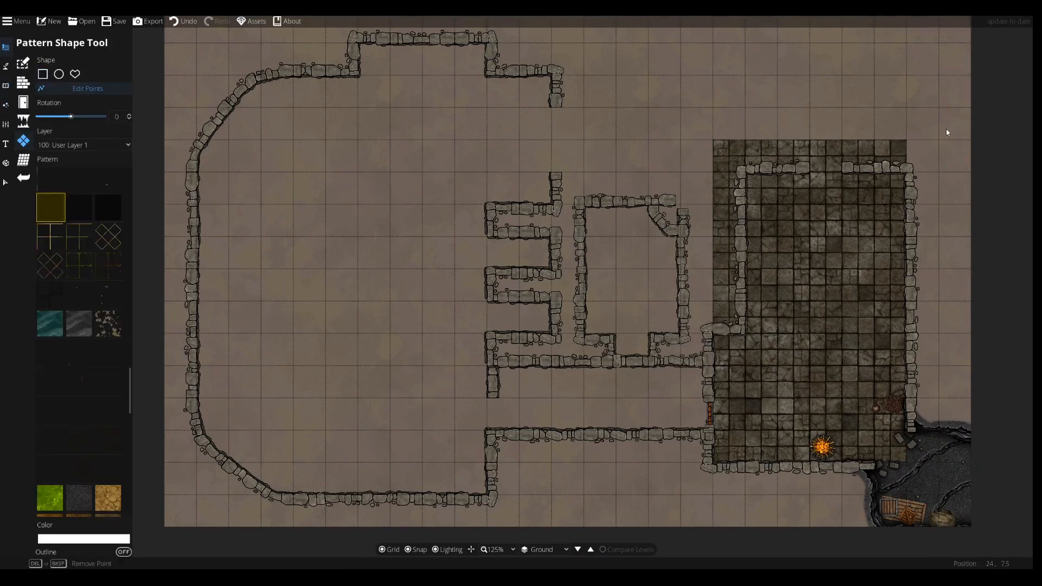
left_click_drag(712, 140, 745, 172)
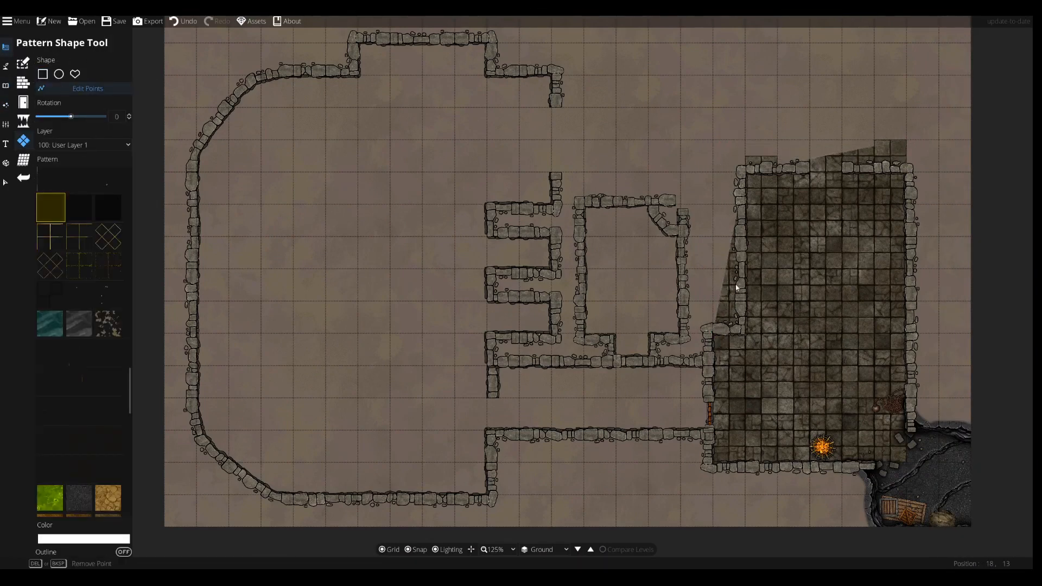
left_click_drag(538, 362, 474, 380)
Place two Dungeon Dead End Out 3x2 A pieces facing away from each other north of the hall, leaving a one-square passage between them.
left_click(25, 85)
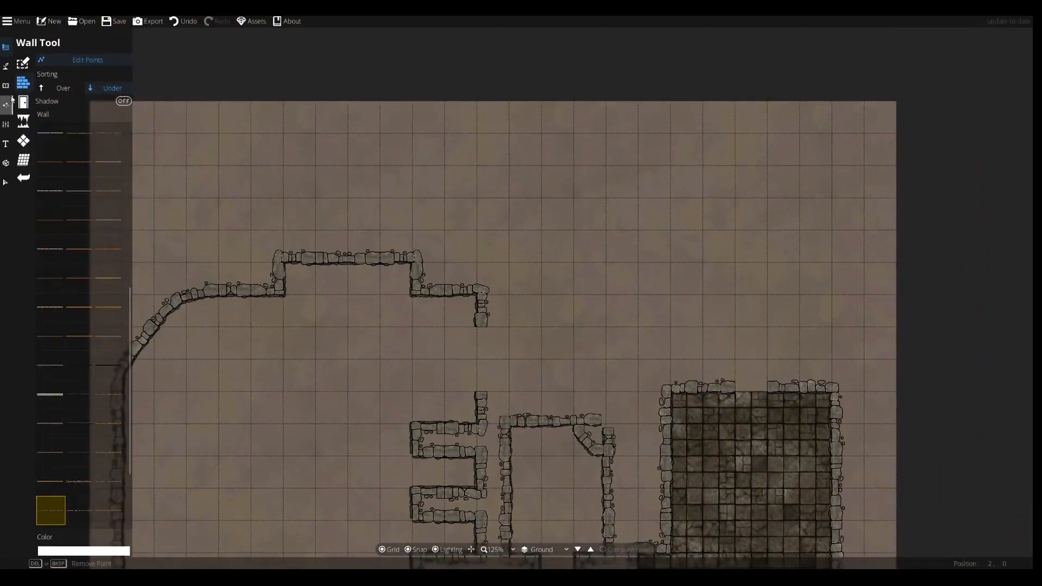
left_click(5, 85)
left_click(44, 63)
left_click(977, 127)
right_click(793, 262)
left_click(977, 255)
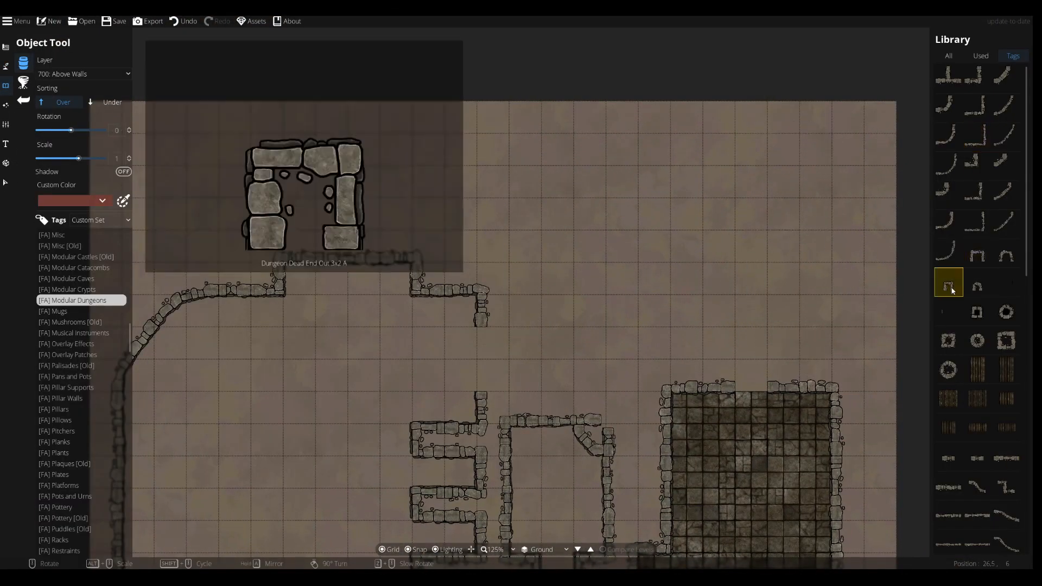
left_click(948, 286)
right_click(730, 379)
scroll(730, 379, "up", 5)
left_click(497, 302)
right_click(668, 309)
left_click(650, 301)
Delete the two old wall pieces beside the new dead ends at the hall's northern edge.
key("s")
left_click(401, 333)
key("Delete")
left_click(754, 331)
key("Delete")
Rebuild the hall's northern corners with straight pieces and mirrored corner pieces on both sides of the passage.
key("o")
left_click(948, 251)
left_click(976, 224)
left_click(949, 398)
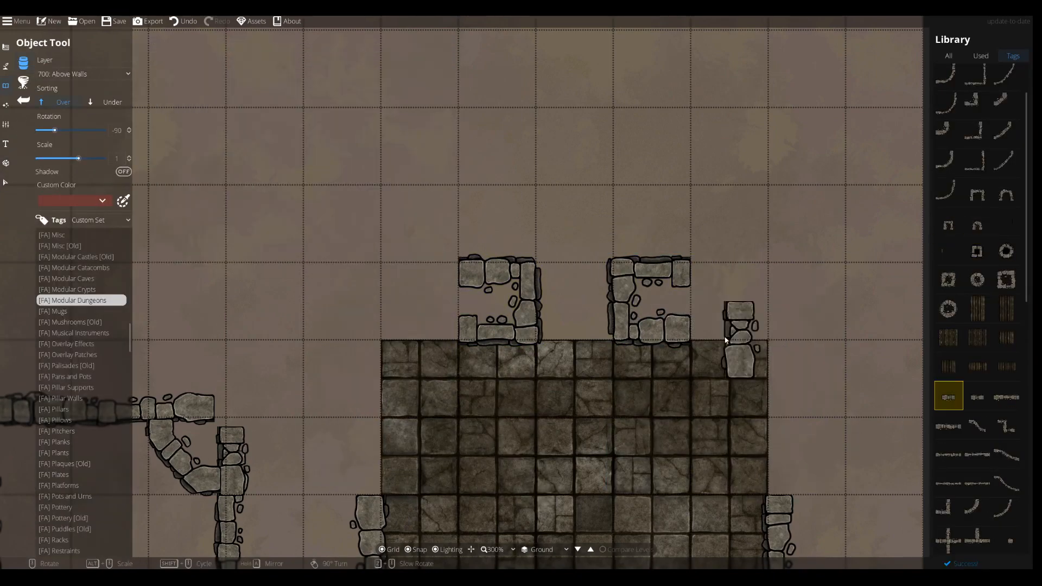
right_click(396, 456)
scroll(977, 108, "up", 2)
left_click(976, 78)
key("a")
left_click(768, 339)
left_click(382, 341)
Cap the narrow wall north-west of the hall with a dead-end piece and place another, rotated 180 degrees, facing it from the north.
left_click_drag(595, 301, 609, 413)
scroll(632, 270, "down", 3)
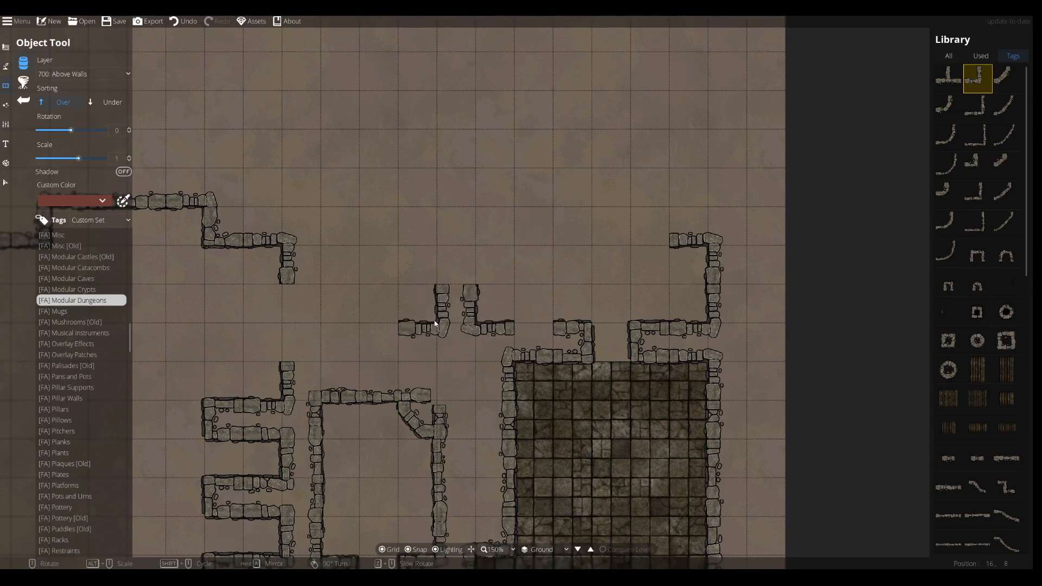
left_click(949, 286)
left_click(456, 247)
right_click(456, 192)
right_click(455, 192)
left_click_drag(456, 192, 482, 227)
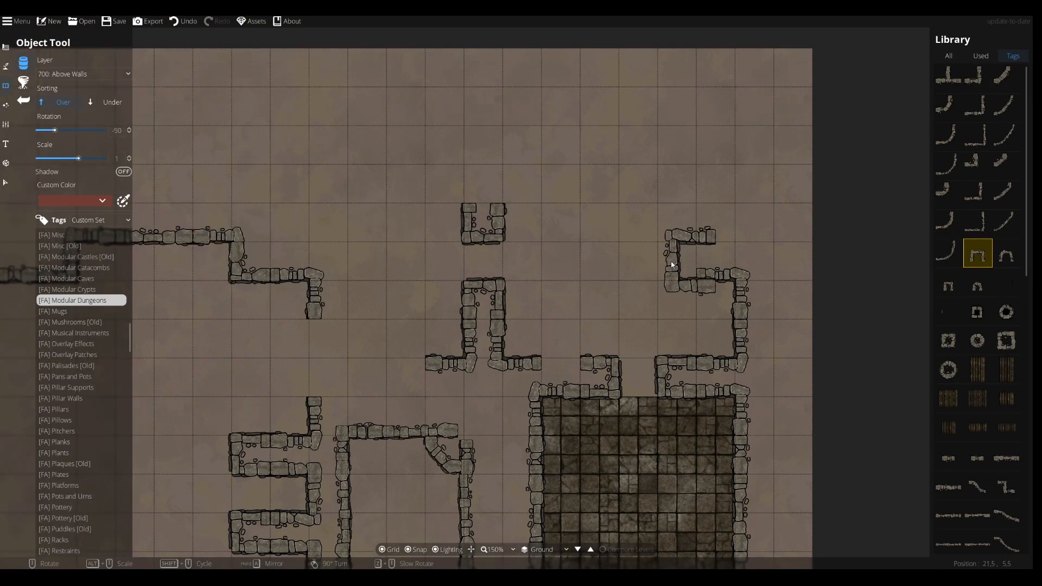
Extend the wall of the room north of the hall westward and north with a large corner piece.
left_click_drag(417, 263, 546, 272)
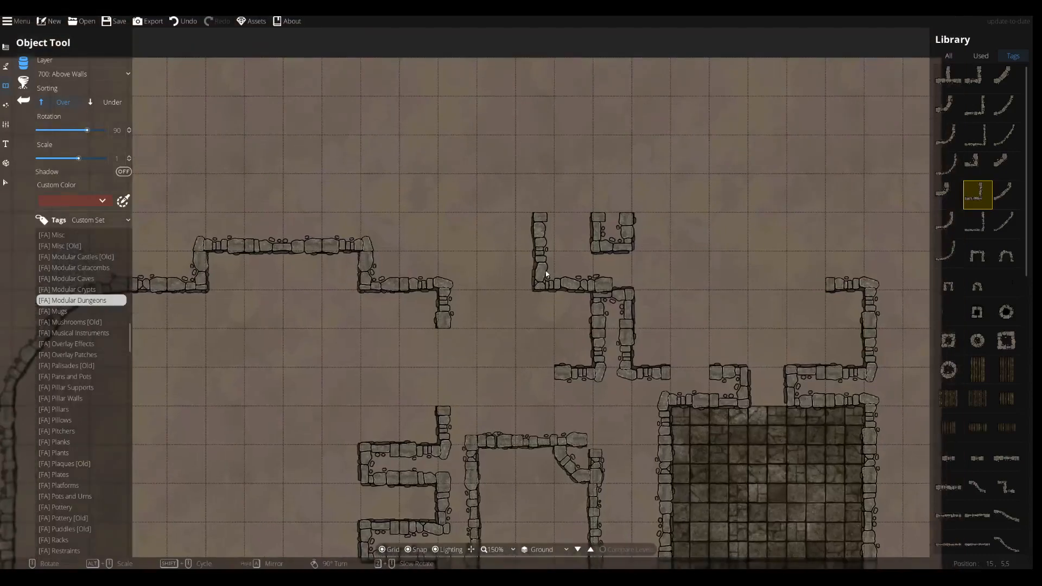
left_click(772, 282)
left_click(1006, 135)
left_click(978, 167)
right_click(524, 377)
scroll(1006, 304, "down", 3)
left_click(1006, 303)
right_click(516, 396)
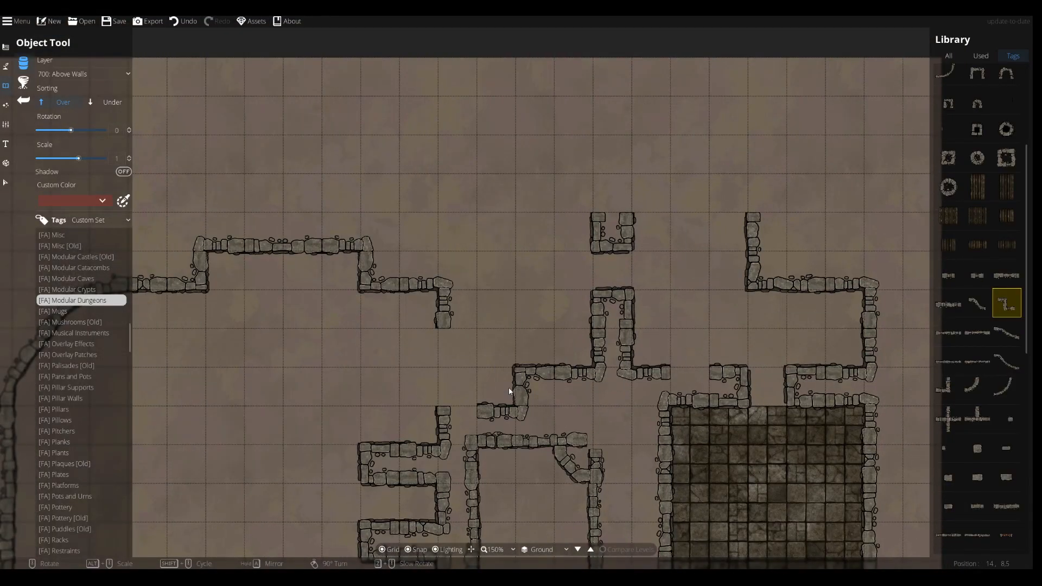
left_click(510, 356)
left_click(948, 275)
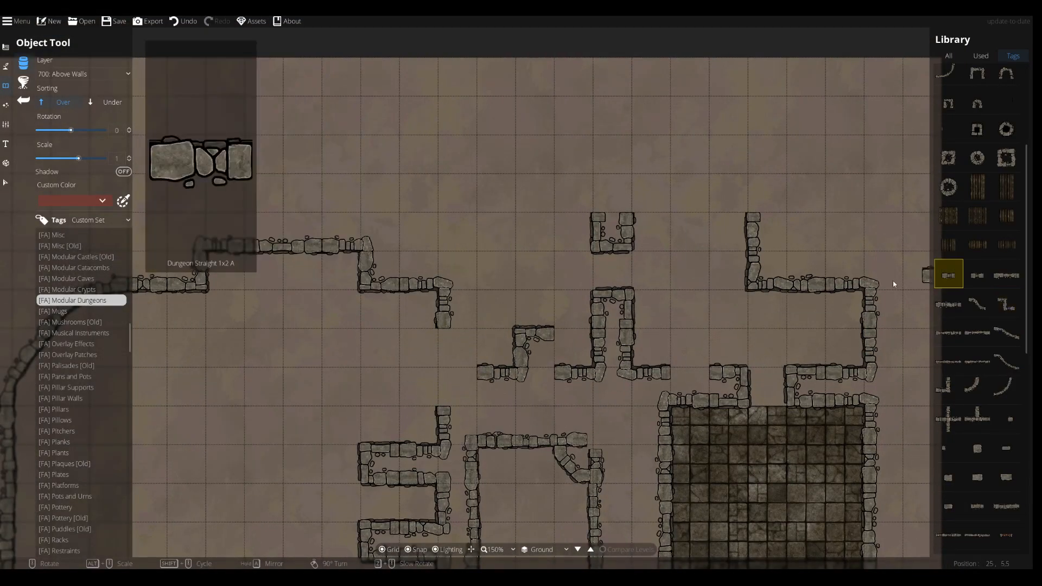
right_click(552, 352)
left_click(946, 388)
Extend the wall west of the capped section with straight pieces and turn it south to join the chamber's notched eastern wall.
left_click(949, 275)
right_click(554, 352)
right_click(554, 352)
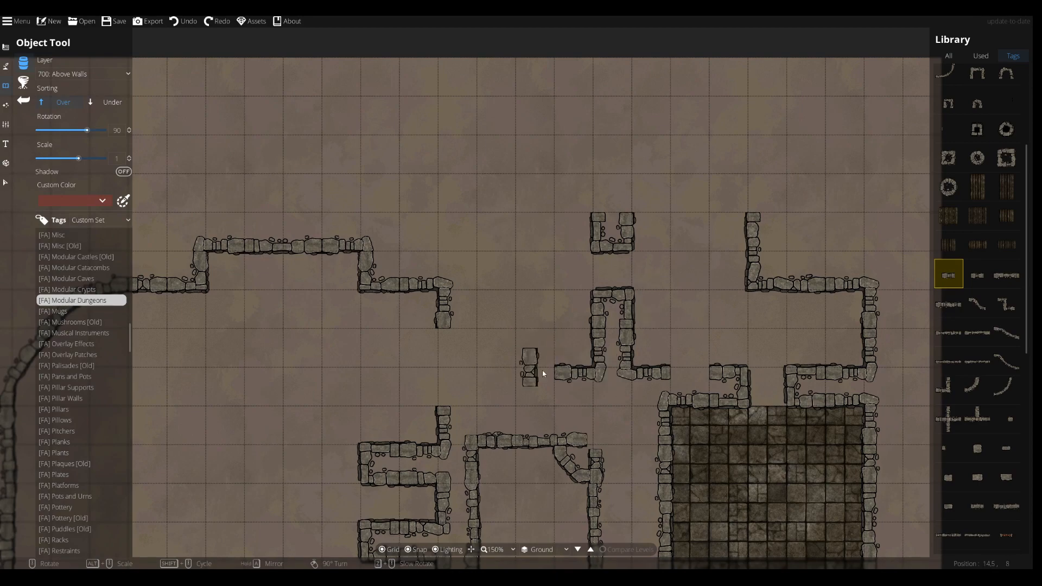
scroll(986, 87, "up", 3)
scroll(982, 98, "down", 1)
Turn the chamber's north-eastern wall east with a corner piece, run it north and turn it back west with a large corner.
left_click(977, 105)
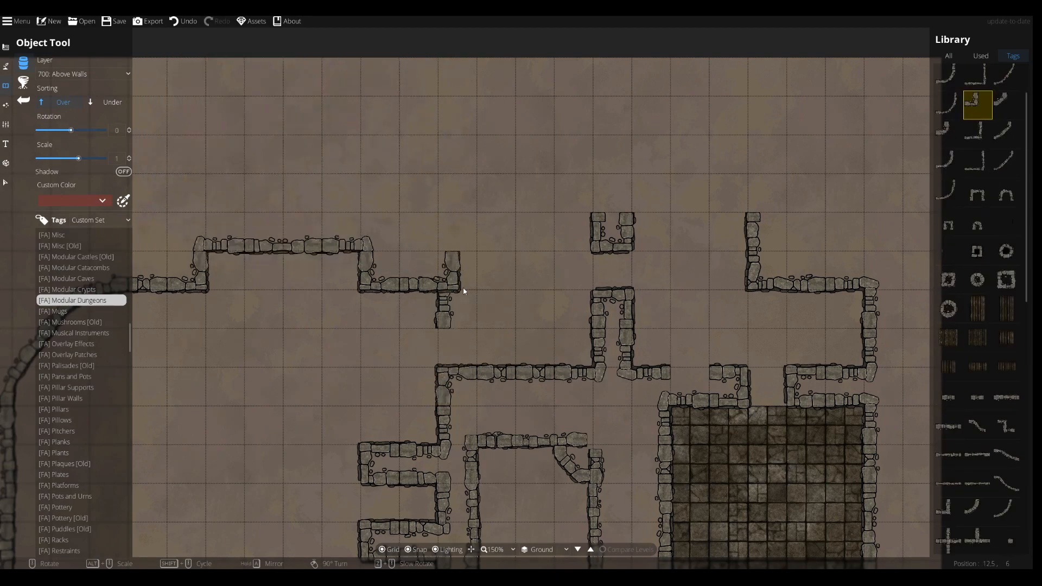
left_click(481, 333)
right_click(481, 296)
right_click(481, 295)
left_click(977, 163)
right_click(434, 200)
left_click(442, 205)
left_click_drag(418, 166, 415, 266)
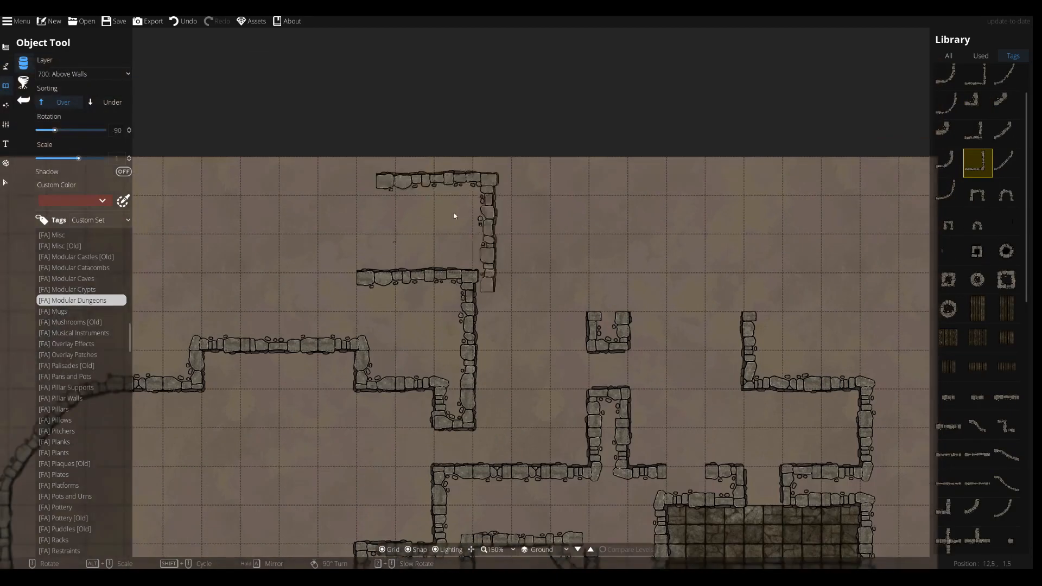
Continue the new wall into a western side room with two corner pieces along its western end.
right_click(565, 208)
scroll(984, 219, "up", 2)
left_click(977, 78)
right_click(318, 273)
left_click(318, 273)
right_click(316, 205)
left_click(316, 204)
Build the side room's northern wall with straight pieces and a stepped Dungeon Straight 2x3 B piece rotated -180 at its eastern end.
left_click(977, 79)
right_click(475, 174)
scroll(985, 325, "down", 2)
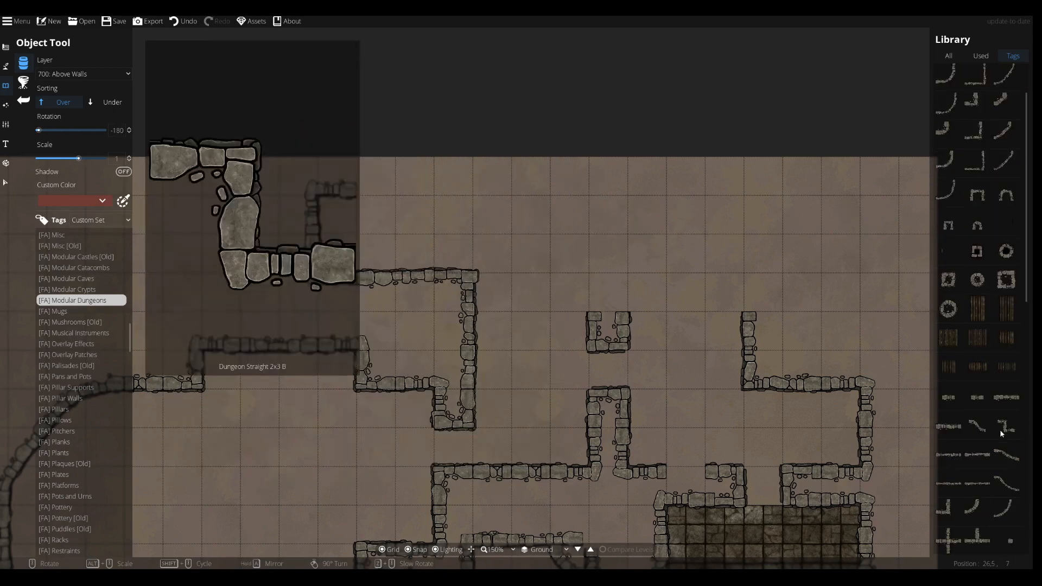
left_click(1007, 424)
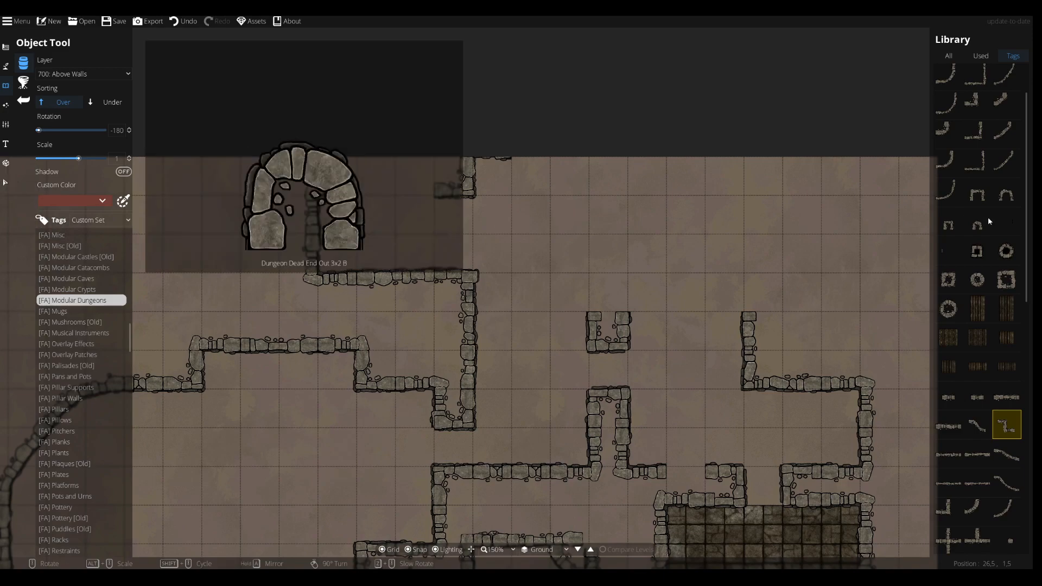
left_click(1006, 395)
Extend both walls of the passage north of the hall's upper room and turn them inward with corner pieces, leaving an opening.
right_click(763, 313)
left_click(1005, 425)
left_click(976, 195)
left_click(977, 103)
scroll(987, 130, "up", 2)
left_click(978, 79)
right_click(744, 275)
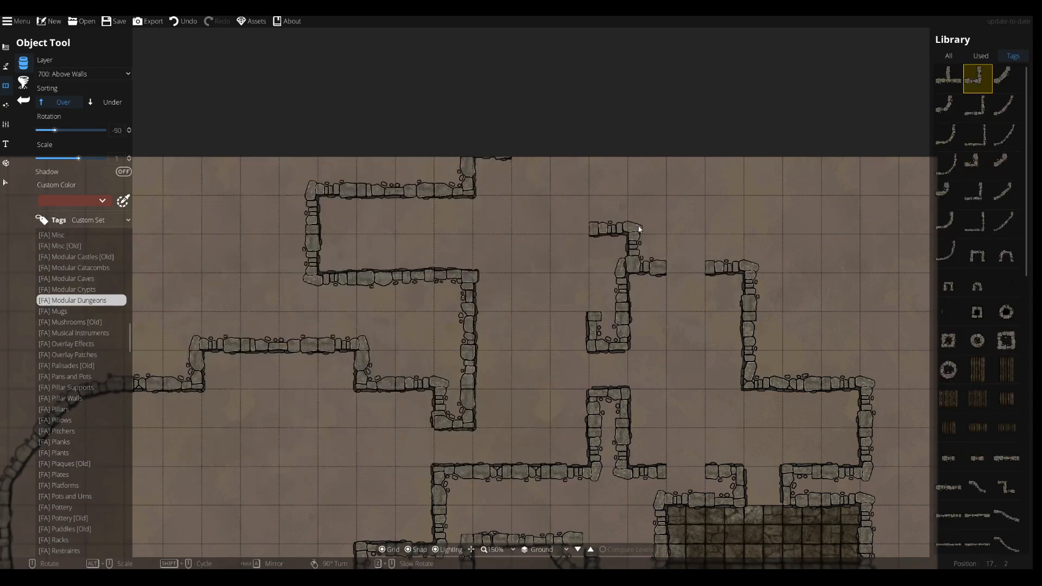
Enclose the wall section west of the opening with a diagonal corner piece and straight pieces.
left_click_drag(679, 351, 618, 329)
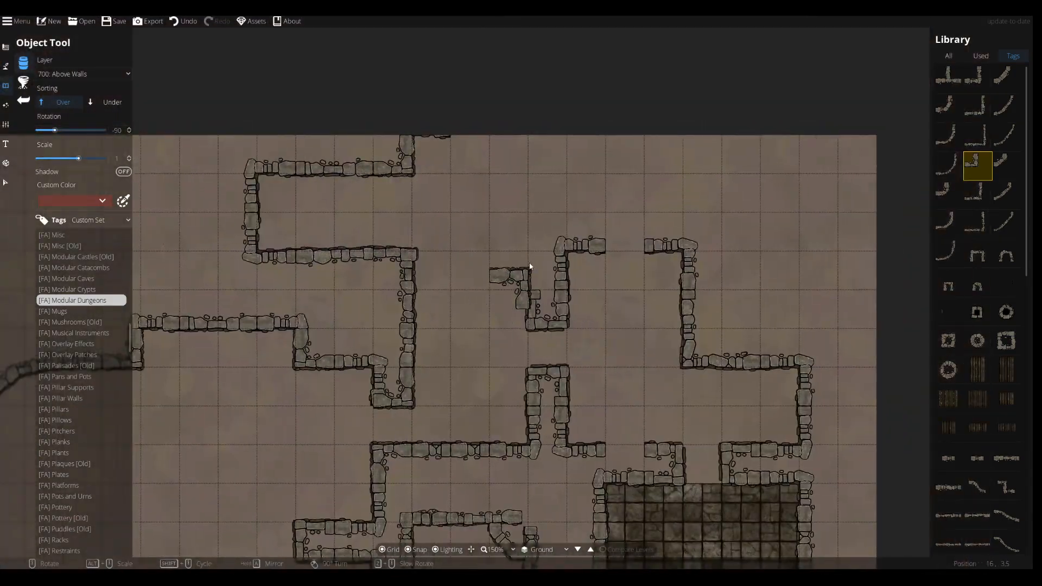
left_click(1004, 193)
right_click(552, 218)
left_click(553, 202)
left_click(950, 282)
left_click(977, 457)
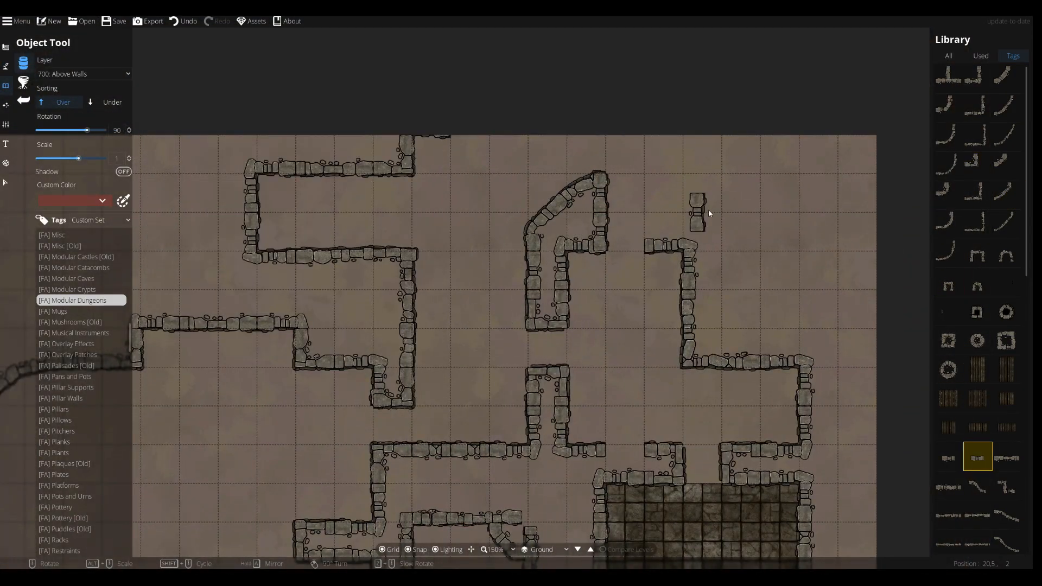
scroll(666, 233, "up", 3)
left_click(976, 165)
right_click(662, 214)
Extend the map canvas by another 5 tiles to the north.
scroll(665, 304, "down", 6)
left_click_drag(665, 304, 645, 160)
left_click(17, 21)
left_click(24, 58)
left_click(515, 245)
type("5")
left_click(470, 358)
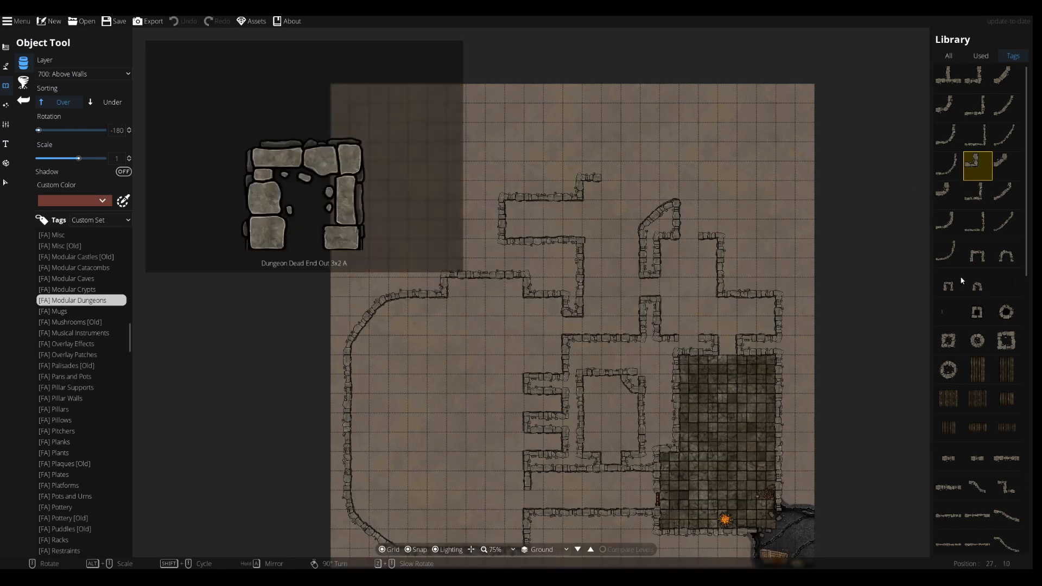
Try to extend the diagonal-cornered wall section northward with a straight piece rotated -90.
scroll(961, 280, "down", 2)
left_click(977, 396)
left_click_drag(692, 231, 646, 350)
scroll(606, 298, "up", 3)
right_click(576, 301)
left_click(576, 301)
left_click(977, 397)
scroll(977, 426, "down", 4)
left_click(977, 415)
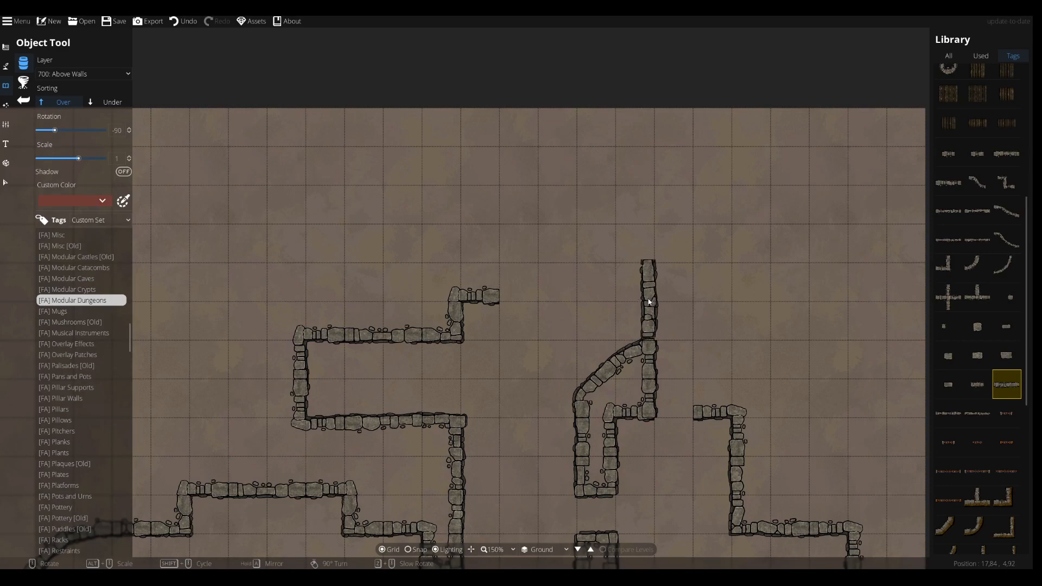
scroll(650, 306, "up", 4)
key("ctrl+z")
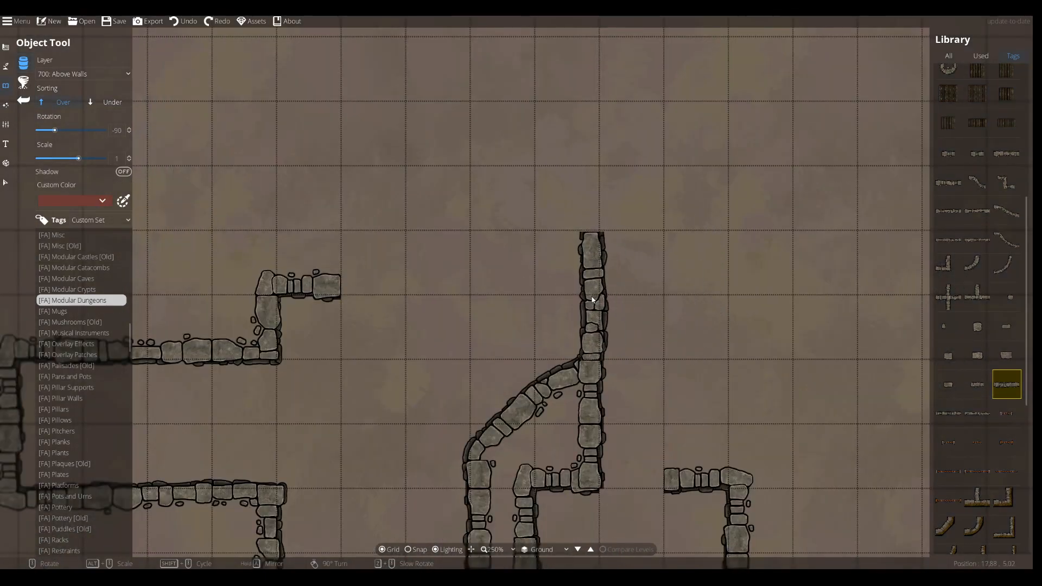
key("ctrl+z")
Place wooden stairs against the western end wall of the side room.
scroll(812, 366, "down", 2)
left_click_drag(813, 366, 661, 193)
scroll(660, 193, "down", 2)
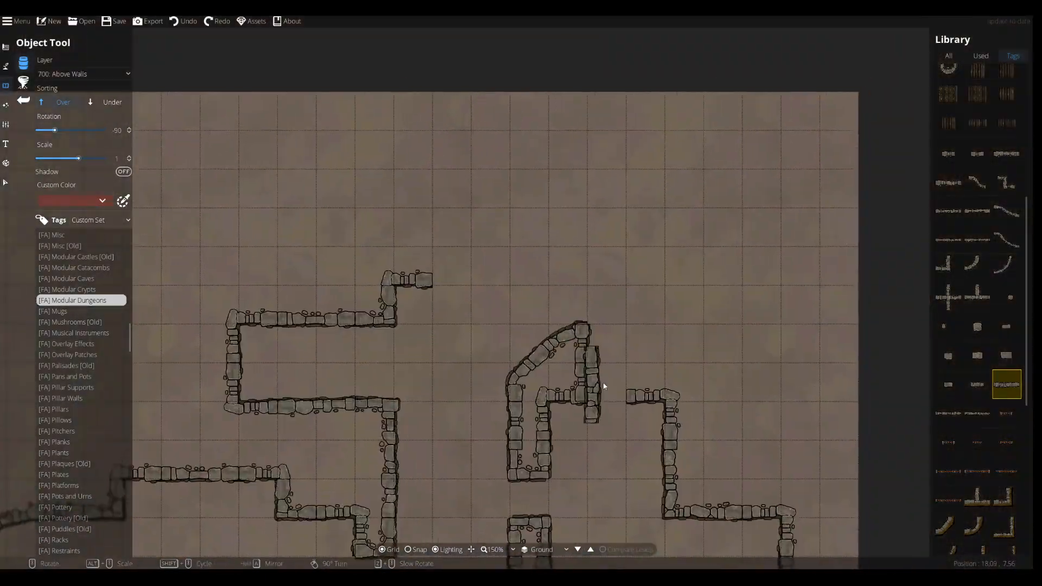
scroll(643, 366, "up", 8, "shift")
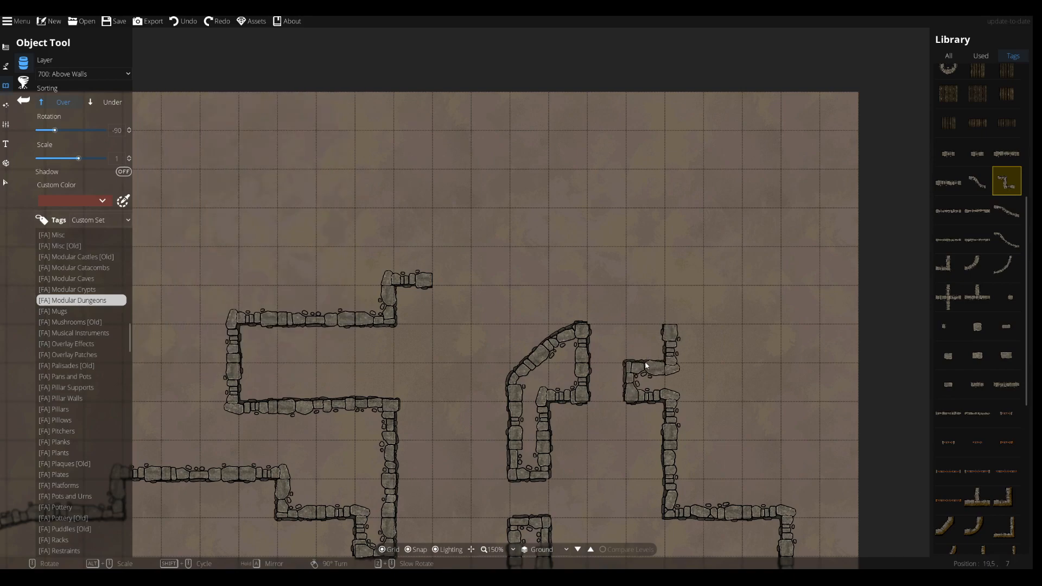
scroll(584, 300, "down", 3)
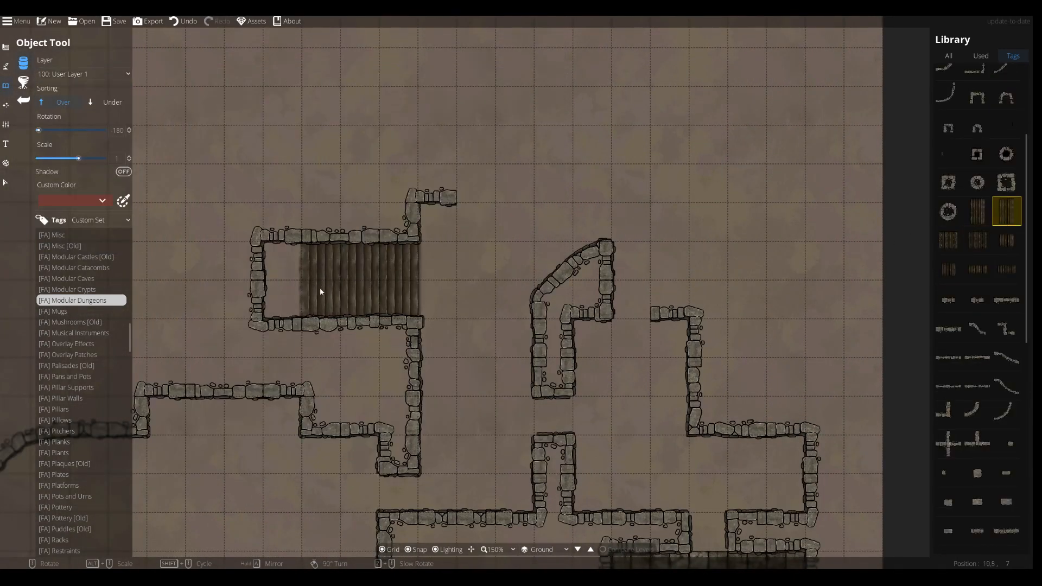
scroll(320, 288, "up", 3)
left_click(263, 277)
Move the diagonal corner off the enclosed wall section and extend the section's side walls north with short straight pieces.
left_click(948, 356)
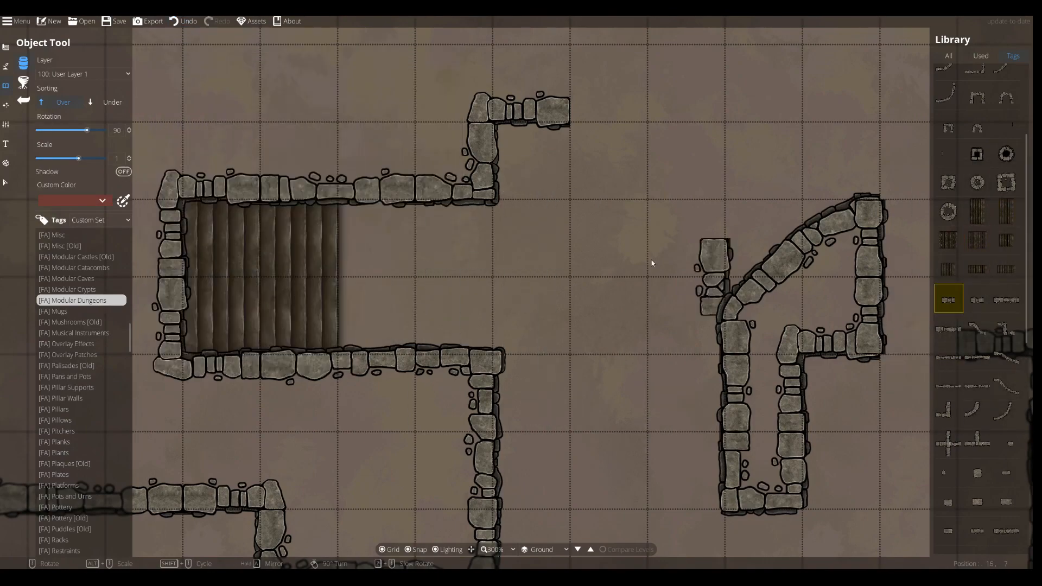
left_click(948, 301)
scroll(600, 243, "down", 2)
key("v")
left_click_drag(591, 177, 753, 339)
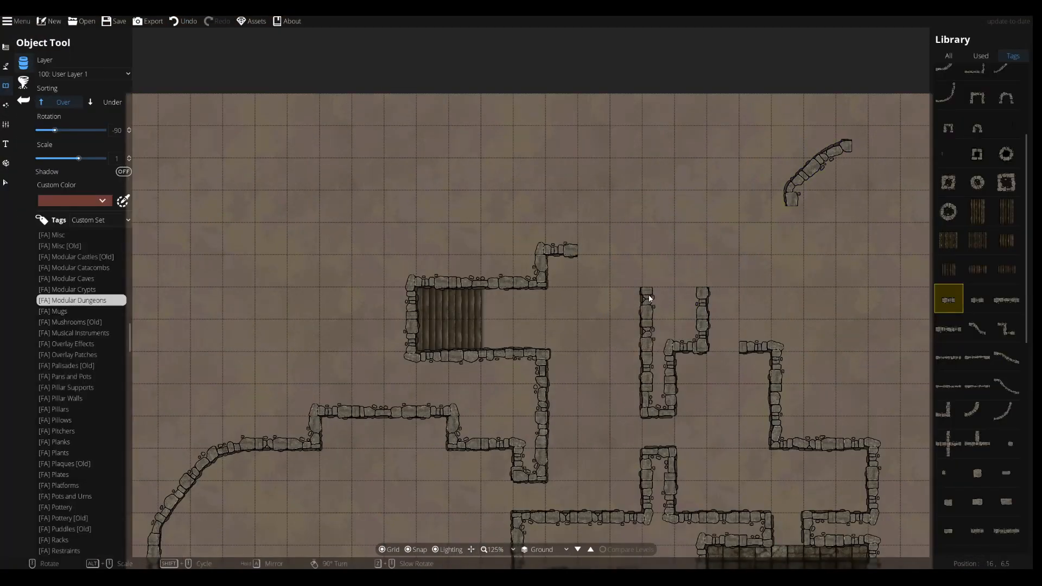
Close the northern end of the narrow walled section with corner pieces.
left_click(978, 97)
scroll(977, 163, "up", 3)
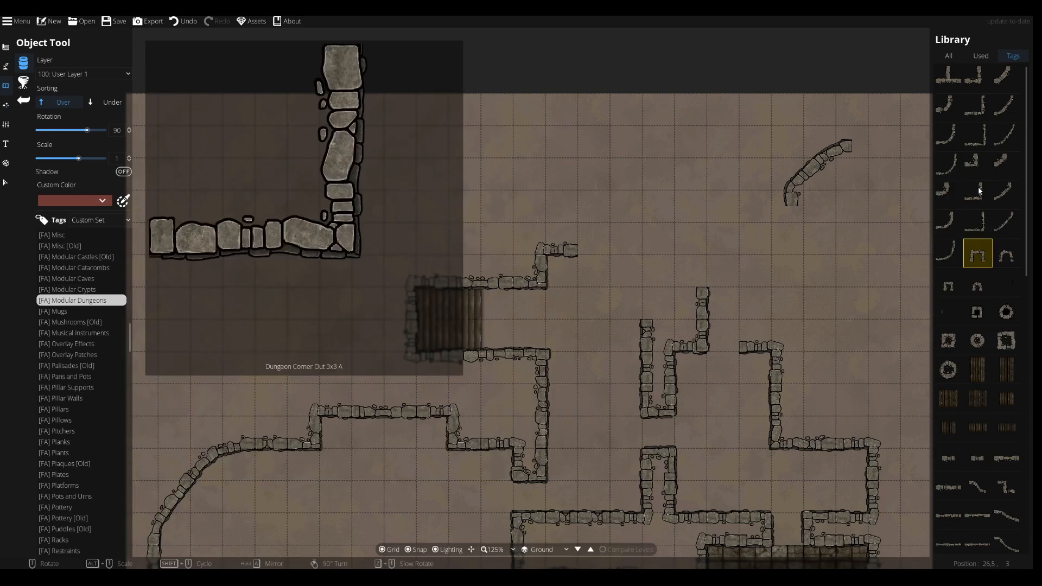
left_click(977, 166)
right_click(658, 270)
left_click(659, 270)
Continue the side room's stepped northern wall with a corner piece and place a large corner rotated -180 farther north.
right_click(676, 272)
left_click(611, 253)
left_click(977, 108)
right_click(631, 188)
right_click(631, 189)
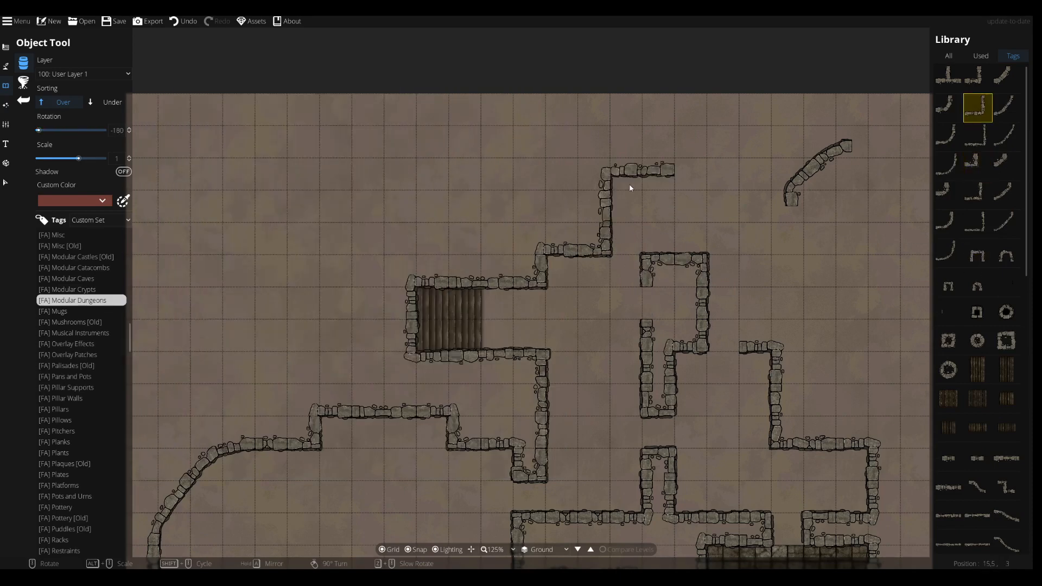
left_click(630, 143)
Delete the stray diagonal corner piece from the map's empty northeastern area.
left_click(5, 182)
left_click_drag(753, 200, 838, 223)
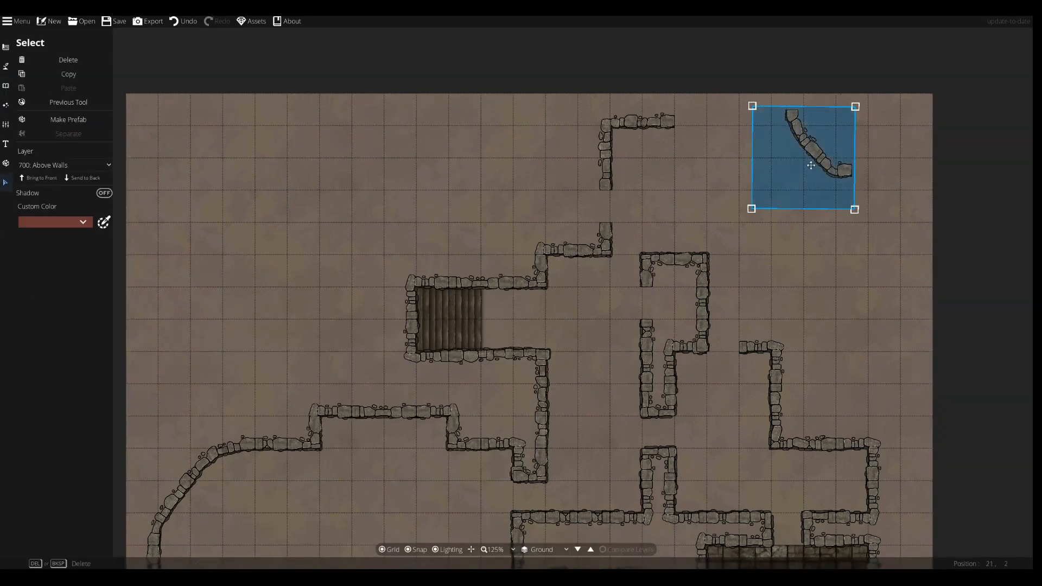
key("Delete")
Place a Dungeon Corner In 3x3 B piece as the curved northeastern corner of the new northern room.
left_click(6, 85)
left_click(42, 67)
left_click(1006, 136)
left_click(1006, 108)
left_click(1005, 78)
left_click(1006, 135)
left_click(1006, 111)
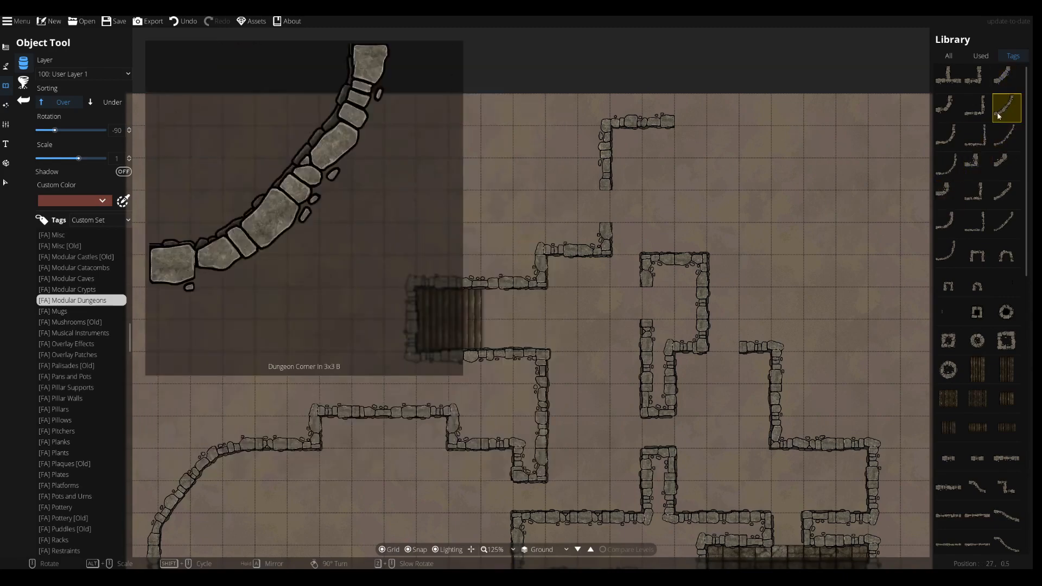
left_click(848, 148)
left_click_drag(849, 148, 792, 138)
Fill the gaps in the northern room's northern and western walls with straight pieces.
left_click(1006, 166)
left_click(1005, 457)
right_click(646, 103)
right_click(646, 103)
left_click(978, 457)
left_click(549, 197)
left_click(717, 113)
Bend the northern room's eastern wall inward with a curved straight piece and turn it west with a corner.
left_click(1007, 514)
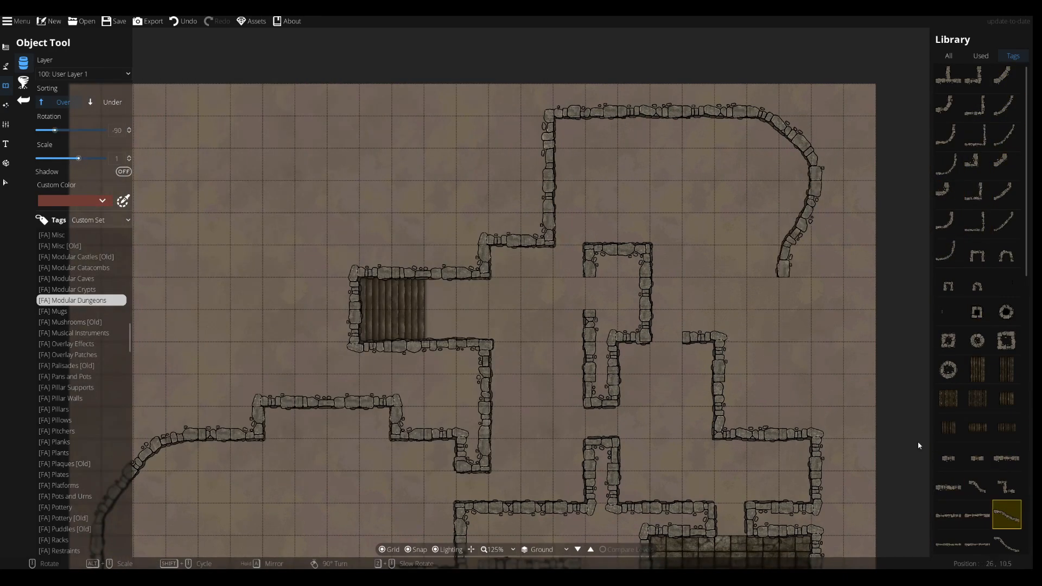
left_click(977, 515)
left_click(1006, 458)
left_click(977, 195)
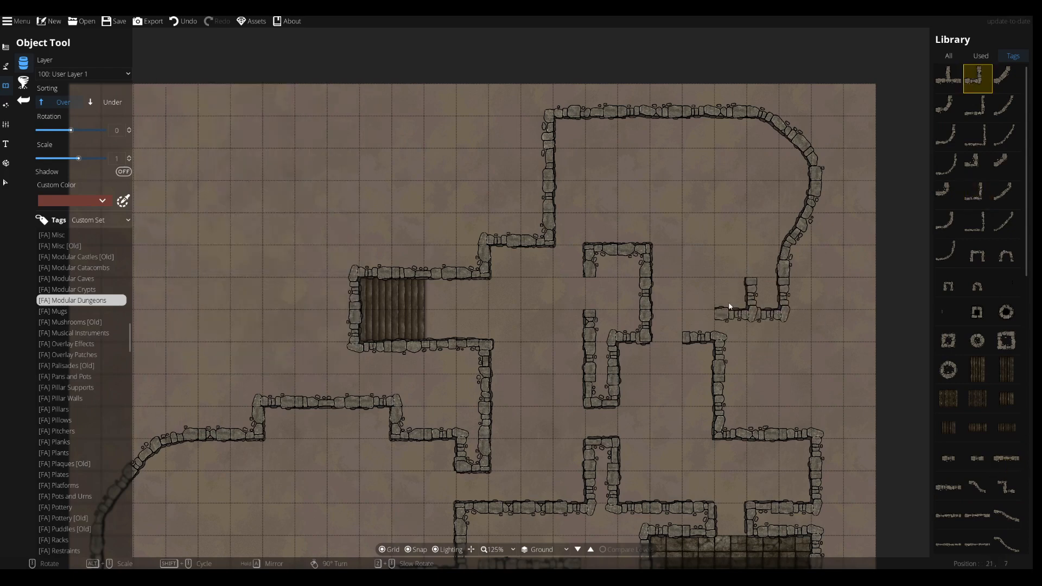
Link the passage's eastern wall to the northern room's southern wall with a small corner piece rotated -180.
left_click(977, 253)
left_click(951, 286)
scroll(702, 326, "up", 3)
right_click(672, 328)
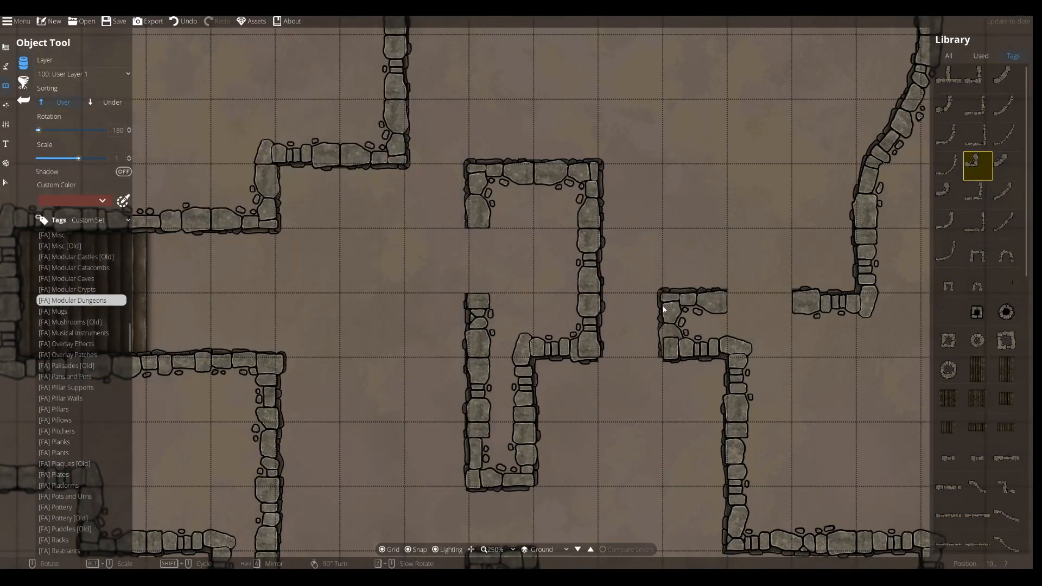
Cover the wall junctions along the northern passages with Dungeon End Right 1x2 pieces.
scroll(664, 325, "up", 5)
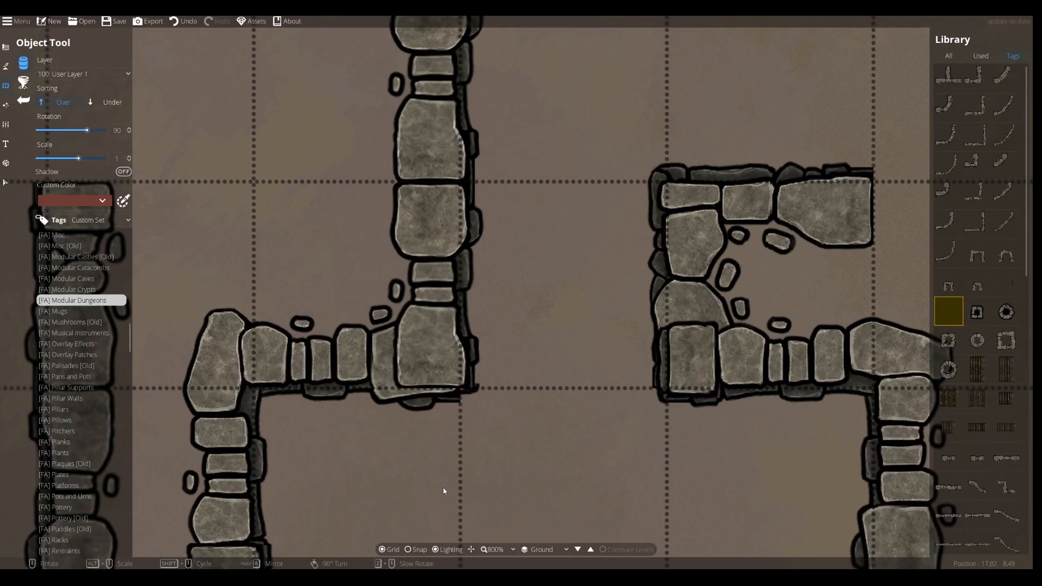
left_click_drag(459, 458, 742, 17)
scroll(545, 458, "down", 2)
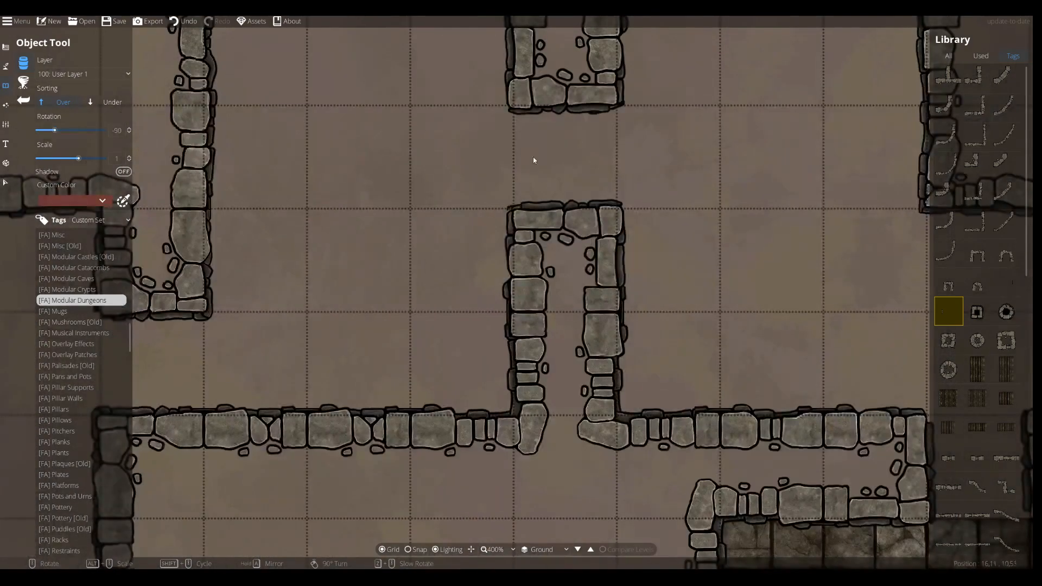
scroll(588, 254, "down", 3)
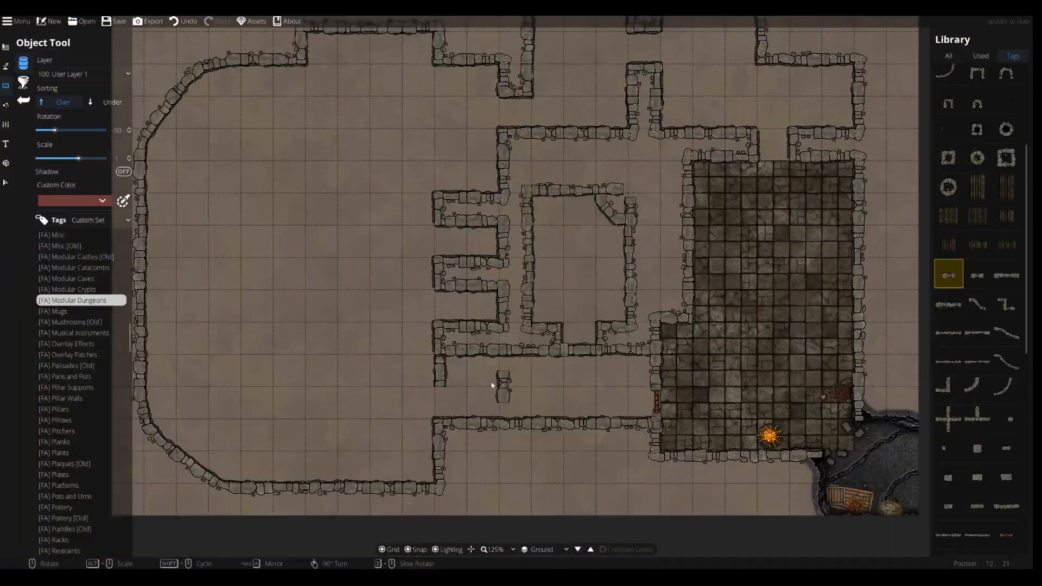
Delete the short wall stub where the corridor opens into the rounded western chamber.
scroll(559, 349, "up", 2)
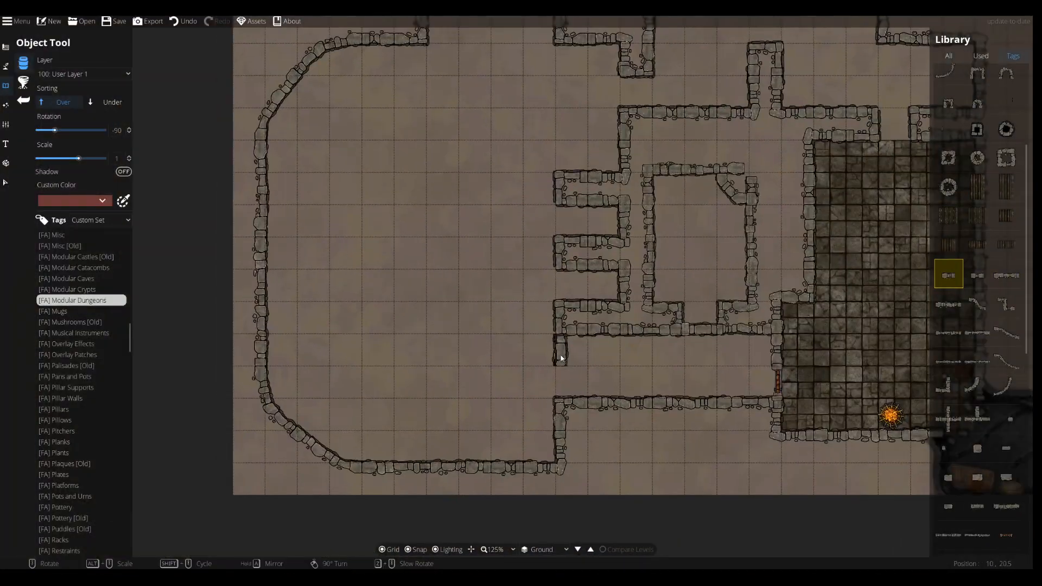
key("v")
left_click(554, 350)
key("Delete")
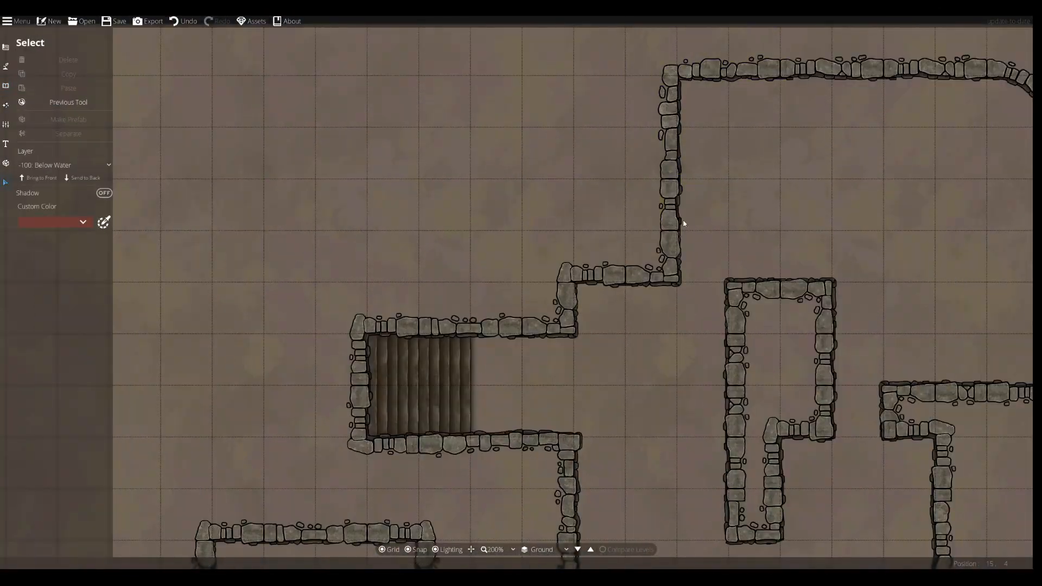
Remove the northern room's northwestern corner and build a westward passage with alternating alcoves from dead-end and corner pieces.
left_click(671, 136)
key("Delete")
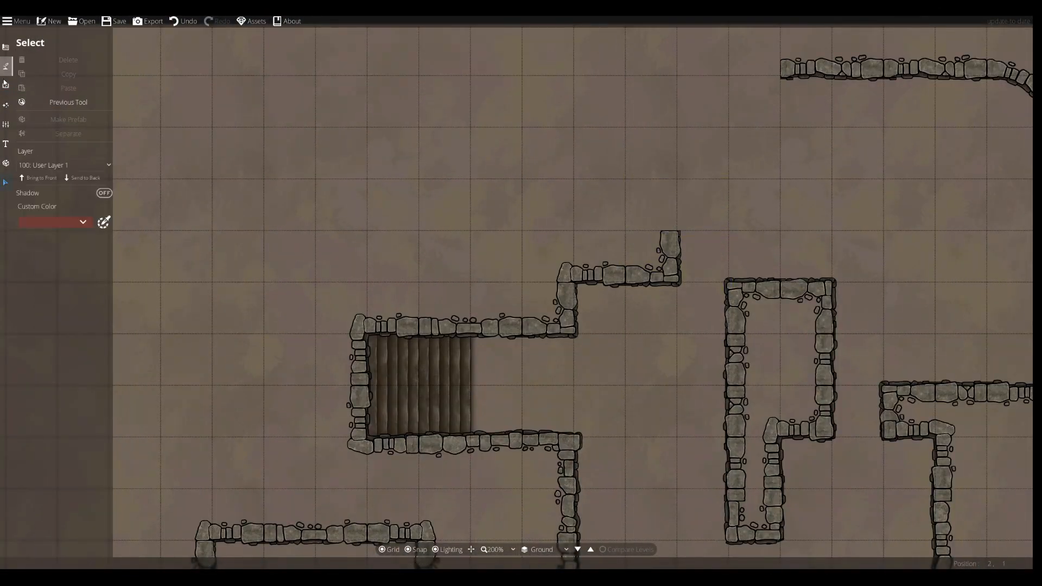
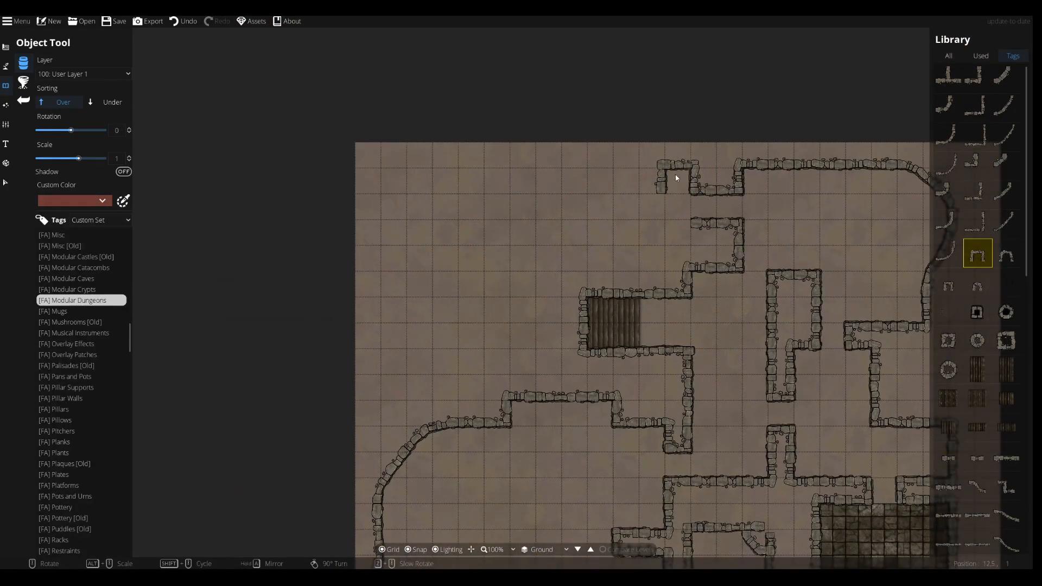
scroll(629, 236, "up", 2)
left_click(977, 166)
right_click(616, 178)
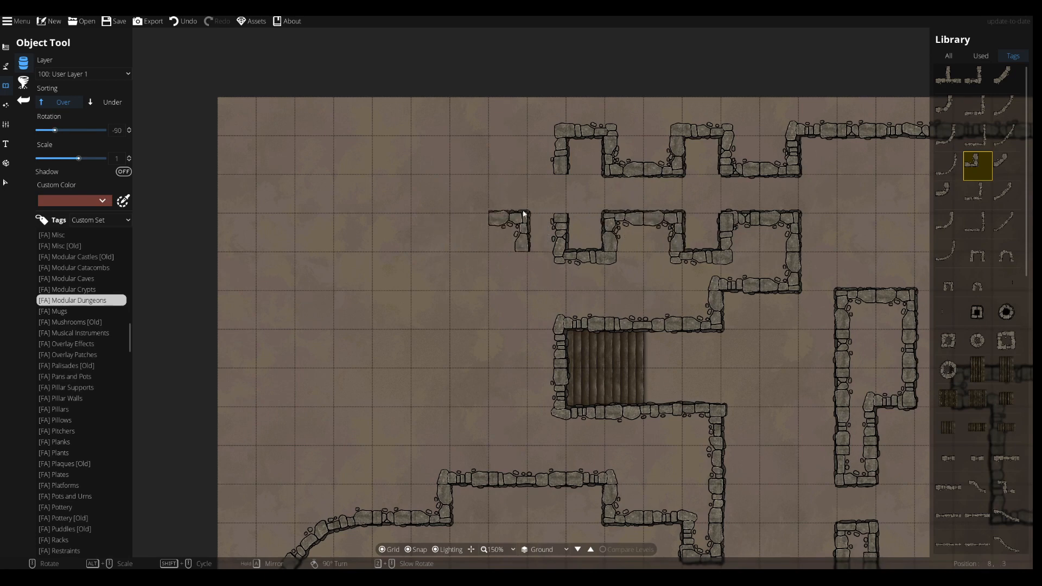
left_click_drag(751, 277, 711, 340)
Finish the western end of the alcove passage with a small dead-end piece and a corner piece.
left_click(978, 458)
left_click(1006, 458)
left_click(948, 283)
left_click(509, 240)
left_click(977, 166)
right_click(472, 193)
left_click(484, 198)
Place a large corner piece as the northwestern corner of a new room in the map's far northwest.
left_click(977, 78)
left_click_drag(414, 224, 653, 193)
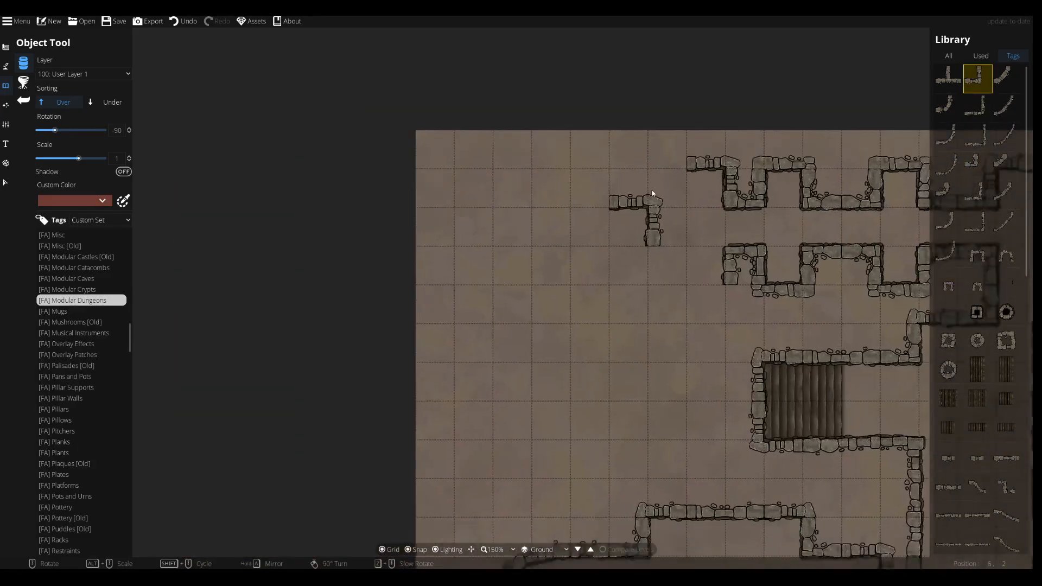
left_click(978, 137)
left_click_drag(497, 200, 498, 173)
left_click(496, 172)
Join the new room's northern wall to the alcove passage with a small dead-end piece rotated -180.
left_click(948, 282)
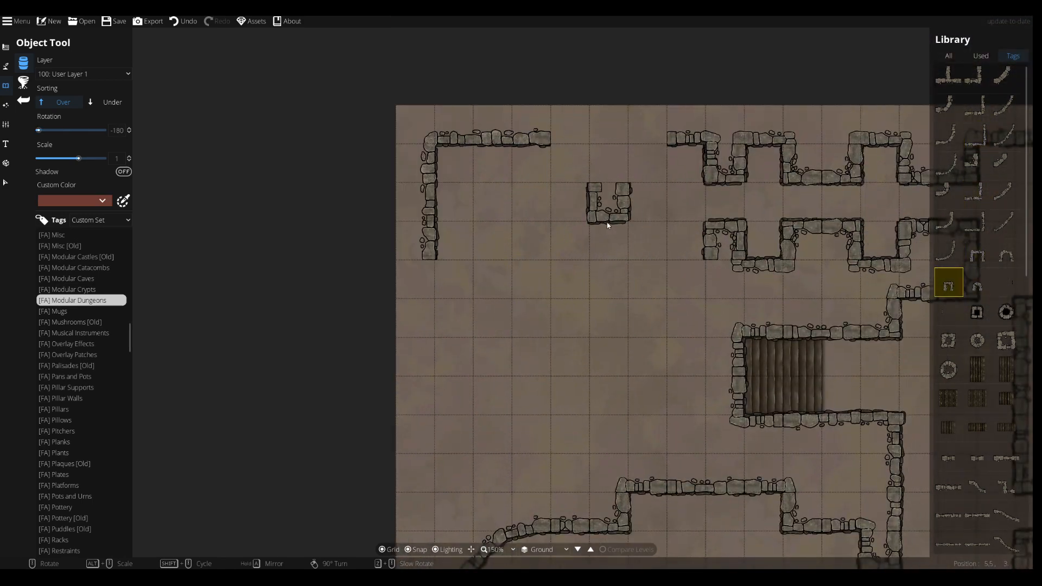
left_click(626, 155)
left_click_drag(712, 386, 711, 317)
left_click(977, 255)
Extend the northwestern room's western wall south and bend it inward with a curved piece.
left_click(977, 167)
right_click(436, 212)
right_click(436, 212)
left_click(1007, 224)
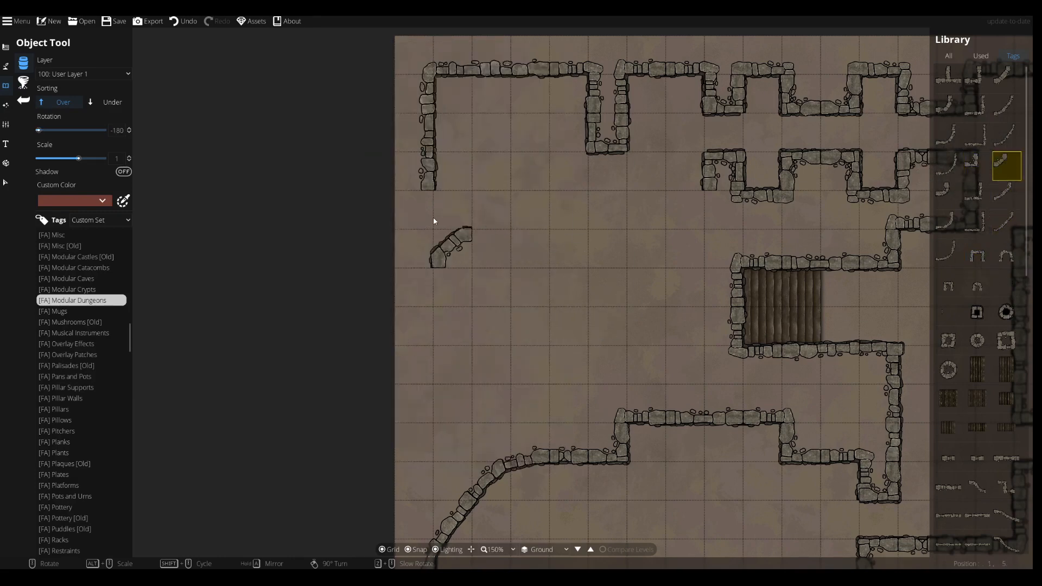
left_click(1007, 456)
left_click(977, 487)
left_click(450, 307)
Turn the northwestern room's western wall east with a corner piece rotated 90 as the southwestern corner.
left_click(1004, 488)
right_click(492, 390)
right_click(491, 390)
left_click(1006, 457)
left_click(977, 223)
right_click(545, 347)
left_click(977, 78)
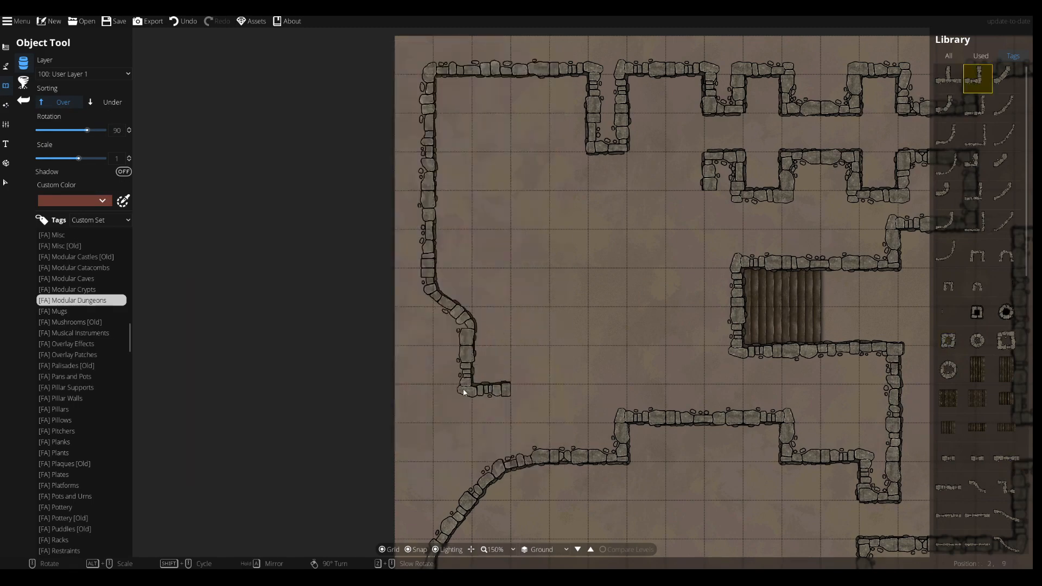
Complete the northwestern room's southern and eastern walls with a southeastern corner and straight pieces.
left_click(1006, 192)
left_click(1006, 223)
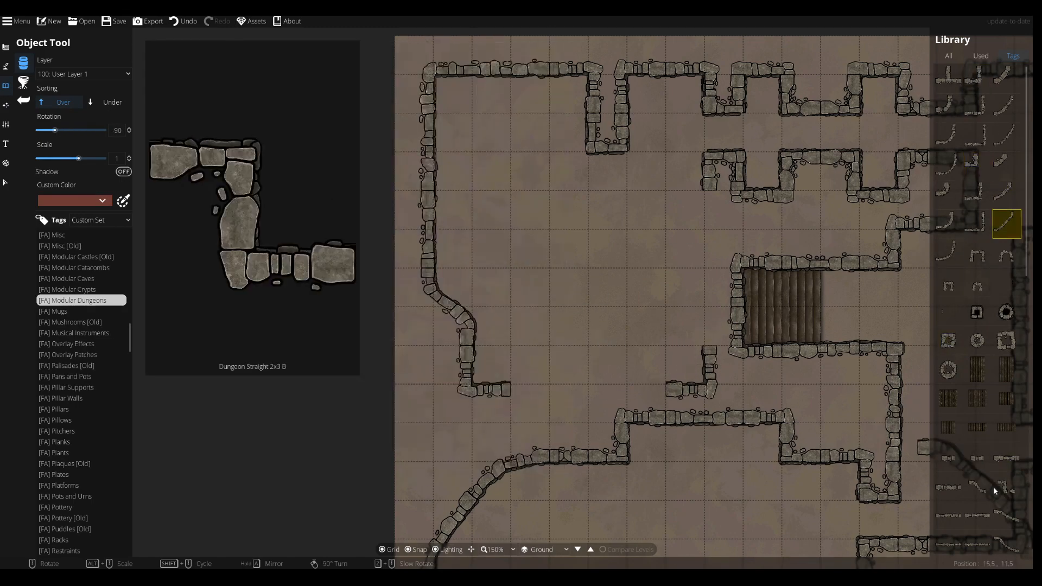
left_click(977, 515)
left_click(568, 385)
right_click(704, 255)
left_click(705, 249)
Connect the northwestern room's southern wall to the rounded chamber's northern wall with two short straight pieces rotated -90.
left_click_drag(676, 408, 547, 305)
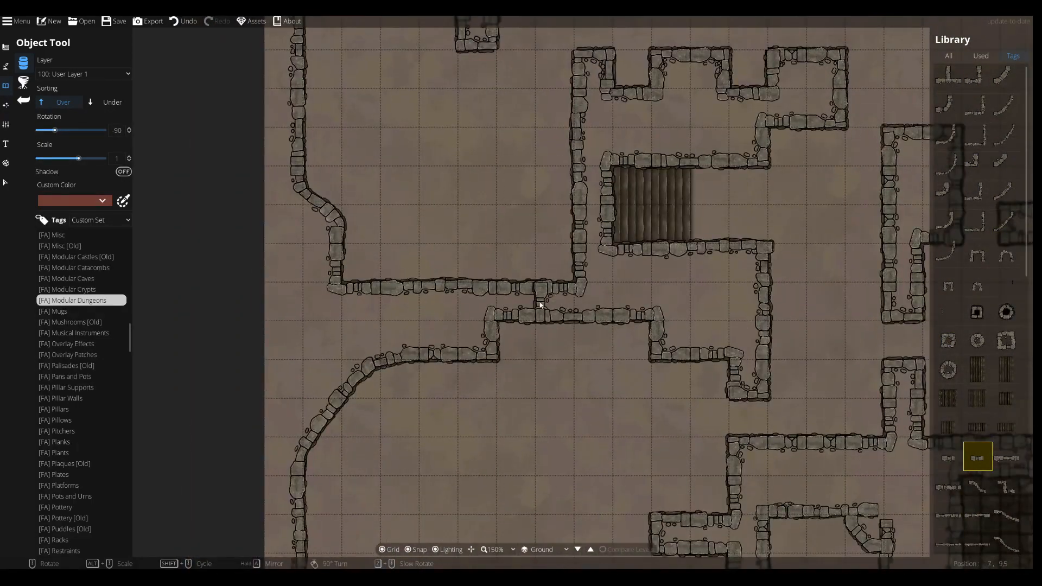
scroll(500, 307, "up", 5)
right_click(461, 307)
left_click(471, 309)
left_click(585, 315)
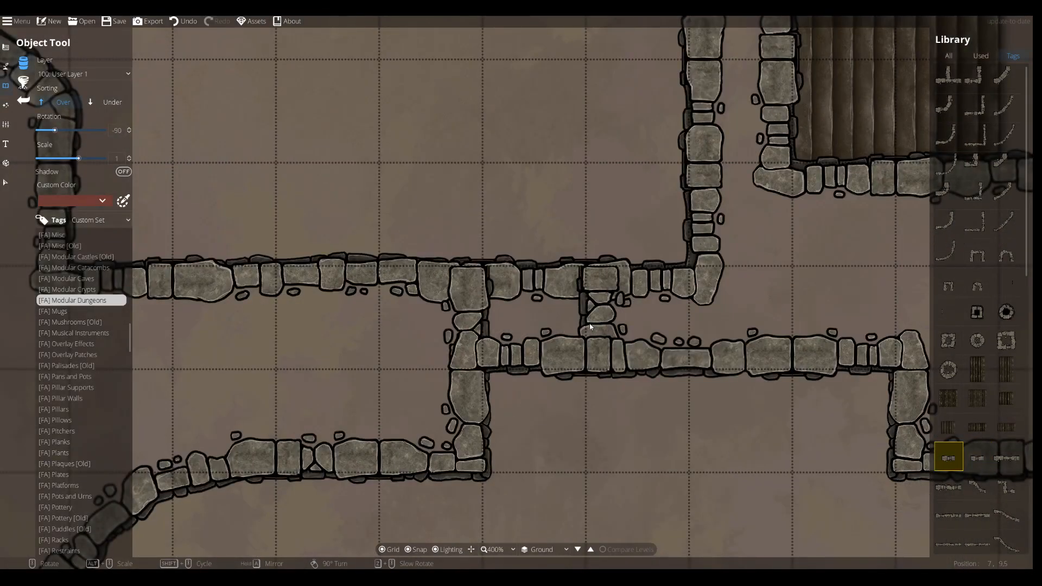
Delete the southern wall piece between the two short connectors to open a niche.
scroll(575, 348, "down", 4)
left_click(5, 183)
left_click(554, 330)
key("Delete")
left_click(5, 66)
left_click(5, 85)
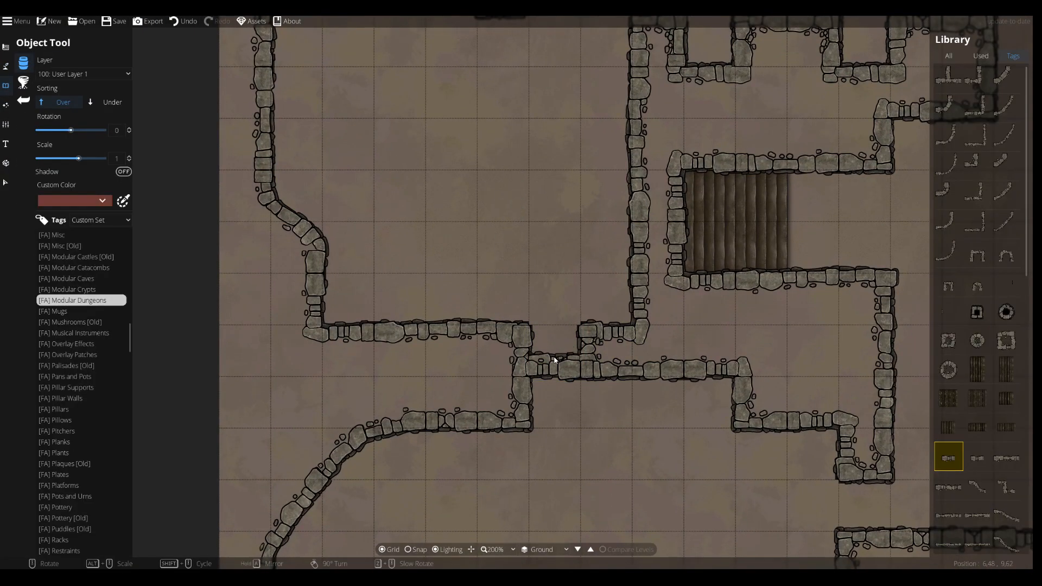
Line the back of the opened niche with a short horizontal straight piece.
scroll(553, 361, "up", 1)
left_click(5, 183)
left_click(5, 85)
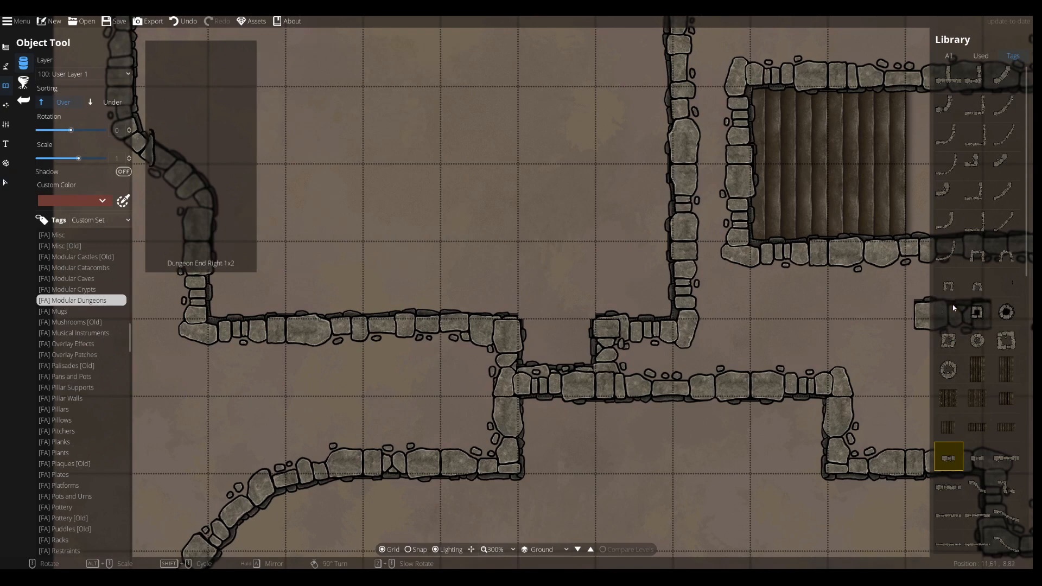
Cover the exposed wall ends around the niche with rotated Dungeon End Right 1x2 pieces.
left_click(949, 311)
scroll(529, 299, "up", 2)
right_click(488, 247)
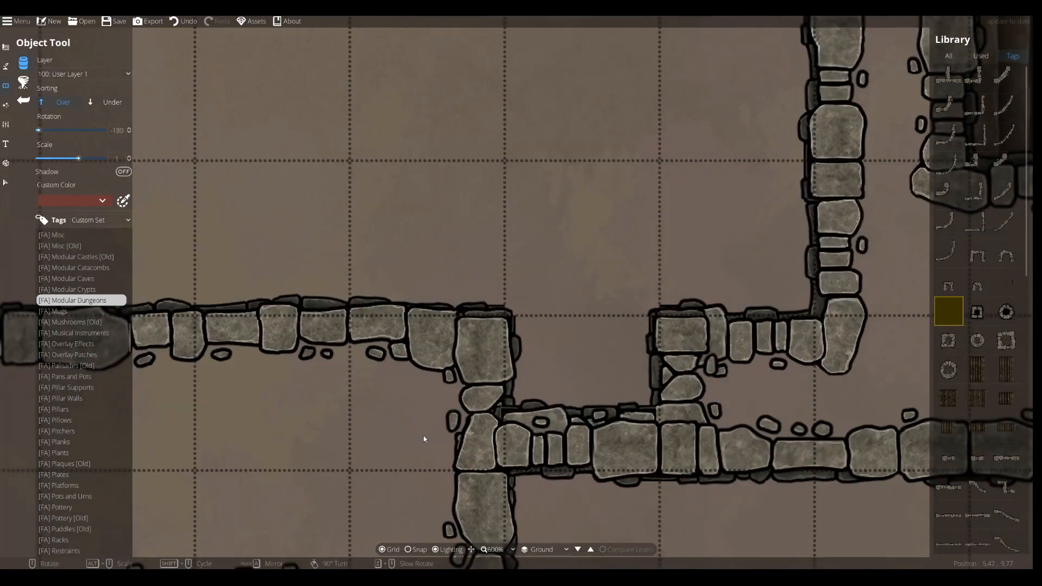
right_click(733, 434)
scroll(721, 390, "down", 3)
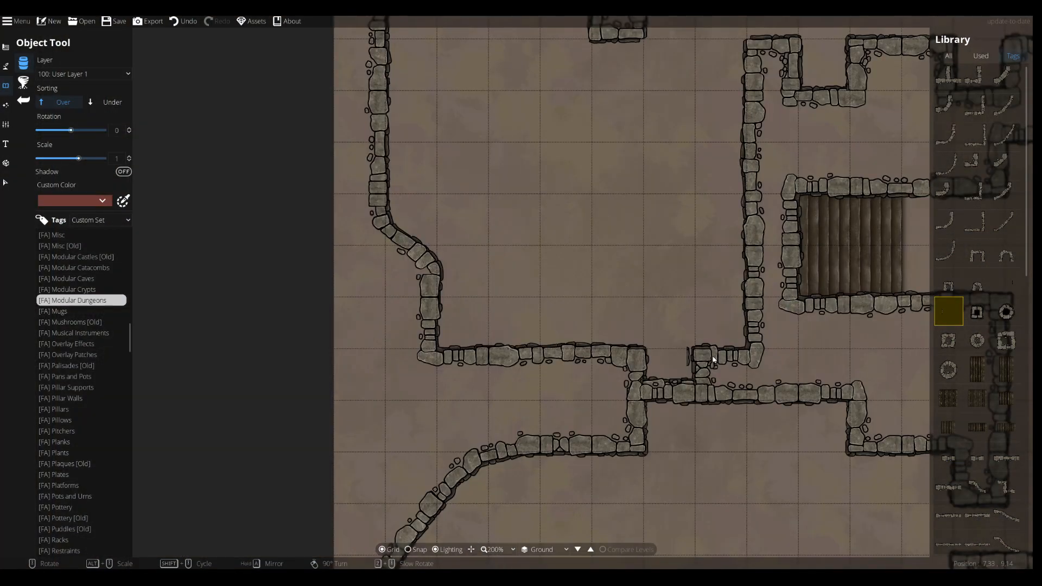
Fit a Dungeon Wooden Door 1x2 piece rotated 90 in the gap at the rounded chamber's northeastern entrance.
scroll(722, 353, "down", 2)
left_click_drag(782, 439, 506, 257)
scroll(953, 326, "down", 8)
left_click(949, 288)
left_click_drag(686, 446, 744, 219)
right_click(551, 321)
scroll(579, 324, "up", 4)
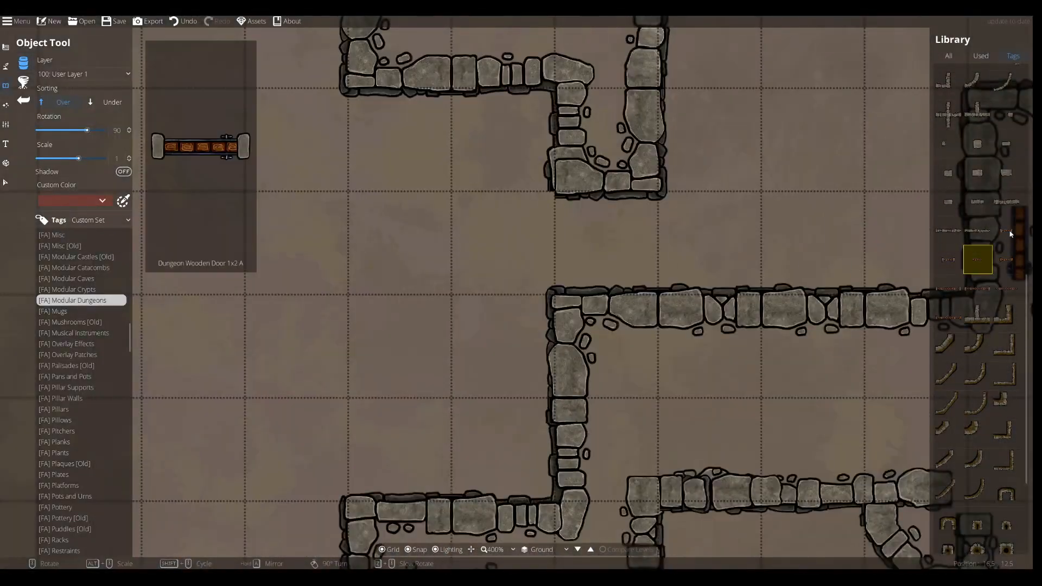
left_click(1007, 230)
left_click(948, 259)
left_click_drag(563, 234, 612, 299)
key("s")
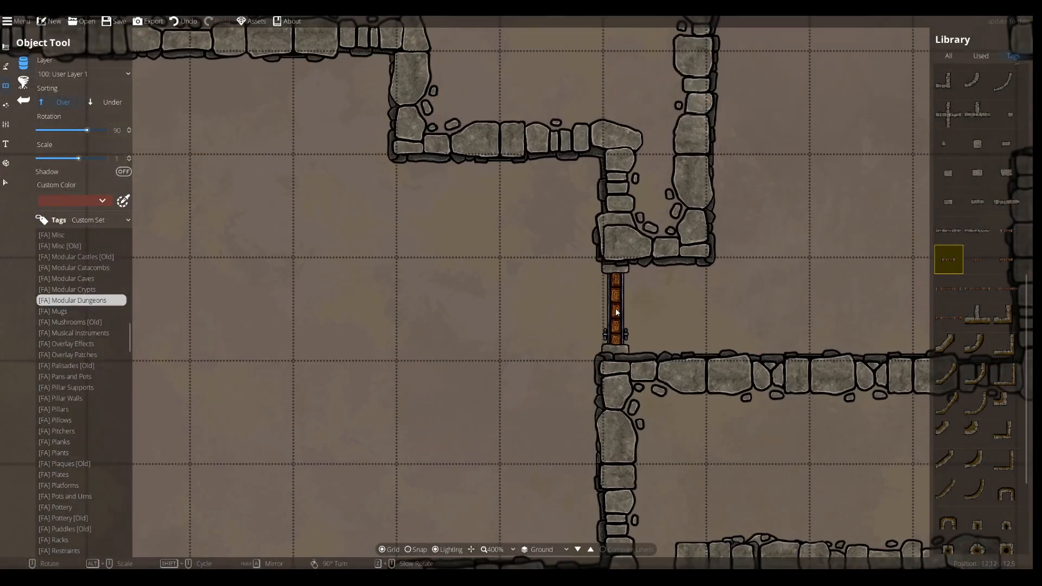
Place a dungeon wooden door rotated -180 across the niche between the northwestern room and the rounded chamber.
left_click_drag(542, 217, 703, 431)
scroll(673, 399, "down", 2)
right_click(442, 337)
scroll(441, 337, "down", 1)
scroll(441, 335, "up", 5)
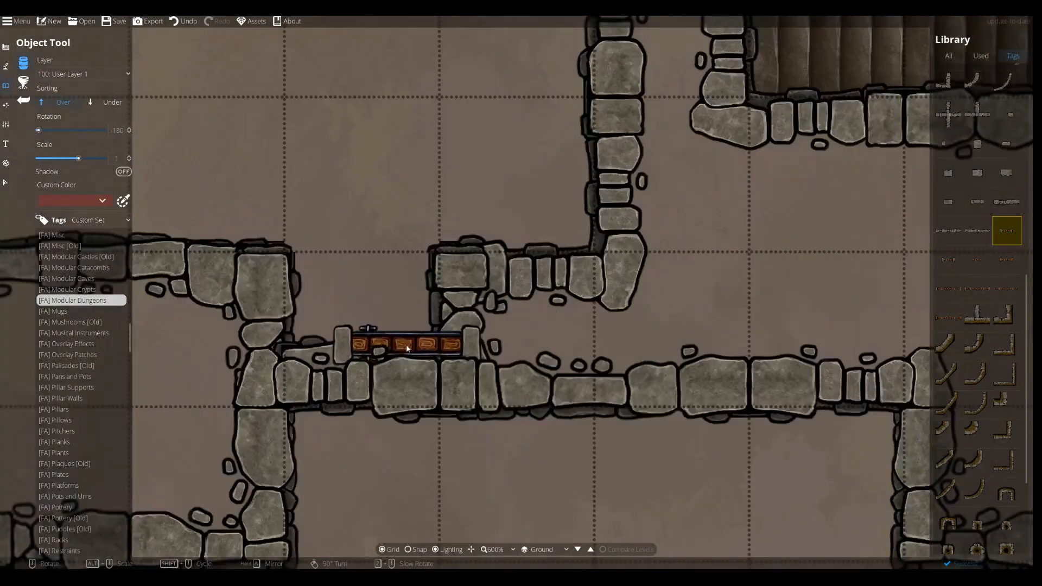
scroll(360, 339, "down", 1)
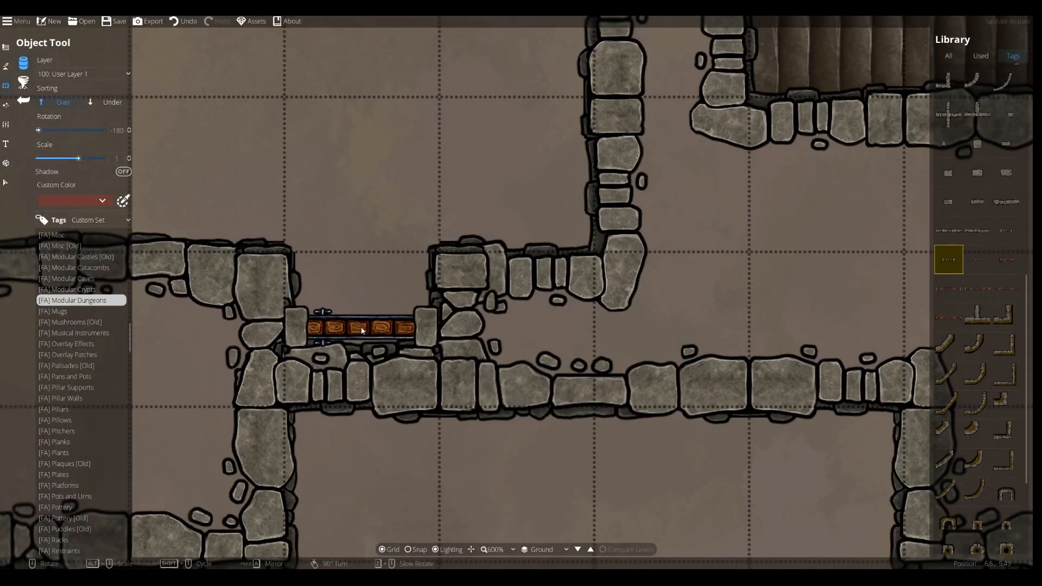
Move the wall pieces on both sides of the niche door to the 700: Above Walls layer.
left_click(5, 182)
left_click(265, 287)
left_click(65, 165)
left_click(44, 269)
left_click(461, 325)
left_click(81, 165)
left_click(51, 270)
left_click(616, 266)
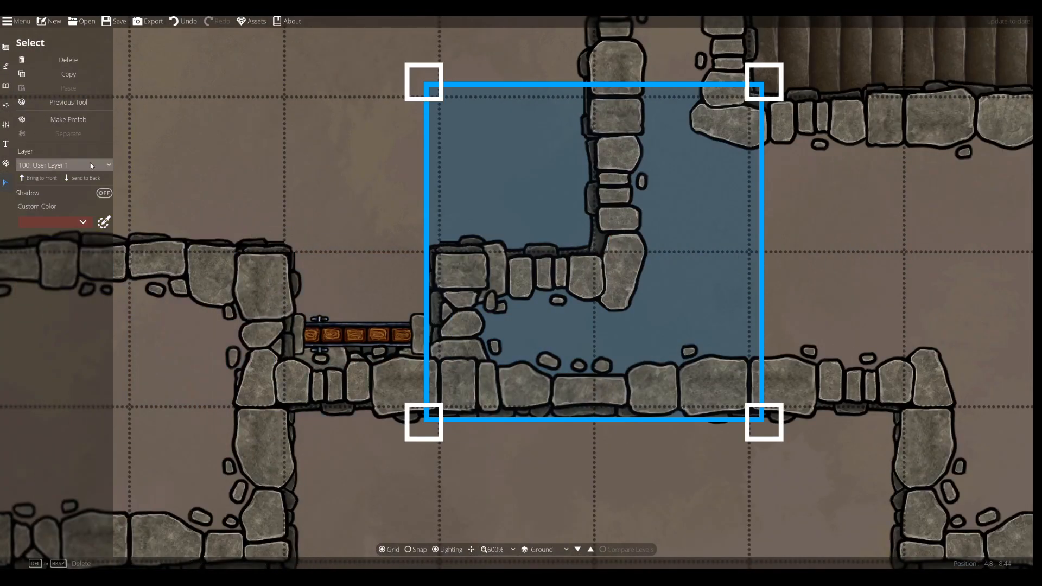
left_click(82, 165)
left_click(52, 270)
left_click(263, 285)
left_click(82, 165)
left_click(52, 270)
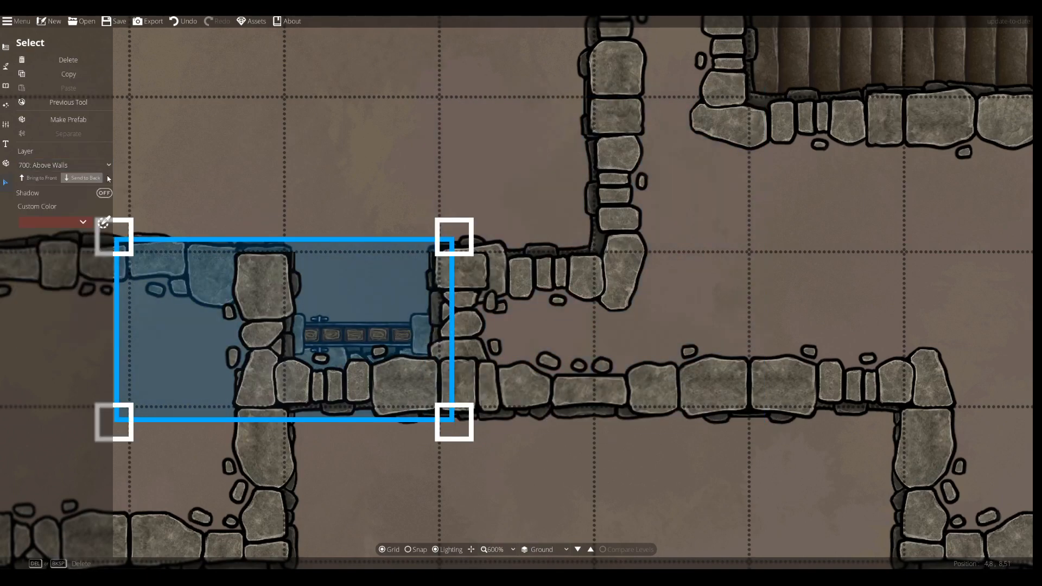
Move further wall pieces of the northwestern room, one after another, to the 700: Above Walls layer.
scroll(620, 241, "down", 4)
left_click(434, 251)
left_click(89, 167)
left_click(52, 269)
left_click(298, 221)
left_click(84, 166)
left_click(51, 270)
left_click(274, 142)
left_click(84, 165)
left_click(52, 270)
Assign the northwestern room's western and eastern wall pieces to the 700: Above Walls layer.
left_click(283, 277)
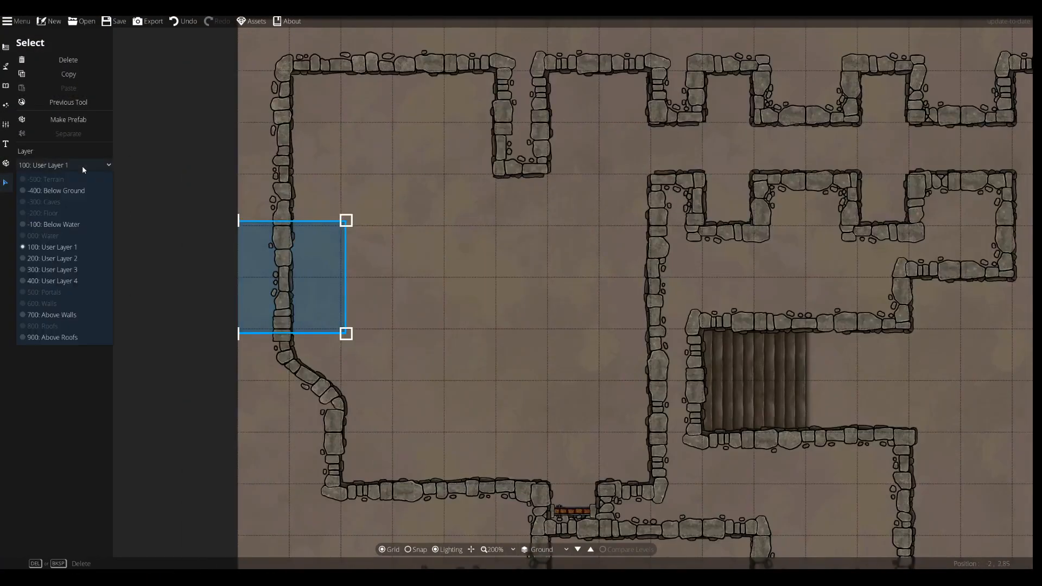
left_click(66, 165)
left_click(60, 315)
left_click_drag(762, 316, 502, 386)
left_click(65, 165)
left_click(60, 317)
left_click(274, 269)
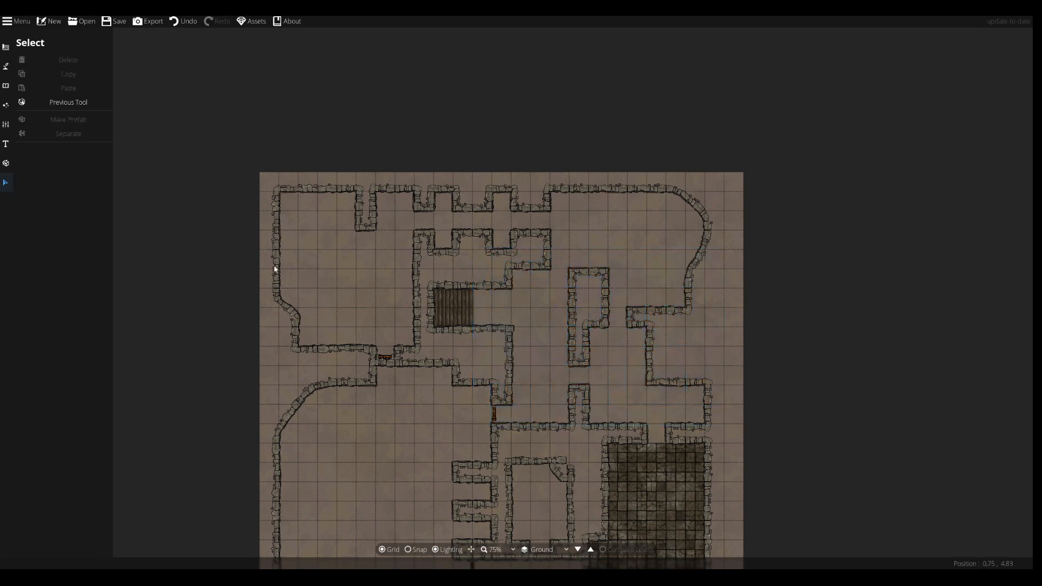
left_click(417, 325)
left_click(65, 165)
left_click(60, 317)
left_click(242, 274)
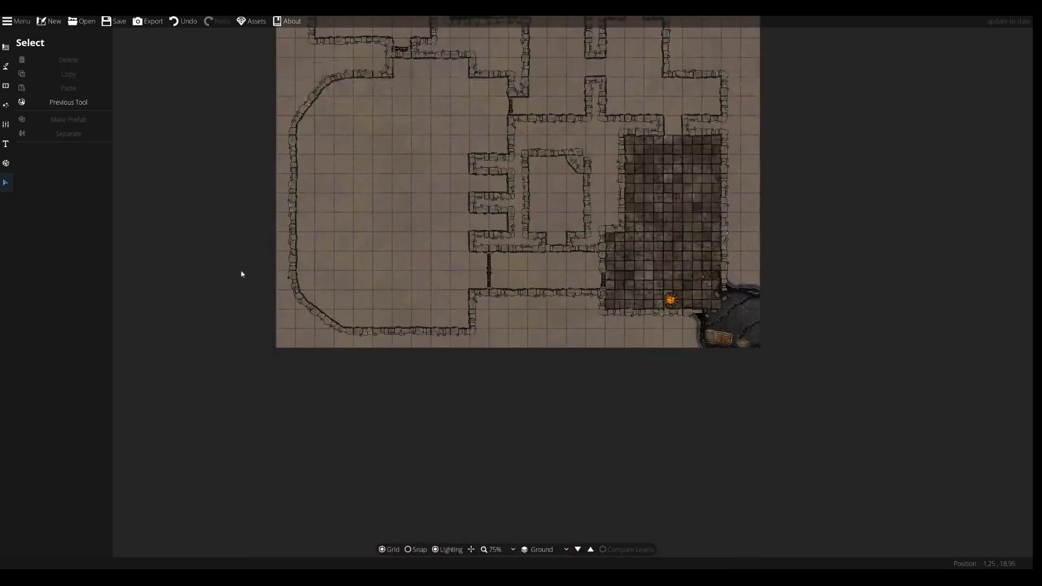
left_click(293, 217)
left_click(527, 294)
Search the full asset library for "door" and try one of the found doors on the map.
left_click(6, 86)
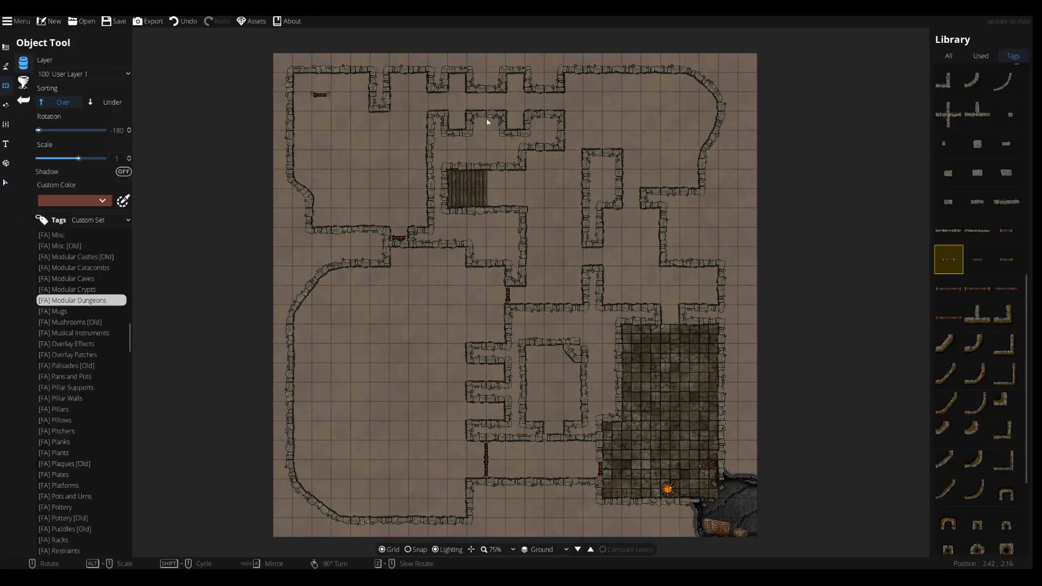
right_click(510, 239)
scroll(514, 258, "up", 4)
scroll(776, 310, "down", 3)
left_click(948, 55)
scroll(988, 275, "down", 10)
left_click(948, 275)
scroll(986, 288, "down", 8)
left_click(948, 325)
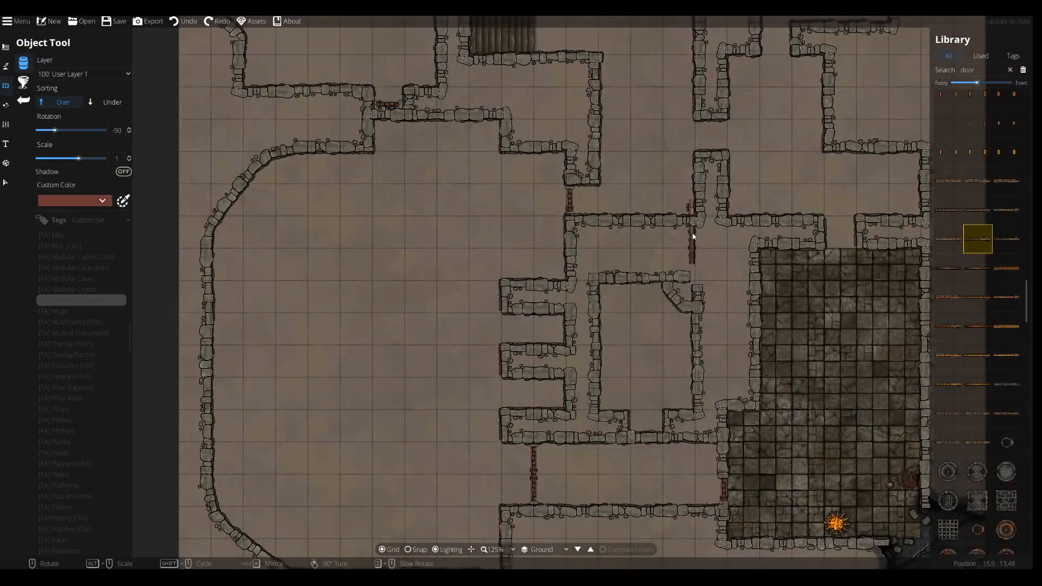
Delete the previously placed wooden doors from the niche, the corridor and the tiled hall's western opening.
key("Escape")
left_click(387, 105)
left_click(723, 490)
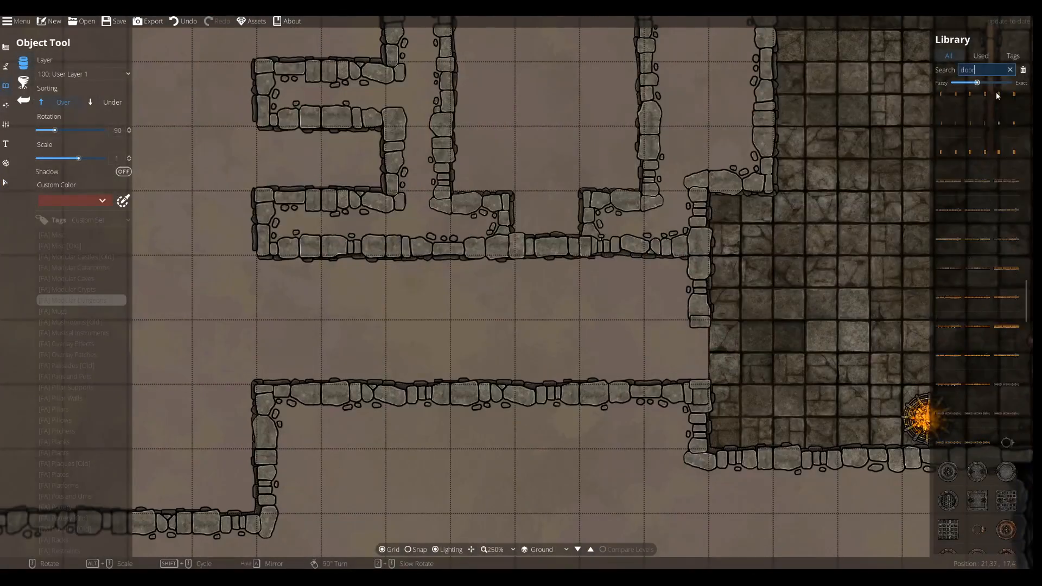
Narrow the door search and place a one-square reddish door in the southern recess of the small inner room.
mouse_move(963, 270)
scroll(965, 283, "down", 10)
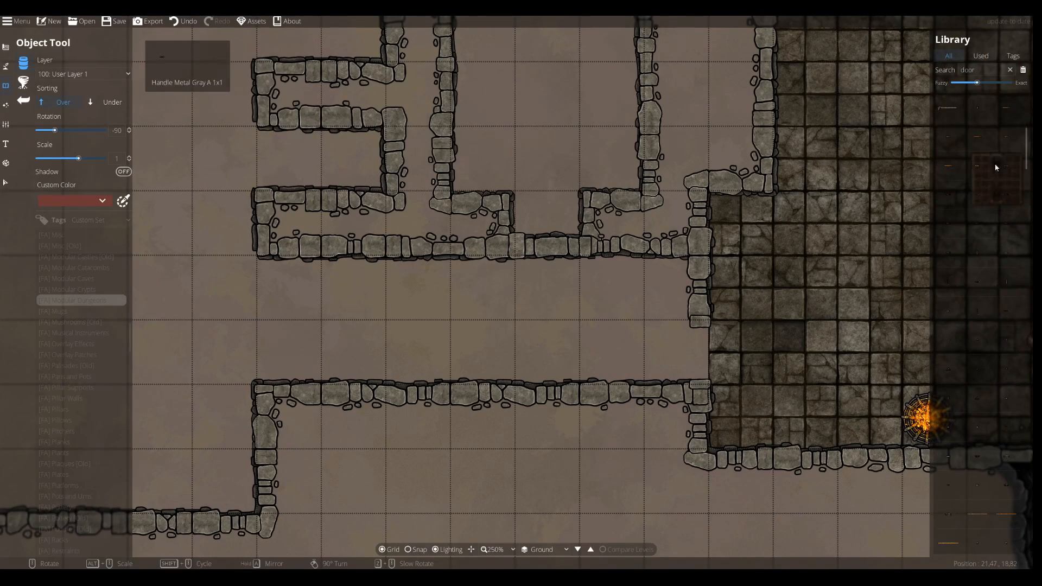
scroll(969, 305, "up", 10)
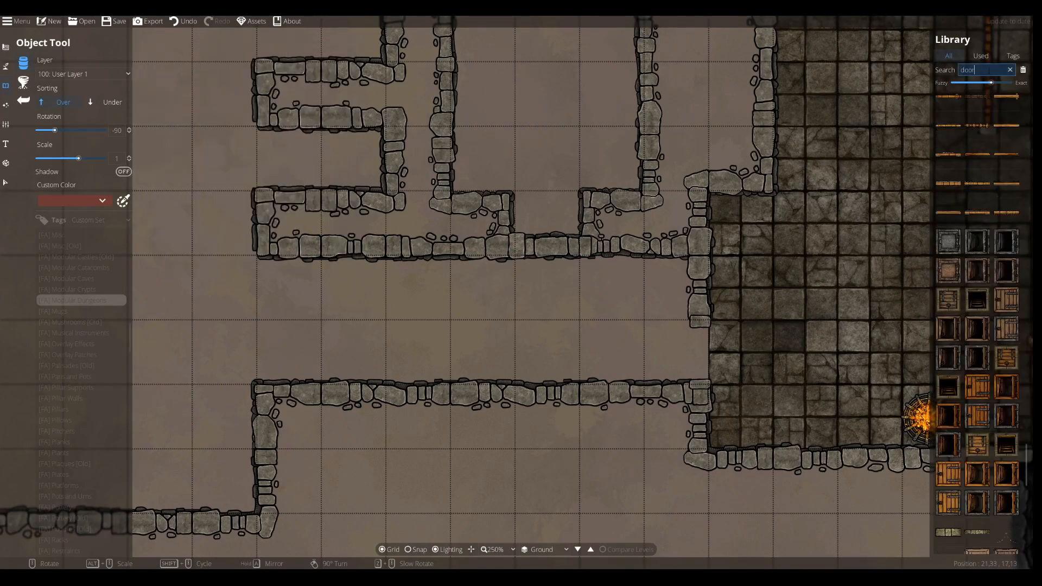
scroll(977, 252, "down", 8)
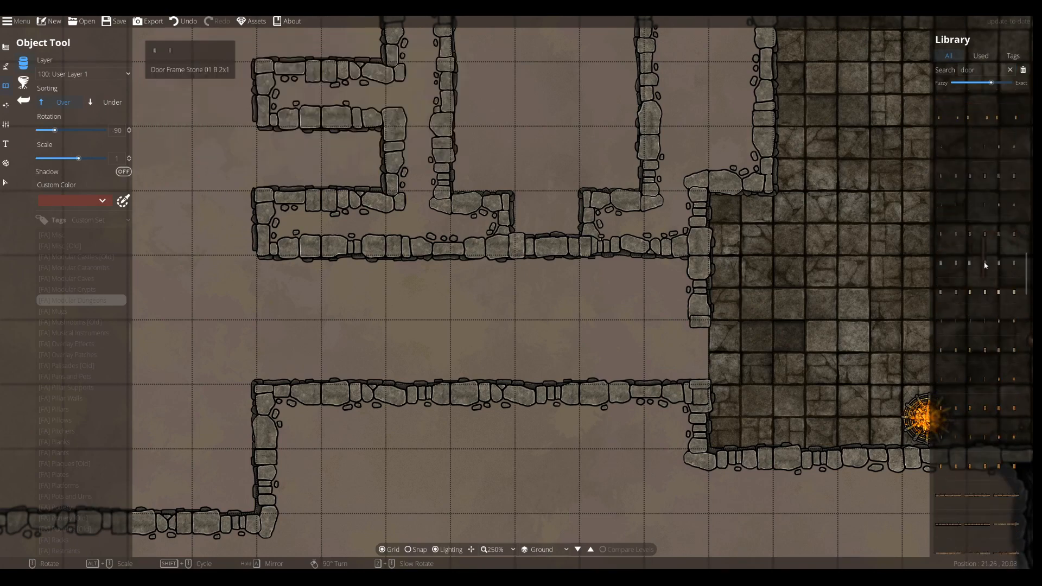
left_click(949, 208)
scroll(981, 396, "down", 6)
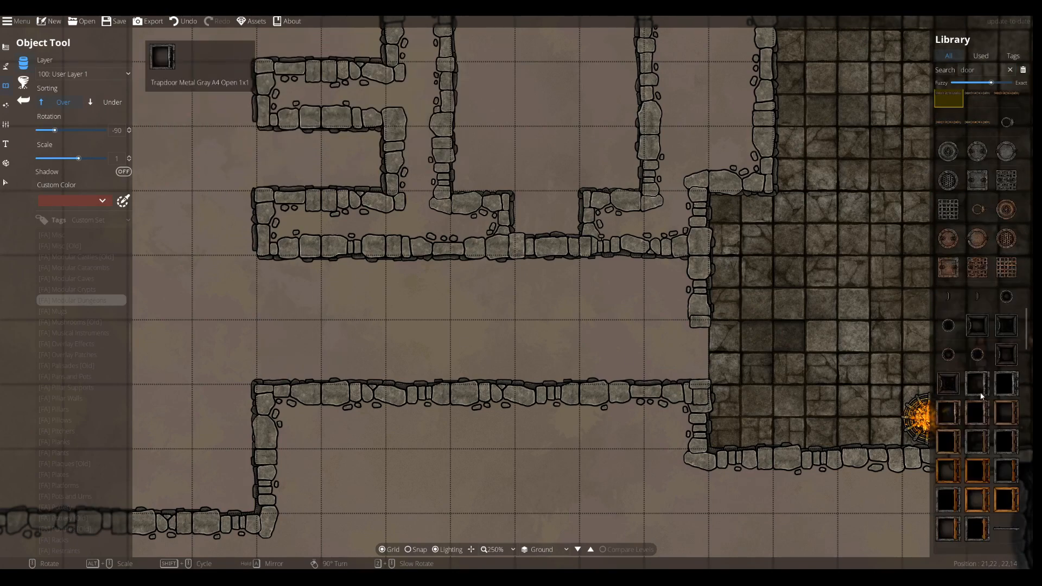
left_click(977, 414)
left_click(1006, 414)
left_click_drag(296, 186, 532, 242)
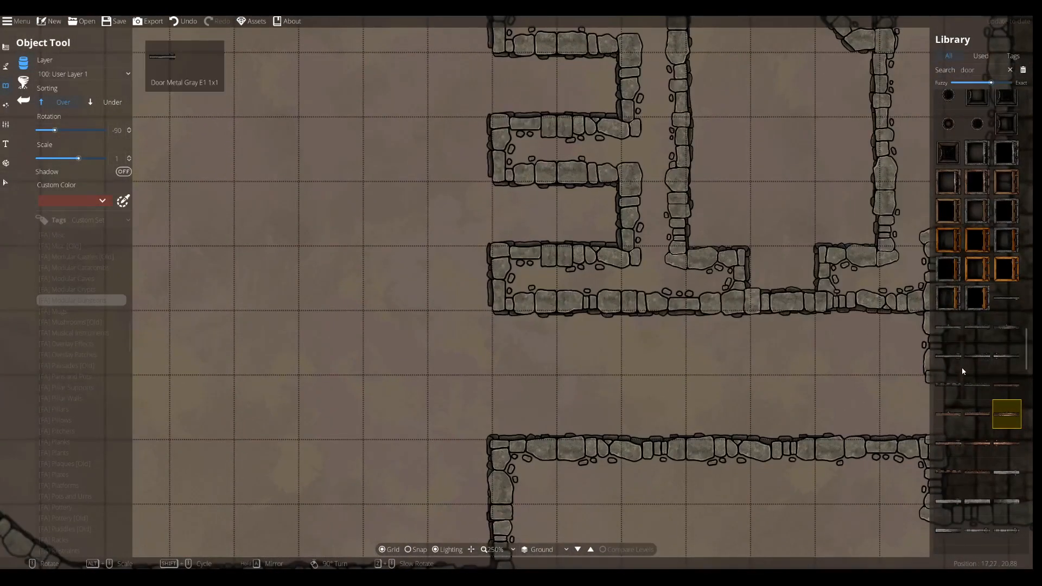
left_click(949, 412)
left_click_drag(767, 305, 708, 240)
Place a two-square reddish double door rotated -90 across the western end of the corridor, with snapping on.
left_click(977, 442)
key("s")
right_click(431, 280)
left_click(495, 281)
right_click(495, 339)
right_click(495, 339)
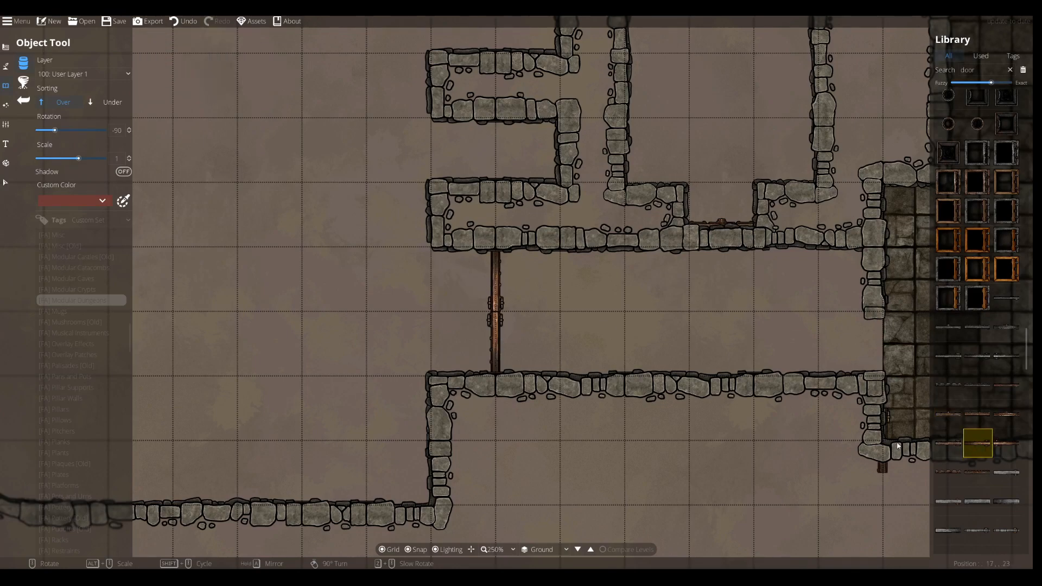
left_click(496, 342)
Fit one-square doors into the niche, the chamber's eastern entrance, the tiled hall's northern opening and the passages around the central rooms.
left_click(949, 472)
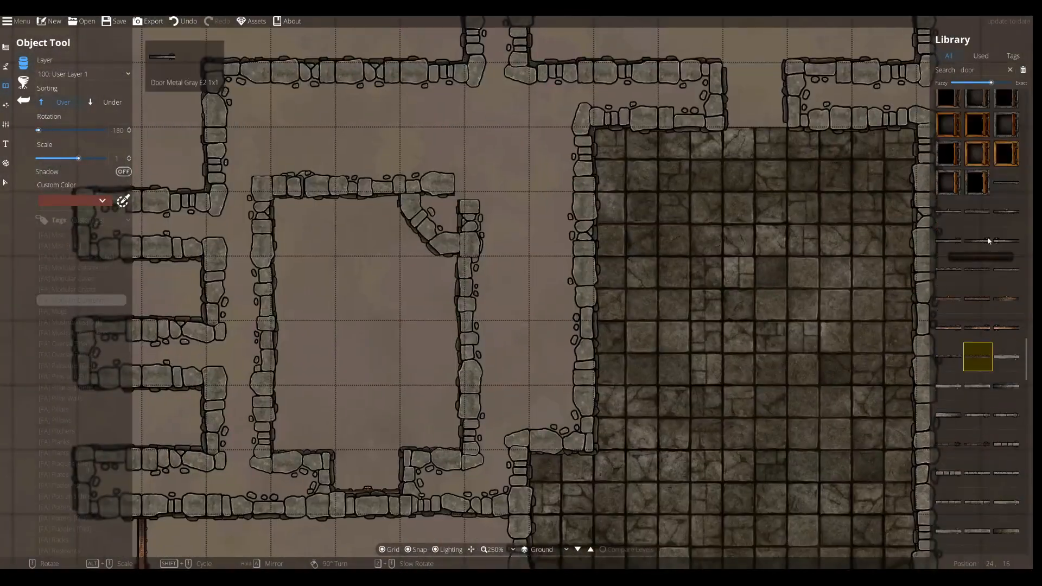
left_click(1006, 299)
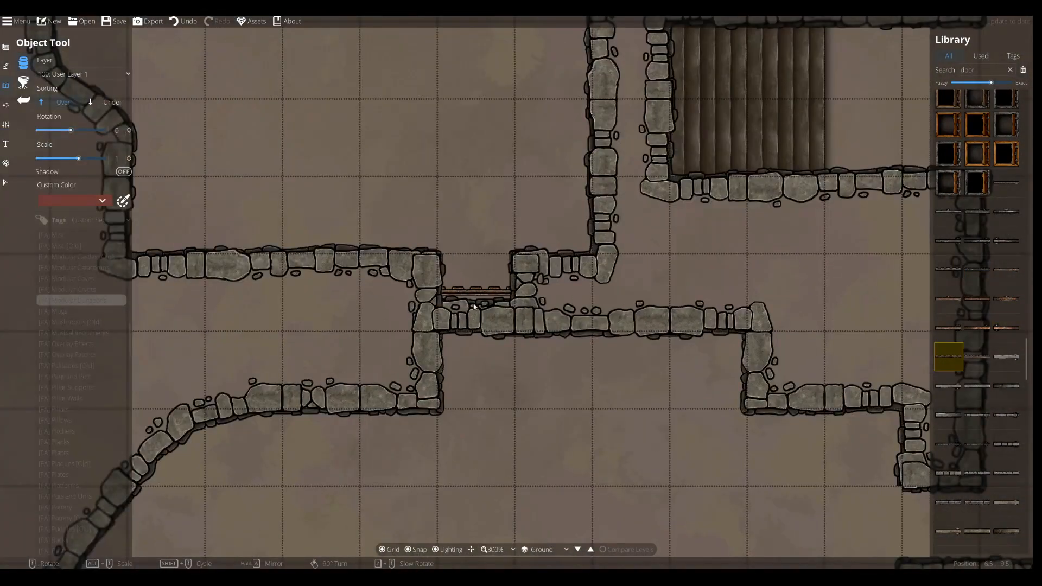
scroll(478, 302, "up", 1, "shift")
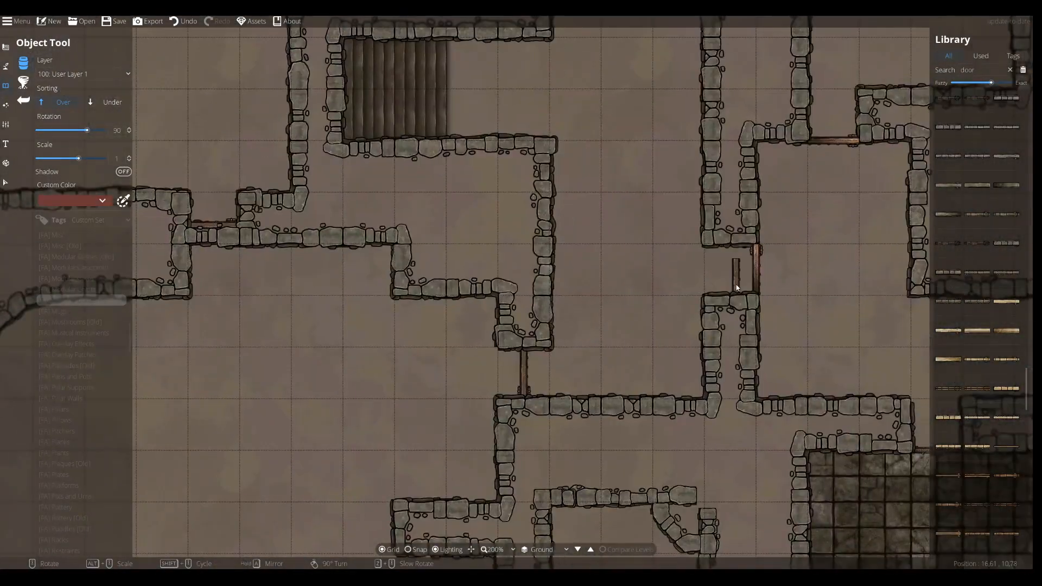
Shift the doors of the central passage and the northern rooms so they sit within the thickness of their wall openings.
left_click(5, 182)
left_click_drag(757, 273, 732, 272)
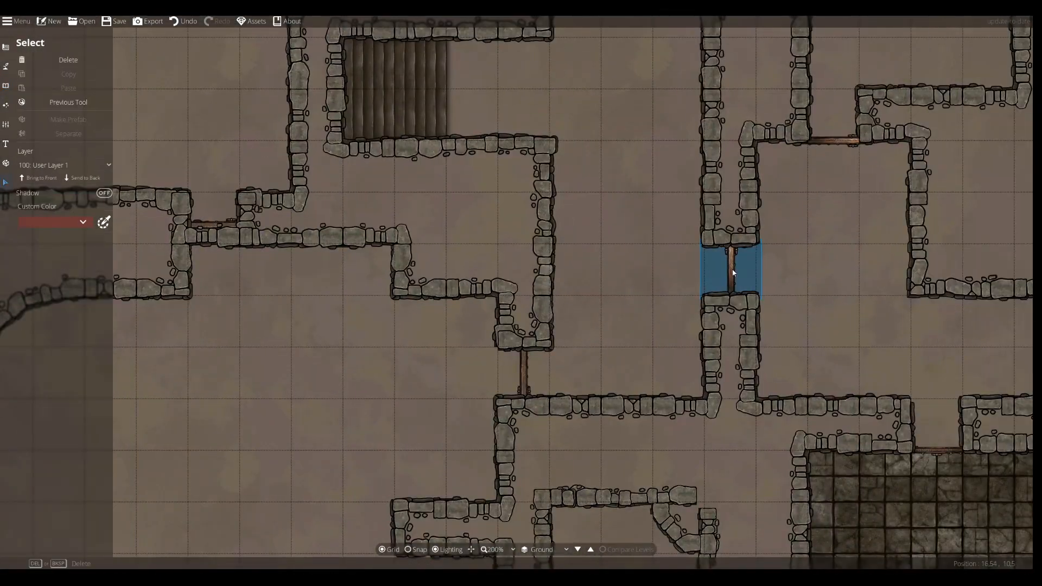
left_click_drag(834, 142, 833, 122)
left_click(841, 182)
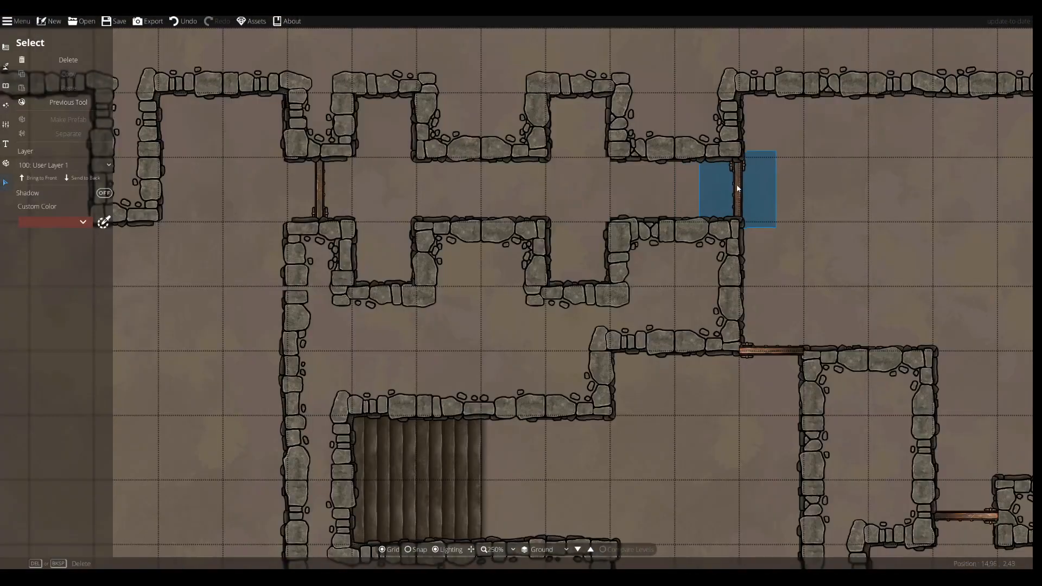
left_click(476, 305)
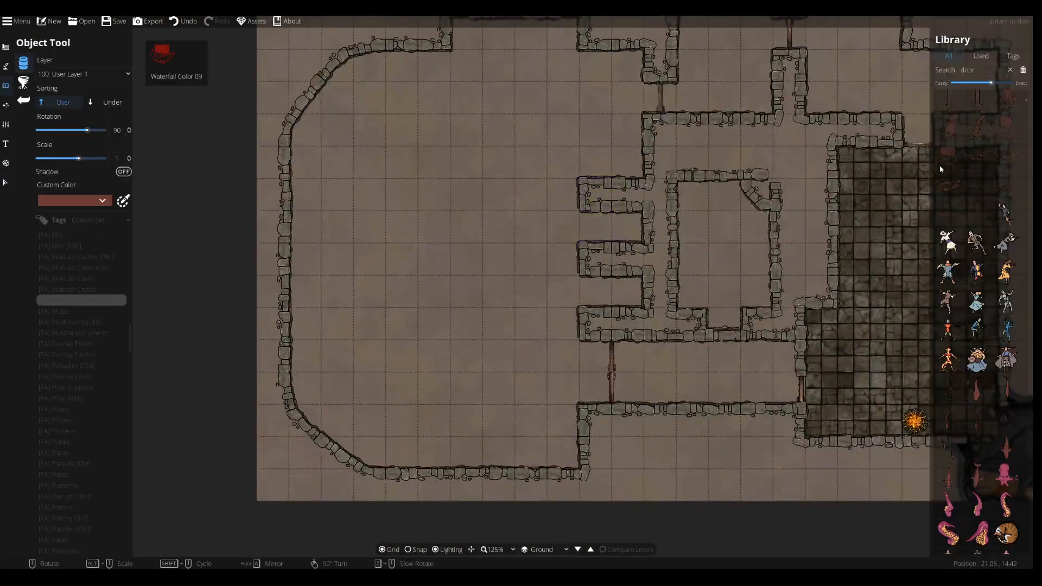
Filter the library by the [FA] Modular Dungeons tag and choose a one-square stone pillar.
left_click(976, 70)
scroll(76, 380, "down", 7)
left_click(77, 319)
left_click(76, 447)
scroll(70, 412, "down", 8)
scroll(73, 379, "up", 20)
scroll(79, 362, "down", 15)
left_click(89, 320)
left_click(81, 341)
left_click(948, 190)
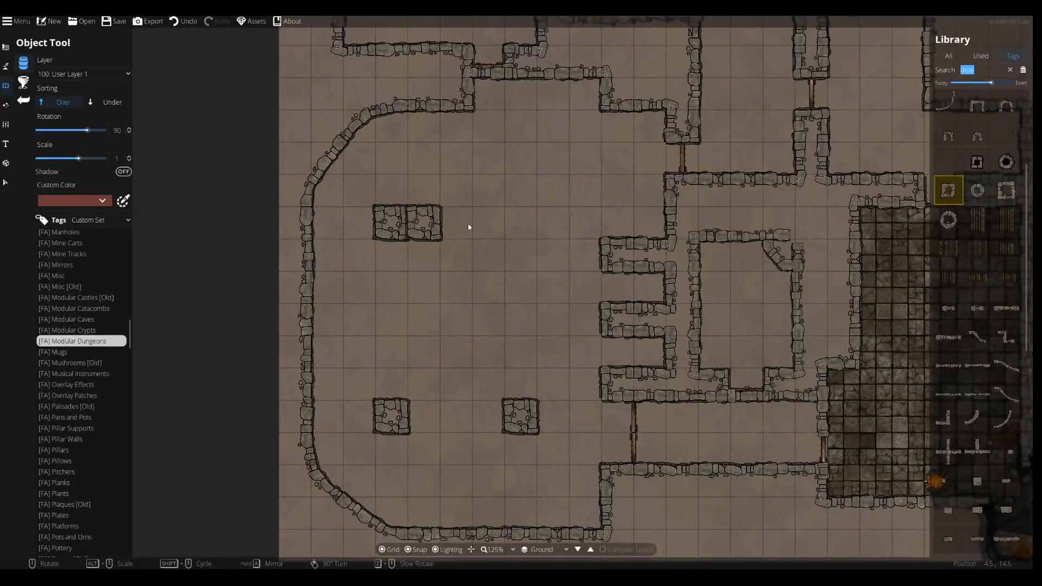
Try a layout of four square stone pillars in the rounded western chamber.
left_click(390, 222)
left_click(521, 223)
key("ctrl+z")
key("ctrl+z")
key("ctrl+z")
key("ctrl+z")
Place two square stone pillars in the rounded chamber's western half, four squares apart from north to south.
left_click(423, 384)
left_click(424, 223)
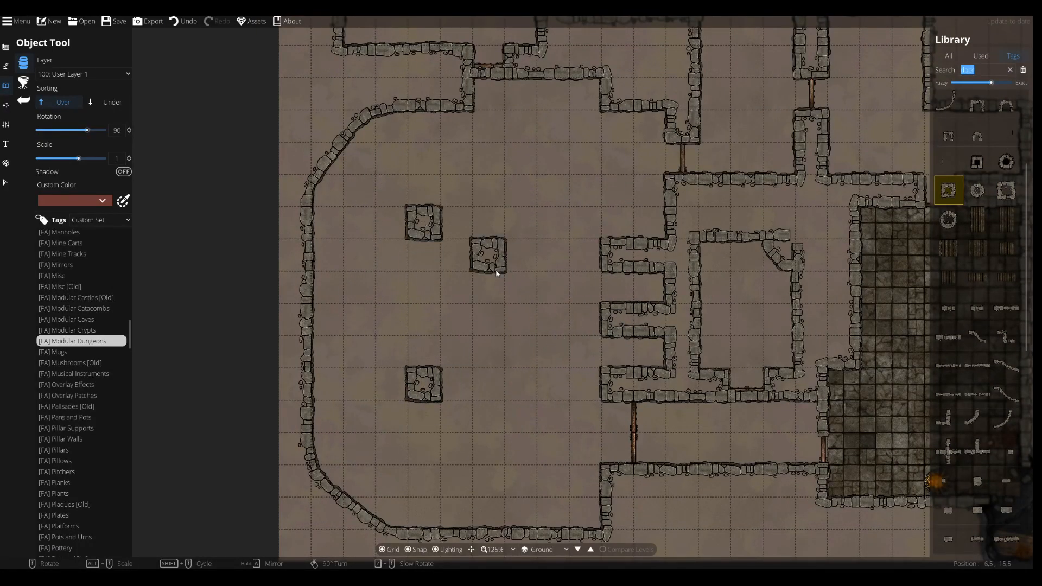
key("ctrl+z")
left_click(423, 255)
left_click(521, 158)
key("ctrl+z")
left_click(977, 190)
left_click(1006, 190)
left_click(948, 190)
key("v")
left_click(426, 232)
key("Delete")
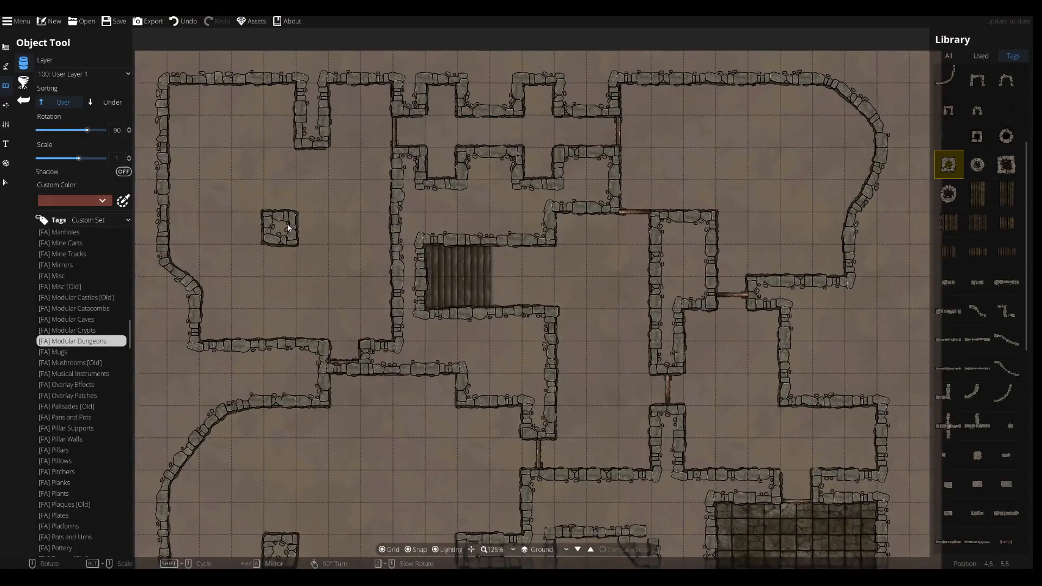
Try a Dungeon Pillar 2x2 C in the middle of the northwestern room.
scroll(288, 228, "down", 2)
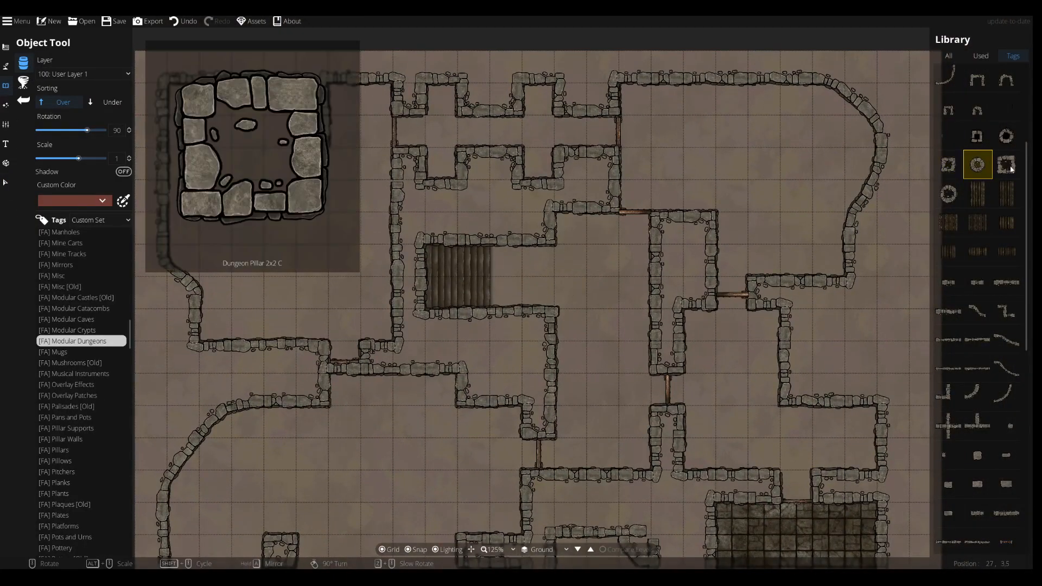
left_click(286, 228)
left_click_drag(315, 240, 493, 264)
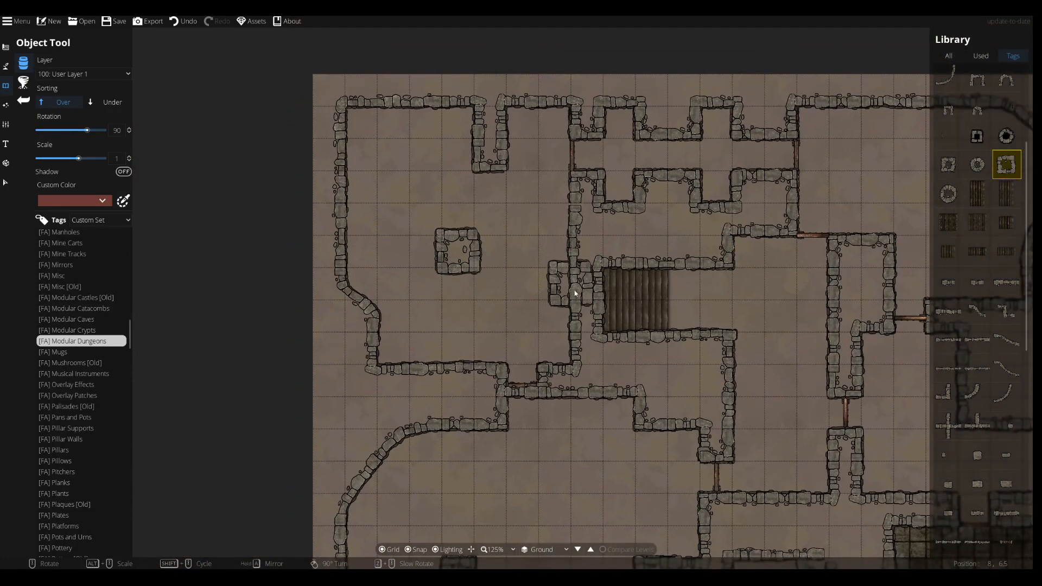
left_click(986, 141)
key("ctrl+z")
Place small square pillars with dark centres in the rounded western chamber, east of the larger pillars.
left_click_drag(552, 476, 538, 233)
left_click(556, 248)
left_click_drag(555, 349, 467, 331)
Place two short stair pieces facing opposite ways, one above the other, near the chamber's southwestern wall.
scroll(467, 330, "down", 11)
right_click(310, 378)
scroll(302, 380, "up", 5)
left_click(370, 451)
right_click(379, 392)
right_click(381, 388)
left_click(383, 387)
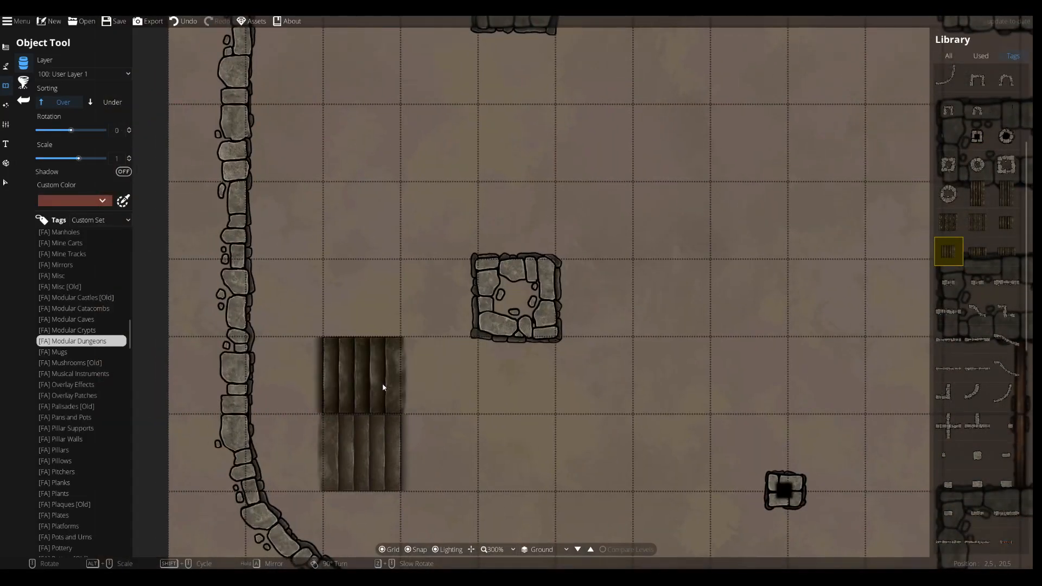
right_click(412, 375)
right_click(360, 369)
Place a matching pair of opposed stair pieces near the chamber's northwestern wall, one above the other.
scroll(383, 105, "down", 2)
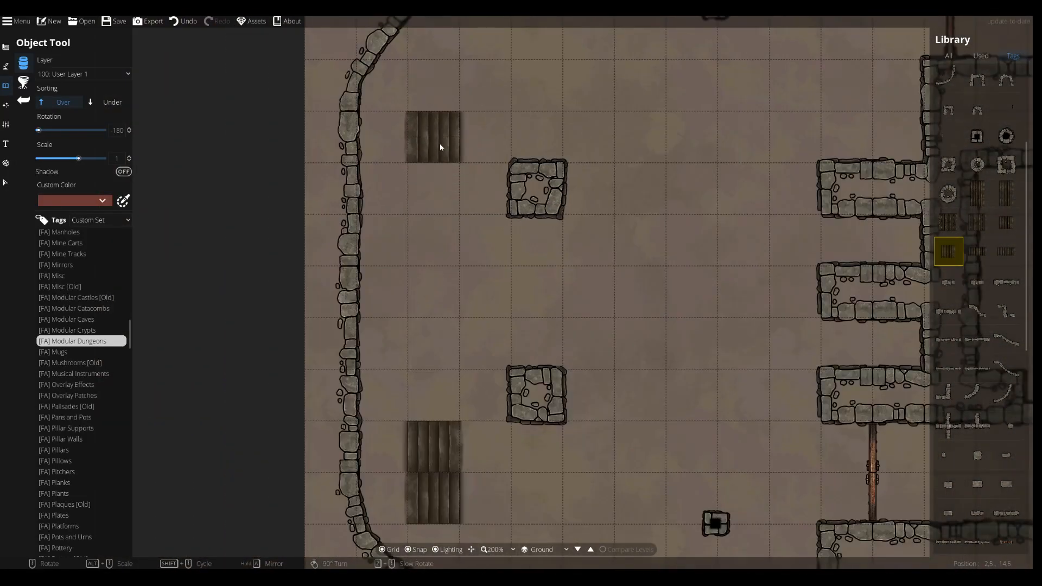
left_click(437, 95)
right_click(442, 135)
right_click(444, 146)
left_click(444, 146)
scroll(456, 138, "down", 4)
Draw a stone-block path of width 1 from the northern stairs' upper western corner to the chamber's curved wall.
left_click(5, 66)
left_click(23, 121)
scroll(87, 369, "down", 15)
left_click(80, 349)
left_click(87, 60)
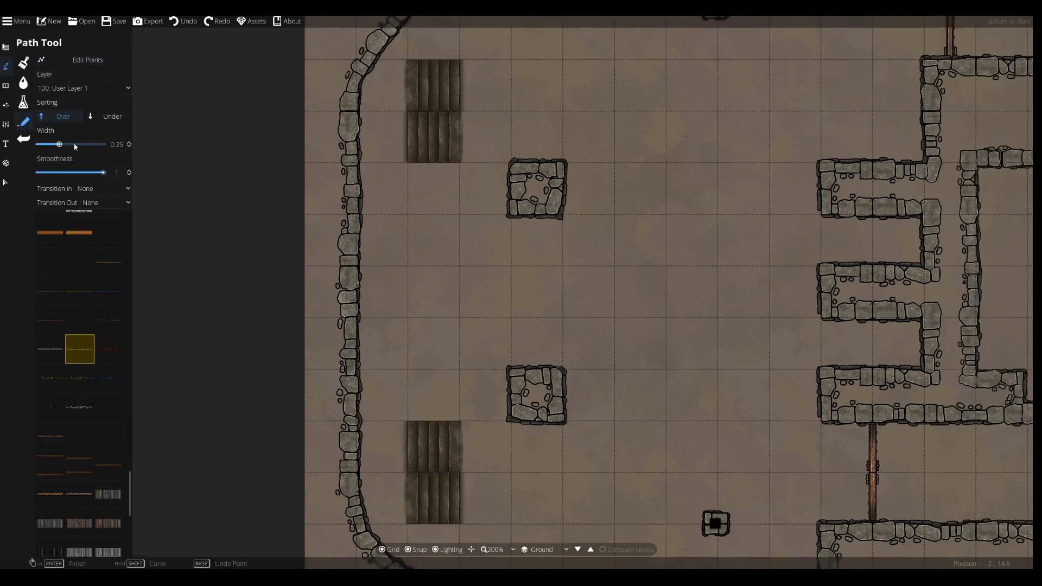
scroll(399, 98, "up", 4)
key("s")
left_click(427, 95)
right_click(374, 98)
key("ctrl+z")
left_click(428, 105)
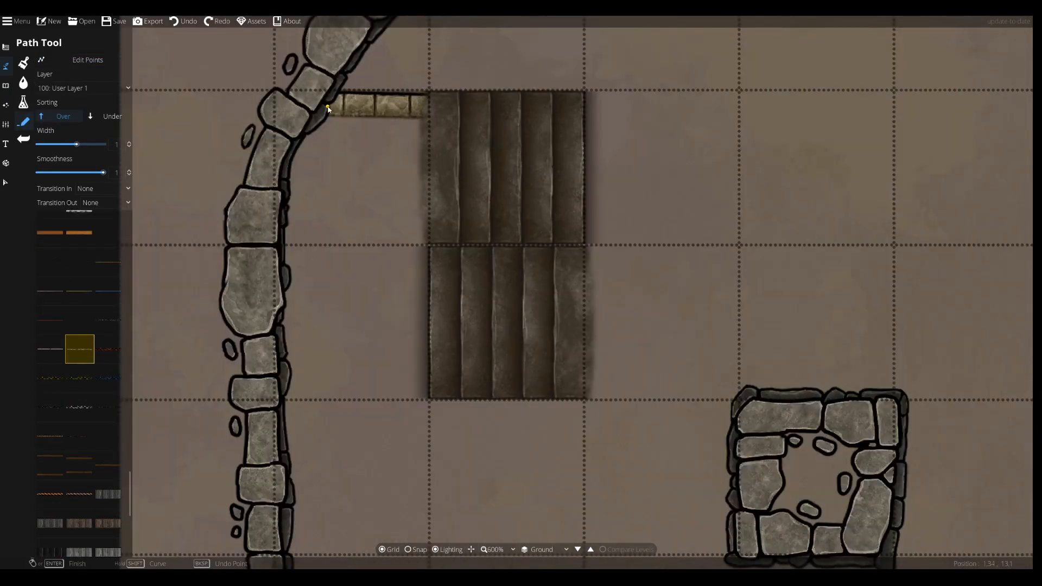
right_click(326, 108)
left_click_drag(372, 270, 264, 265)
left_click(473, 255)
left_click(174, 22)
left_click(470, 259)
right_click(316, 261)
Undo the stone-block path between the two northern stair pieces and redraw it along their shared edge on User Layer 2.
left_click(83, 88)
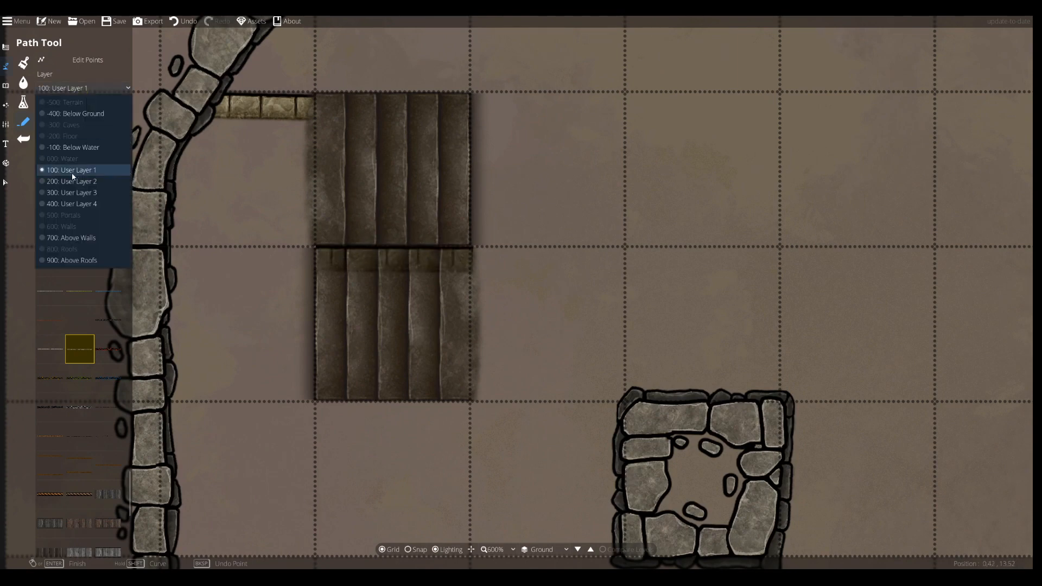
left_click(72, 181)
left_click(173, 21)
left_click(470, 259)
right_click(317, 260)
left_click(625, 411)
Search the object library for "curb" and place an L-shaped corner curb just east of the northern stairs.
left_click(6, 86)
left_click(981, 70)
type("door")
key("BackSpace")
key("BackSpace")
key("BackSpace")
key("BackSpace")
type("curb")
left_click(1007, 133)
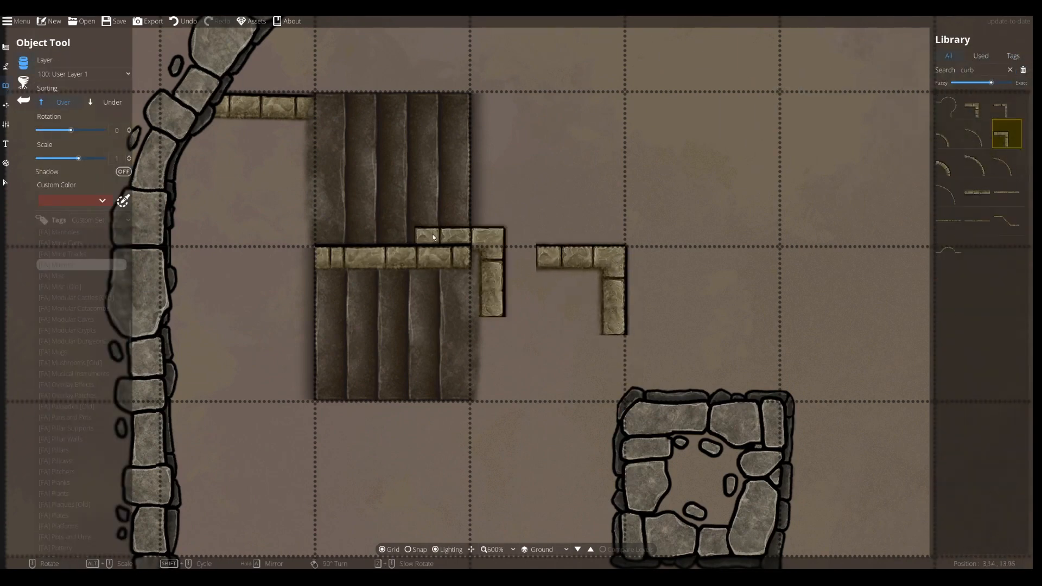
left_click(614, 261)
Place a matching corner curb rotated 90 degrees, sorted under, just east of the southern stairs.
scroll(615, 261, "down", 4)
right_click(600, 341)
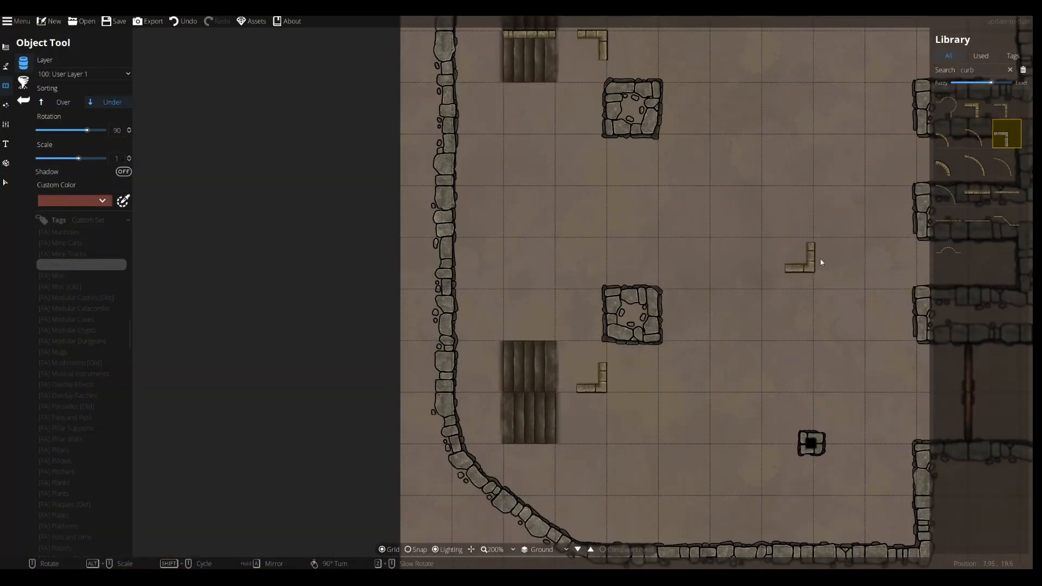
left_click(603, 391)
Place a long thin straight curb rotated -90 degrees between the western sides of the two large square pillars.
scroll(558, 384, "up", 1)
scroll(550, 384, "down", 5)
left_click(948, 220)
right_click(672, 181)
scroll(668, 184, "down", 2)
right_click(663, 185)
right_click(663, 186)
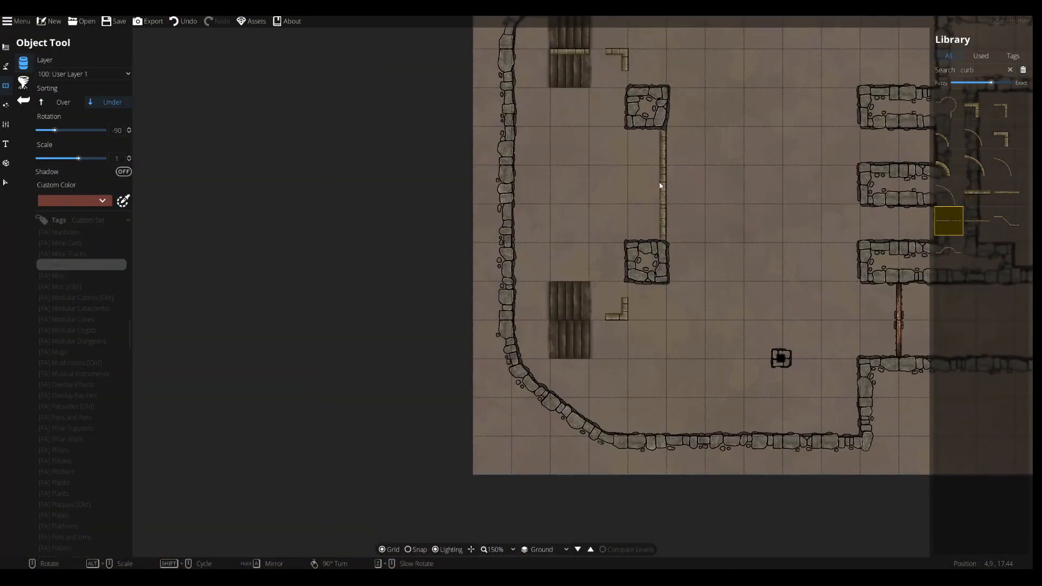
left_click(628, 185)
Place Curb Straight A pieces, sorted over, between the two southern stair pieces and along their lower edge to the chamber wall.
left_click(977, 191)
scroll(566, 405, "up", 4)
right_click(565, 405)
left_click(61, 102)
left_click(552, 411)
right_click(483, 366)
left_click(476, 372)
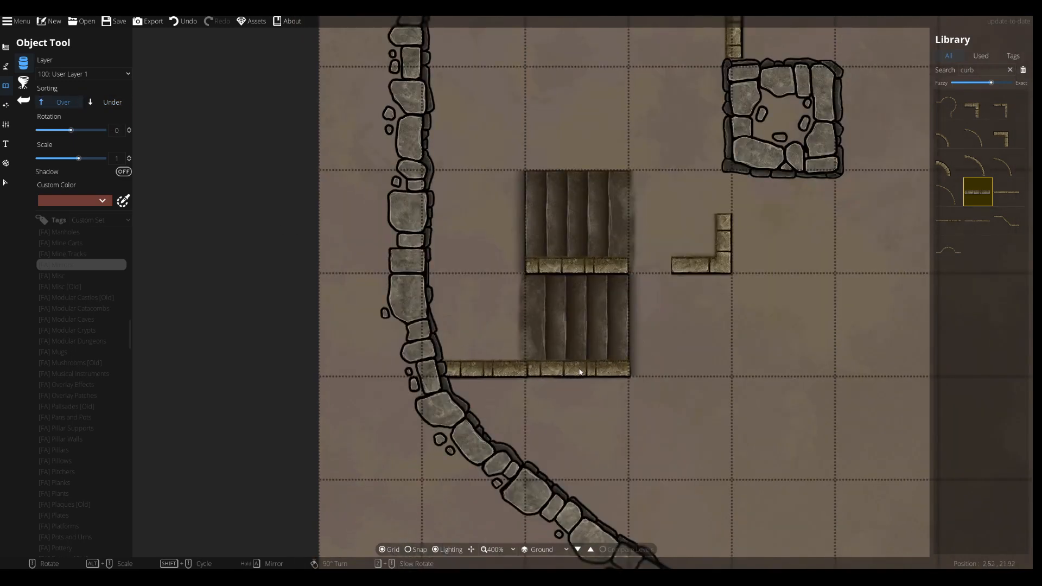
left_click(580, 371)
Edge the northern stairs with a straight curb along the top and a two-tile curb from the lower edge to the wall.
right_click(650, 213)
right_click(649, 213)
left_click(647, 213)
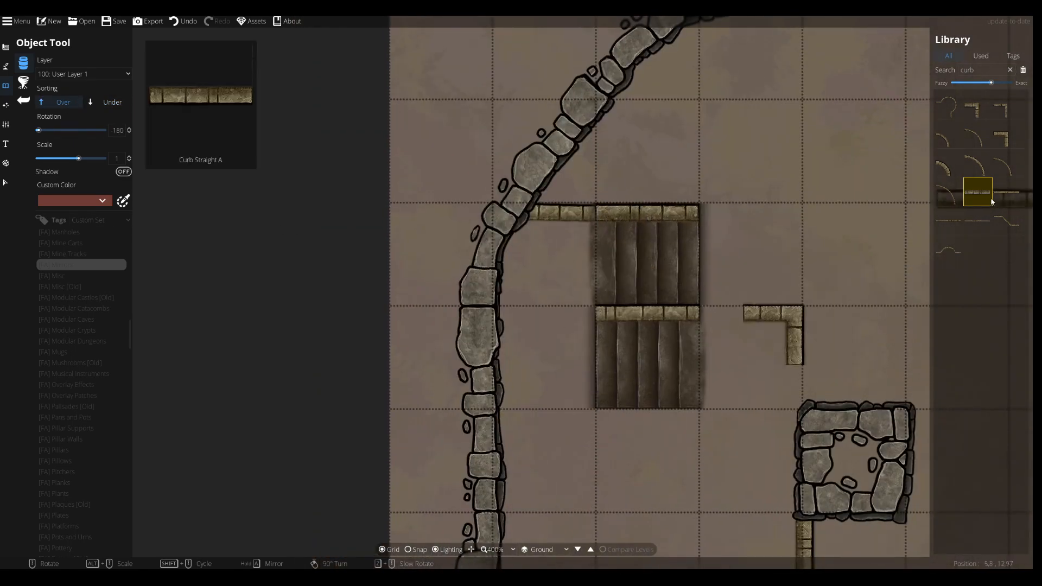
left_click(1006, 192)
left_click(599, 418)
left_click_drag(599, 418, 547, 251)
Nudge the northern and southern corner curbs into line with the curb running between the large pillars.
left_click(948, 221)
left_click(1007, 111)
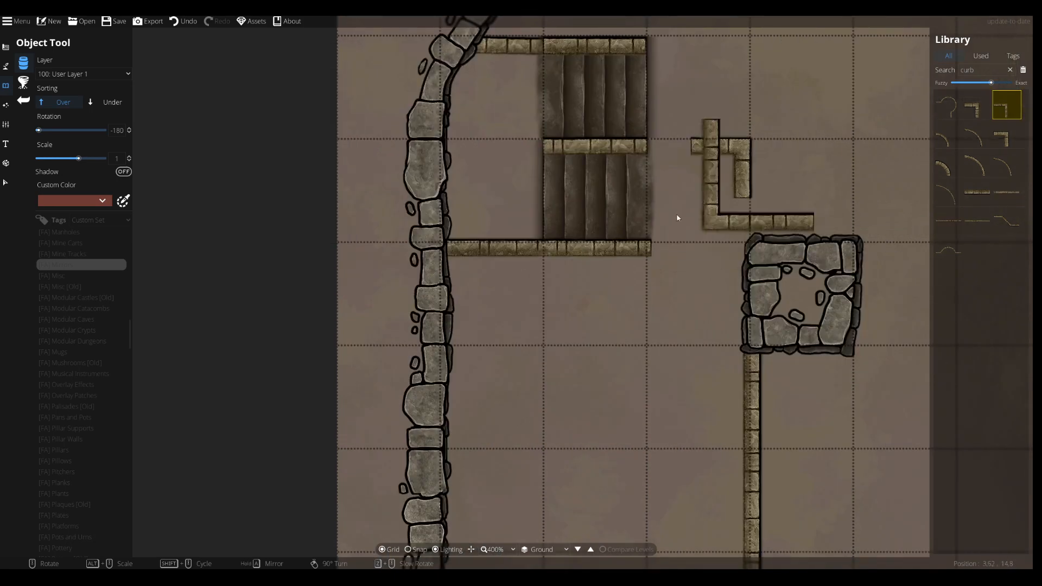
key("Escape")
left_click_drag(749, 171, 750, 171)
left_click(690, 198)
left_click_drag(655, 462, 663, 462)
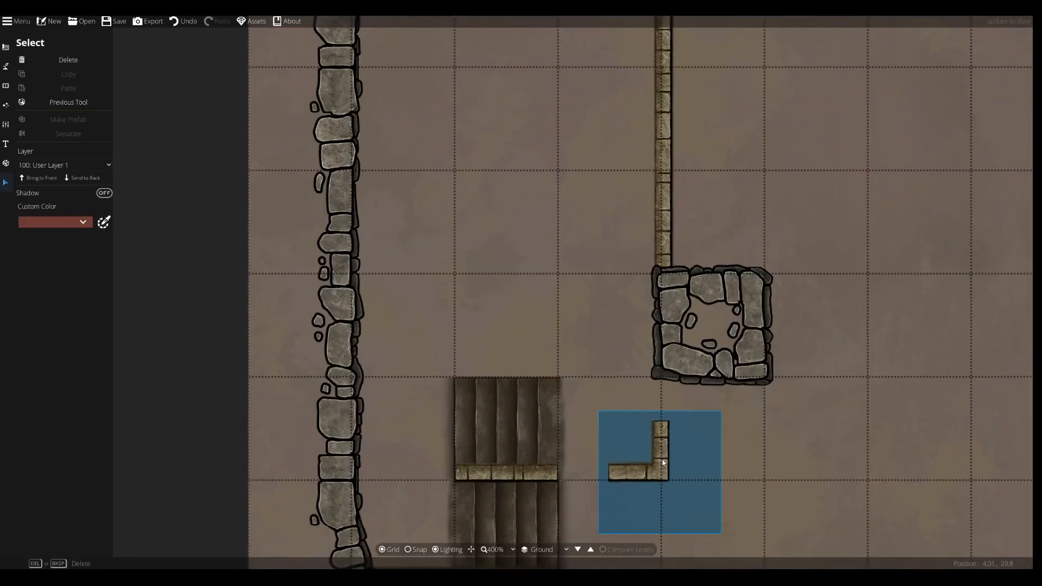
Add straight curbs joining the southern corner curb to the large pillar and to the southern stairs.
key("v")
left_click(1007, 138)
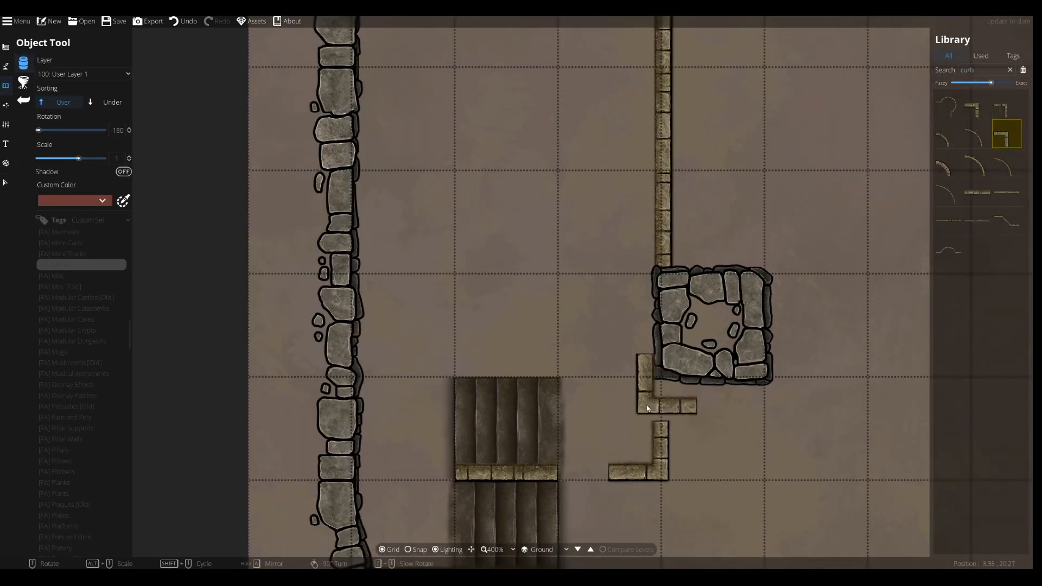
scroll(604, 472, "down", 5)
right_click(604, 476)
right_click(605, 476)
left_click(660, 366)
key("v")
left_click(713, 326)
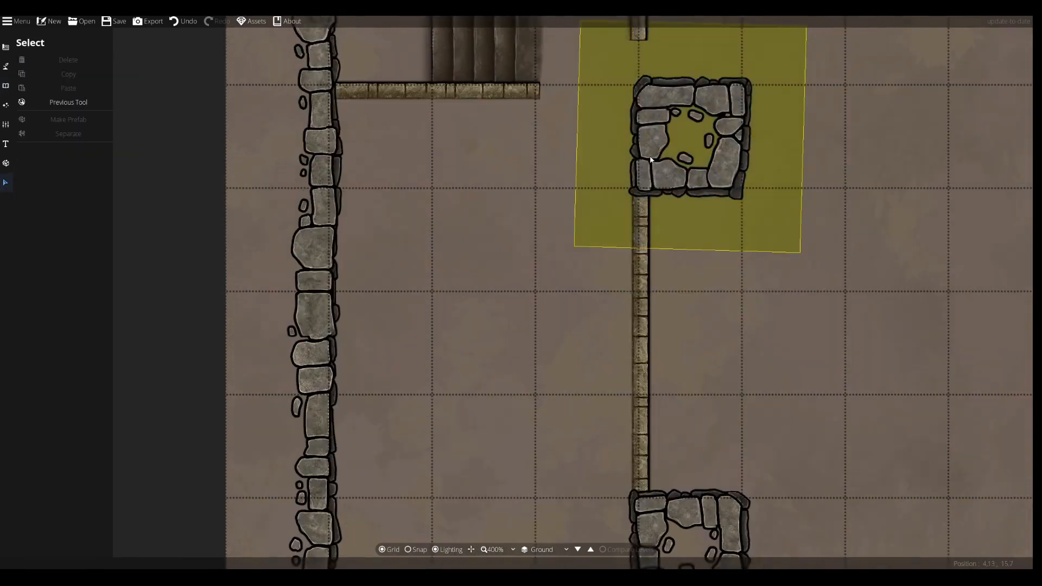
Place a straight curb at -90 degrees from the northern corner curb through the pillar, and remove the long curb between the pillars.
key("v")
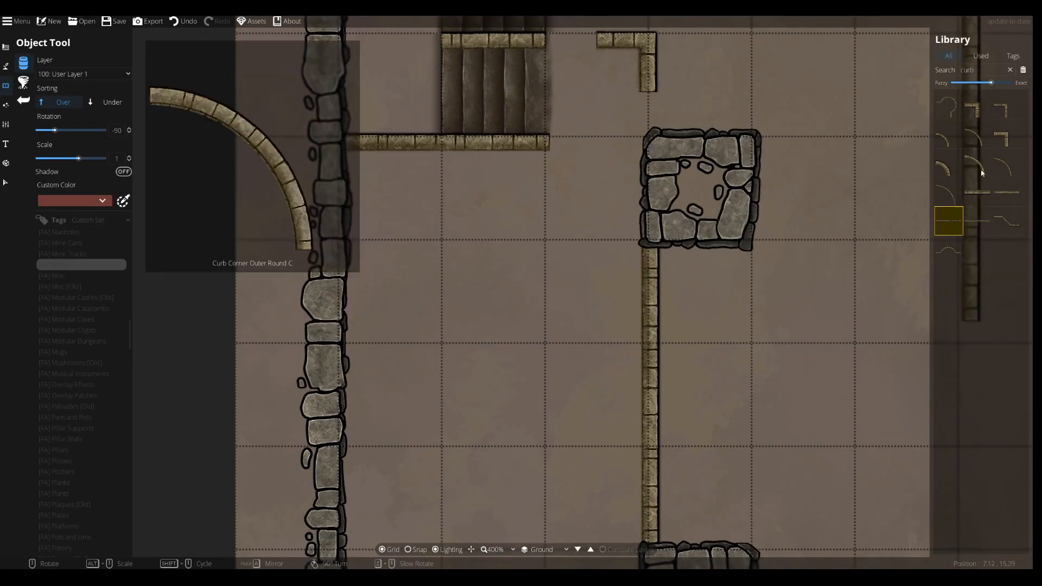
left_click(1006, 191)
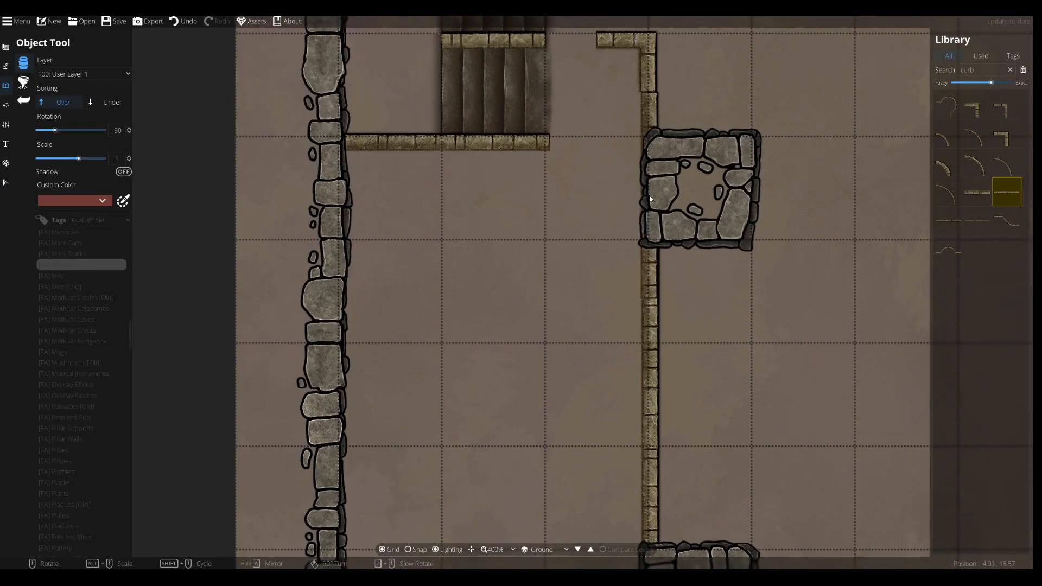
key("v")
left_click(652, 372)
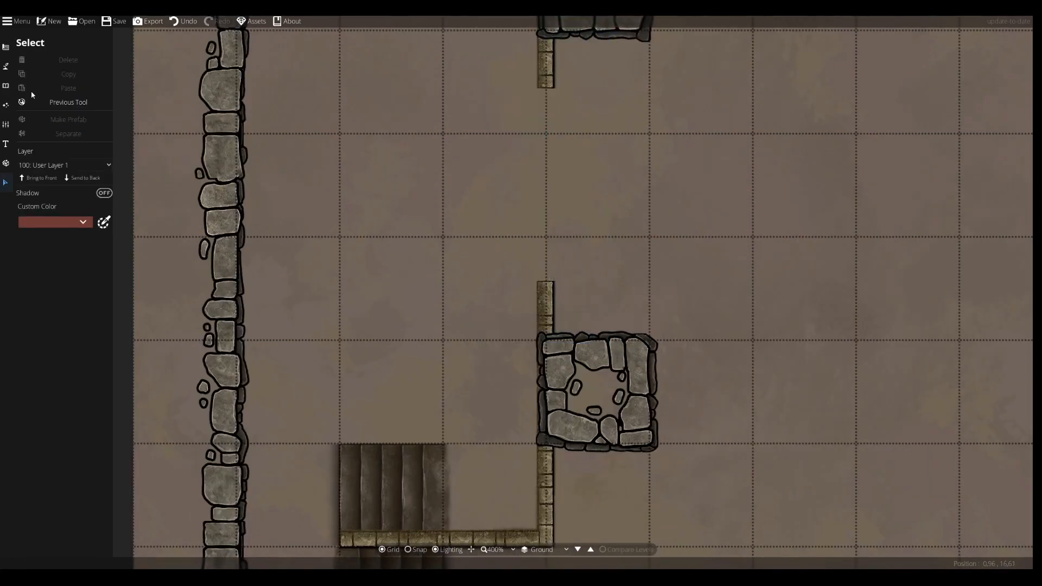
key("v")
Place a two-tile straight curb, turned 180 degrees, across the middle of the northern stairs to the corner curb.
key("v")
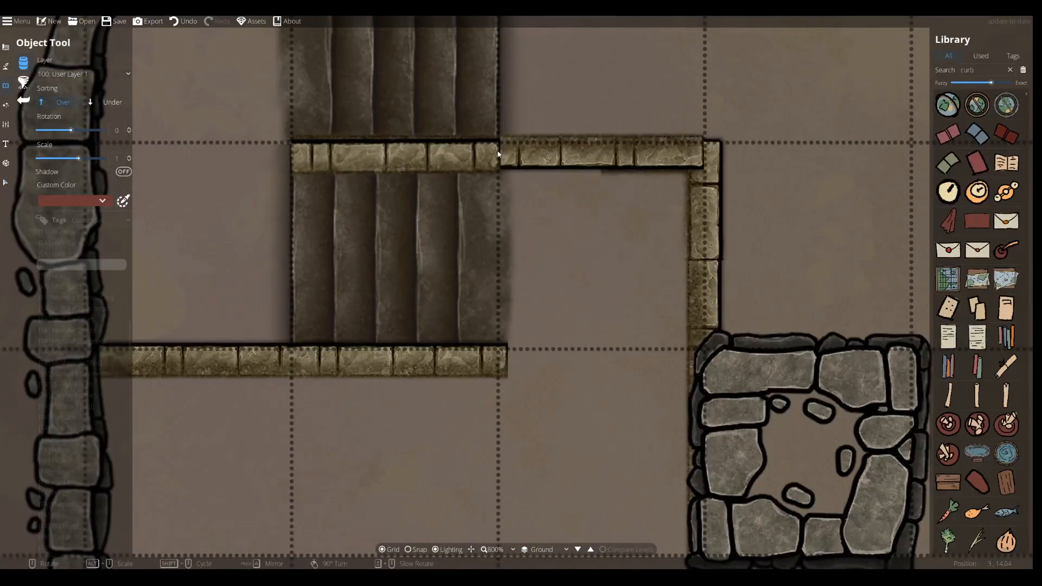
right_click(497, 154)
right_click(498, 154)
left_click(497, 158)
left_click(5, 182)
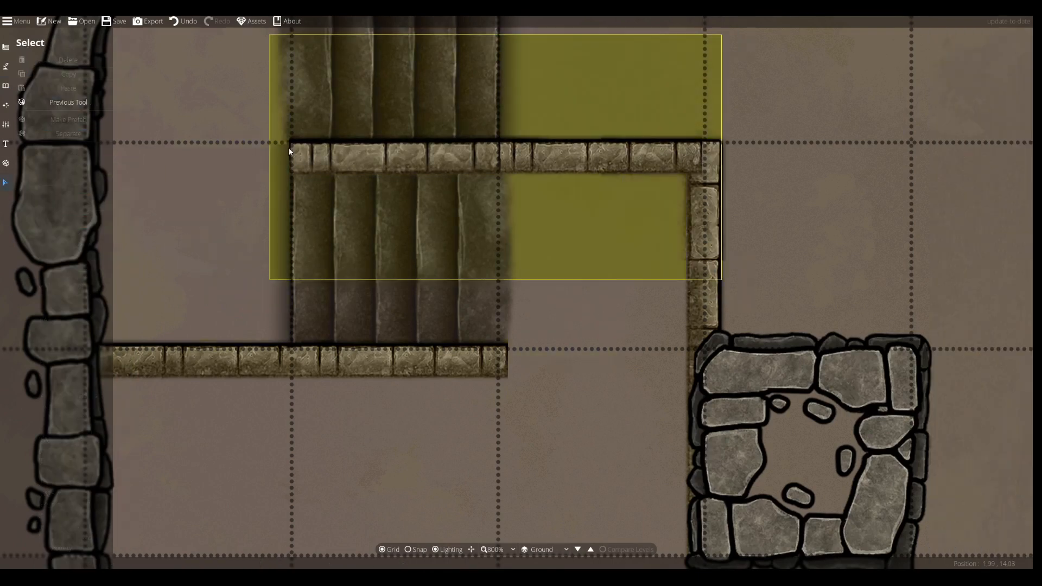
scroll(523, 191, "down", 5)
scroll(522, 191, "down", 3)
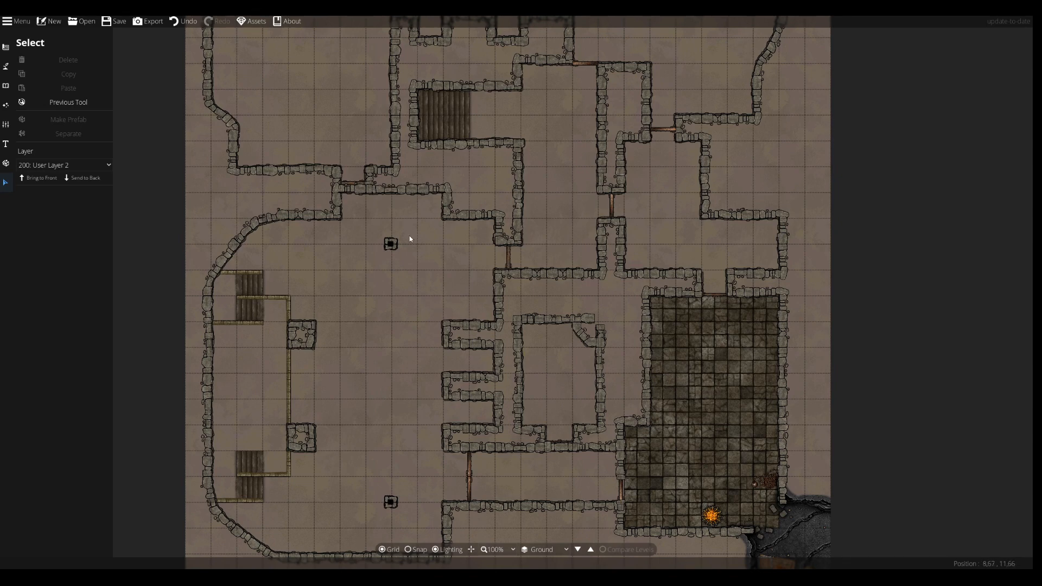
left_click_drag(410, 239, 439, 336)
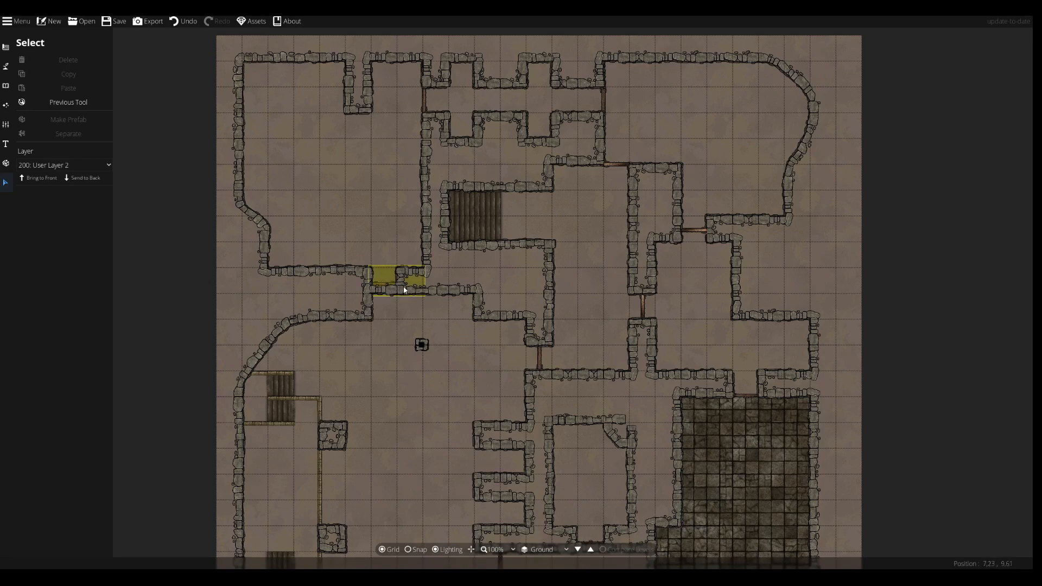
left_click_drag(465, 386, 470, 188)
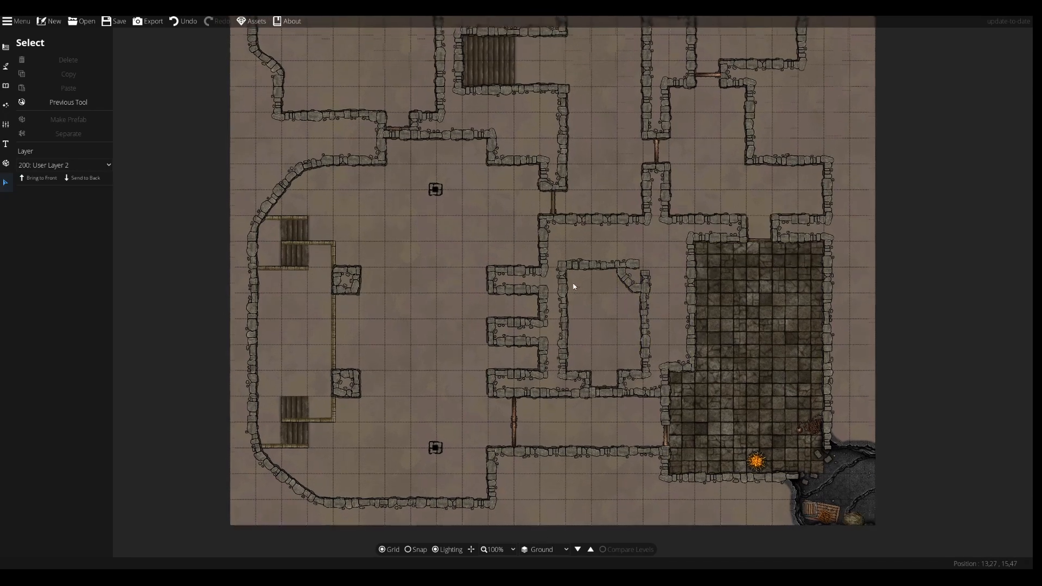
scroll(572, 284, "down", 2)
left_click_drag(547, 233, 535, 270)
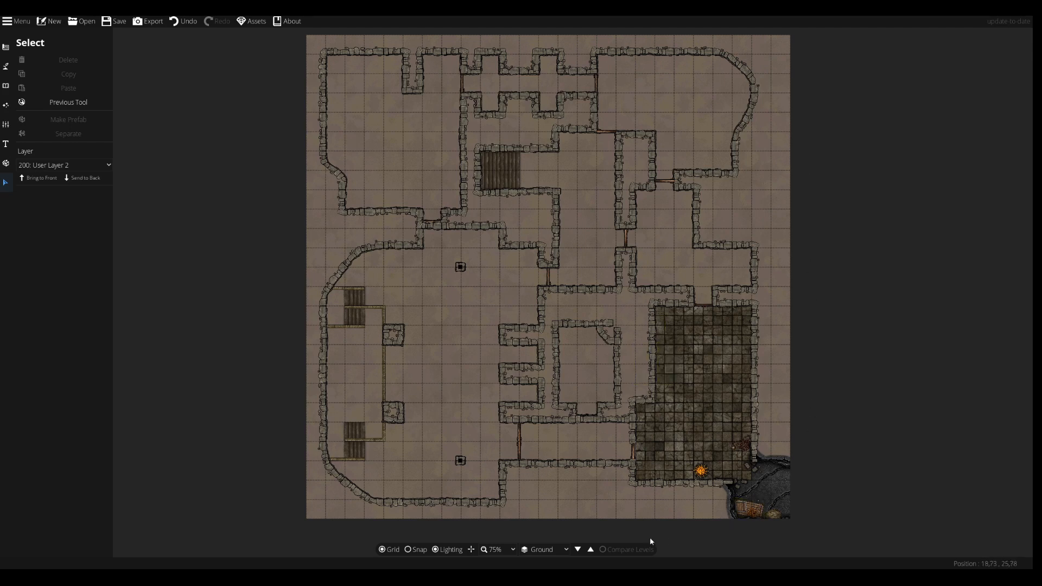
Expand the map by 1 tile on its western side and 1 tile on its northern side.
left_click(12, 21)
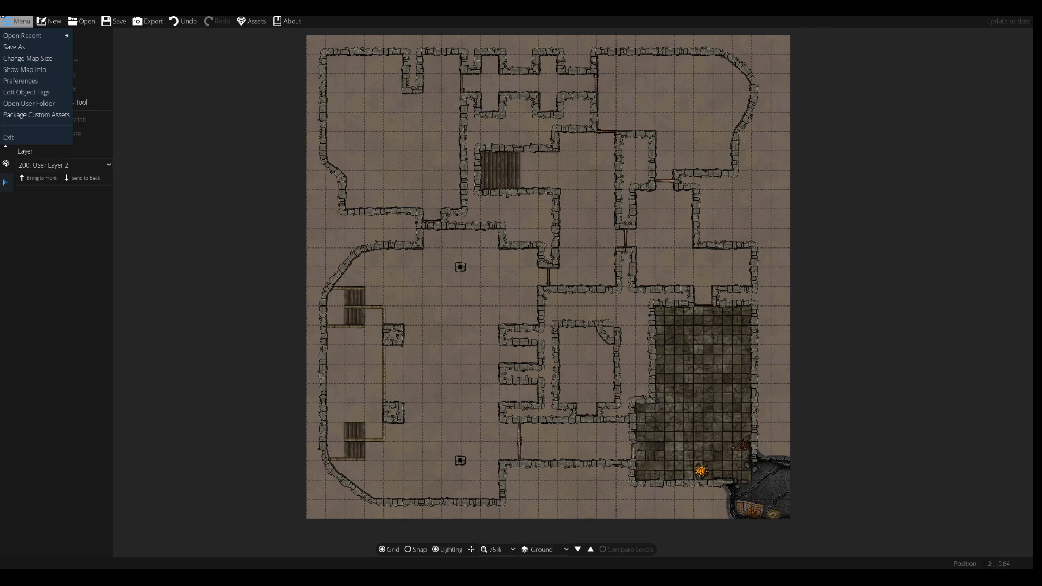
left_click(25, 61)
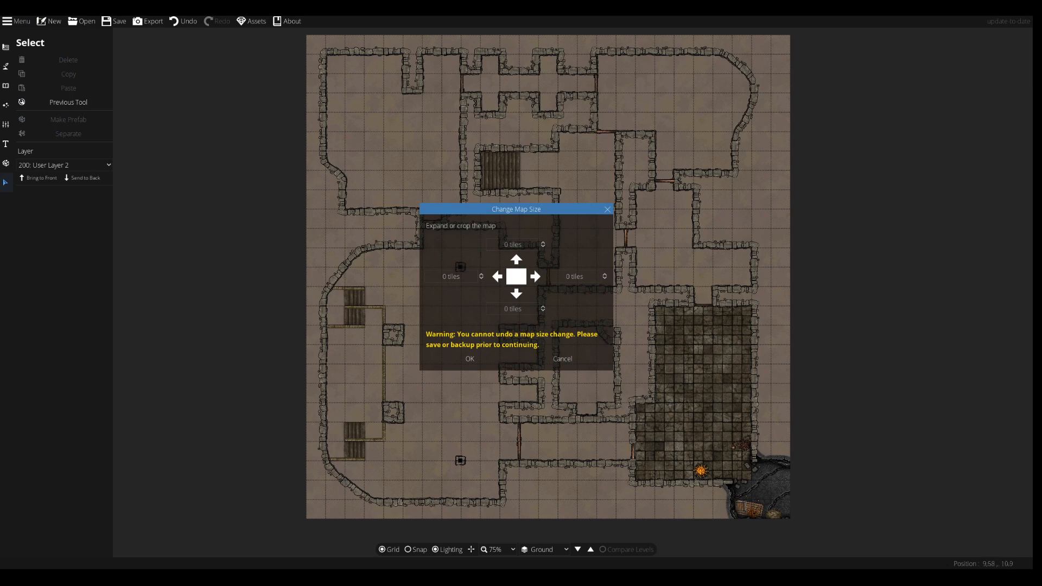
type("1")
left_click(508, 360)
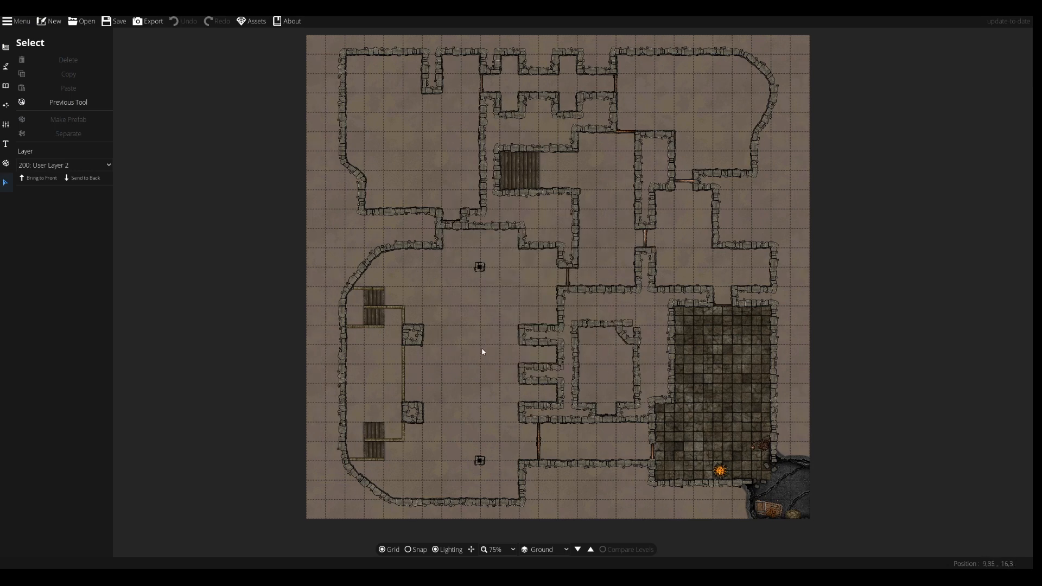
left_click(20, 21)
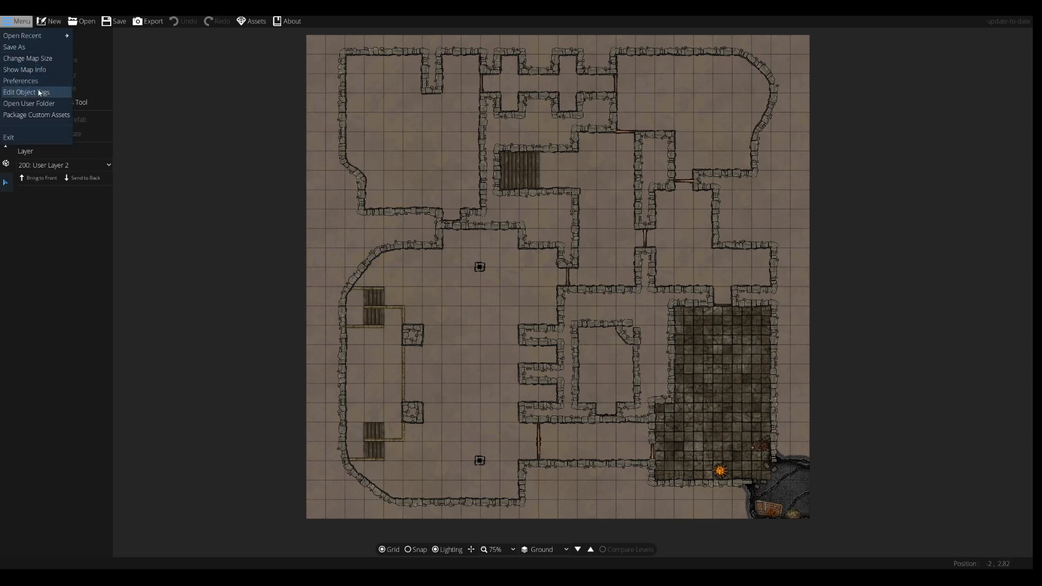
left_click(29, 58)
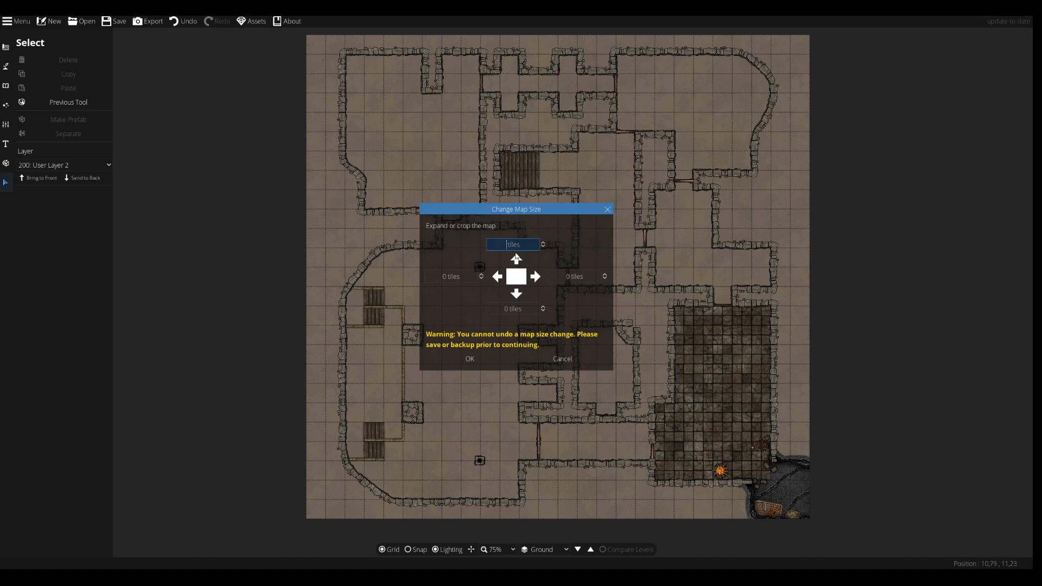
left_click(470, 358)
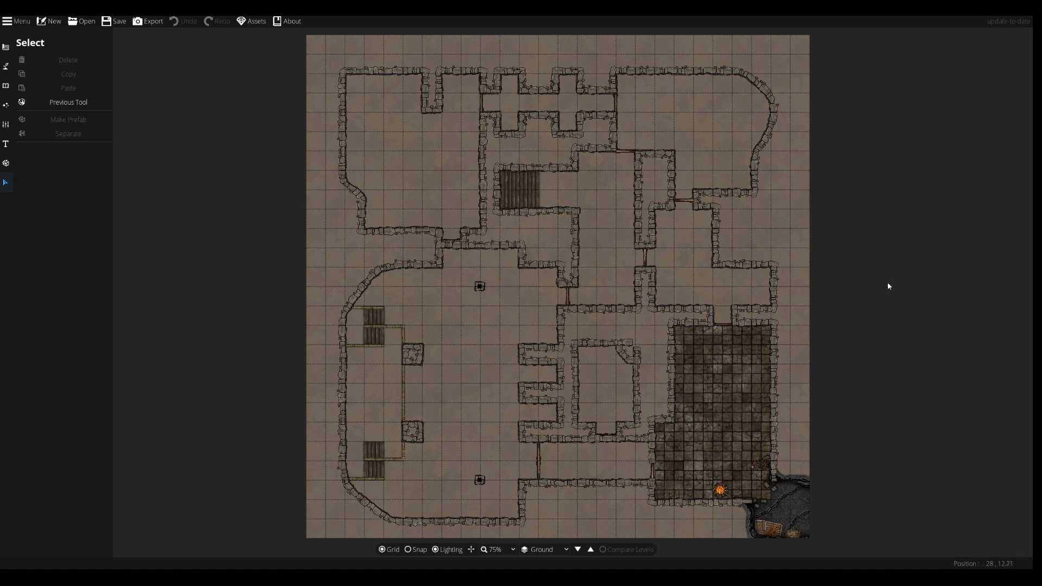
Review the layout of the enlarged map, examining the western chamber, the corridors, the tiled room and the northern rooms.
left_click_drag(295, 410, 223, 244)
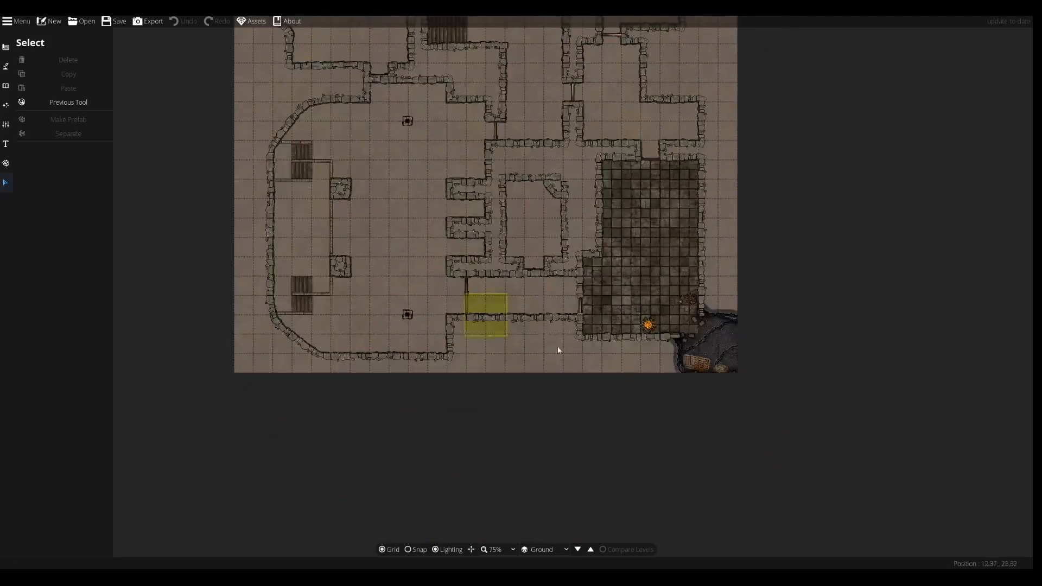
left_click_drag(355, 281, 327, 369)
left_click_drag(356, 334, 361, 350)
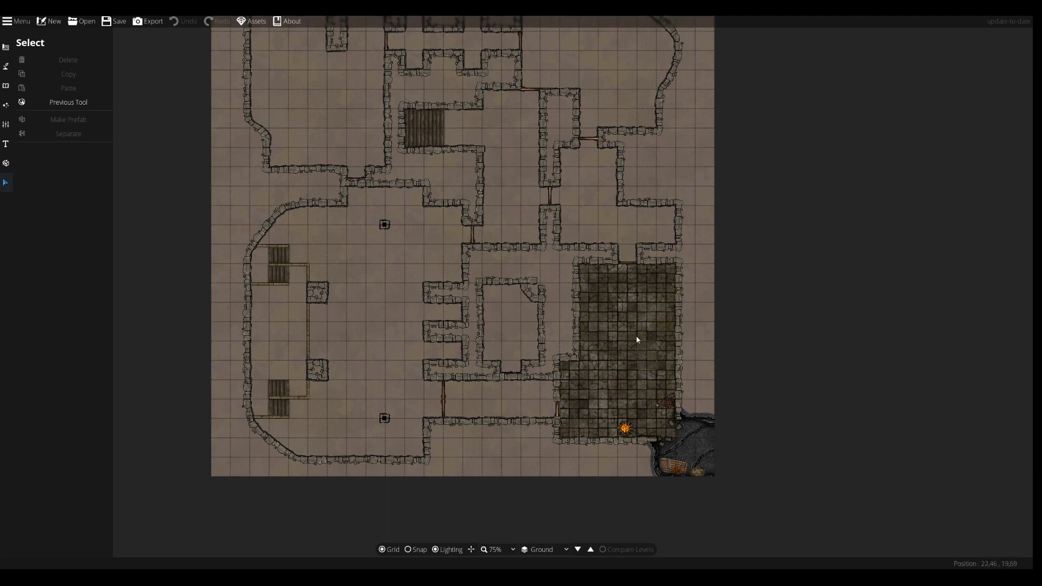
scroll(638, 339, "up", 3)
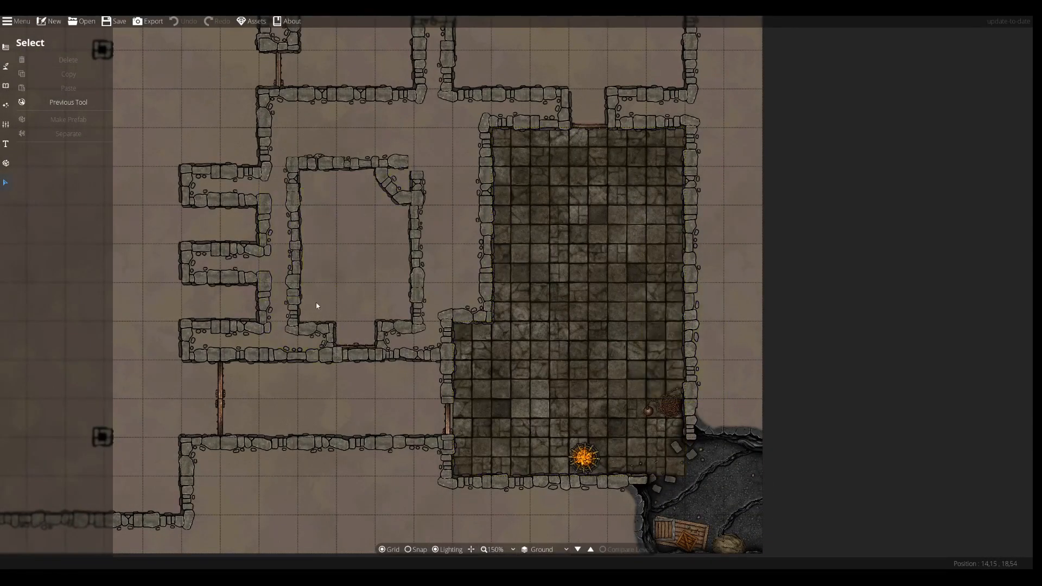
left_click_drag(503, 135, 742, 133)
left_click_drag(356, 333, 462, 330)
left_click_drag(314, 238, 366, 264)
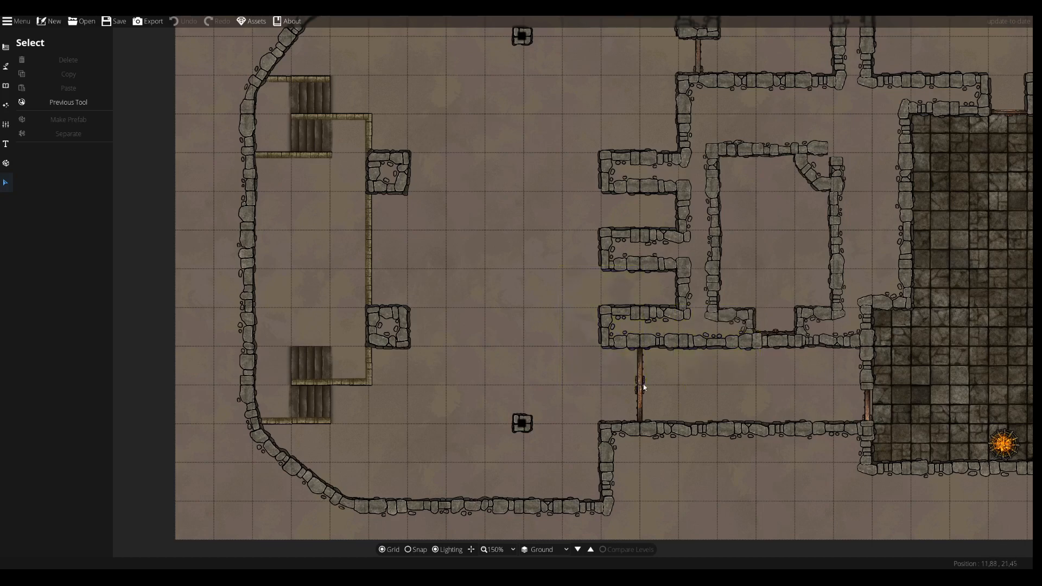
left_click_drag(565, 371, 474, 323)
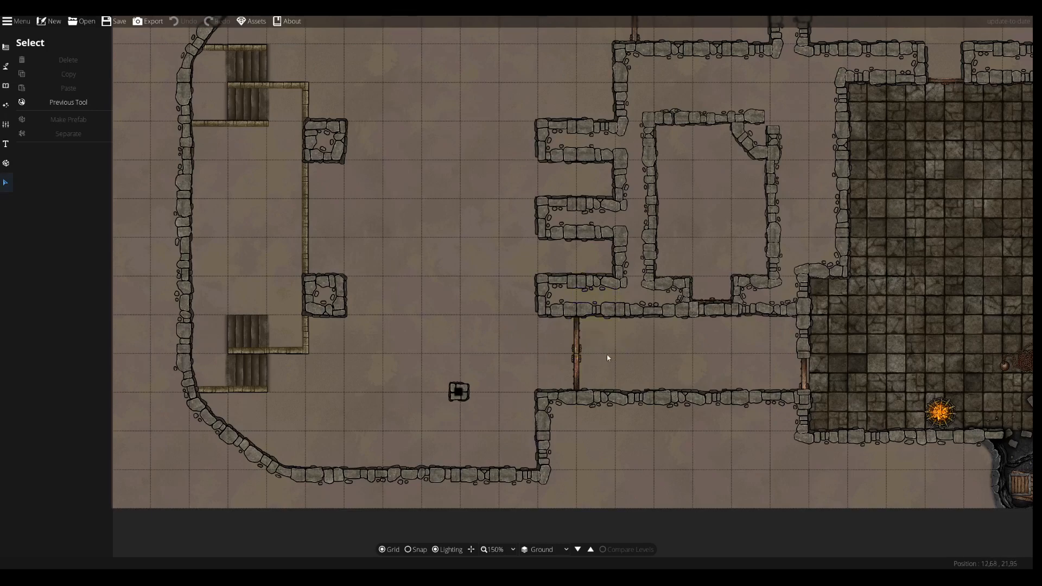
left_click_drag(667, 300, 536, 484)
left_click_drag(608, 249, 607, 424)
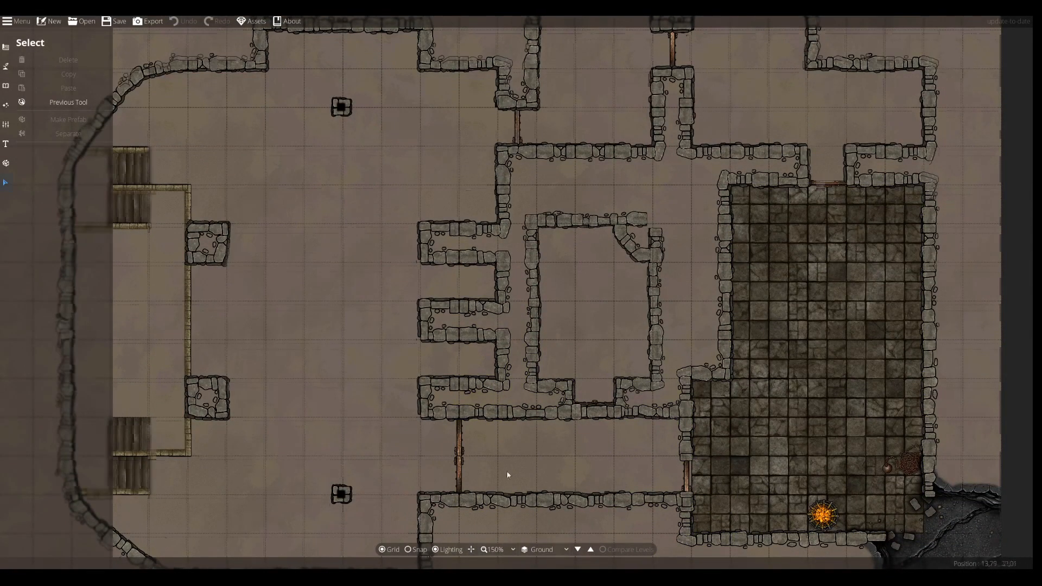
left_click_drag(507, 471, 495, 363)
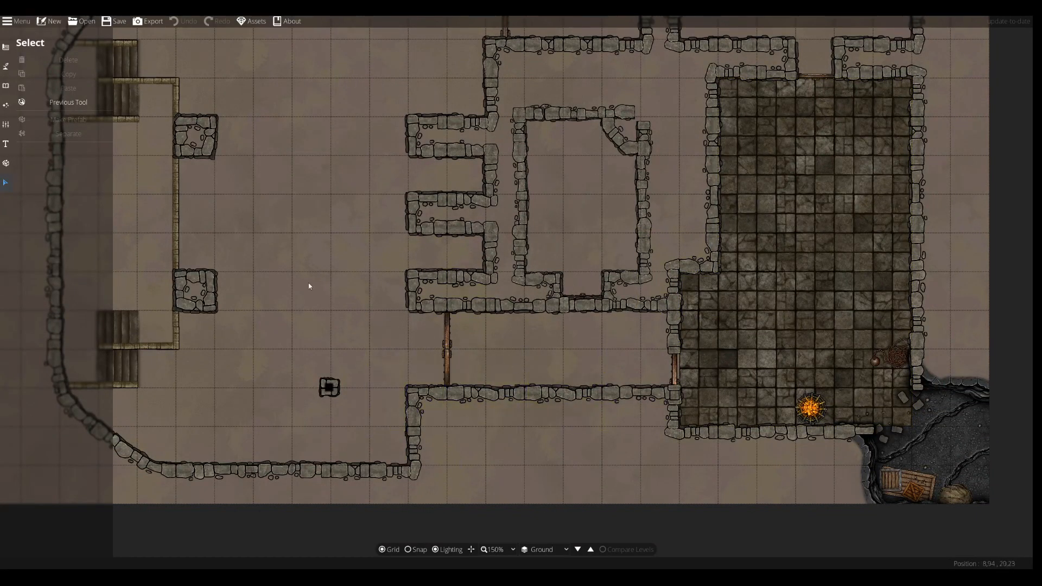
left_click_drag(309, 286, 309, 444)
left_click_drag(453, 233, 459, 196)
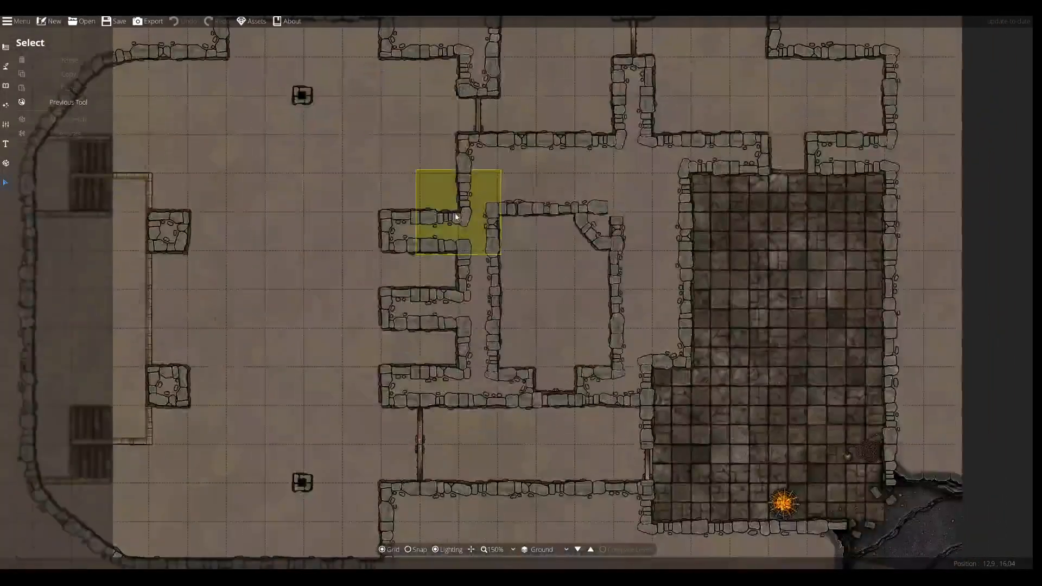
left_click_drag(558, 204, 505, 413)
left_click_drag(532, 269, 533, 408)
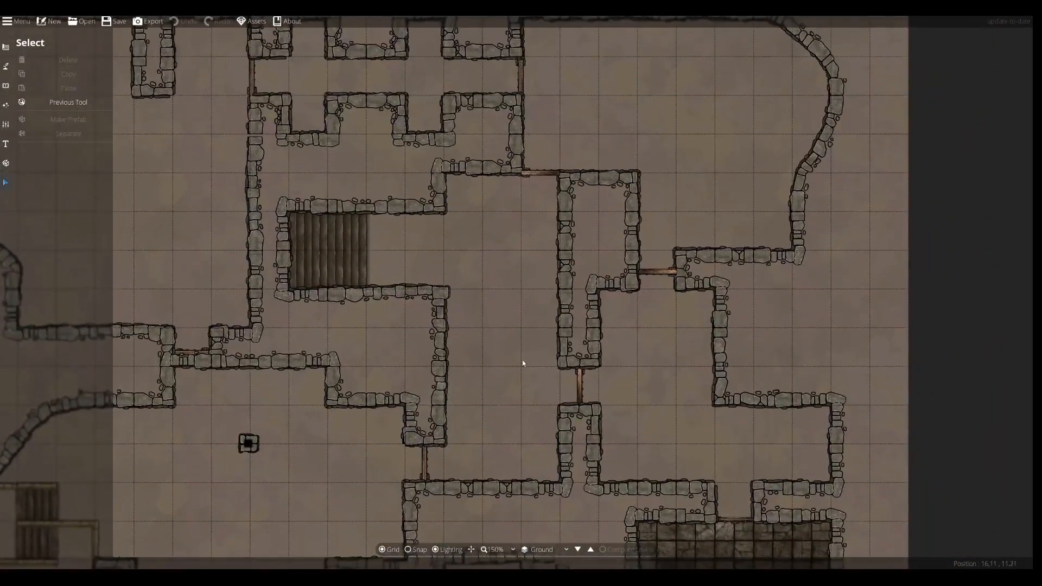
left_click_drag(563, 473, 578, 292)
left_click_drag(620, 240, 655, 461)
left_click_drag(742, 454, 767, 376)
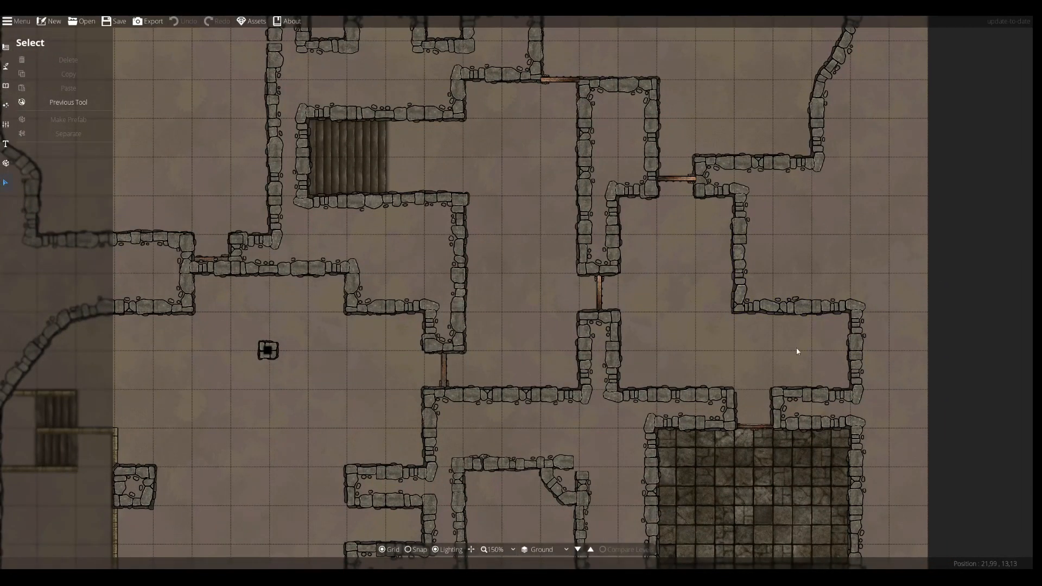
Examine the northern rooms, the western chamber, the corridors and the tiled room for remaining flaws in the wall layout.
left_click_drag(732, 390, 739, 251)
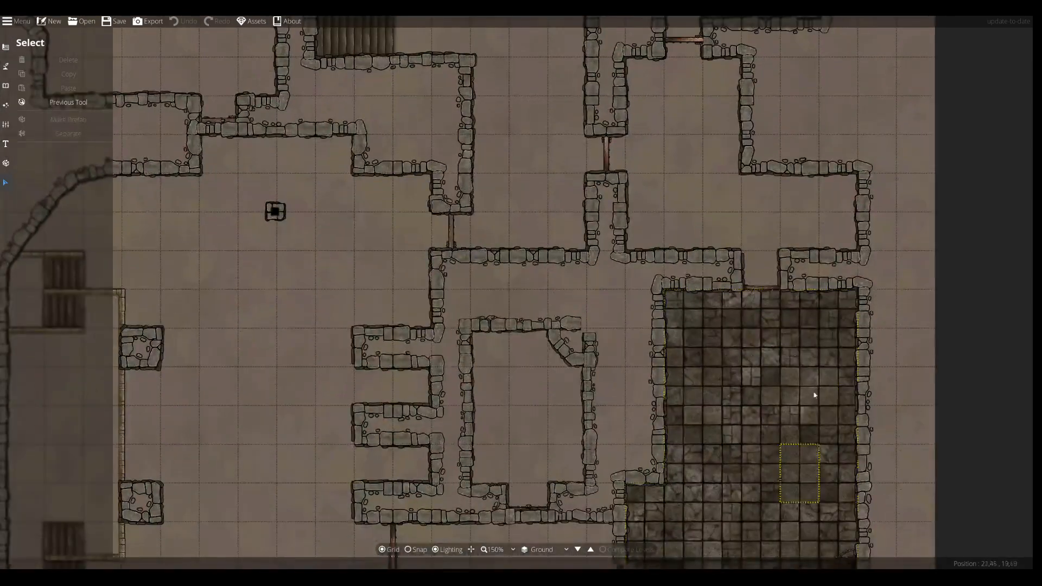
left_click_drag(698, 314, 741, 502)
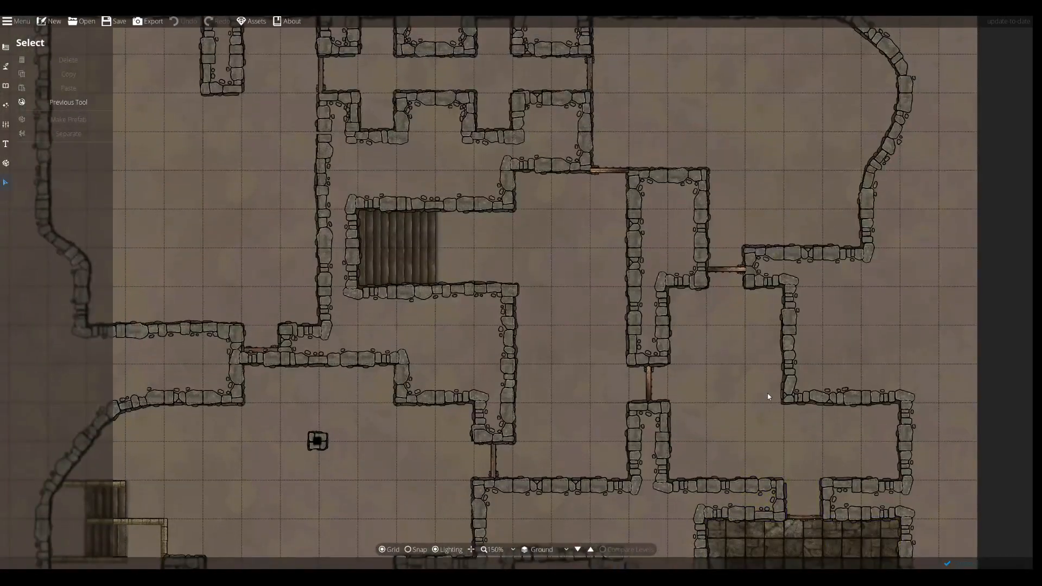
left_click_drag(783, 238, 781, 358)
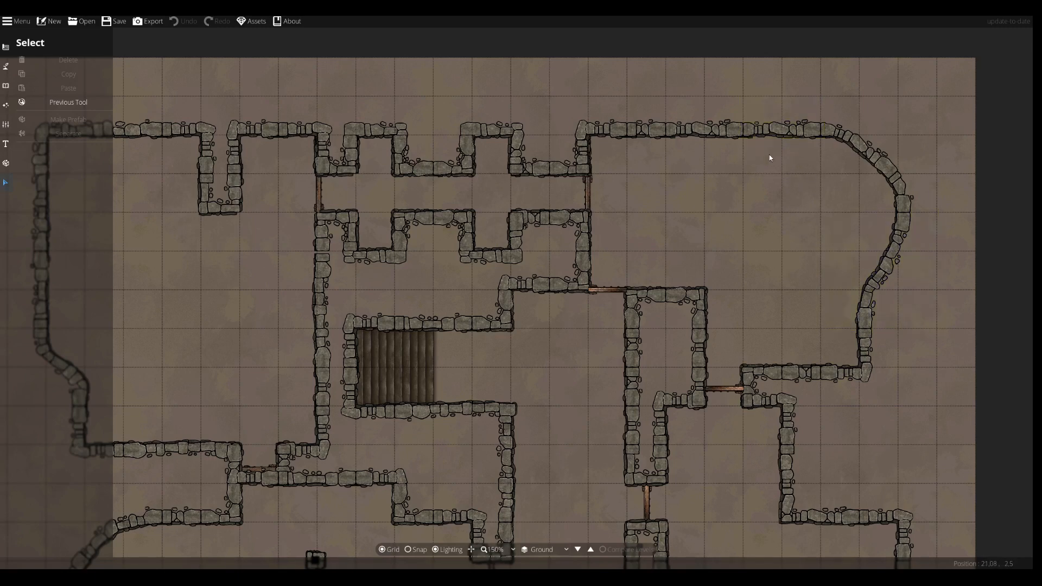
left_click_drag(537, 288, 769, 168)
left_click_drag(539, 405, 569, 190)
left_click_drag(499, 478, 644, 300)
left_click_drag(709, 346, 617, 409)
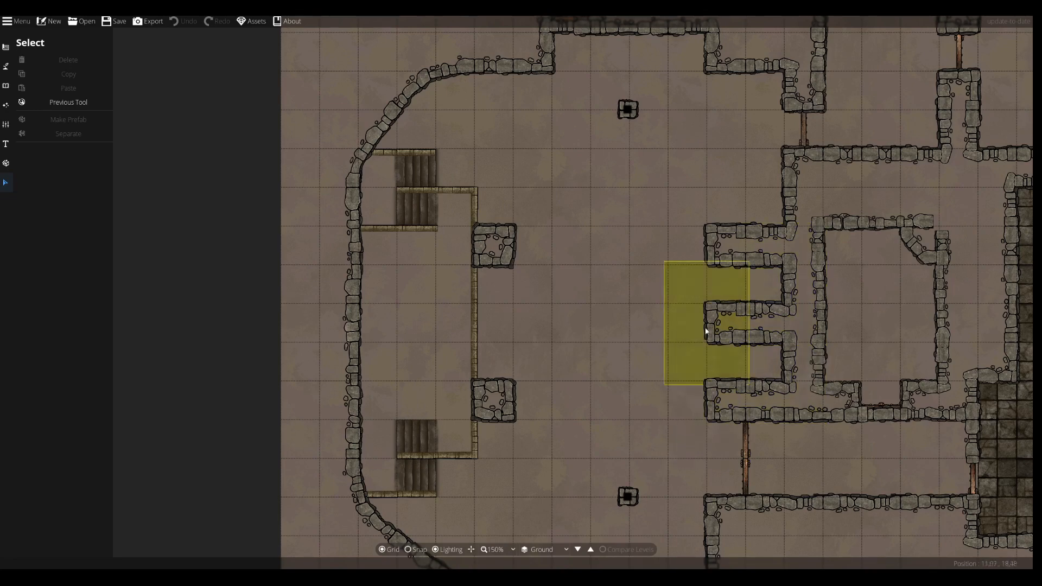
left_click_drag(674, 272, 417, 191)
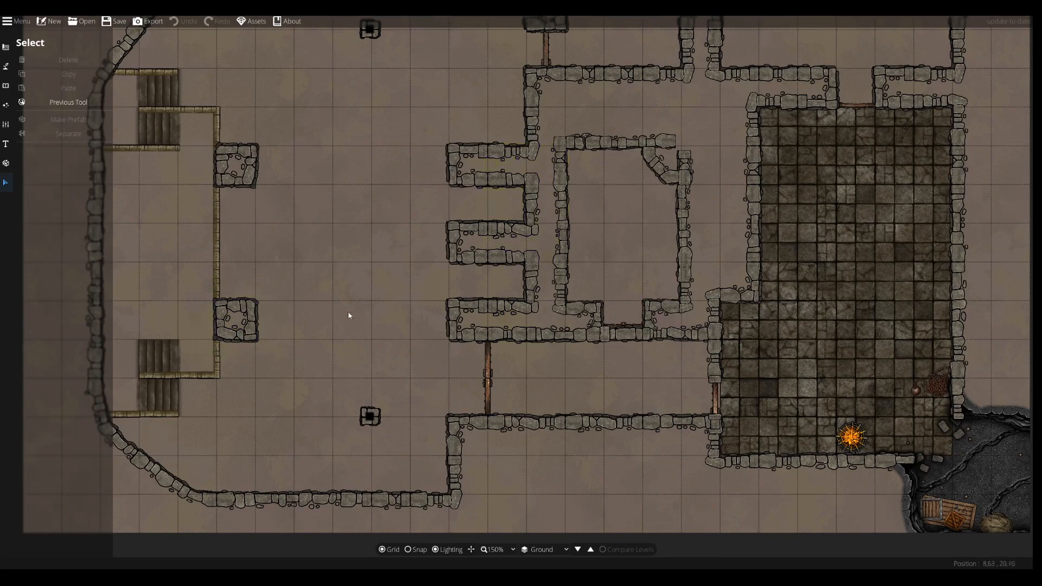
left_click_drag(481, 113, 477, 325)
left_click_drag(363, 215, 486, 370)
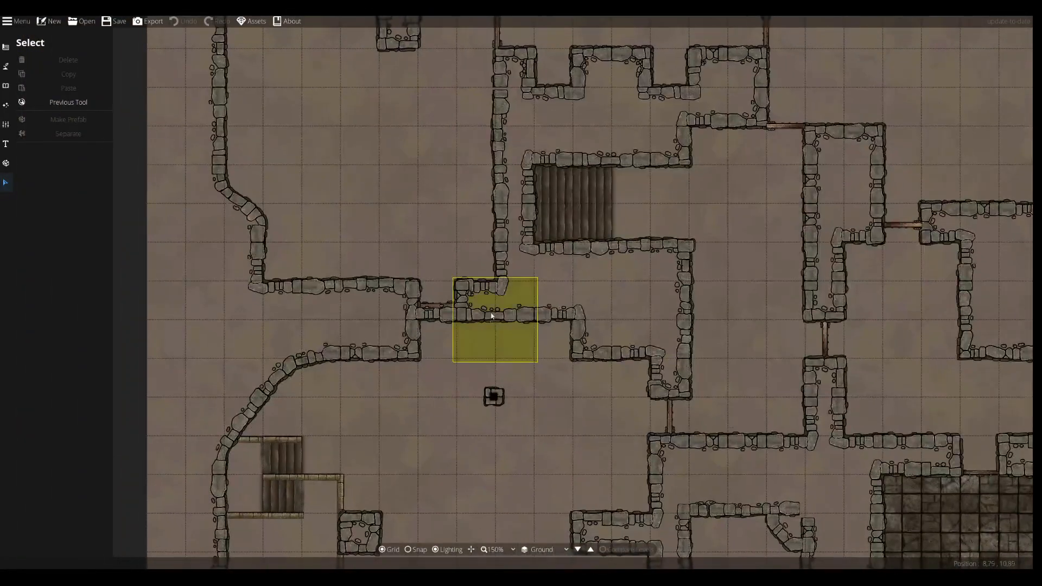
left_click_drag(493, 280, 520, 388)
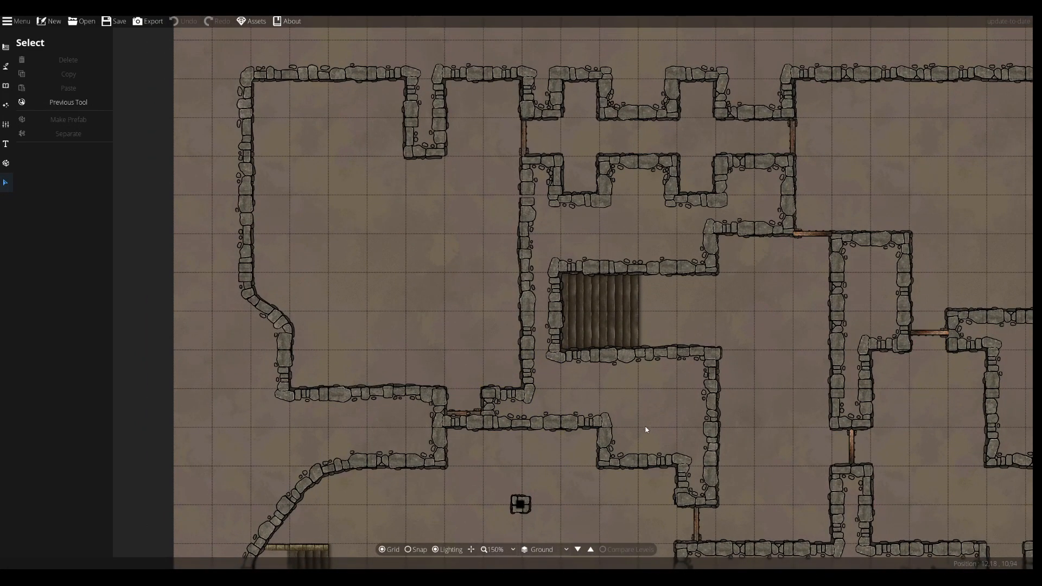
left_click_drag(655, 443, 605, 181)
left_click_drag(526, 395, 361, 153)
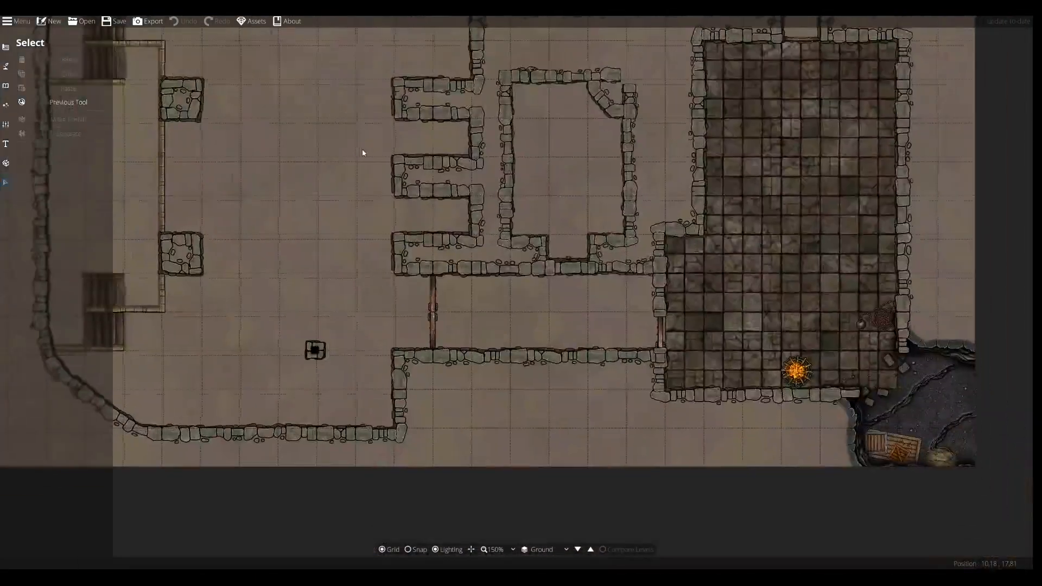
scroll(413, 209, "down", 2)
left_click_drag(404, 185, 455, 296)
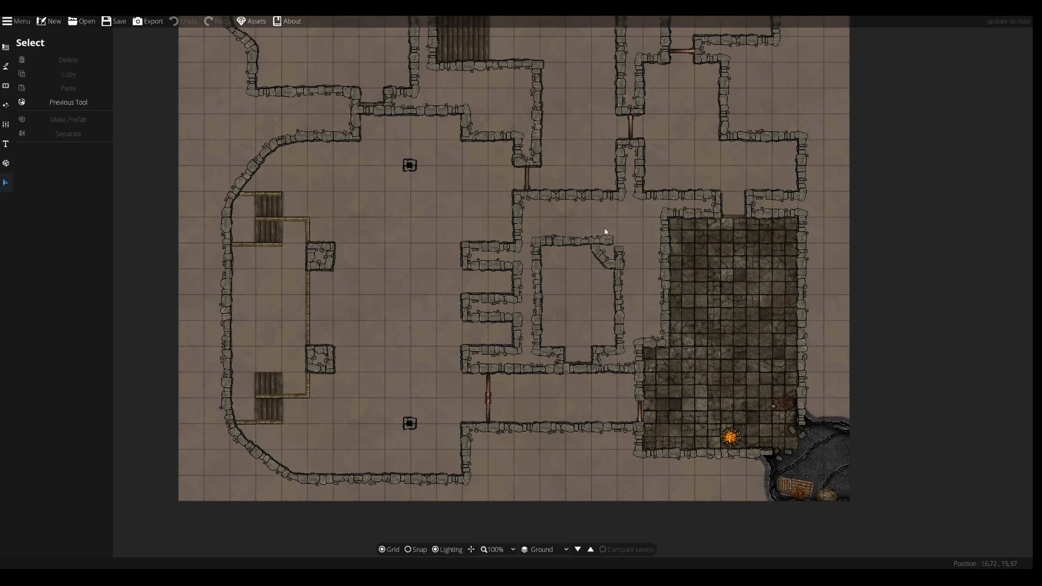
left_click_drag(462, 188, 478, 285)
left_click_drag(493, 233, 494, 303)
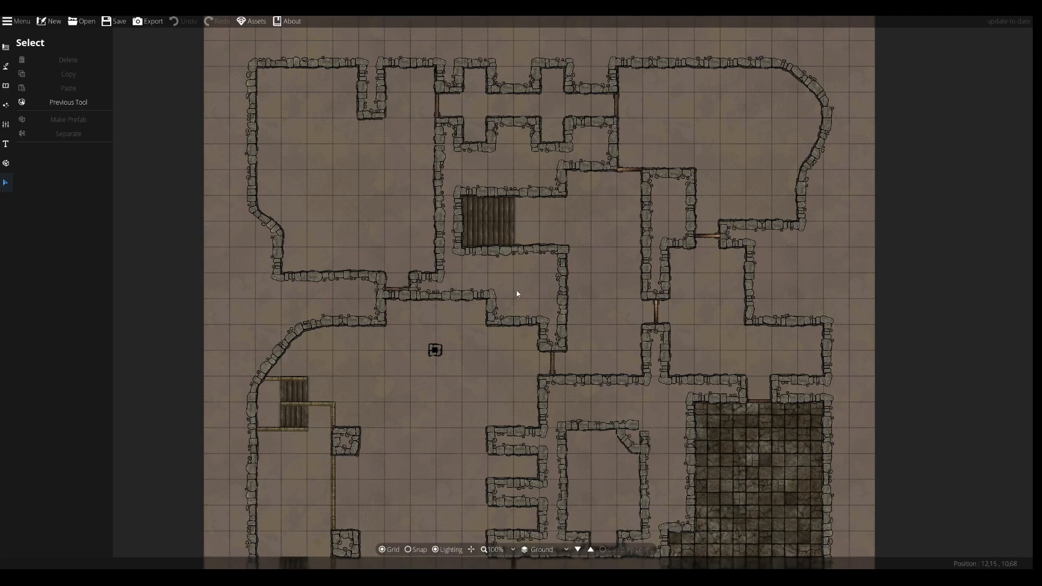
left_click_drag(530, 357, 509, 164)
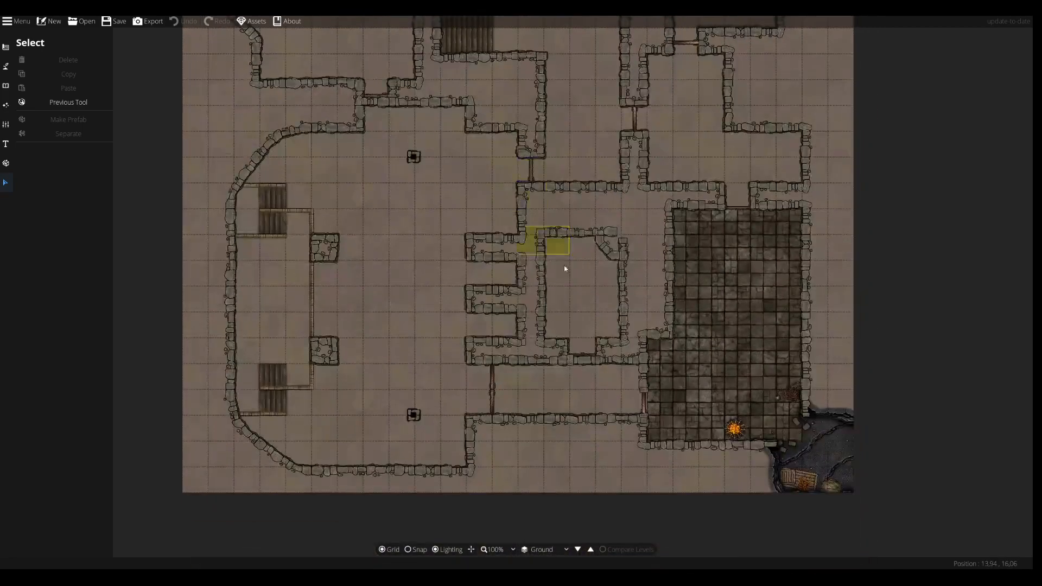
Bring up the [FA] Modular Caves objects for placement and examine the walls around the small central room.
scroll(597, 387, "up", 5)
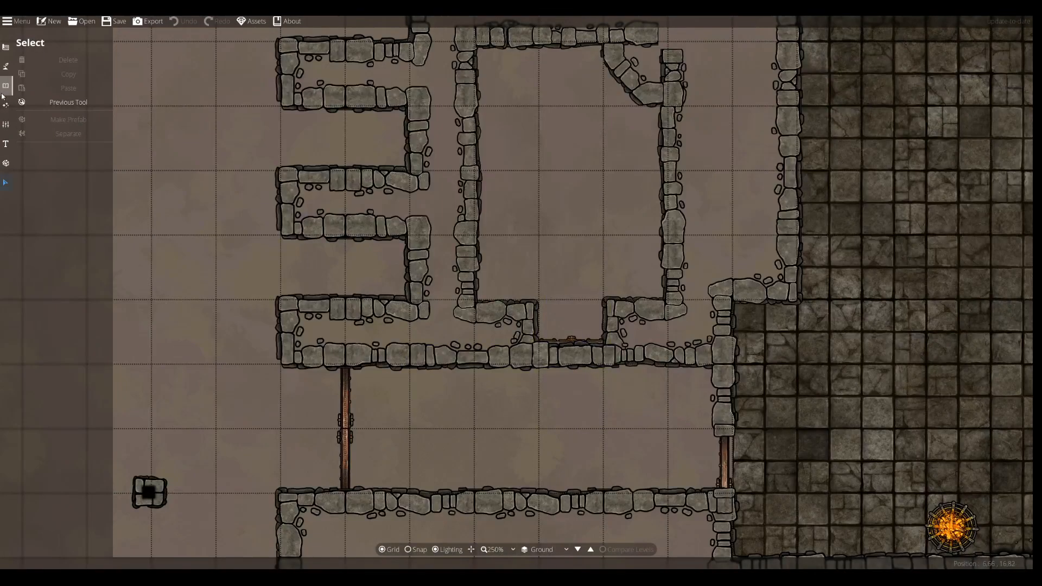
left_click(5, 86)
left_click(47, 82)
left_click(32, 64)
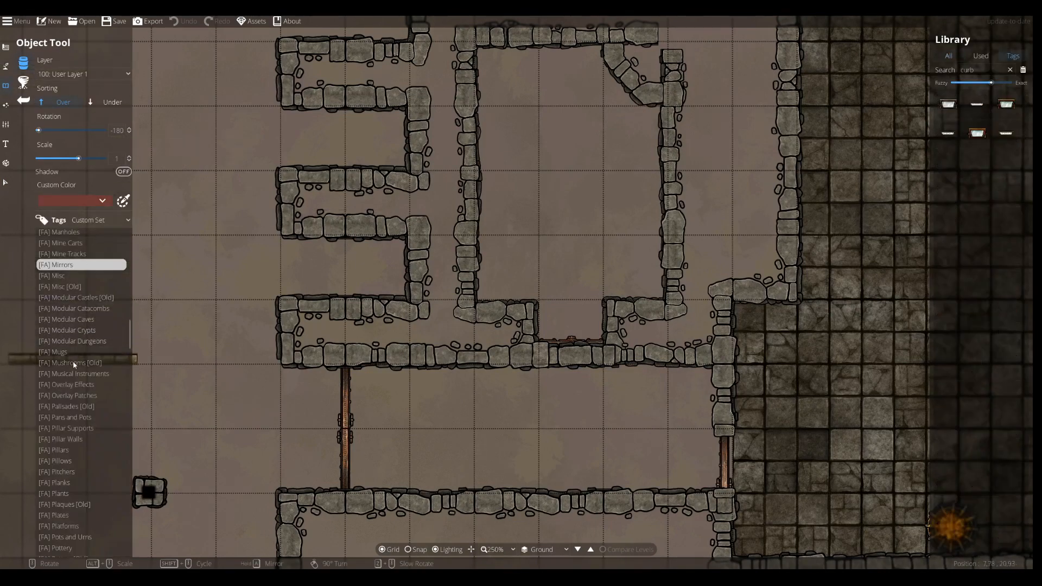
left_click(109, 320)
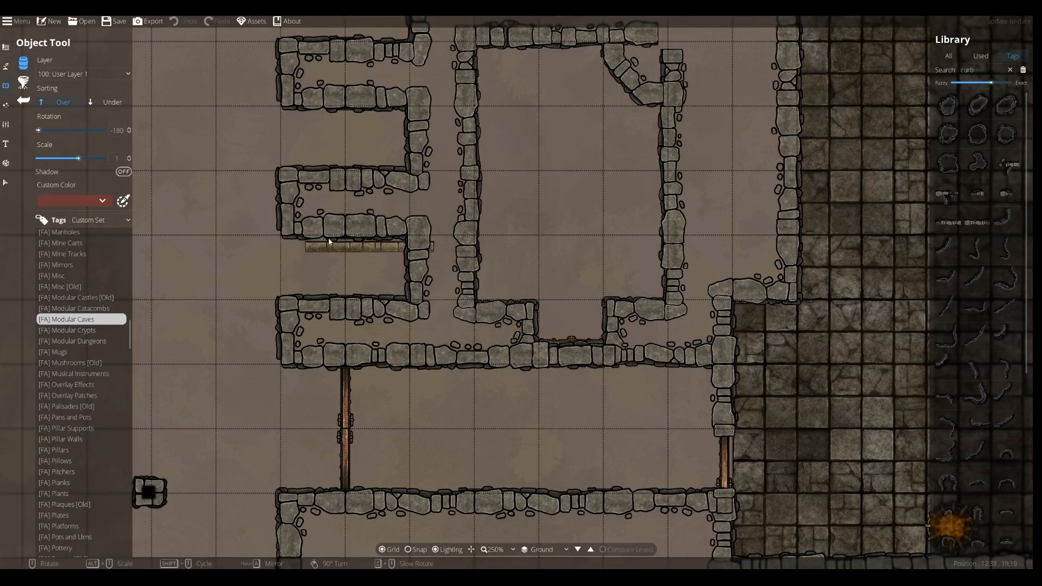
left_click_drag(414, 152, 351, 165)
left_click_drag(596, 119, 591, 150)
key("Up")
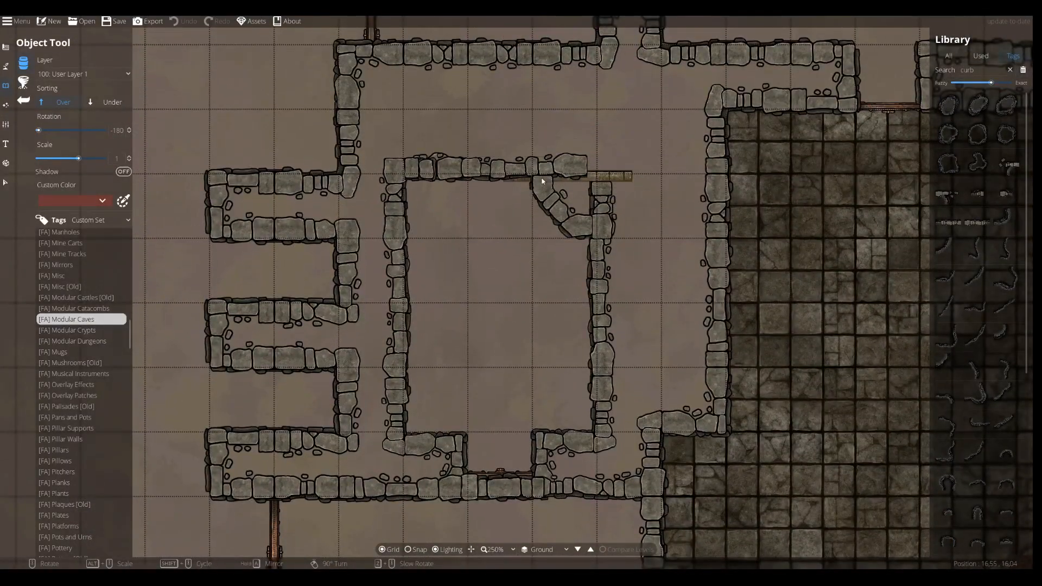
left_click_drag(499, 254, 538, 102)
key("Down")
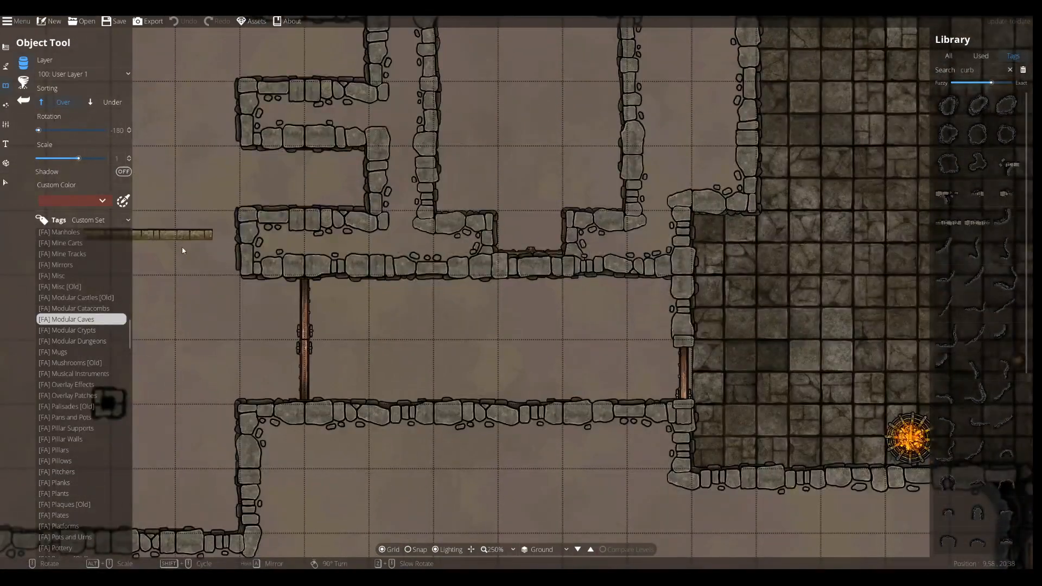
Browse the modular catacomb and crypt pieces, and pick Dungeon End Right 1x2 from the [FA] Modular Dungeons set.
left_click(76, 308)
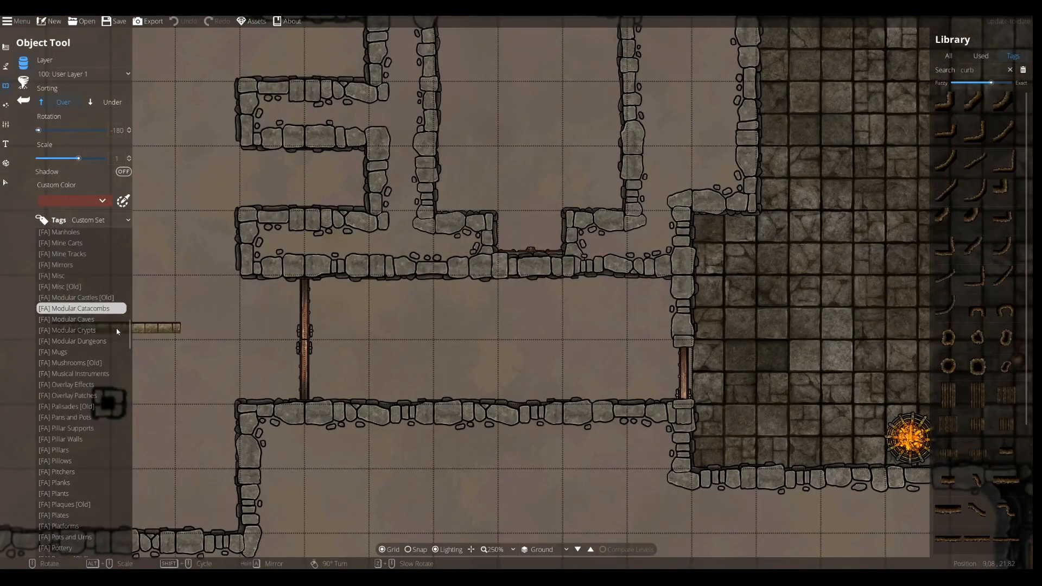
left_click(70, 334)
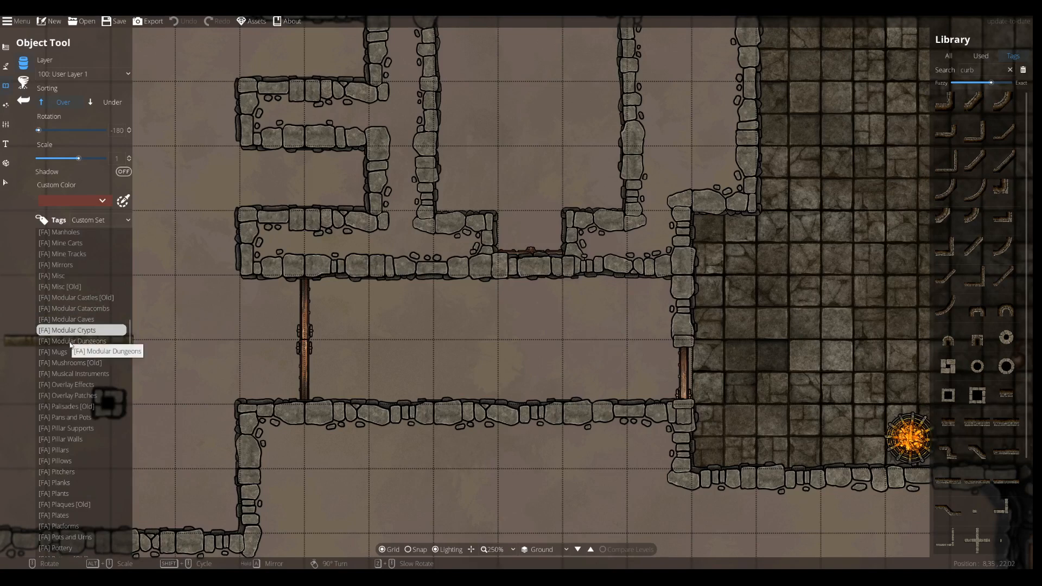
left_click(69, 340)
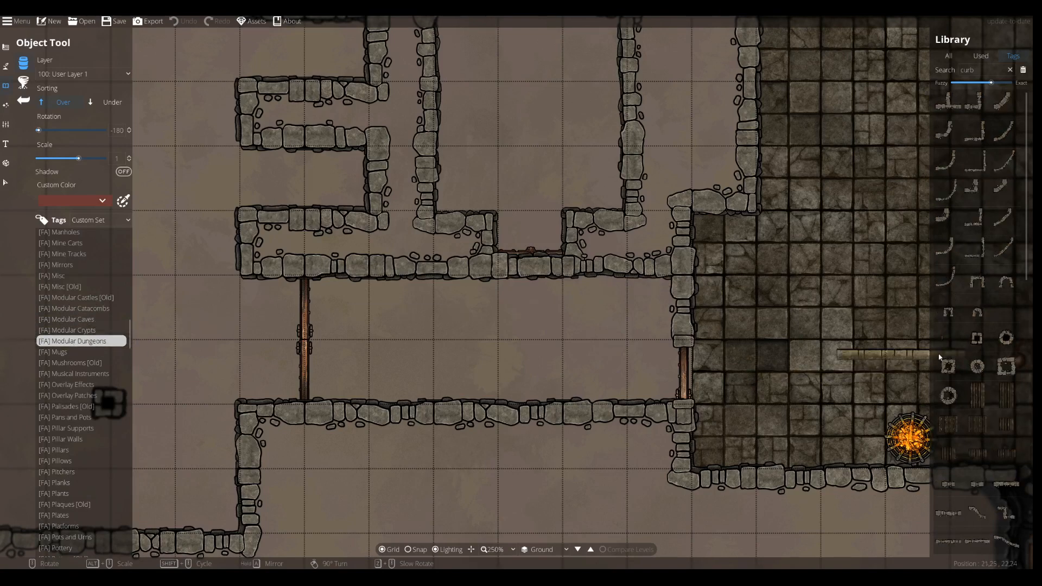
mouse_move(949, 340)
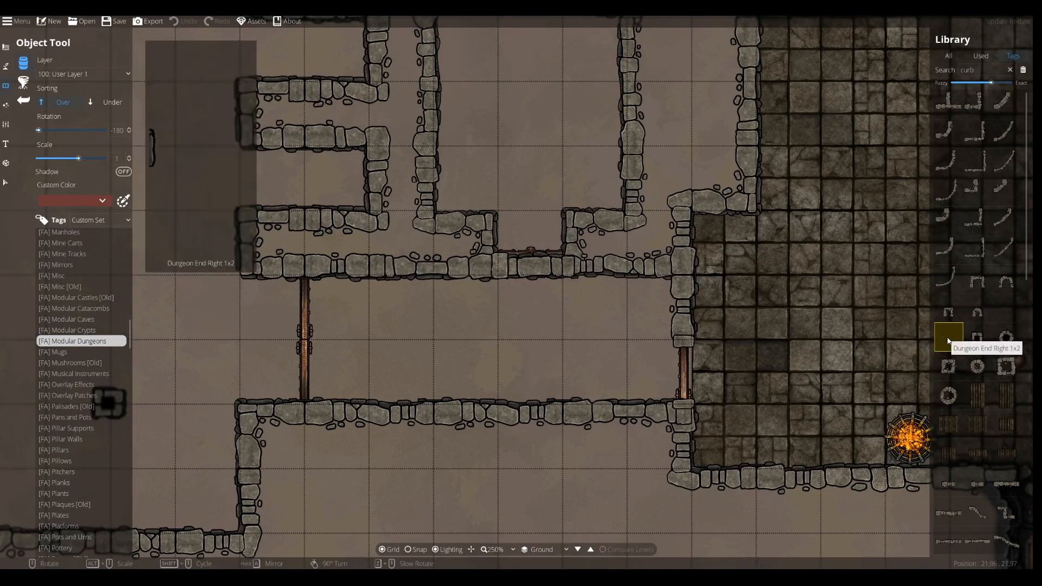
left_click(948, 341)
Place the Dungeon End Right piece, rotated to 170 degrees, at the wall corner northwest of the corridor's wide double door.
scroll(238, 281, "down", 2)
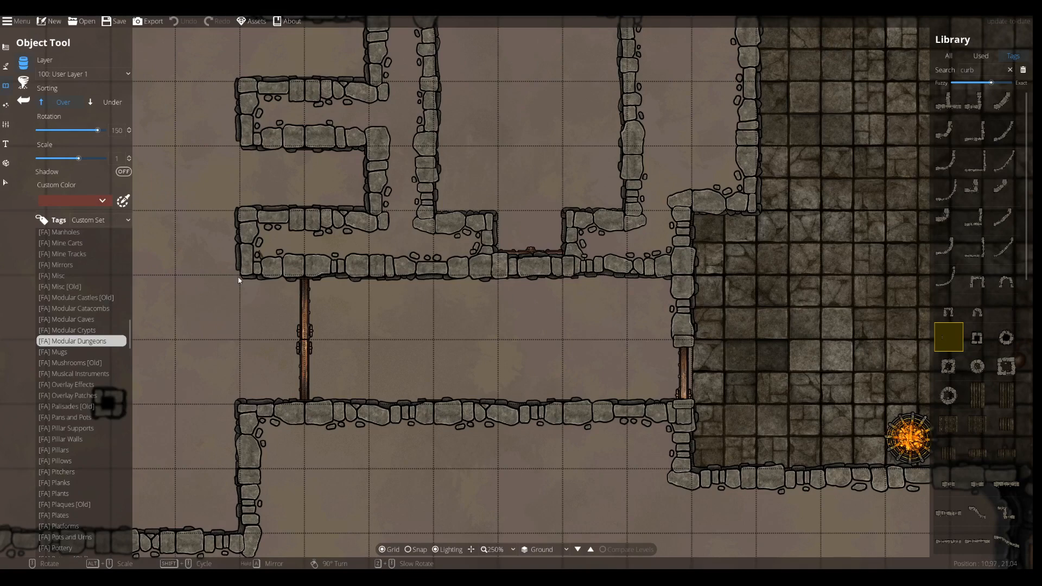
scroll(218, 277, "up", 5)
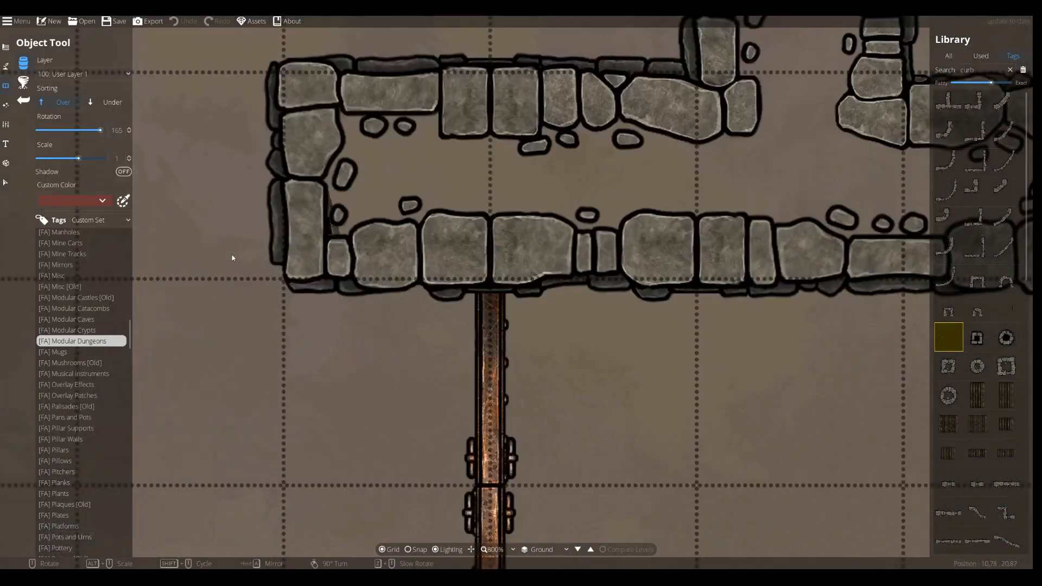
scroll(183, 252, "down", 1)
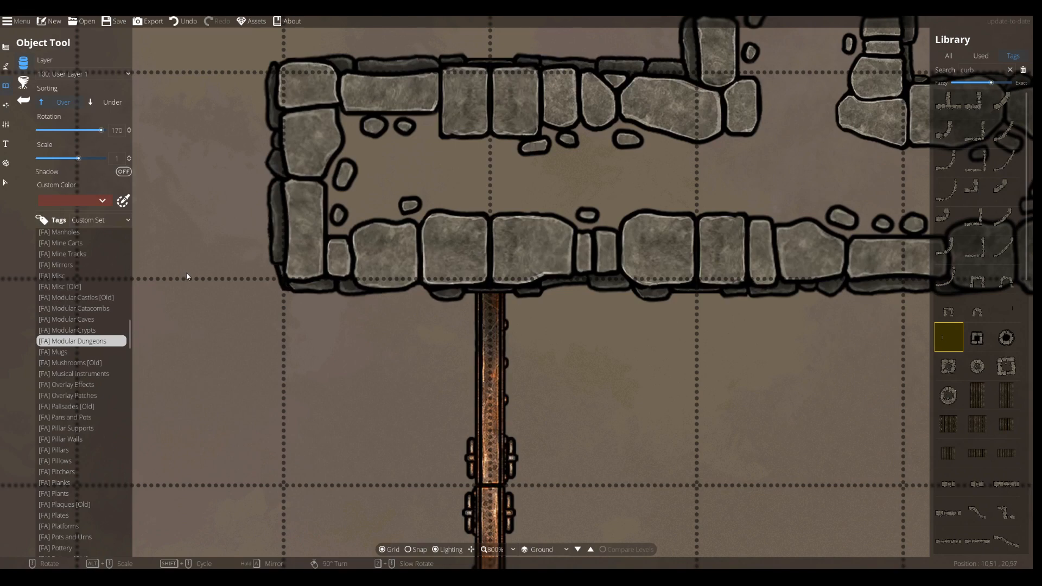
Place another end piece at 170 degrees on the wall corner above the door in the western chamber's northeastern corner.
left_click_drag(276, 171, 360, 416)
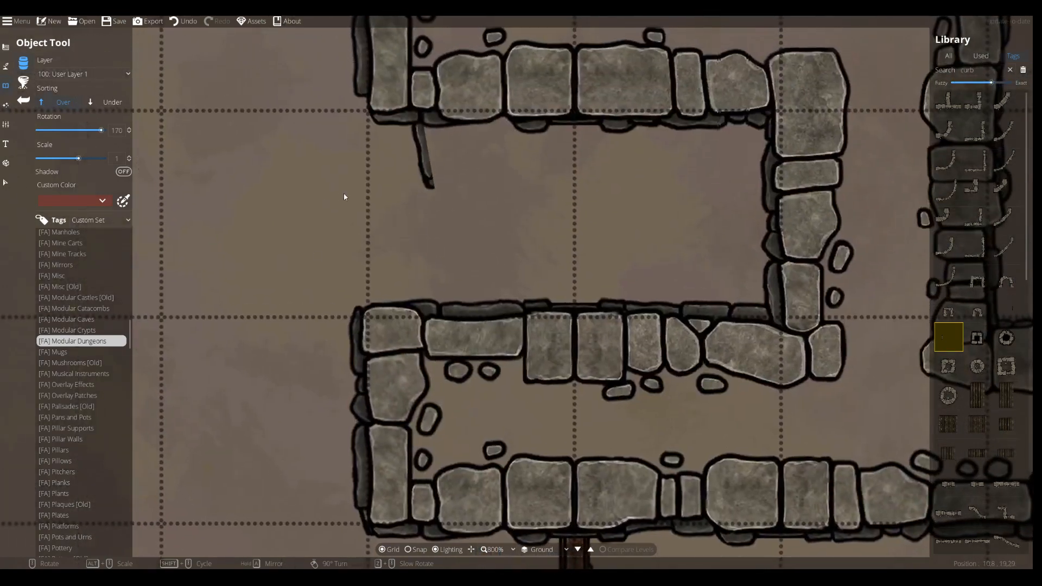
left_click_drag(344, 197, 429, 363)
left_click_drag(426, 219, 470, 322)
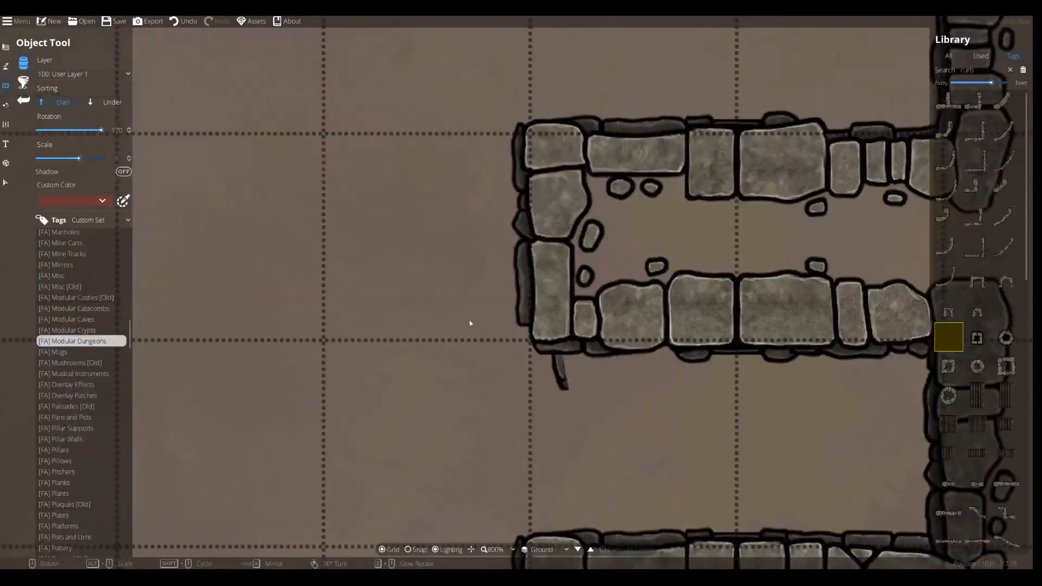
left_click_drag(435, 245, 298, 435)
left_click_drag(526, 188, 410, 509)
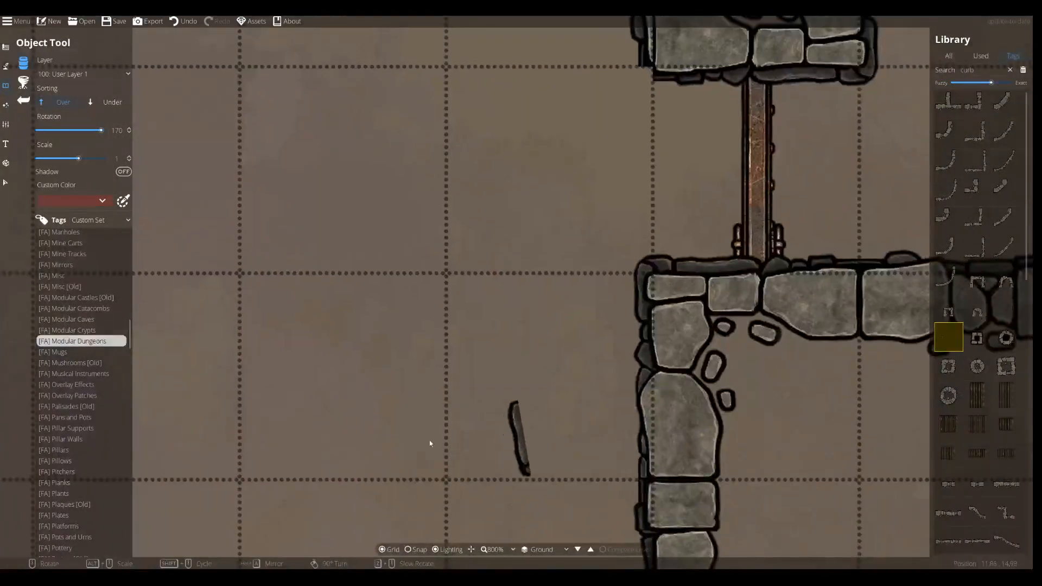
left_click_drag(450, 183, 451, 467)
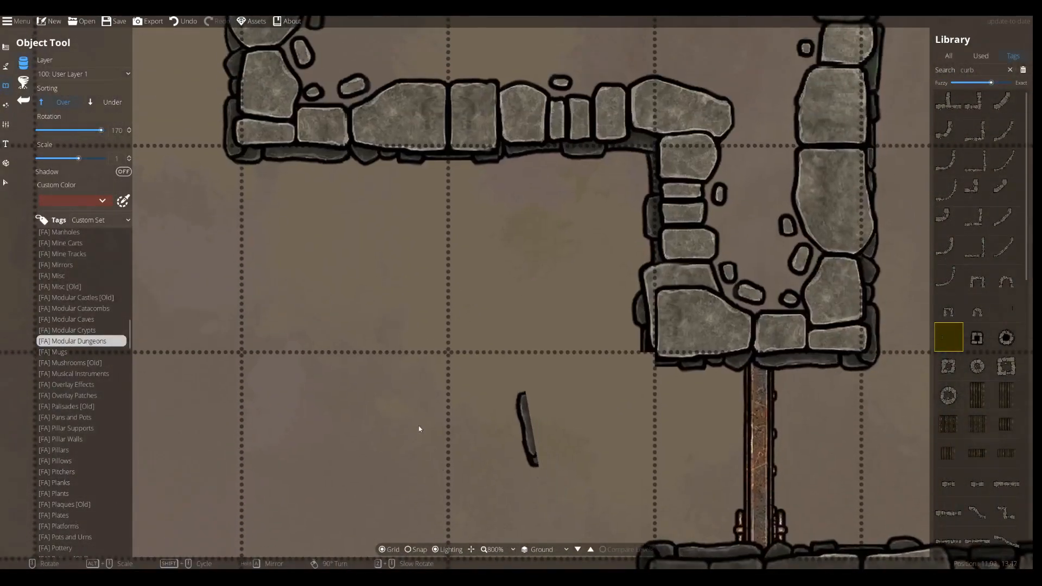
left_click(547, 348)
Examine the wall corners and doorways of the western chamber, the central corridors and the area east of the large stairs.
left_click_drag(279, 308, 643, 564)
left_click_drag(174, 379, 573, 381)
left_click_drag(396, 336, 623, 291)
left_click_drag(444, 321, 573, 307)
scroll(573, 305, "down", 5)
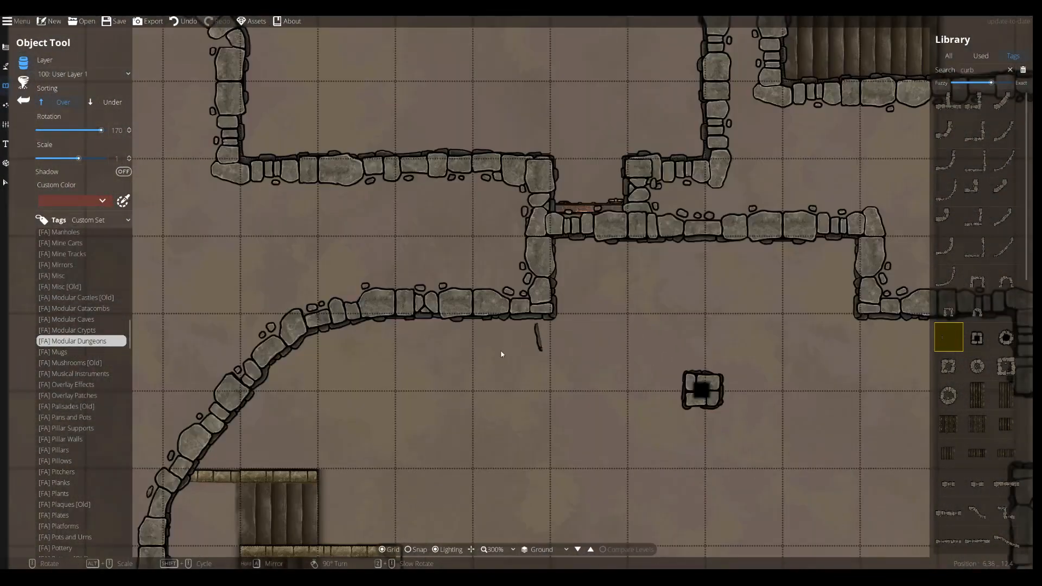
scroll(565, 193, "up", 3)
left_click_drag(549, 125, 562, 42)
left_click_drag(488, 398, 267, 398)
left_click_drag(718, 168, 279, 455)
left_click_drag(607, 253, 563, 350)
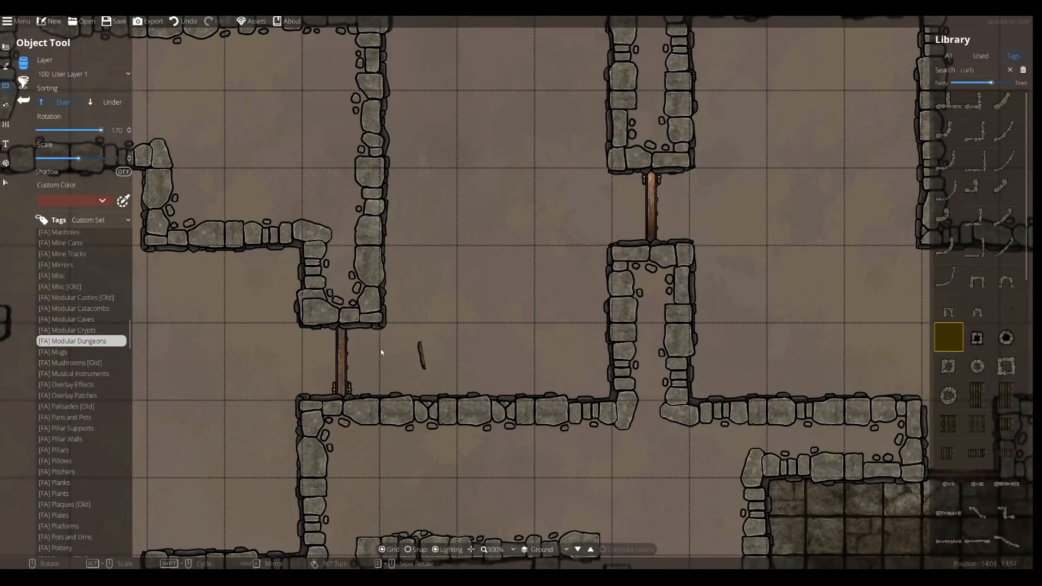
mouse_move(399, 105)
left_mouse_down()
mouse_move(450, 306)
mouse_move(450, 403)
mouse_move(414, 479)
left_mouse_up()
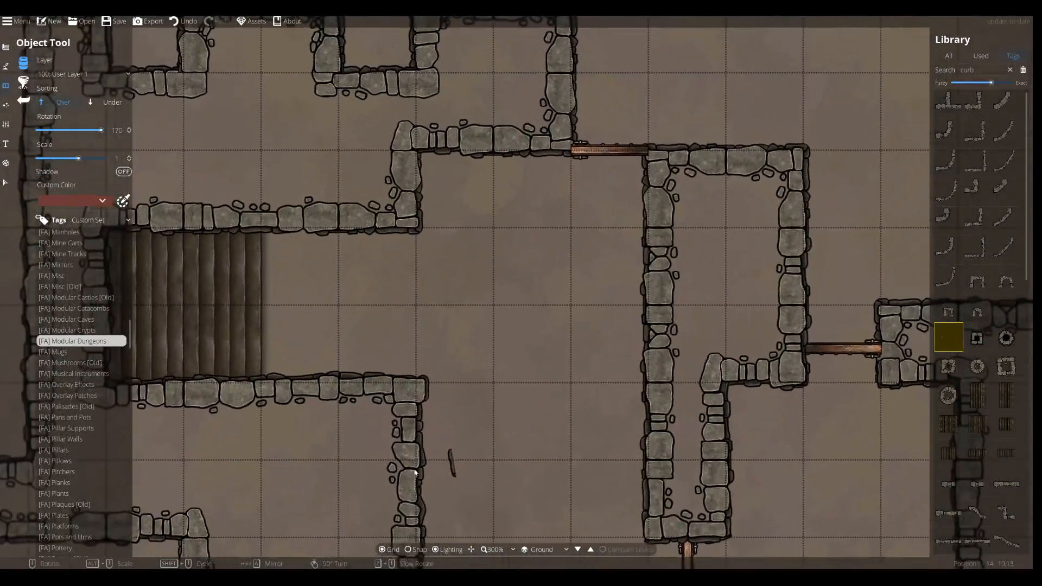
left_click_drag(490, 232, 443, 339)
Try to place the end piece, rotated to 0 degrees, at the wall corner beside the horizontal door northeast of the large stairs.
scroll(442, 338, "up", 5)
scroll(575, 256, "down", 6)
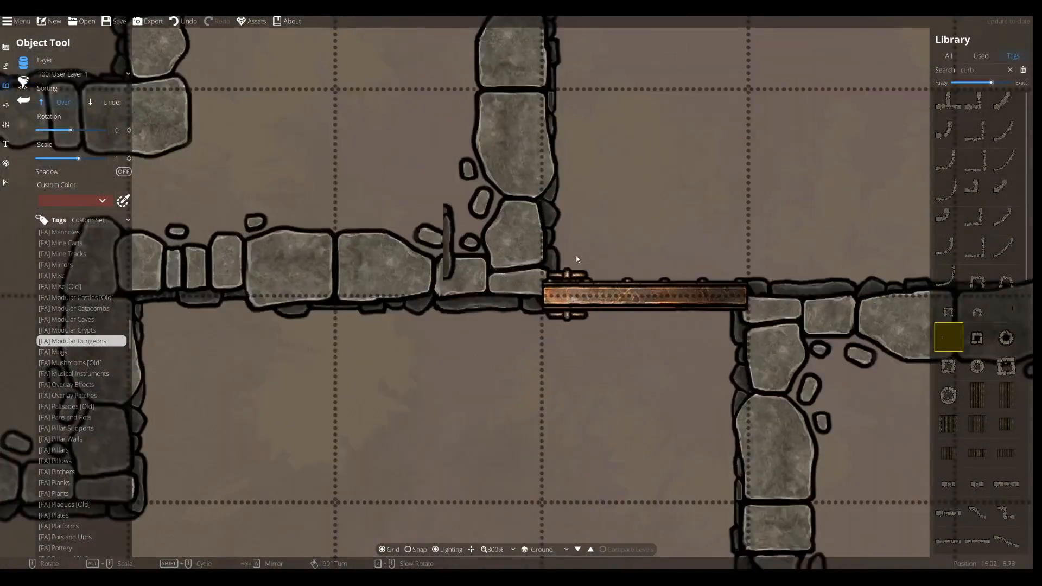
left_click(634, 278)
Change the layer of the wall corner at the western end of that door so the corner overlaps the door.
left_click(6, 183)
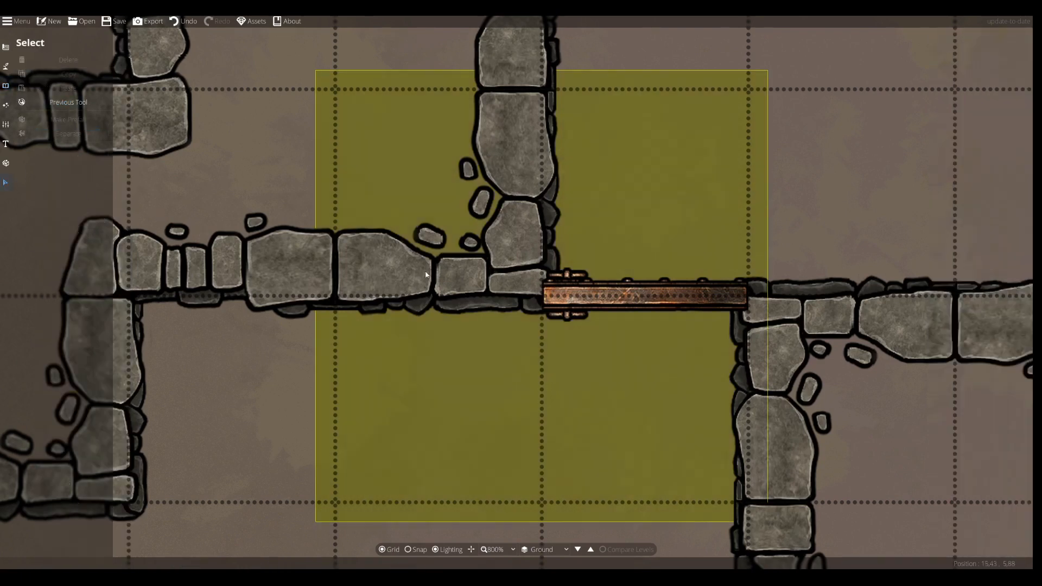
left_click(508, 225)
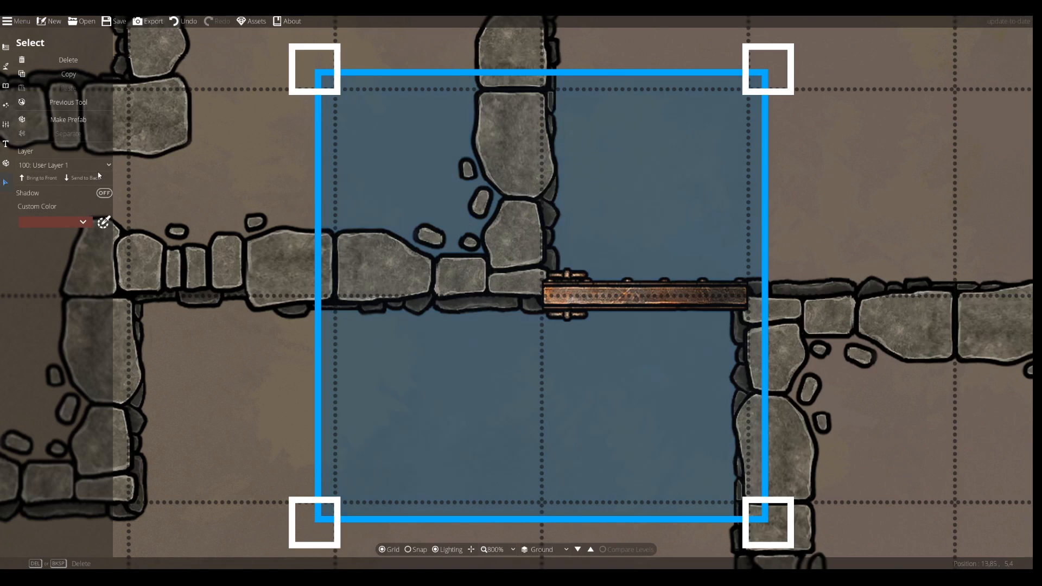
left_click(65, 165)
left_click(65, 314)
left_click(245, 167)
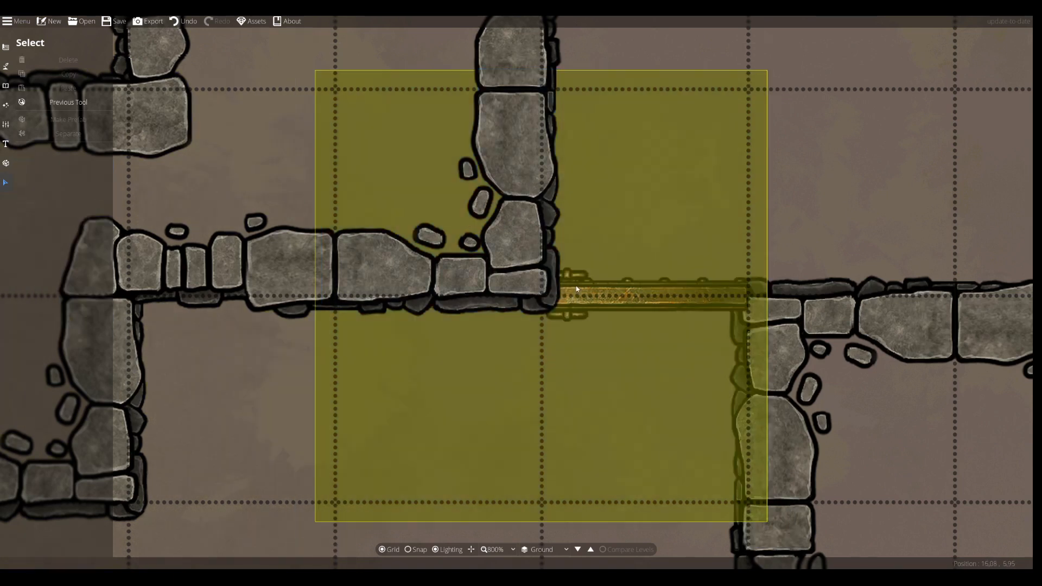
Set the wall corner at the eastern end of the horizontal door to layer 700: Above Walls.
left_click(586, 305)
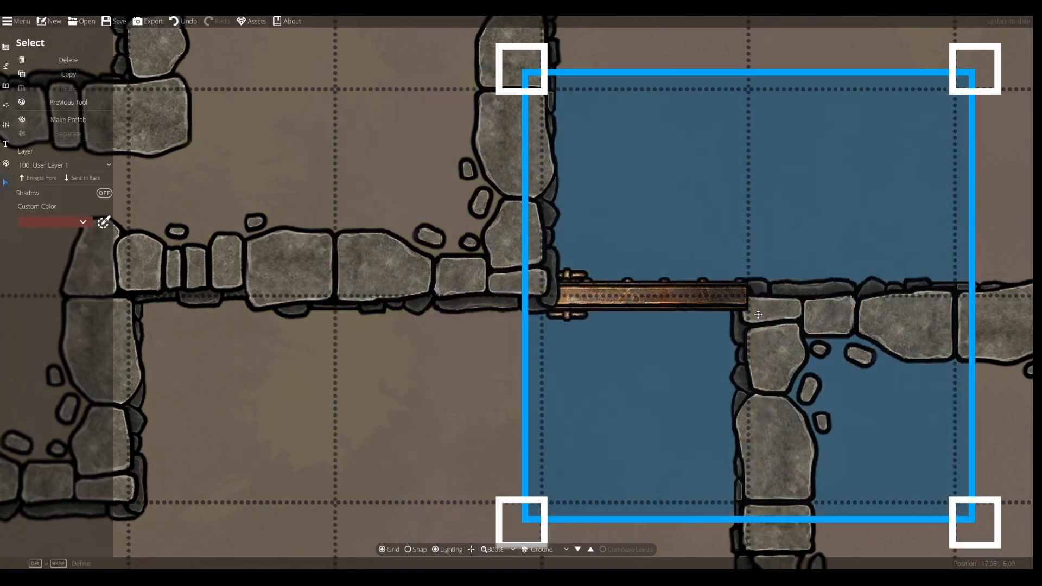
left_click(65, 163)
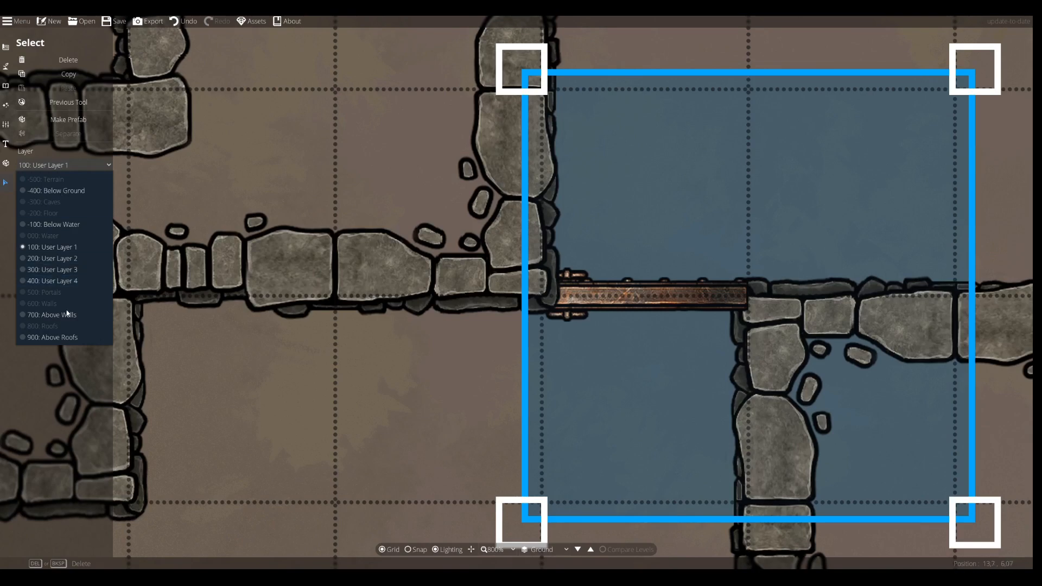
left_click(66, 313)
left_click(302, 365)
scroll(307, 362, "down", 1)
left_click_drag(389, 391, 418, 174)
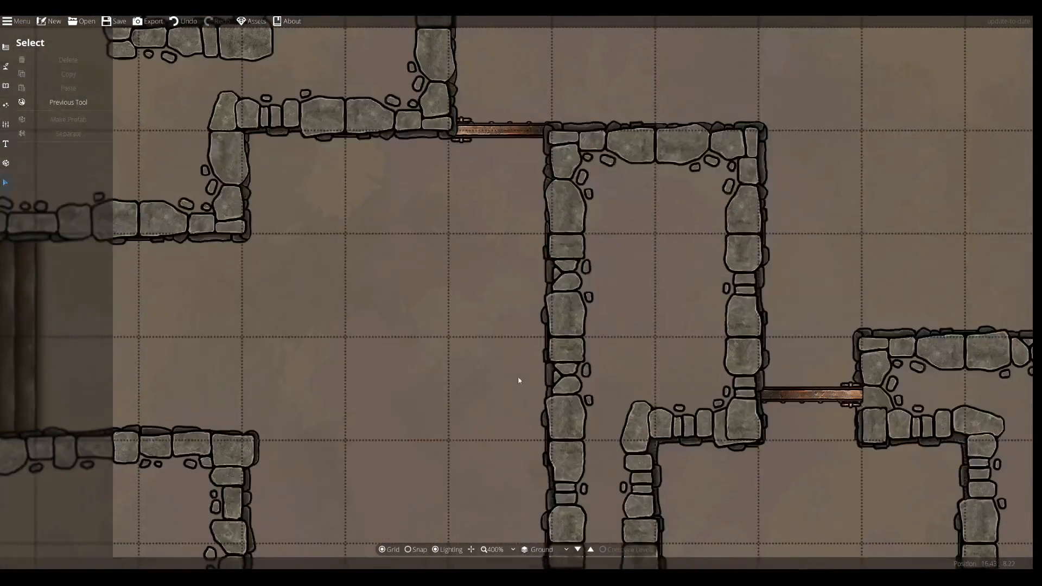
Set the wall corner at the western end of the horizontal door to layer 200: User Layer 2.
left_click(482, 134)
left_click_drag(481, 135, 476, 133)
right_click(479, 132)
right_click(476, 133)
left_click(453, 138)
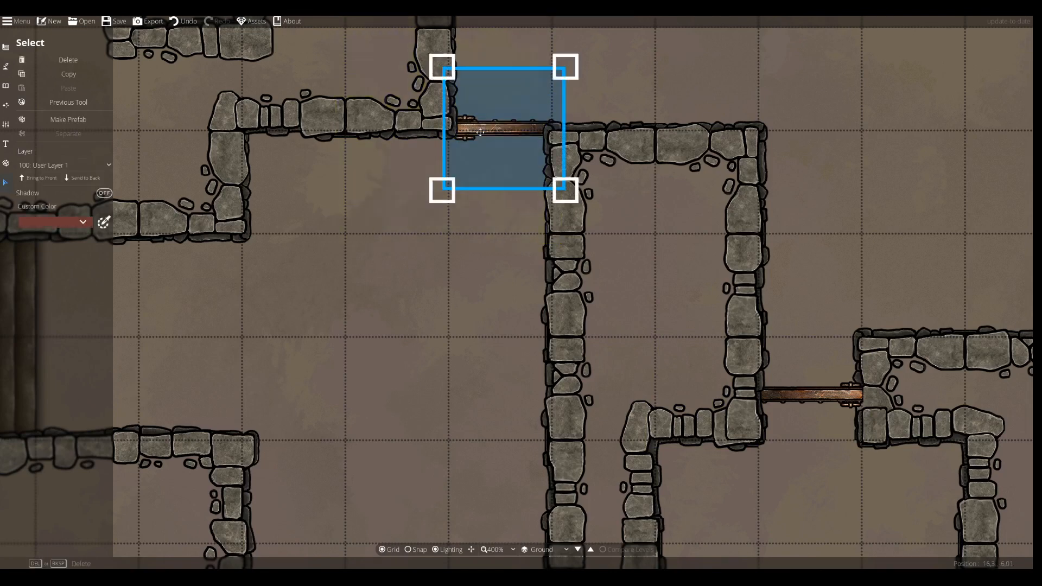
left_click(435, 131)
left_click(64, 165)
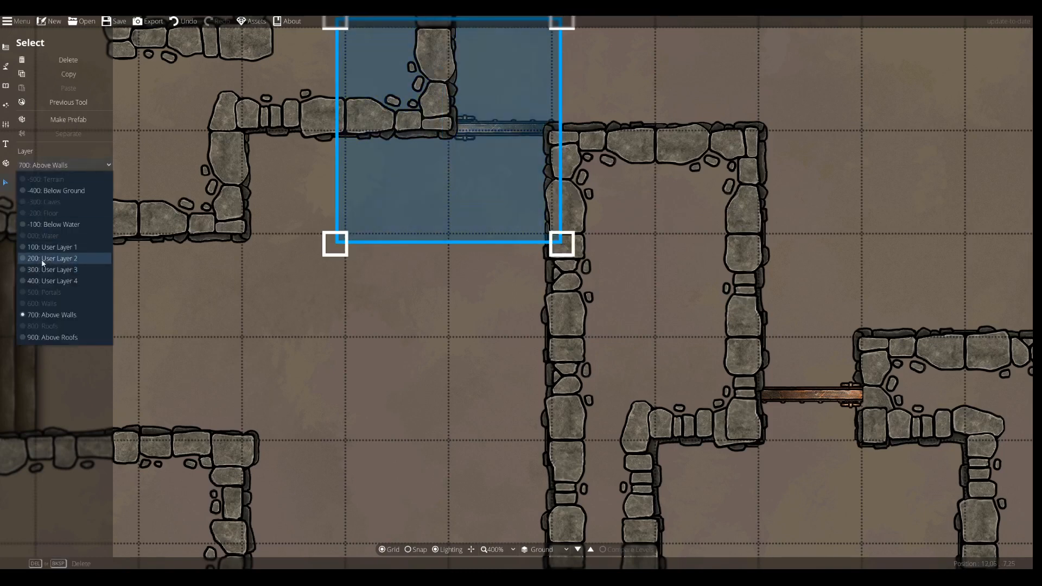
left_click(44, 259)
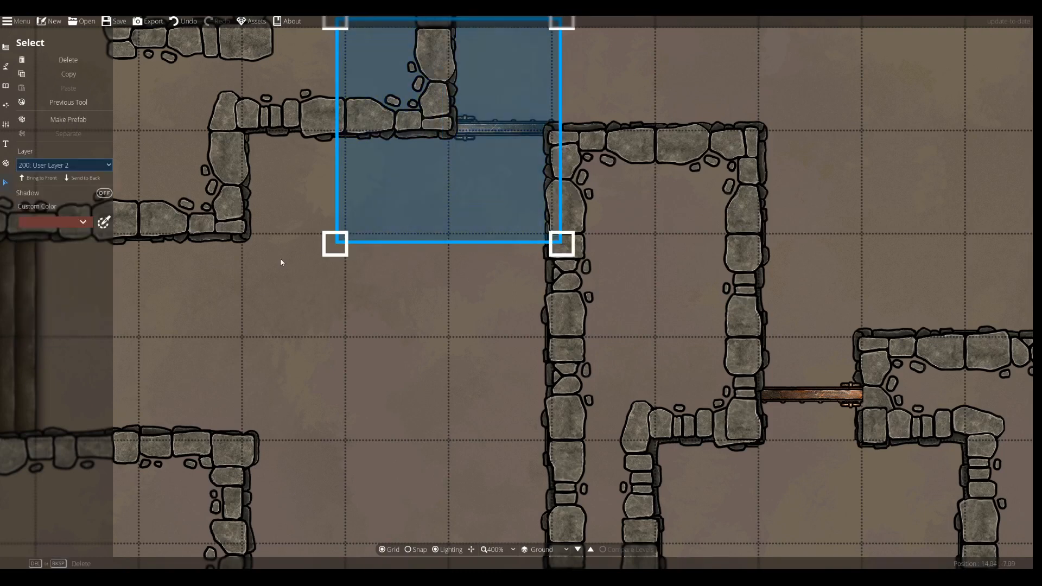
Set the horizontal door between the two wall corners to layer 200: User Layer 2.
left_click(457, 149)
left_click(484, 135)
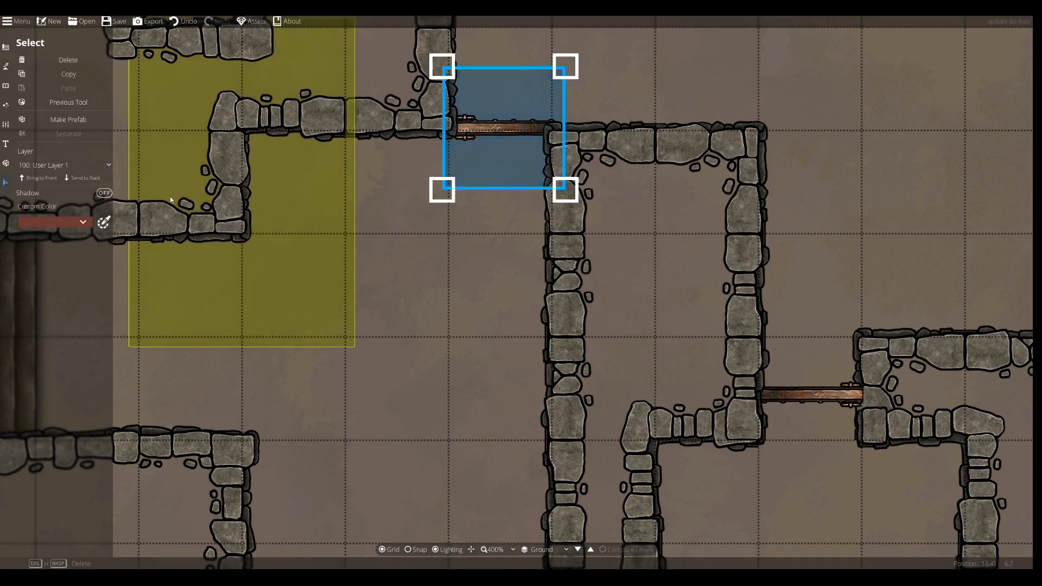
left_click(64, 165)
left_click(44, 261)
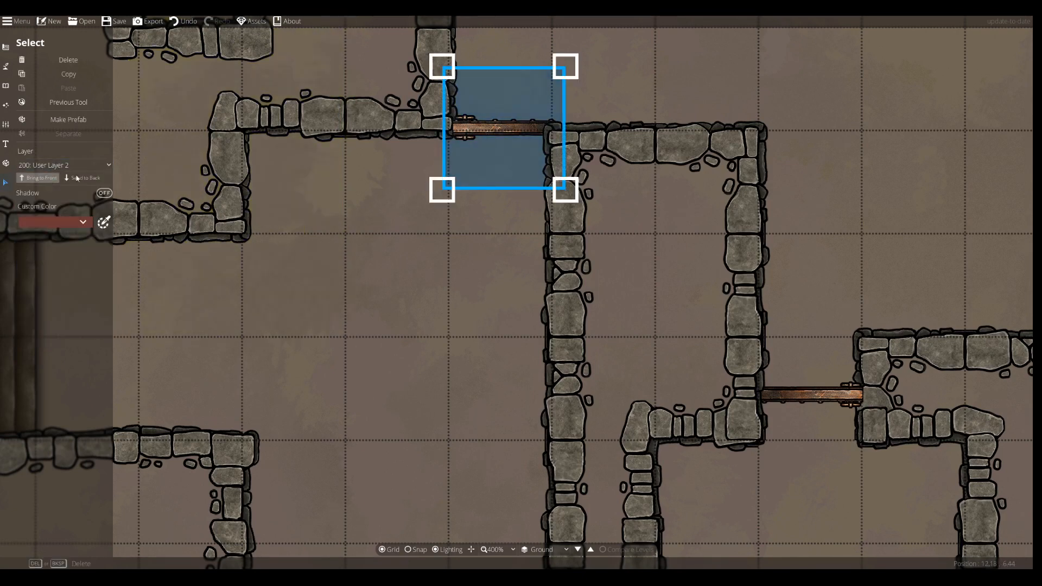
left_click_drag(489, 131, 487, 132)
left_click(473, 228)
left_click_drag(463, 184, 441, 302)
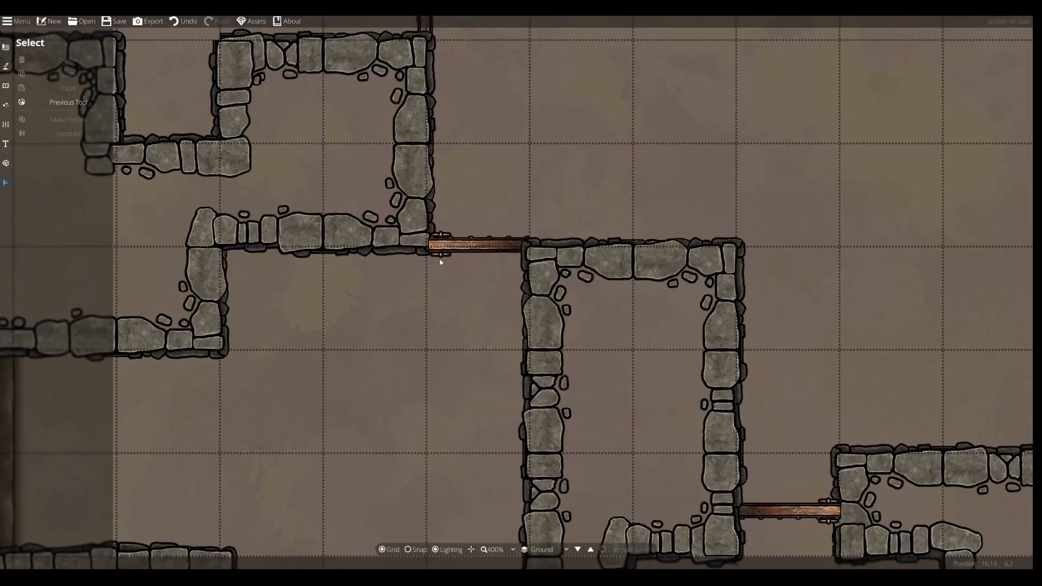
Set the horizontal door between the two wall corners to layer 700: Above Walls.
left_click(440, 249)
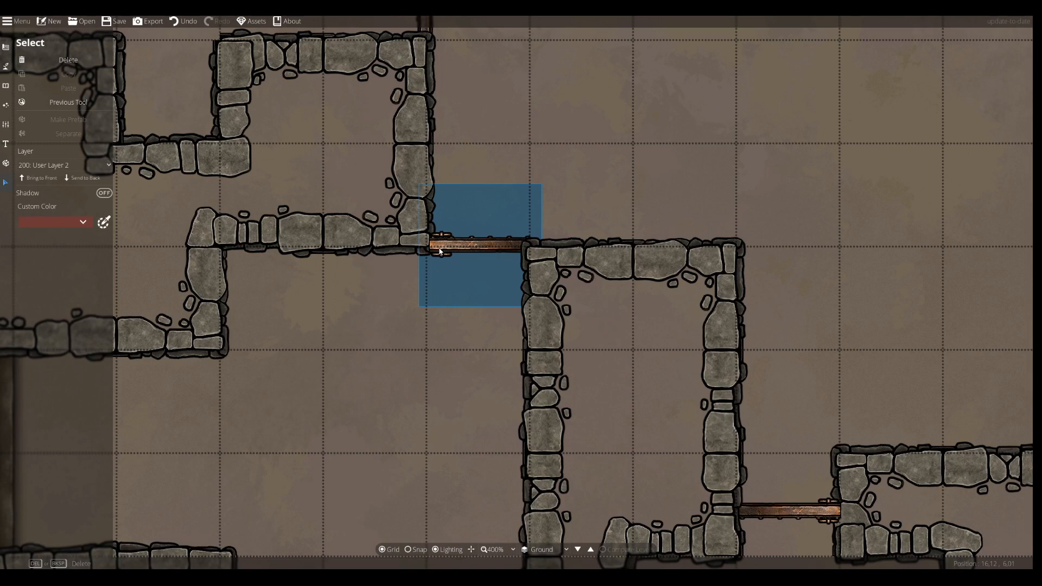
right_click(440, 251)
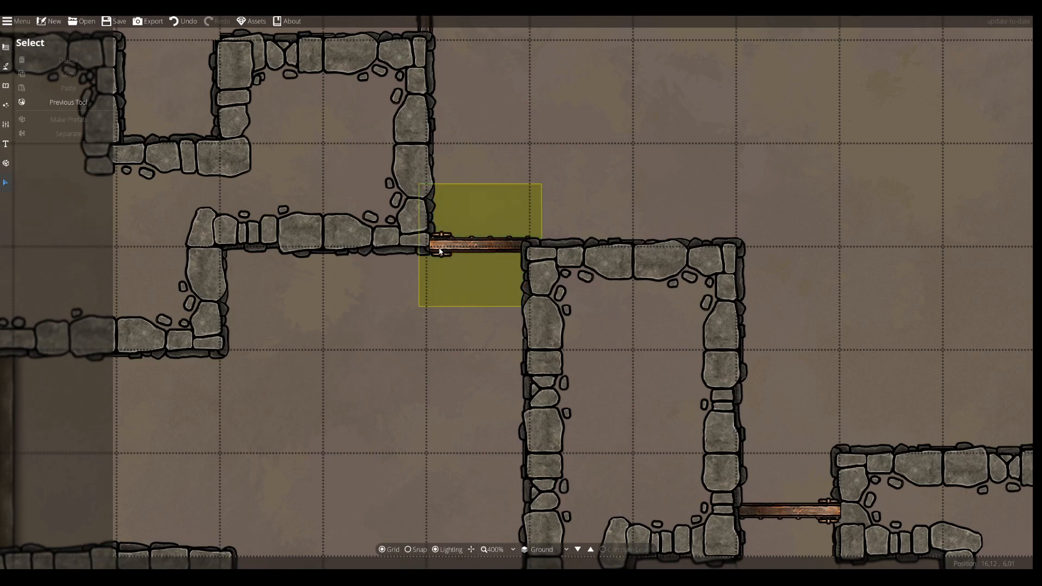
left_click(490, 251)
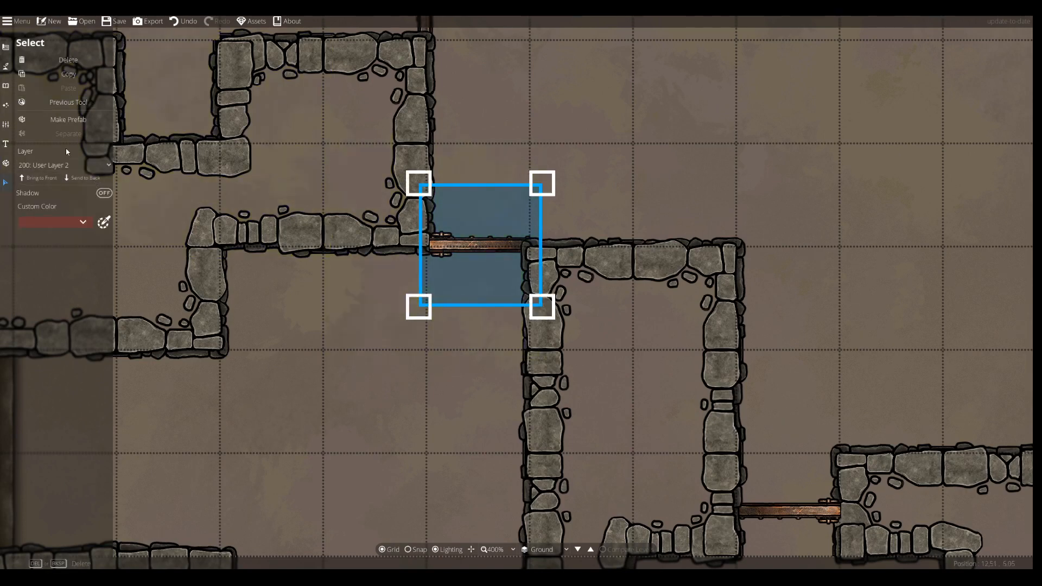
left_click(54, 165)
left_click(62, 311)
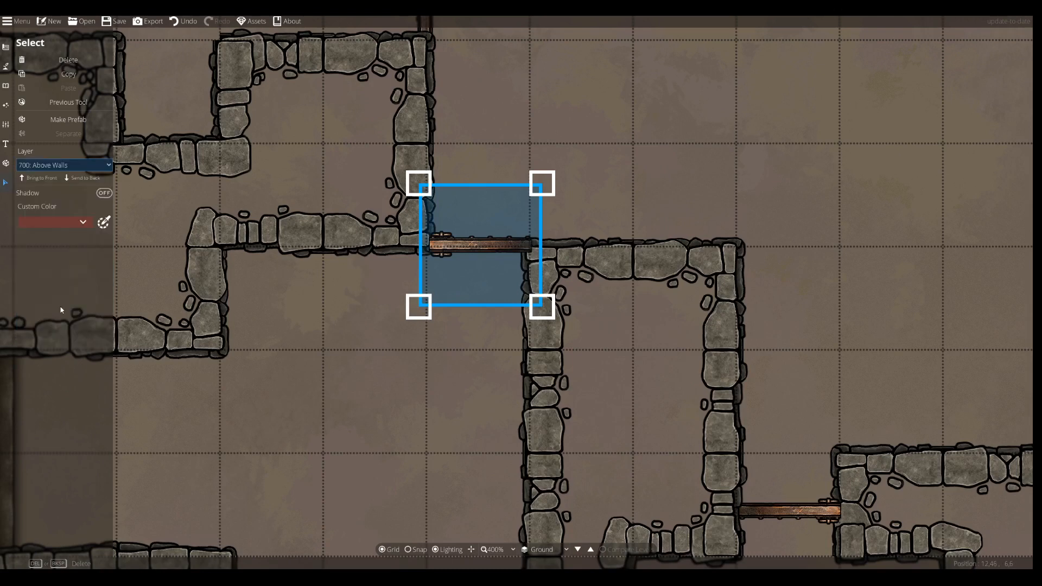
Place a single square stone block on layer 700: Above Walls, rotated to -180 degrees, over the wall corners at both ends of the horizontal door.
left_click(6, 86)
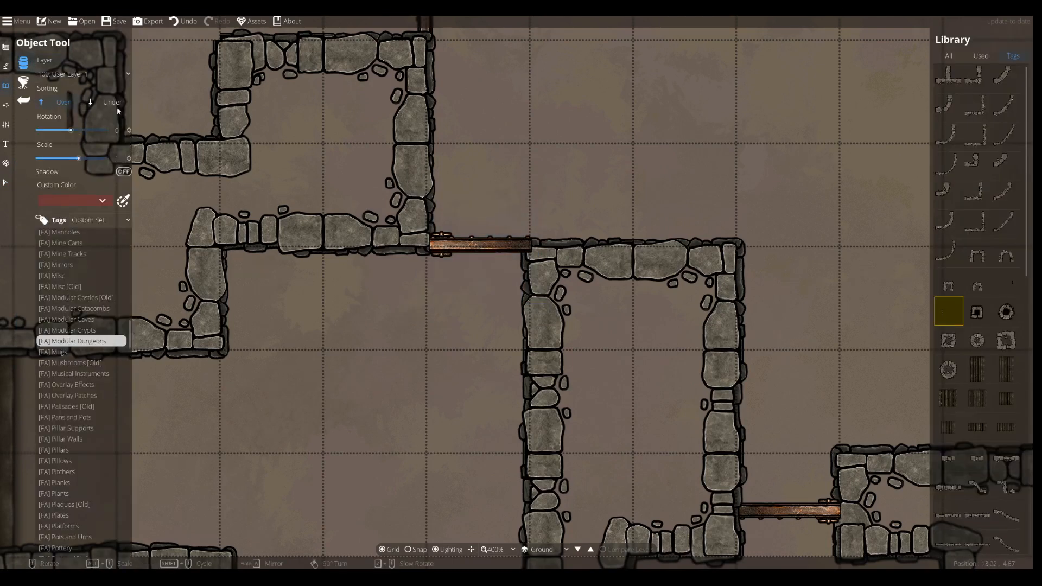
left_click(99, 74)
left_click(99, 225)
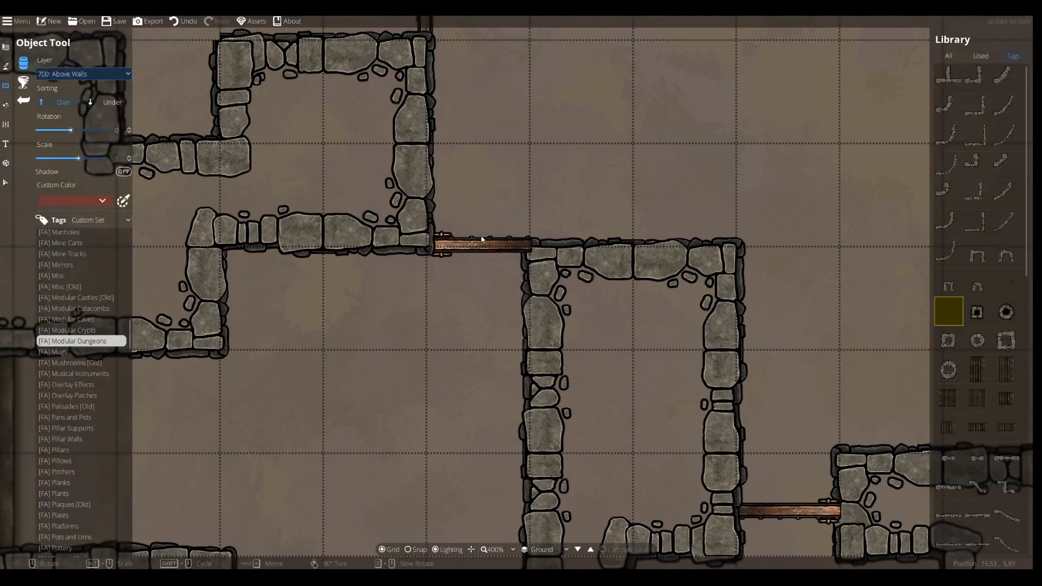
scroll(480, 244, "down", 12)
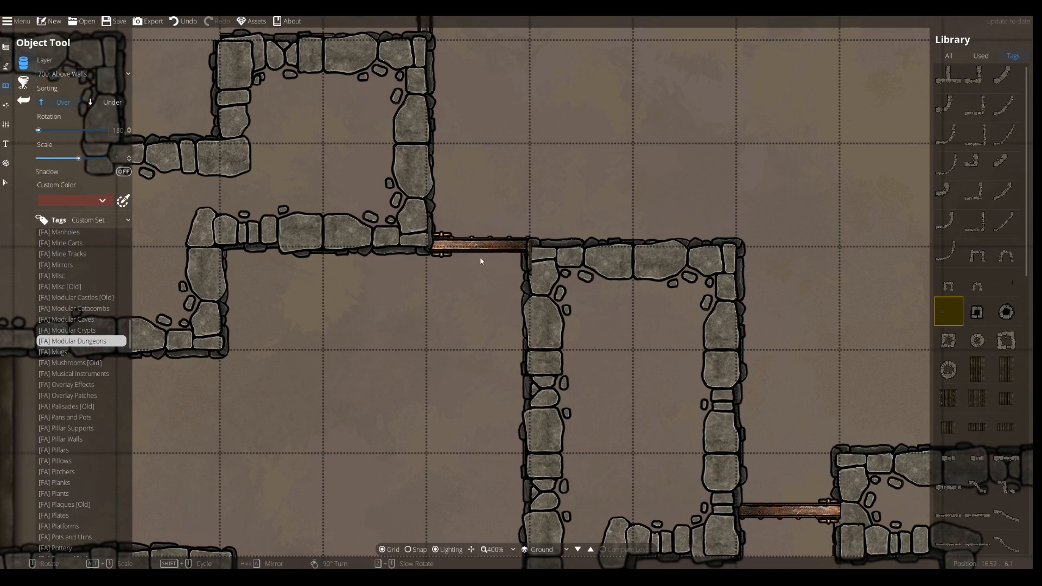
left_click(974, 311)
scroll(970, 373, "down", 4)
left_click(977, 384)
left_click(949, 387)
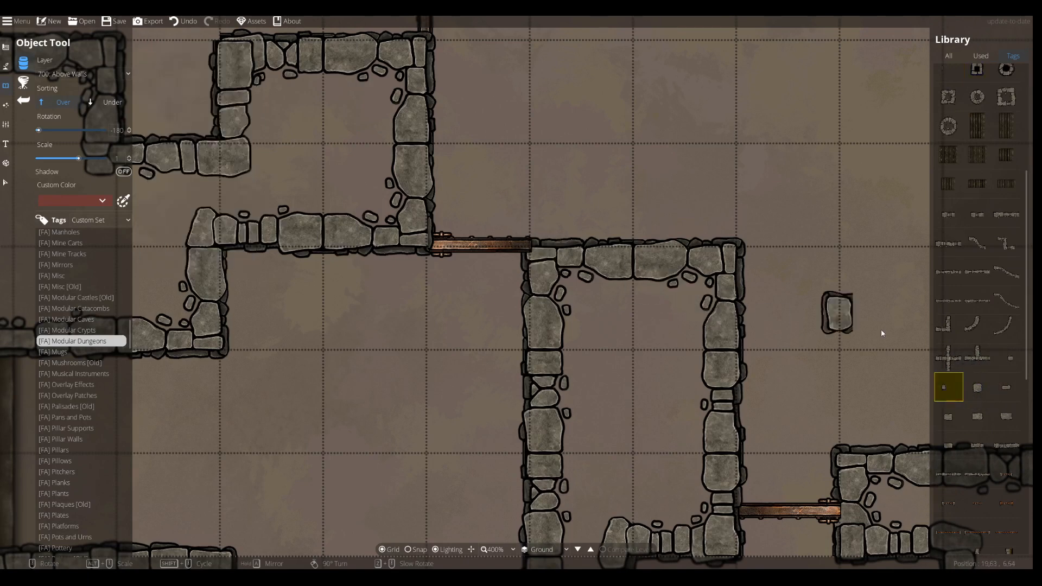
left_click(977, 387)
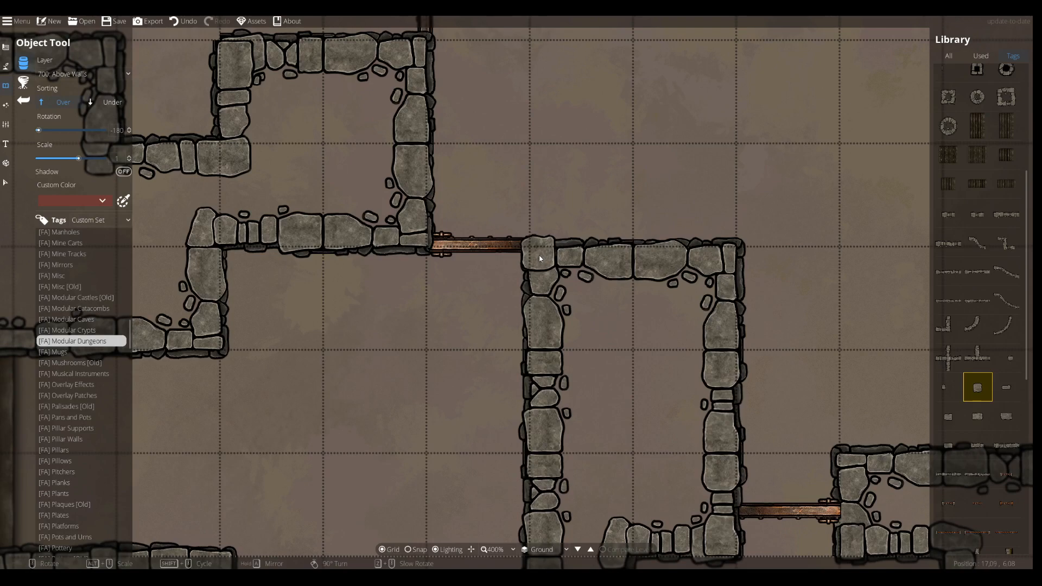
left_click(540, 255)
left_click_drag(464, 363, 458, 400)
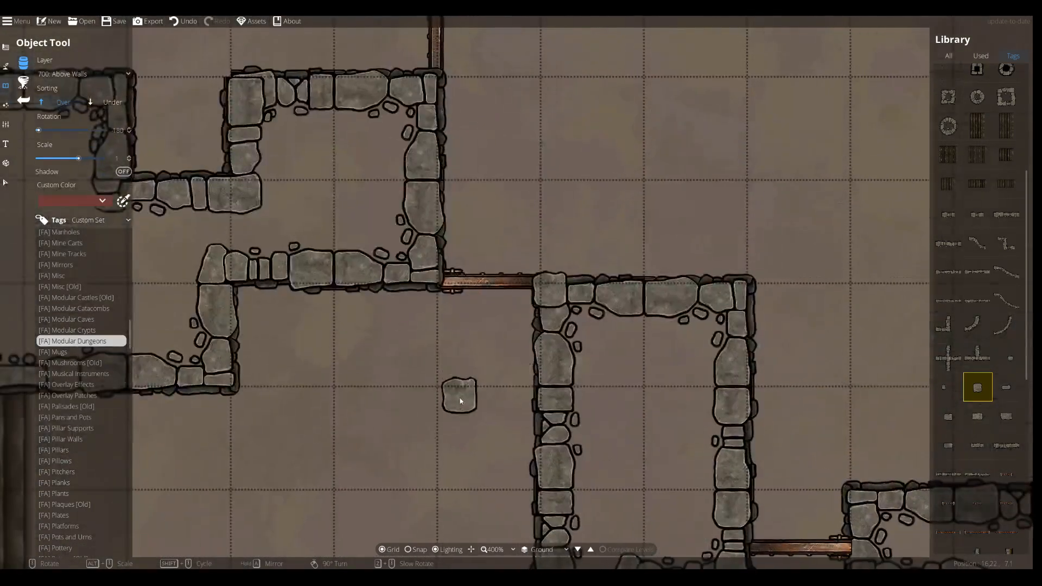
left_click(425, 277)
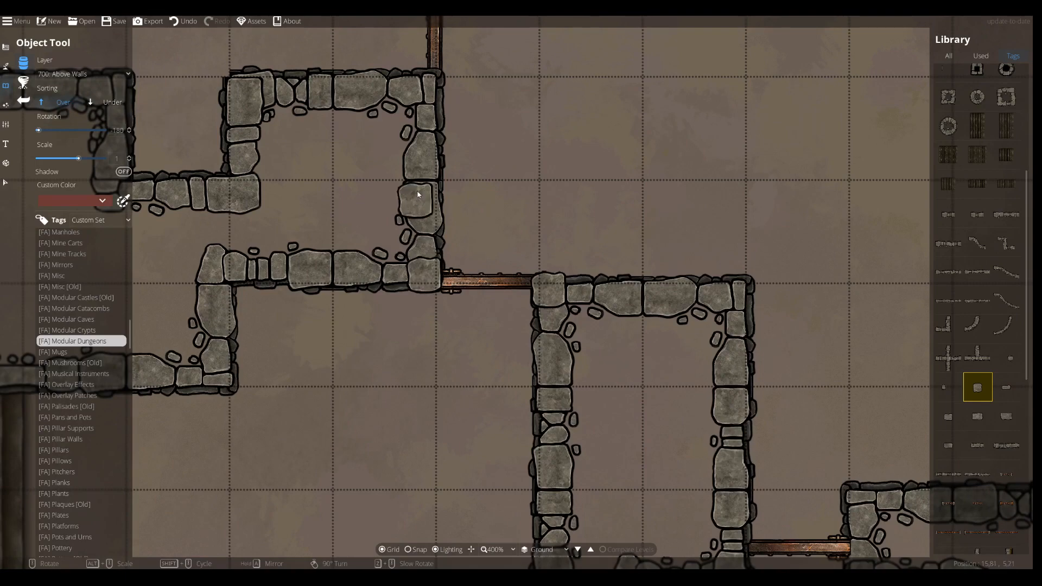
Examine the doors and wall corners in the northern corridors, the western chamber, the curved southern hall and around the tiled room.
left_click_drag(582, 289, 404, 246)
left_click_drag(657, 235, 450, 72)
left_click_drag(414, 164, 511, 408)
left_click_drag(365, 218, 559, 394)
left_click_drag(304, 283, 582, 242)
left_click_drag(363, 243, 741, 246)
left_click_drag(296, 243, 362, 238)
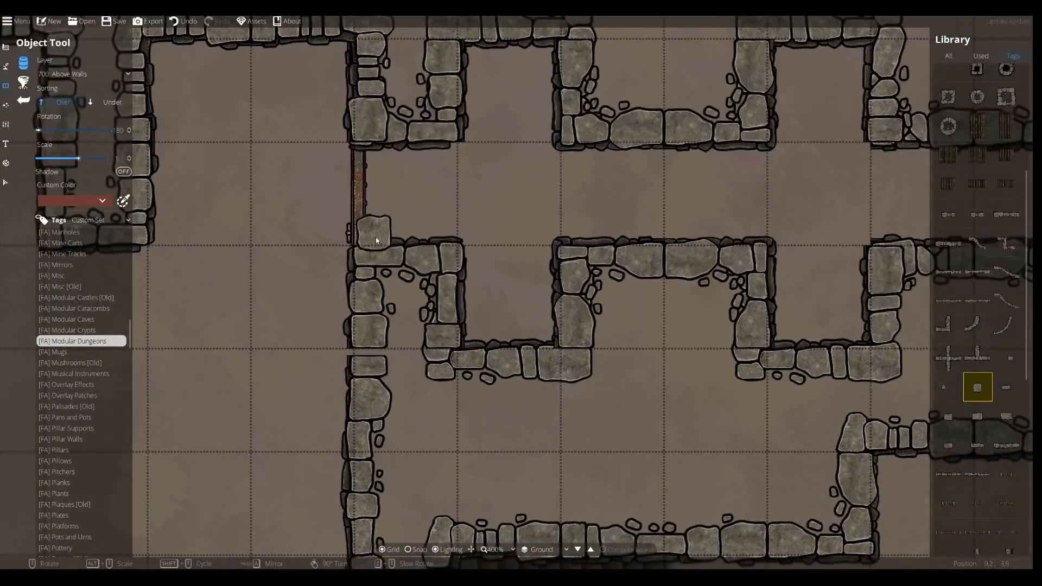
left_click_drag(299, 241, 554, 300)
scroll(553, 300, "down", 3)
left_click_drag(613, 389, 525, 206)
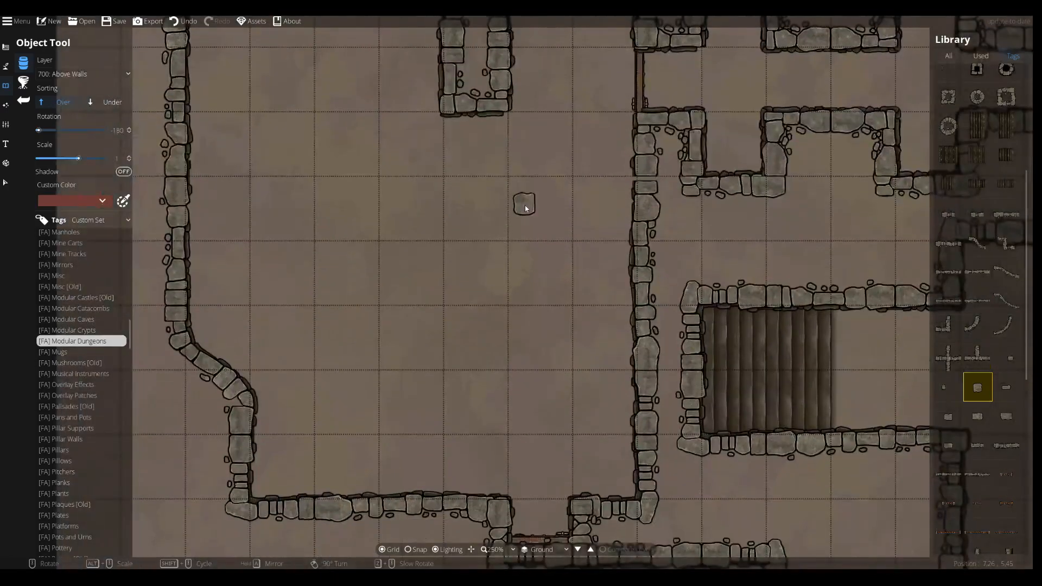
left_click_drag(690, 394, 447, 168)
left_click_drag(544, 455, 567, 225)
scroll(568, 225, "down", 2)
left_click_drag(581, 467, 558, 239)
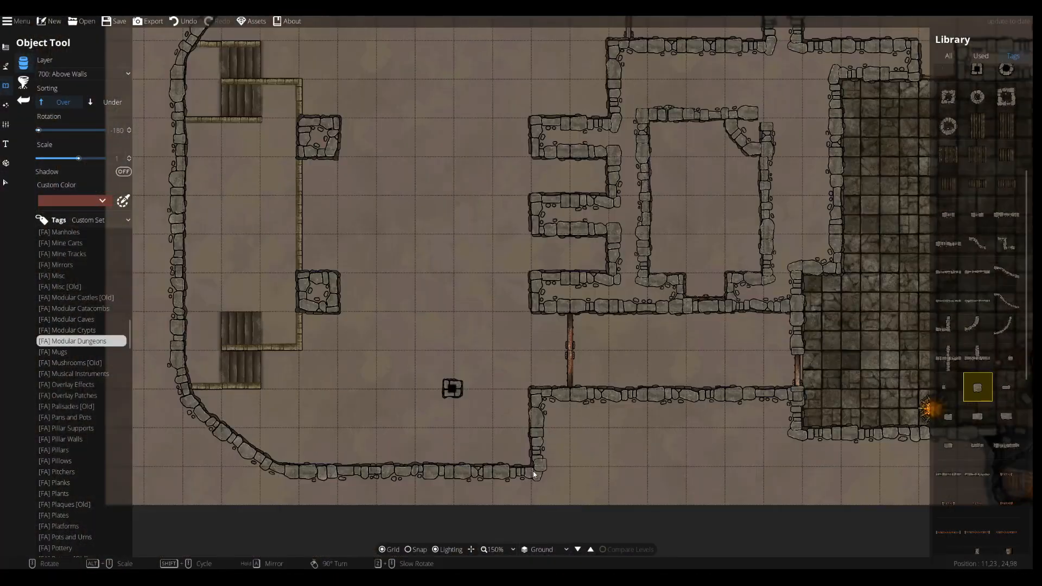
left_click_drag(624, 474, 605, 411)
left_click_drag(441, 298, 579, 492)
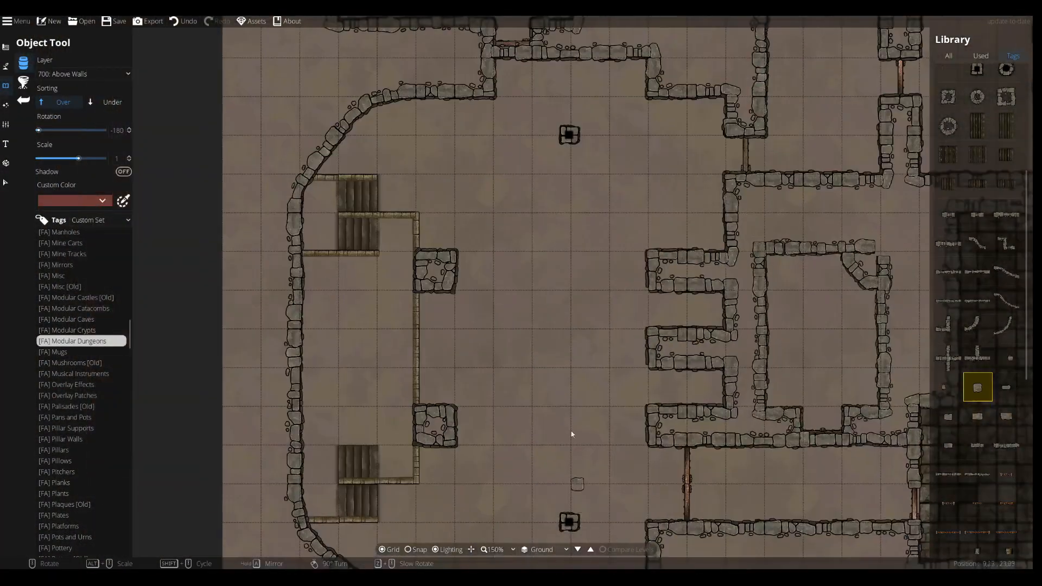
left_click_drag(543, 354, 520, 439)
left_click_drag(699, 434, 517, 166)
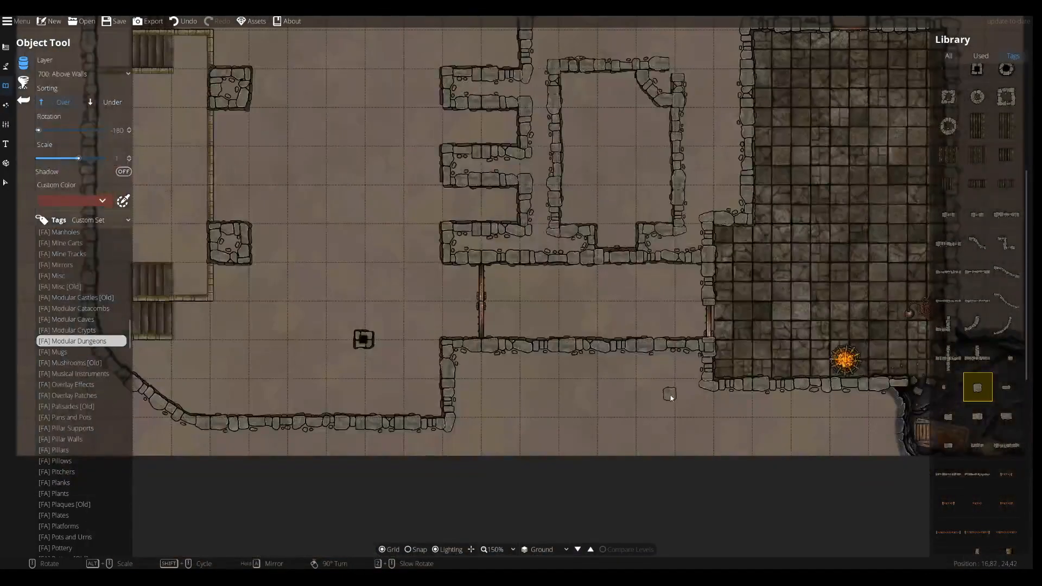
left_click_drag(675, 425, 552, 392)
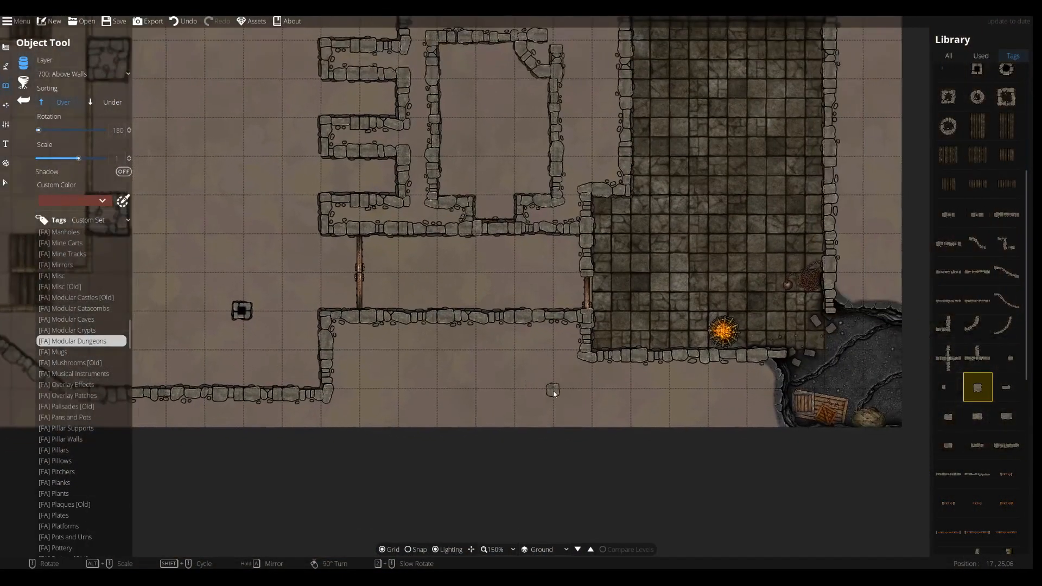
Review the overall dungeon layout, from the northern rooms and large stairs to the southern hall and tiled room.
scroll(451, 347, "down", 2)
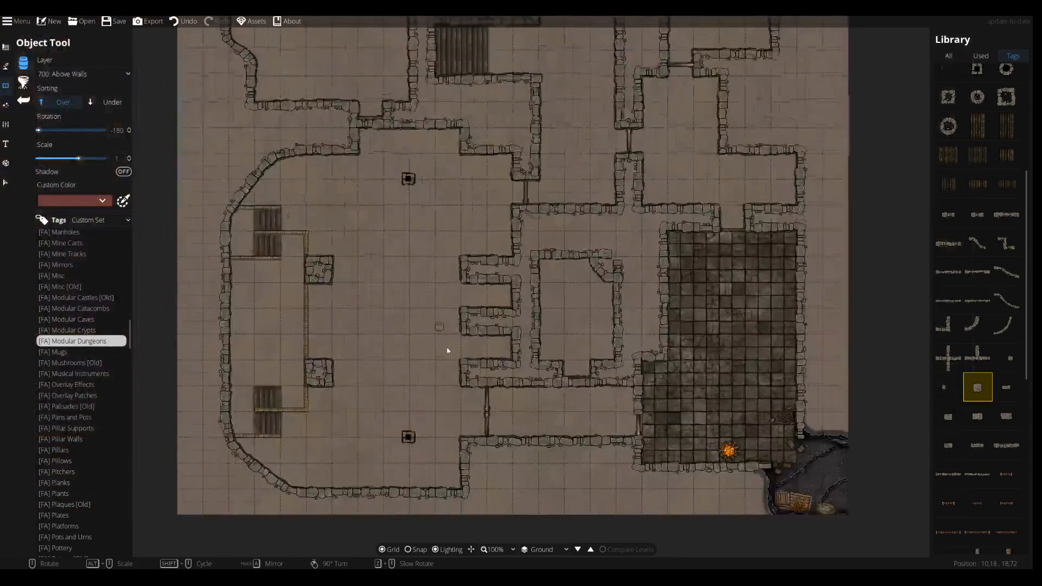
left_click_drag(447, 351, 454, 375)
left_click_drag(507, 237, 506, 345)
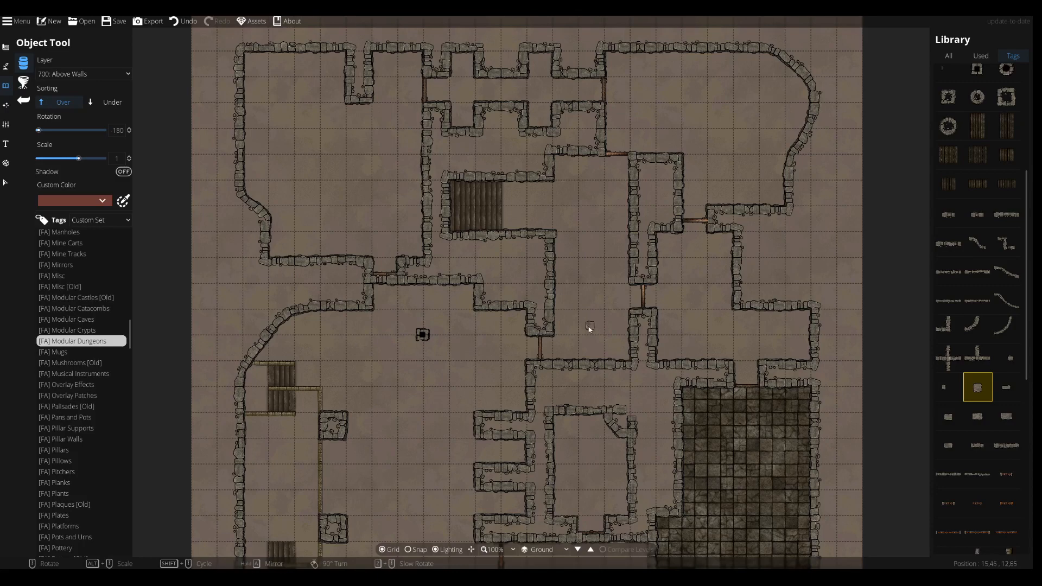
left_click_drag(517, 388, 527, 285)
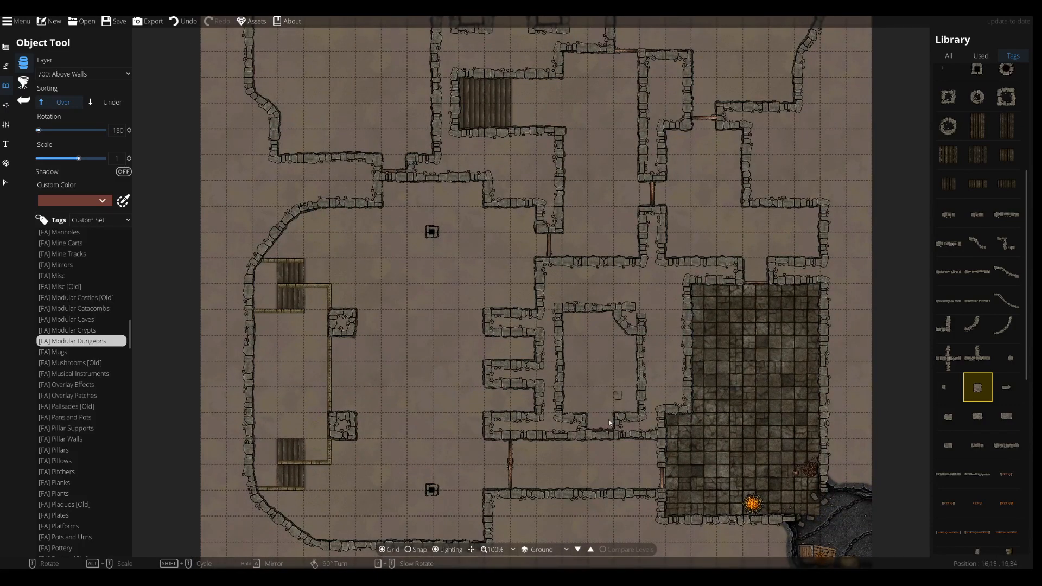
left_click_drag(552, 451, 558, 332)
left_click_drag(549, 284, 564, 334)
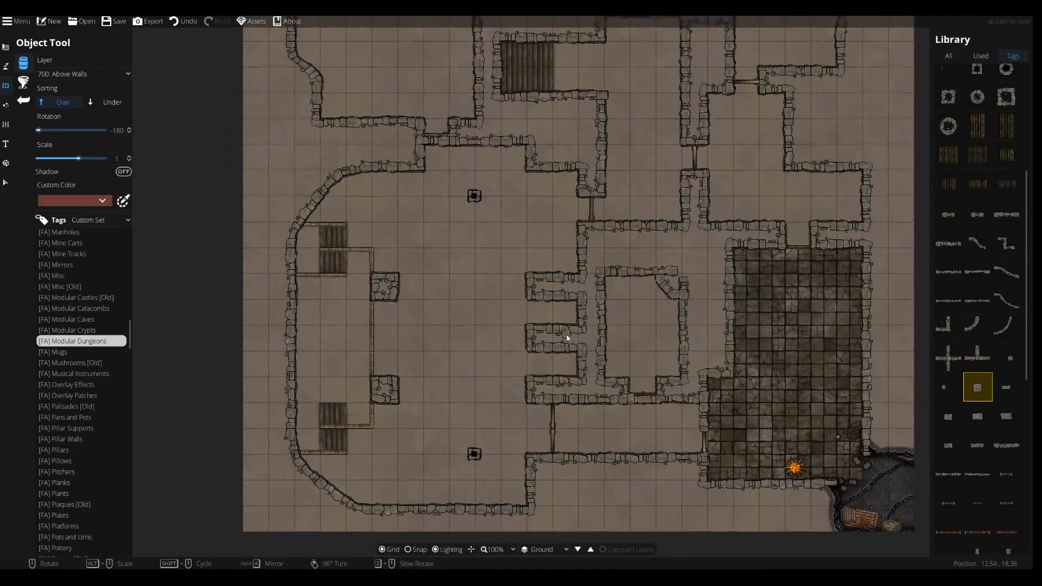
left_click_drag(555, 276, 565, 394)
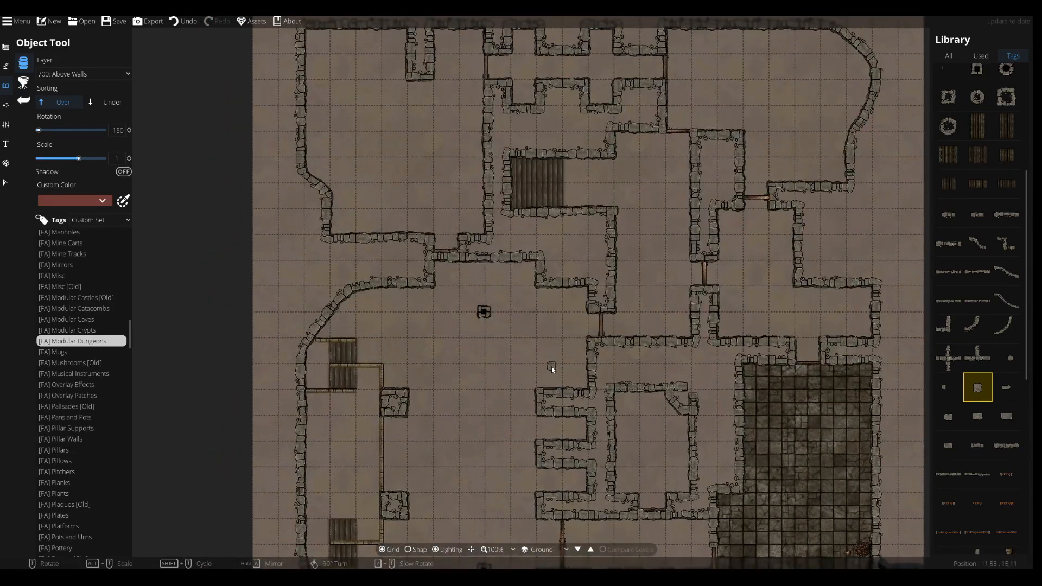
left_click_drag(605, 411, 547, 313)
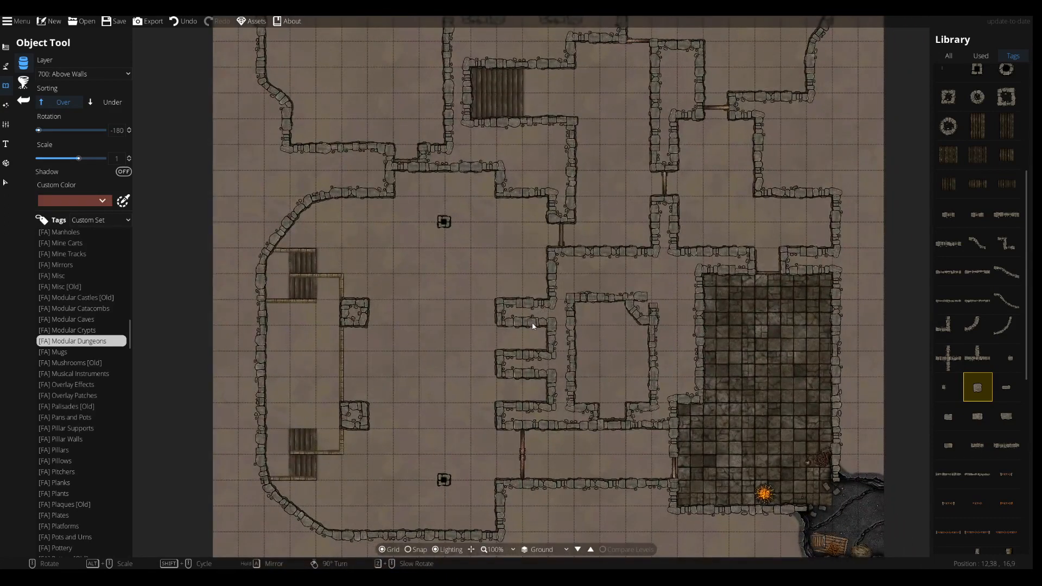